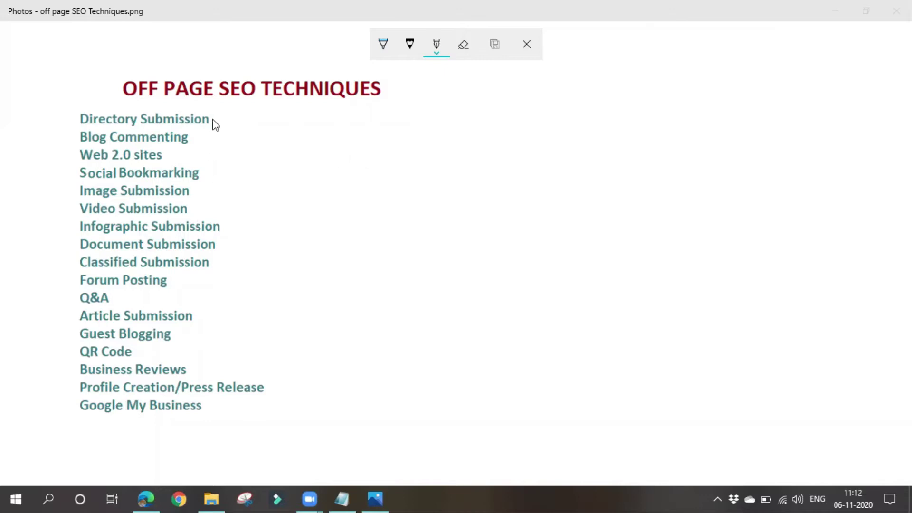
Step: Draw a green ink bracket beside the first seven SEO techniques and erase the stray extension
{"action": "key", "text": "Escape"}
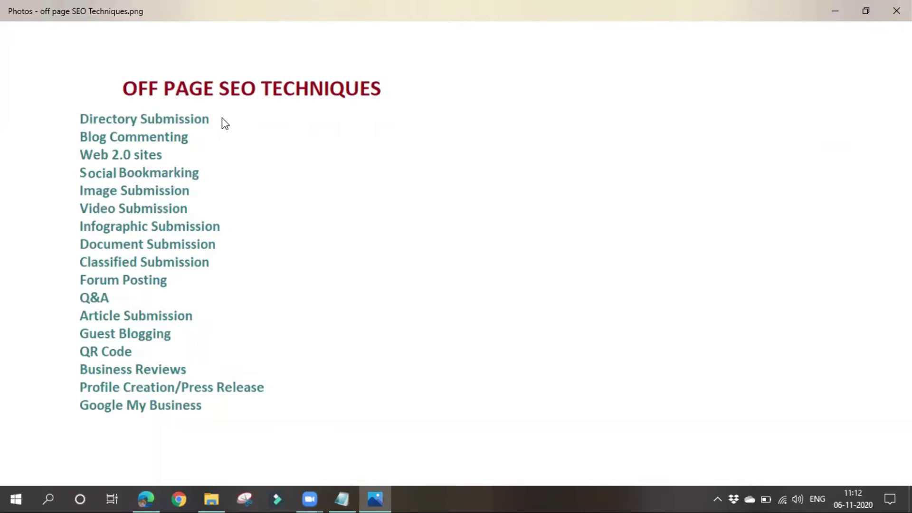
{"action": "key", "text": "ctrl+d"}
{"action": "key", "text": "Escape"}
{"action": "key", "text": "ctrl+d"}
{"action": "left_click", "coordinate": [436, 45]}
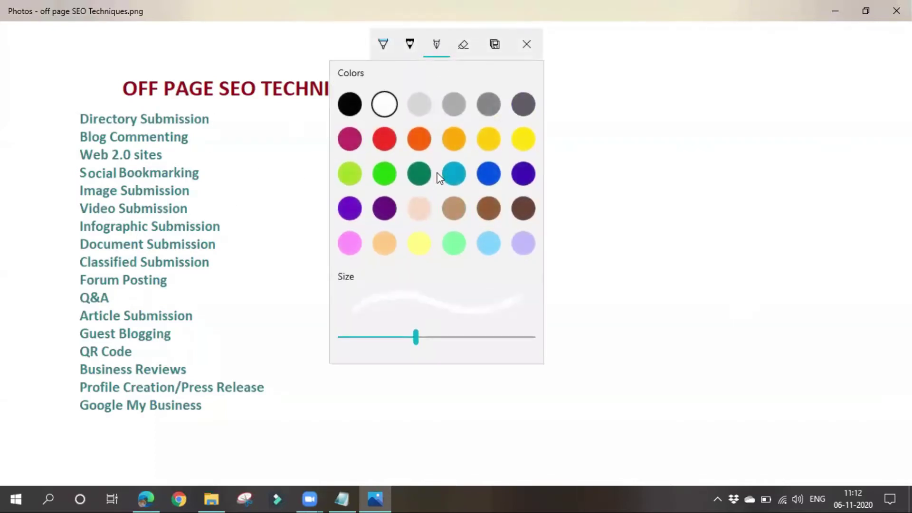
{"action": "left_click", "coordinate": [384, 174]}
{"action": "mouse_move", "coordinate": [213, 111]}
{"action": "left_mouse_down"}
{"action": "mouse_move", "coordinate": [234, 229]}
{"action": "mouse_move", "coordinate": [222, 236]}
{"action": "left_mouse_up"}
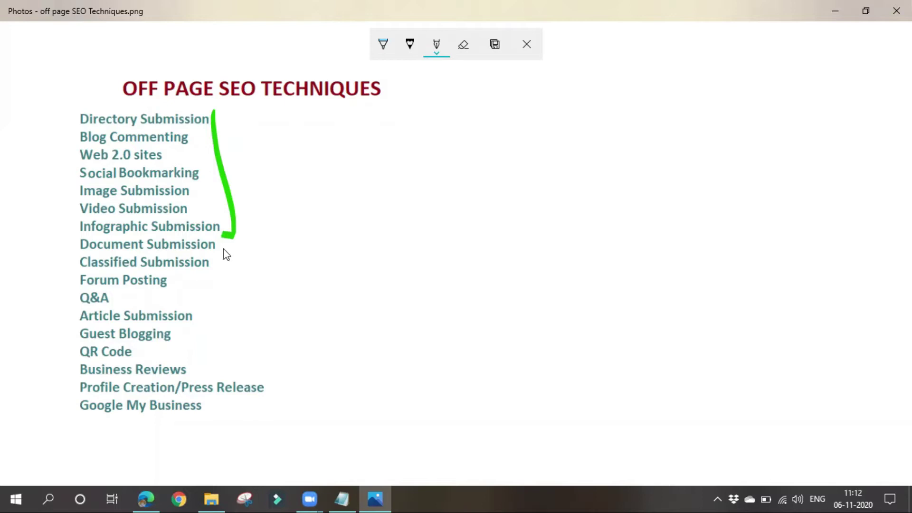
{"action": "mouse_move", "coordinate": [226, 243]}
{"action": "left_mouse_down"}
{"action": "mouse_move", "coordinate": [287, 338]}
{"action": "mouse_move", "coordinate": [295, 412]}
{"action": "left_mouse_up"}
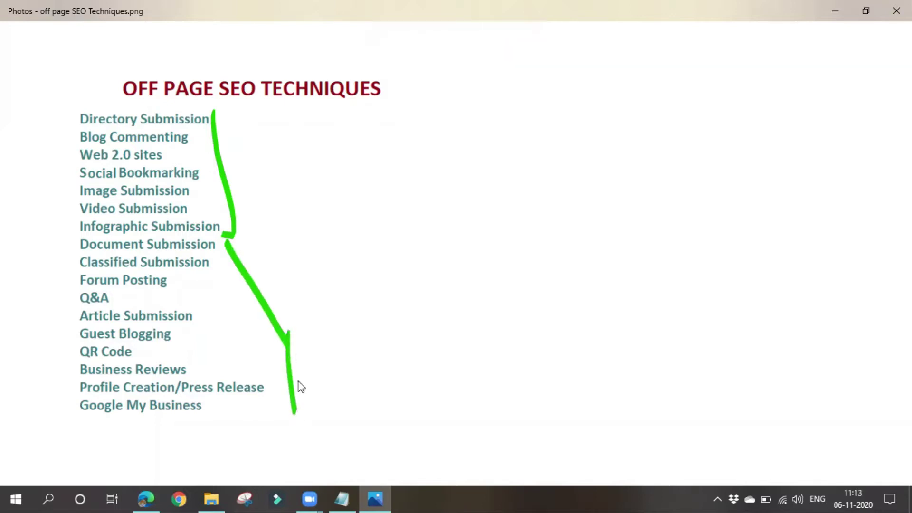
{"action": "left_click", "coordinate": [463, 45]}
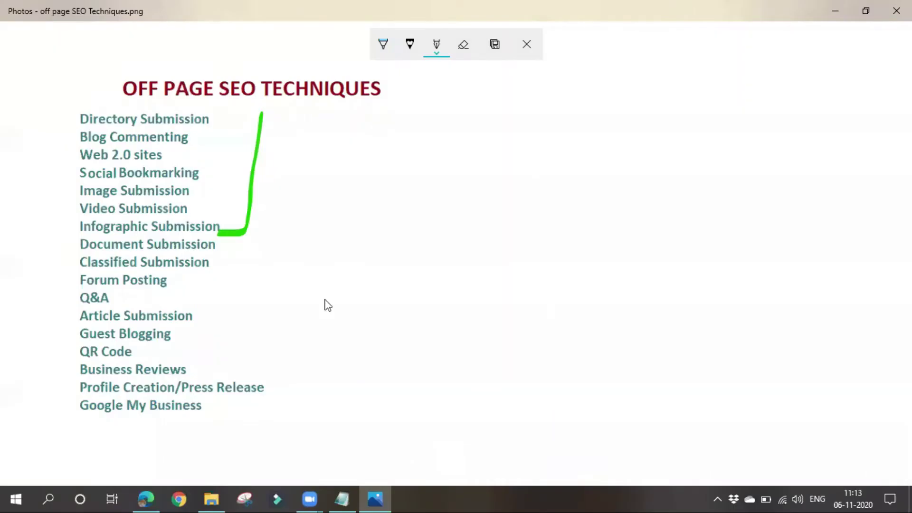
Step: Draw a brown underline beneath Document Submission
{"action": "left_click_drag", "start_coordinate": [215, 252], "coordinate": [264, 243]}
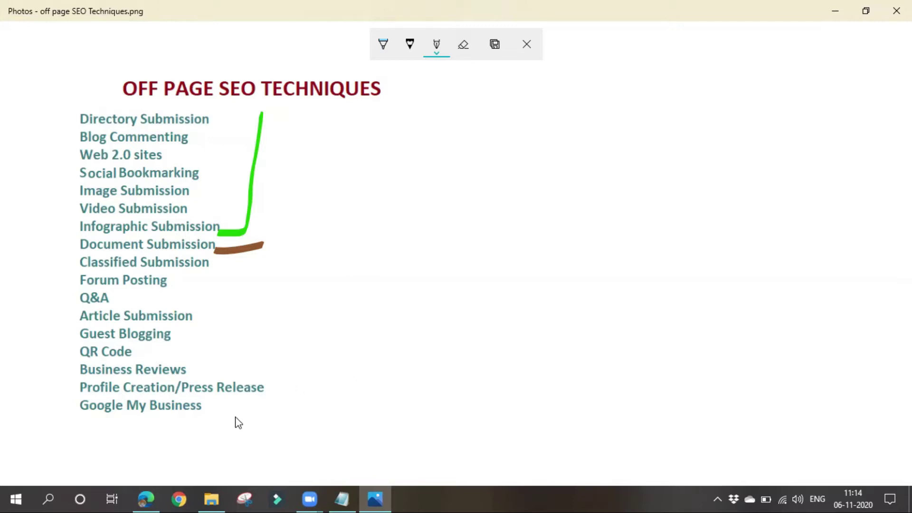
Step: In Edge's ODMT tab, run a site search for 'document submission sites'
{"action": "left_click", "coordinate": [147, 499]}
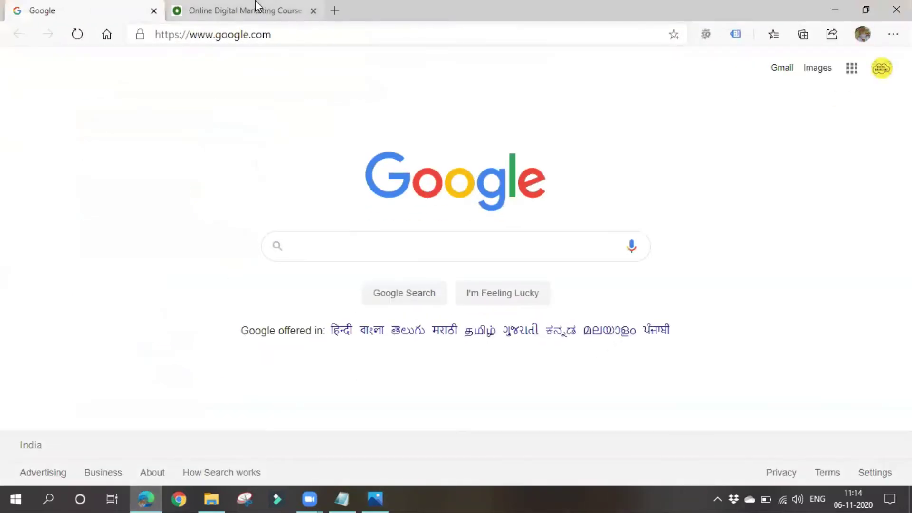
{"action": "left_click", "coordinate": [255, 9]}
{"action": "left_click", "coordinate": [815, 173]}
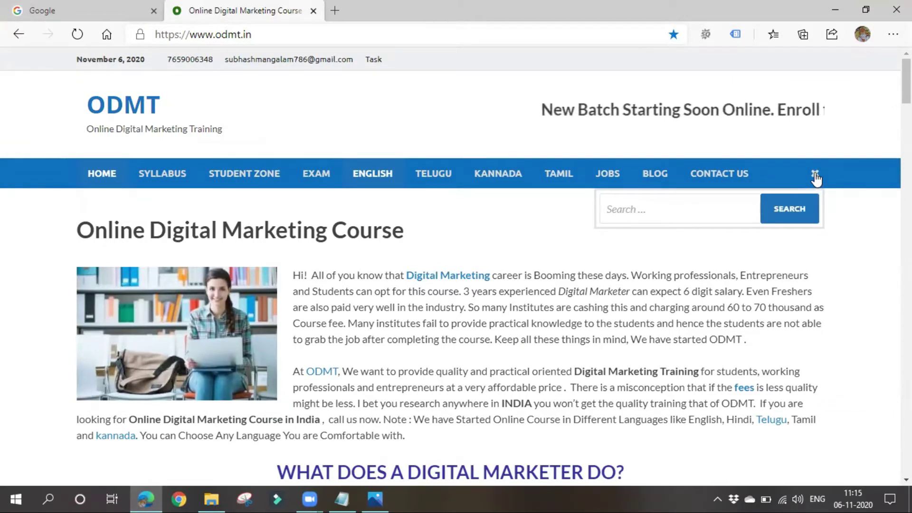
{"action": "left_click", "coordinate": [669, 209]}
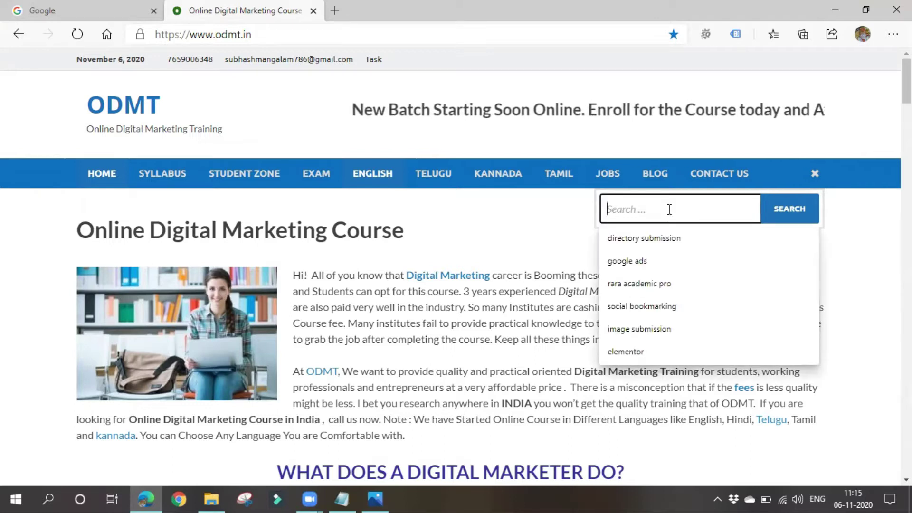
{"action": "type", "text": "document submission sites"}
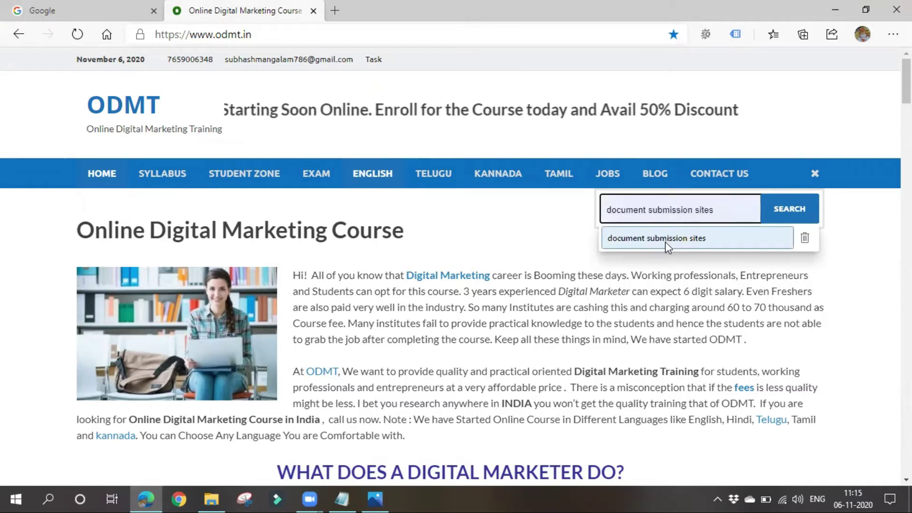
{"action": "left_click", "coordinate": [665, 239]}
{"action": "left_click", "coordinate": [764, 213]}
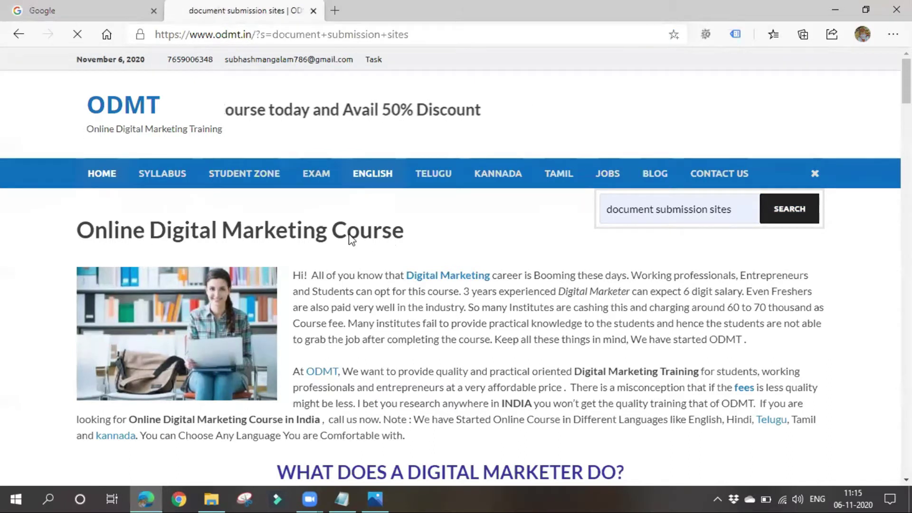
Step: Open the Top 100+ Document Submission Sites List 2019 result and scroll to its site links
{"action": "left_click", "coordinate": [124, 326]}
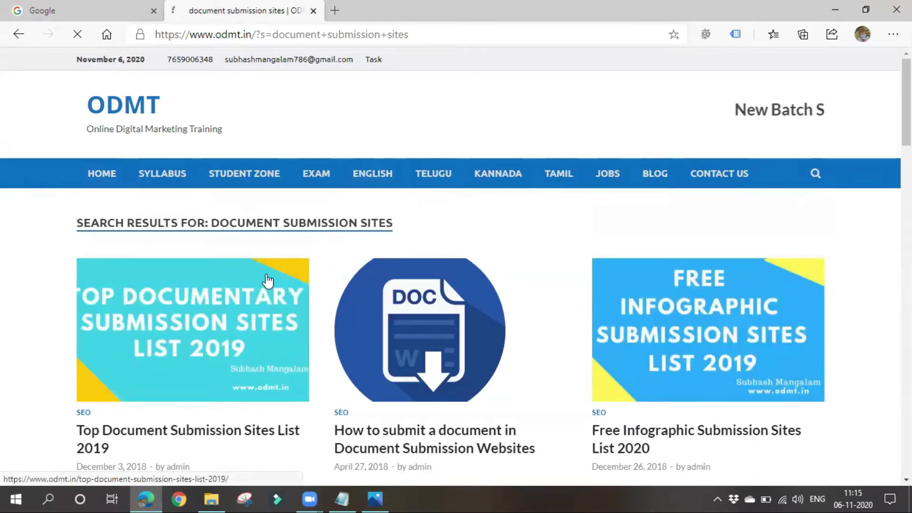
{"action": "scroll", "coordinate": [228, 271], "scroll_direction": "down", "scroll_amount": 10}
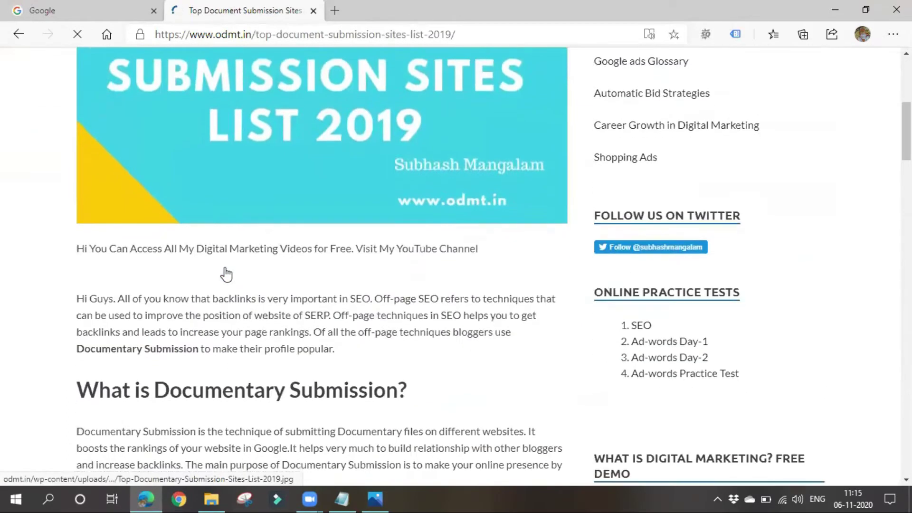
{"action": "scroll", "coordinate": [217, 252], "scroll_direction": "down", "scroll_amount": 15}
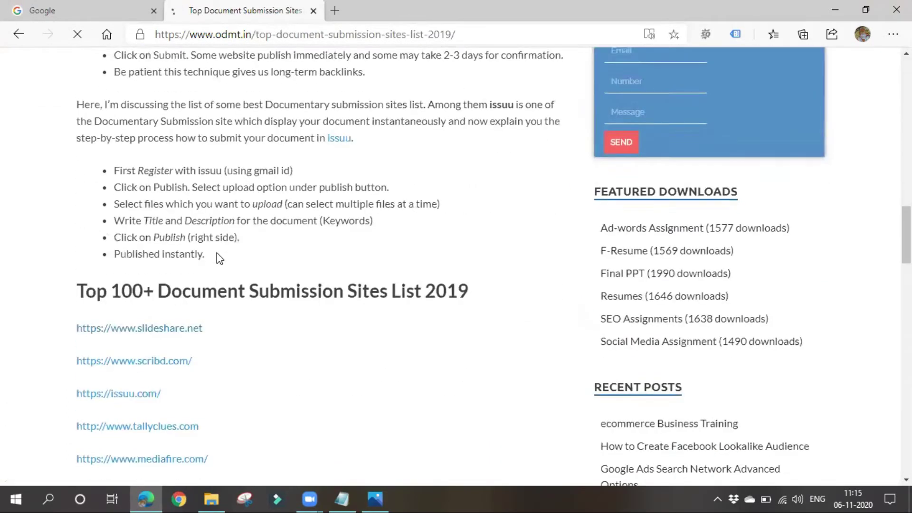
{"action": "scroll", "coordinate": [218, 252], "scroll_direction": "up", "scroll_amount": 4}
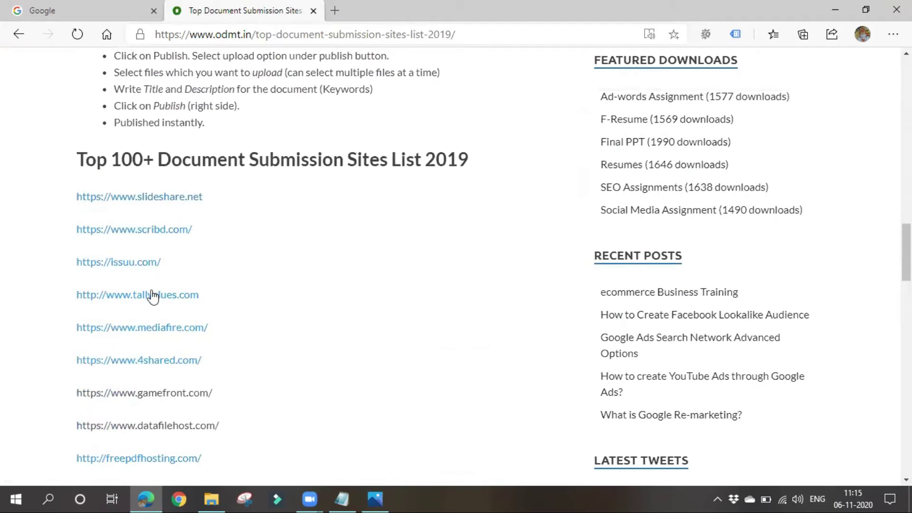
{"action": "scroll", "coordinate": [151, 309], "scroll_direction": "down", "scroll_amount": 5}
{"action": "scroll", "coordinate": [142, 442], "scroll_direction": "up", "scroll_amount": 5}
Step: Open the slideshare.net upload link and try 'Select files to upload', triggering the login prompt
{"action": "left_click", "coordinate": [165, 202]}
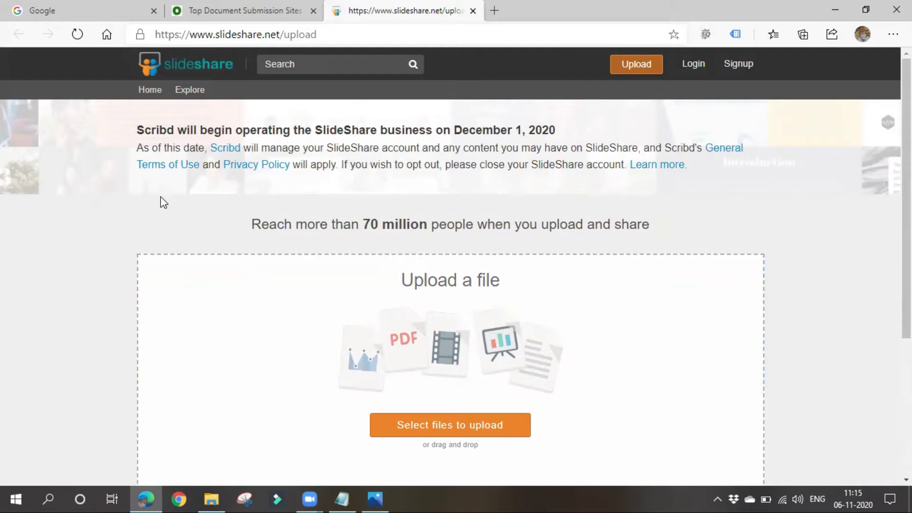
{"action": "scroll", "coordinate": [152, 203], "scroll_direction": "down", "scroll_amount": 3}
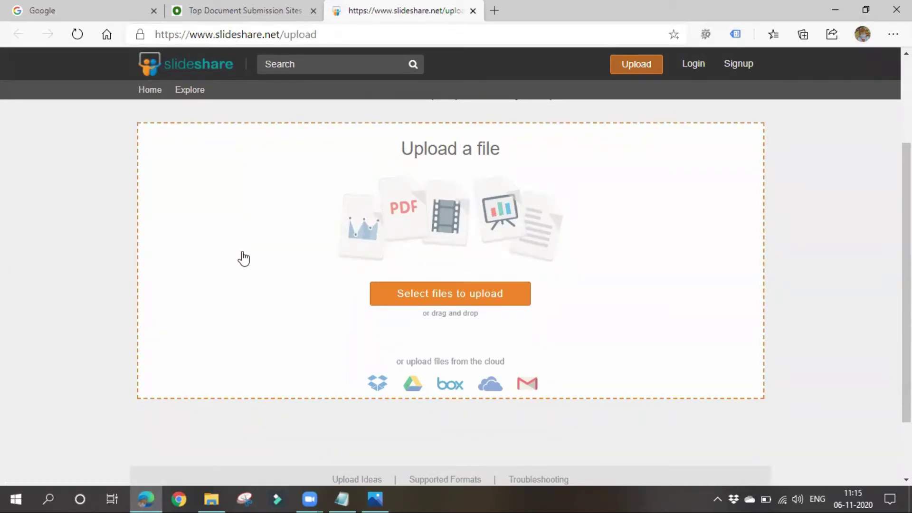
{"action": "left_click", "coordinate": [444, 301]}
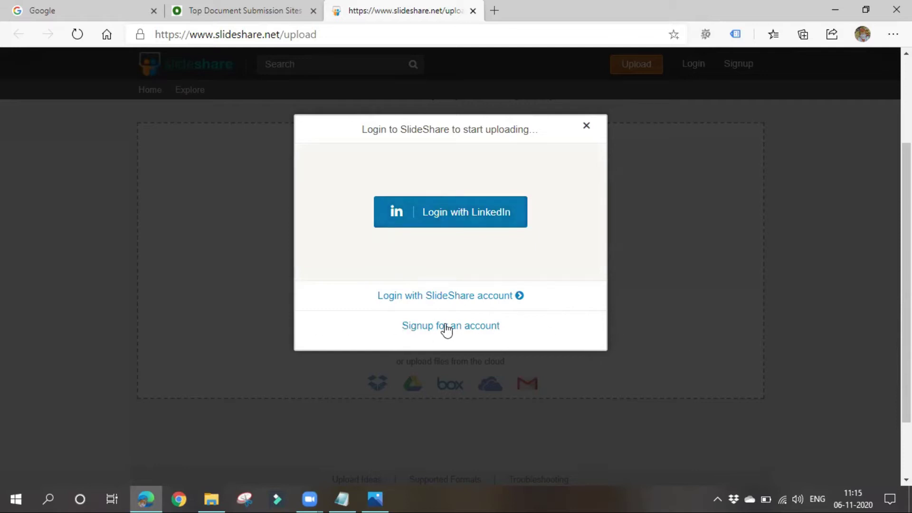
Step: Close the SlideShare login prompt twice, leaving the Upload a file page with no file chosen
{"action": "left_click", "coordinate": [505, 300]}
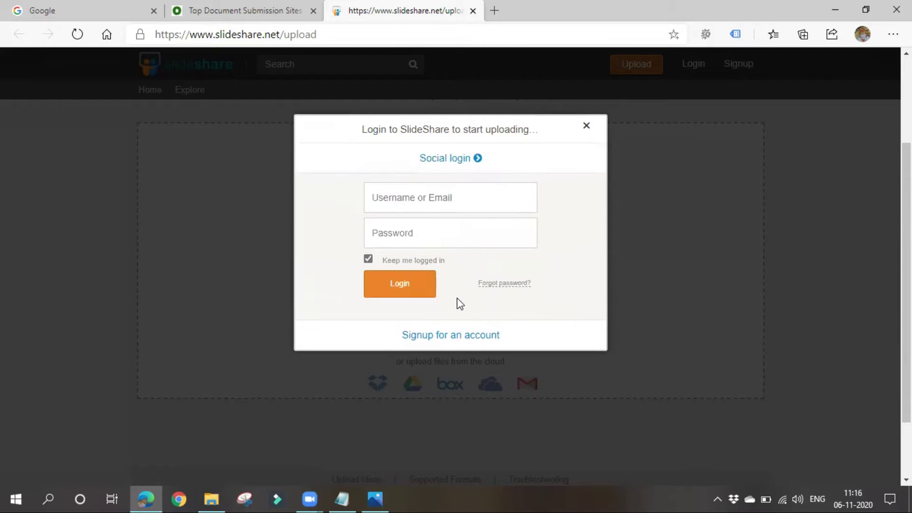
{"action": "left_click", "coordinate": [587, 126]}
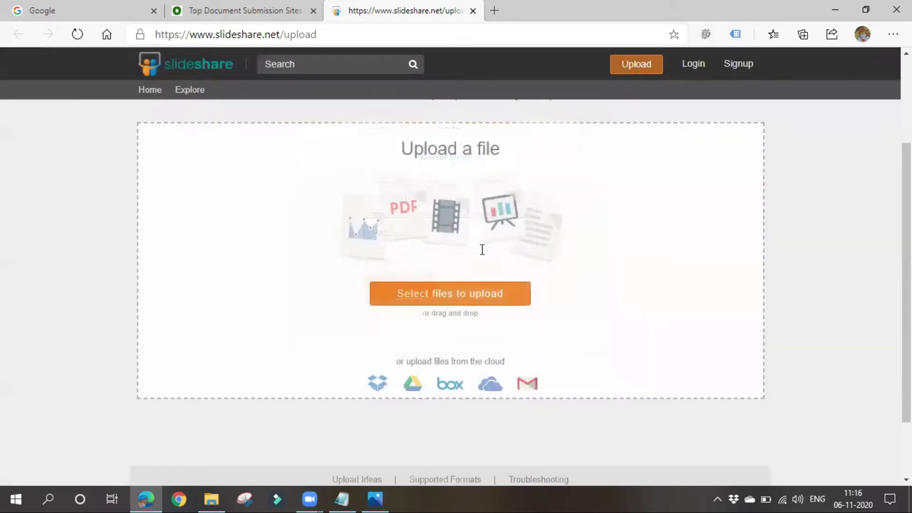
{"action": "scroll", "coordinate": [467, 306], "scroll_direction": "down", "scroll_amount": 2}
{"action": "scroll", "coordinate": [468, 342], "scroll_direction": "up", "scroll_amount": 3}
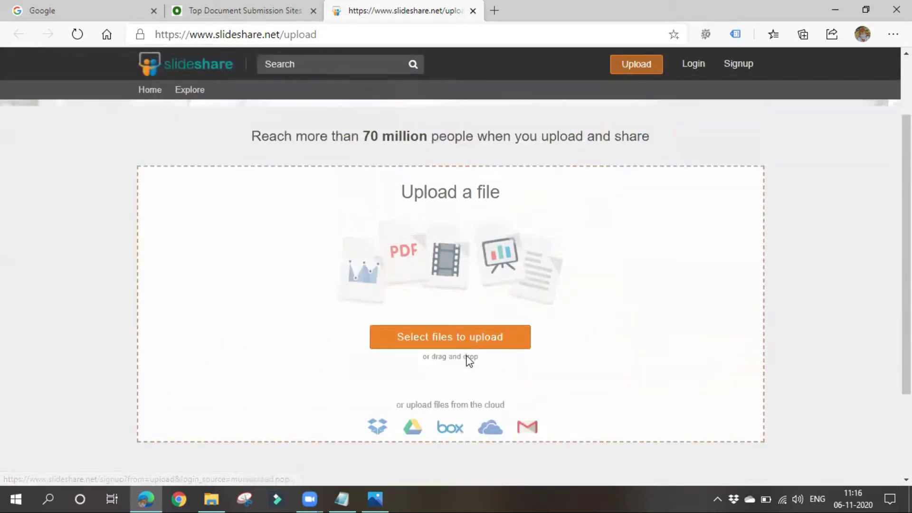
{"action": "left_click", "coordinate": [458, 352]}
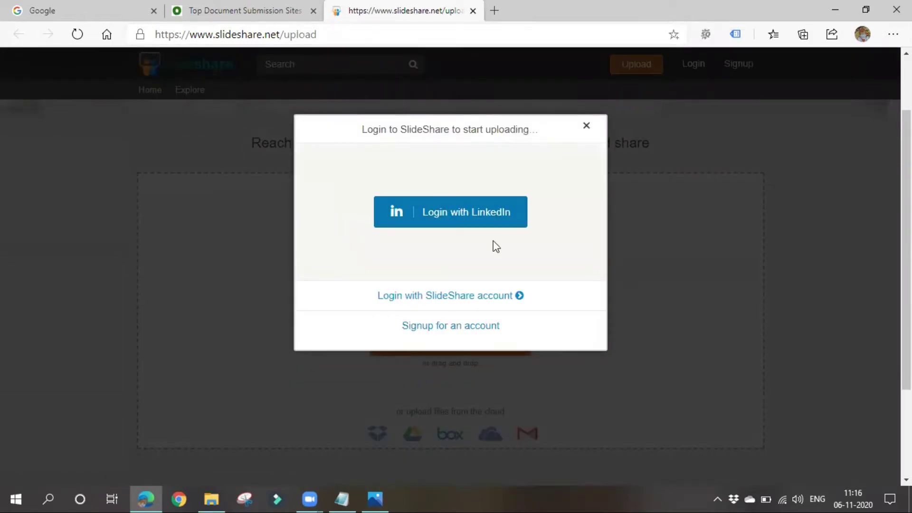
{"action": "left_click", "coordinate": [582, 135]}
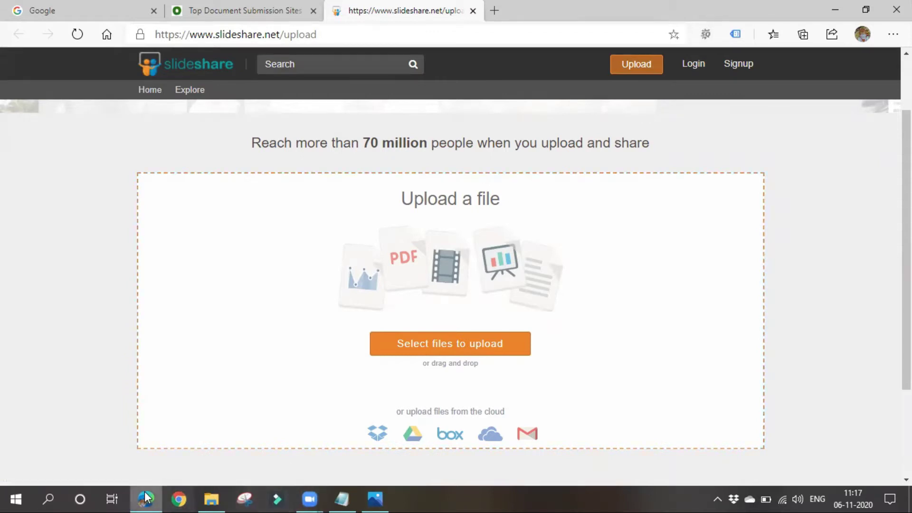
Step: Underline Classified Submission in brown in Photos, then minimize Photos to reveal the SlideShare page
{"action": "left_click", "coordinate": [375, 499]}
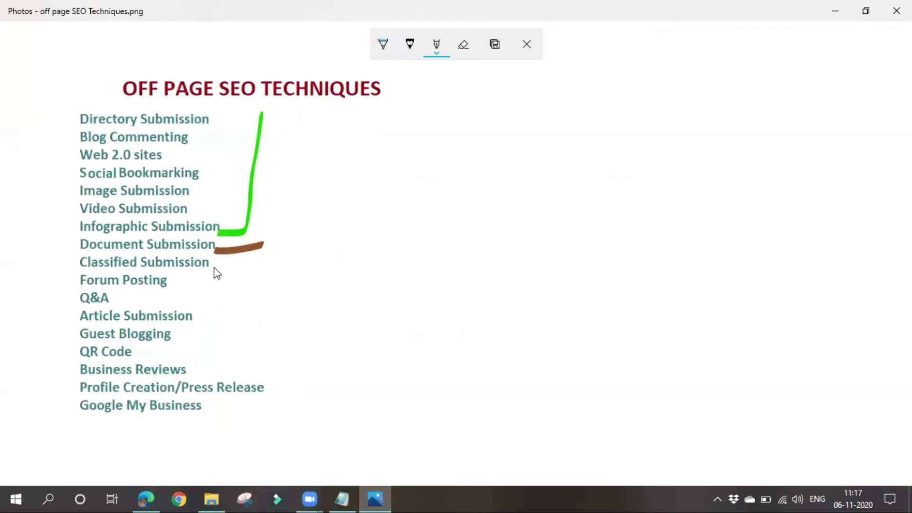
{"action": "left_click_drag", "start_coordinate": [213, 269], "coordinate": [242, 261]}
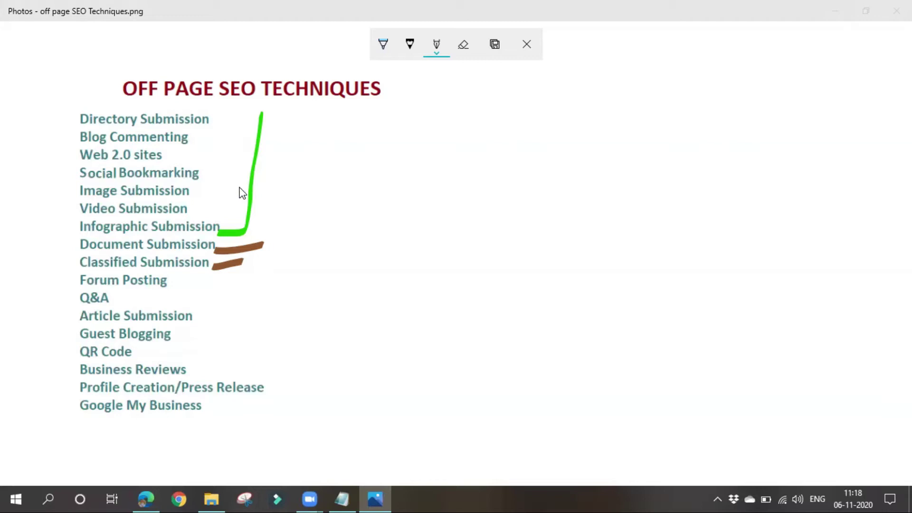
{"action": "left_click", "coordinate": [838, 14]}
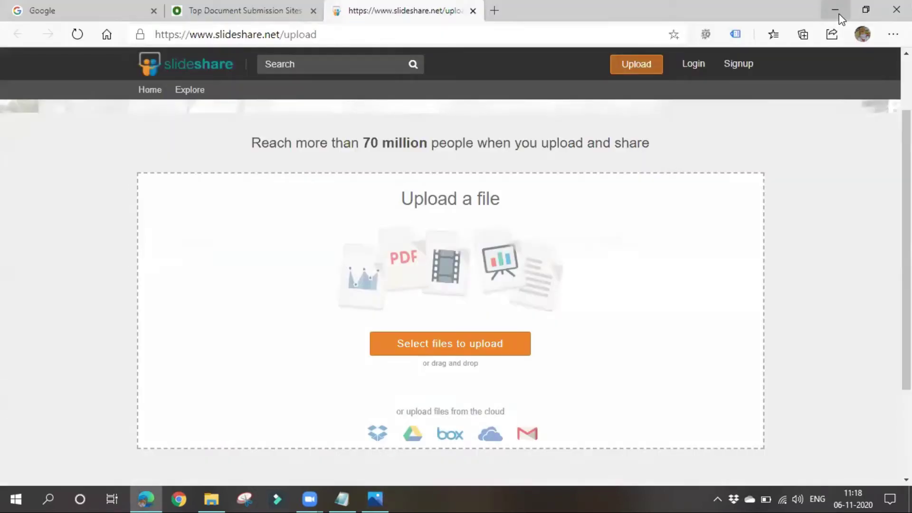
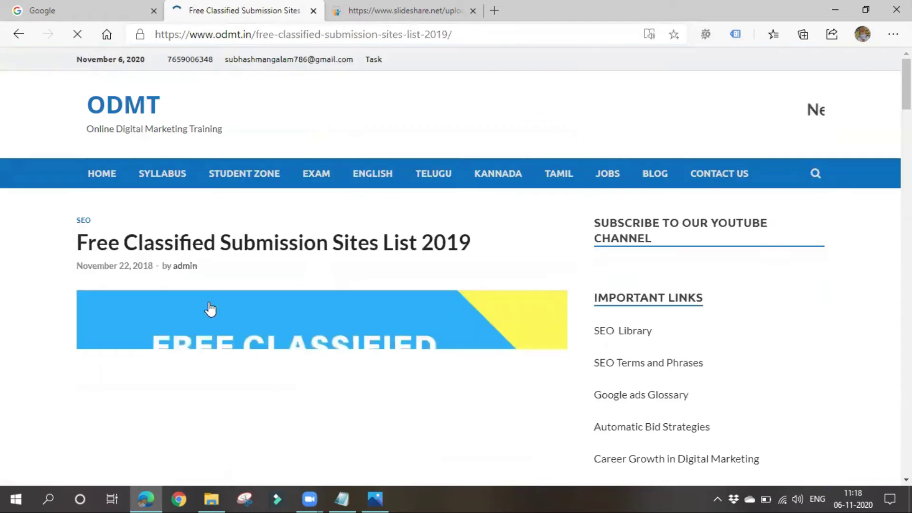
Step: Scroll the ODMT article to the Top 10 classified submission sites list and highlight it
{"action": "scroll", "coordinate": [211, 370], "scroll_direction": "down", "scroll_amount": 15}
{"action": "scroll", "coordinate": [212, 391], "scroll_direction": "down", "scroll_amount": 10}
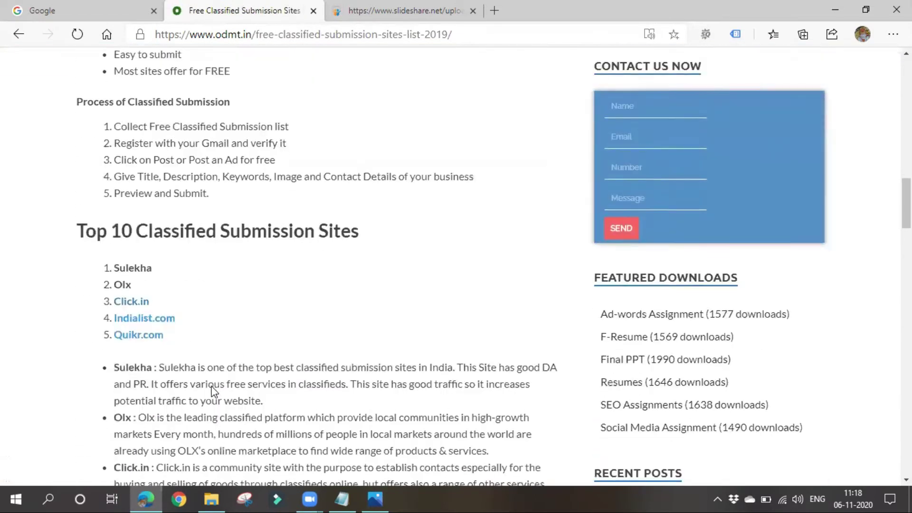
{"action": "scroll", "coordinate": [142, 230], "scroll_direction": "up", "scroll_amount": 3}
{"action": "left_click_drag", "start_coordinate": [95, 194], "coordinate": [194, 296]}
{"action": "left_click", "coordinate": [225, 268]}
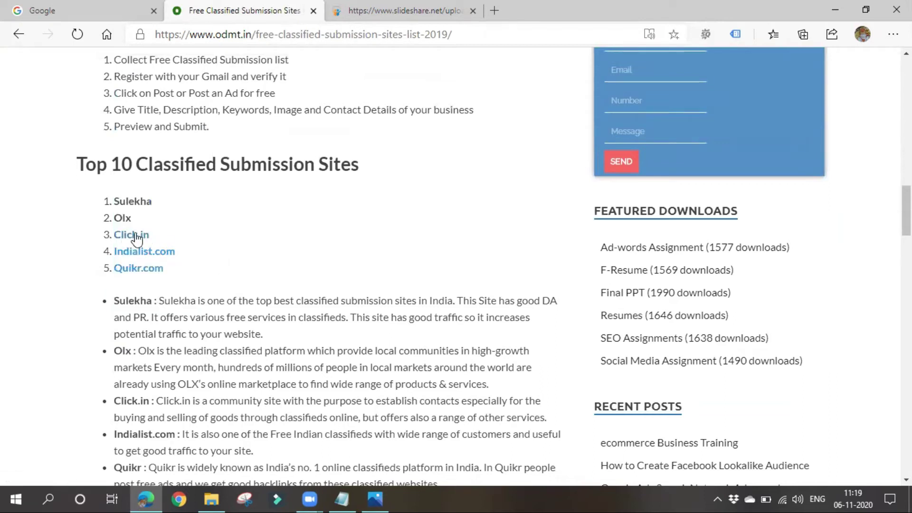
Step: Open Click.in from the Top 10 list in a new tab
{"action": "scroll", "coordinate": [280, 352], "scroll_direction": "down", "scroll_amount": 6}
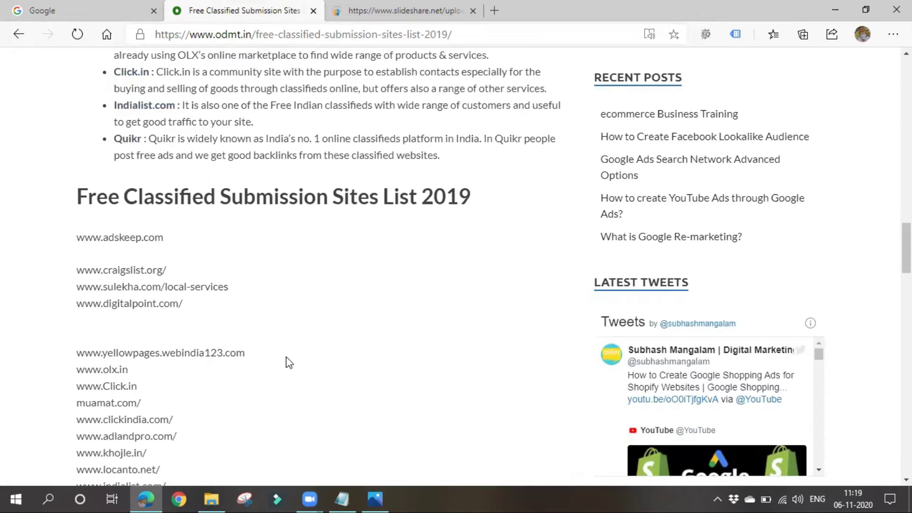
{"action": "scroll", "coordinate": [287, 357], "scroll_direction": "down", "scroll_amount": 5}
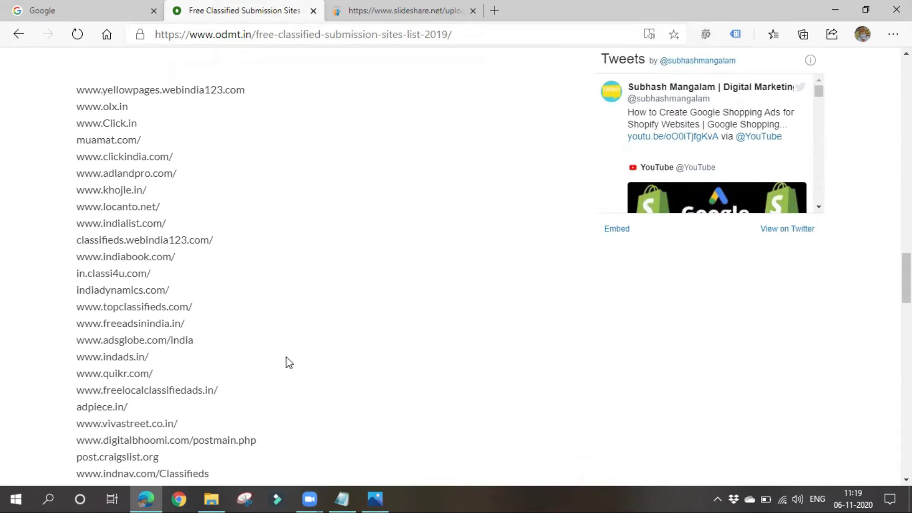
{"action": "scroll", "coordinate": [283, 366], "scroll_direction": "down", "scroll_amount": 10}
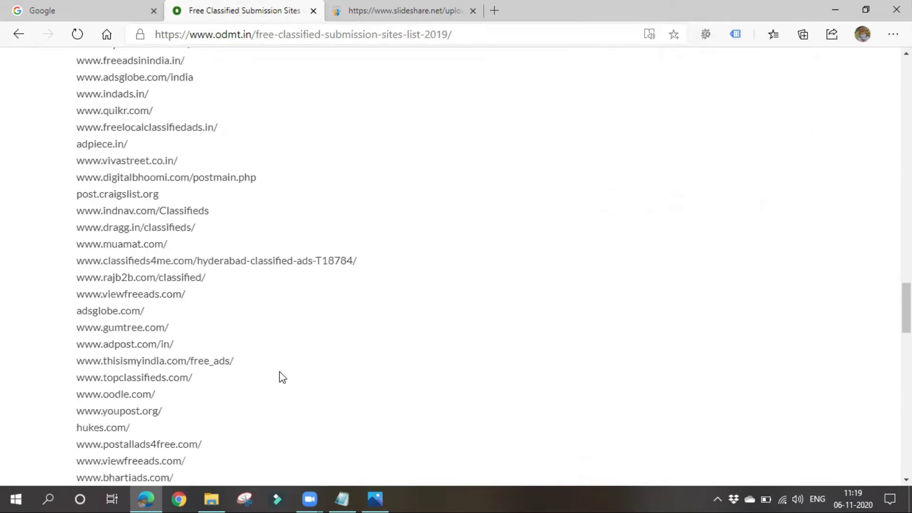
{"action": "scroll", "coordinate": [279, 372], "scroll_direction": "up", "scroll_amount": 20}
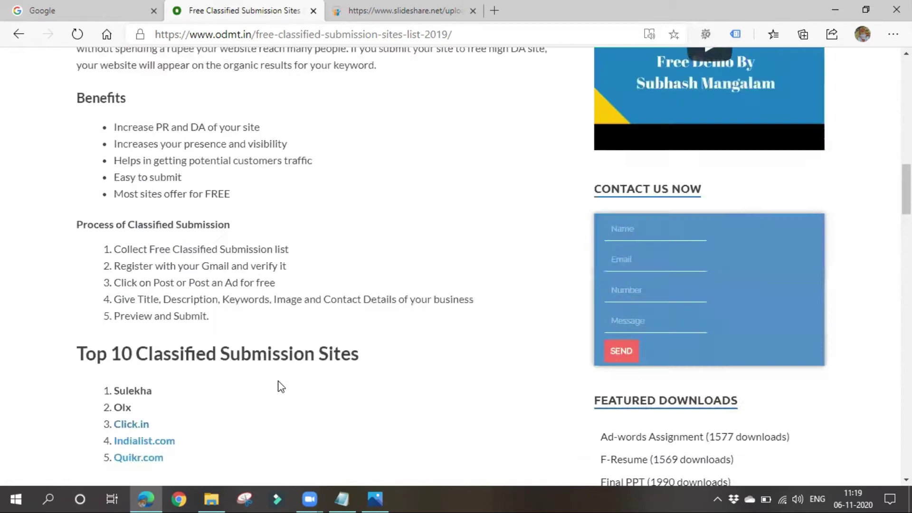
{"action": "scroll", "coordinate": [280, 388], "scroll_direction": "down", "scroll_amount": 1}
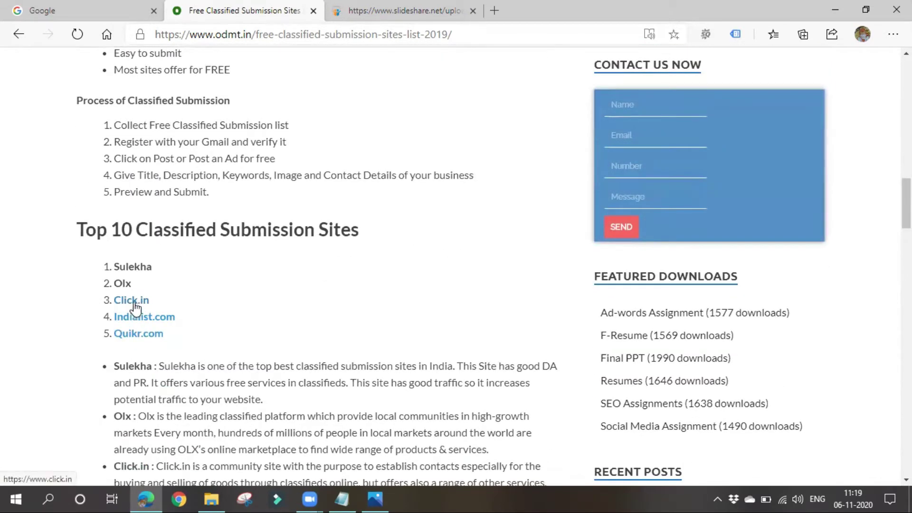
{"action": "left_click", "coordinate": [135, 303], "text": "ctrl"}
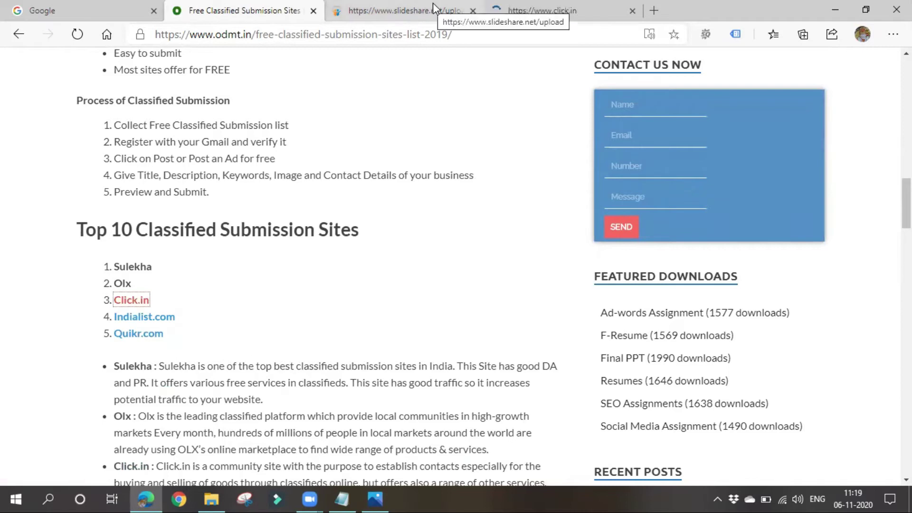
Step: Close the SlideShare tab and dismiss Click.in's city confirmation popup
{"action": "left_click", "coordinate": [457, 13]}
{"action": "left_click", "coordinate": [472, 11]}
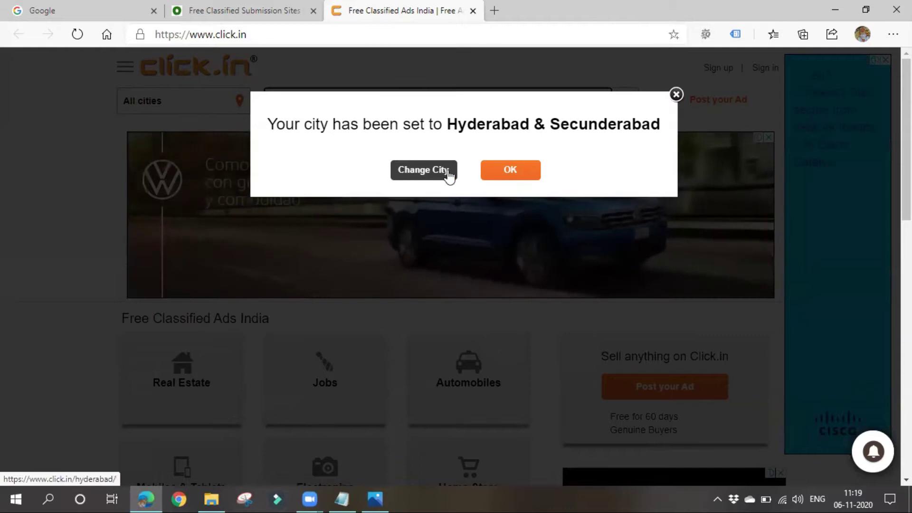
{"action": "left_click", "coordinate": [674, 96]}
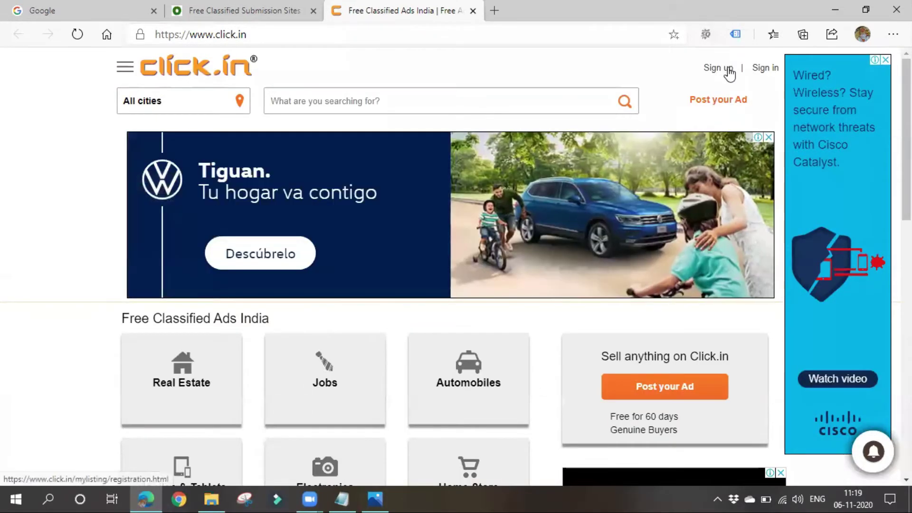
Step: Browse to the Computer courses listings under Education & Learning
{"action": "scroll", "coordinate": [505, 292], "scroll_direction": "down", "scroll_amount": 3}
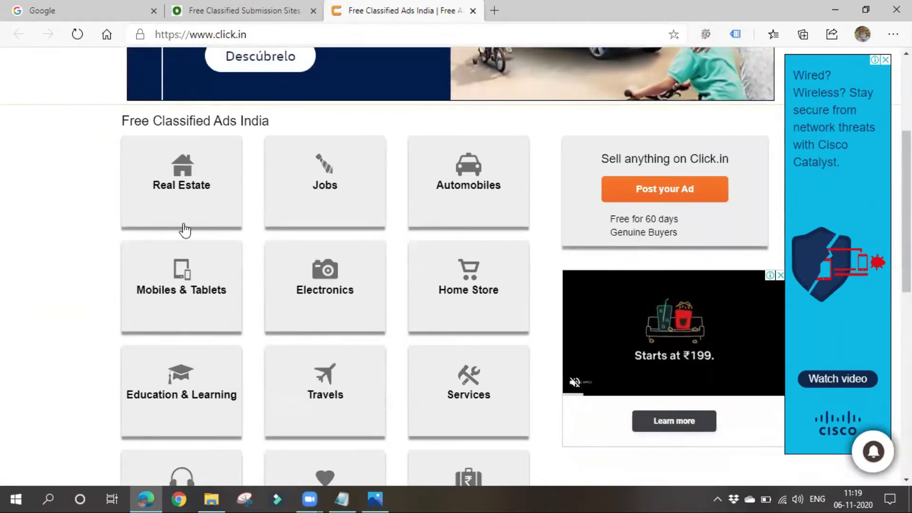
{"action": "scroll", "coordinate": [435, 395], "scroll_direction": "down", "scroll_amount": 1}
{"action": "scroll", "coordinate": [436, 394], "scroll_direction": "down", "scroll_amount": 3}
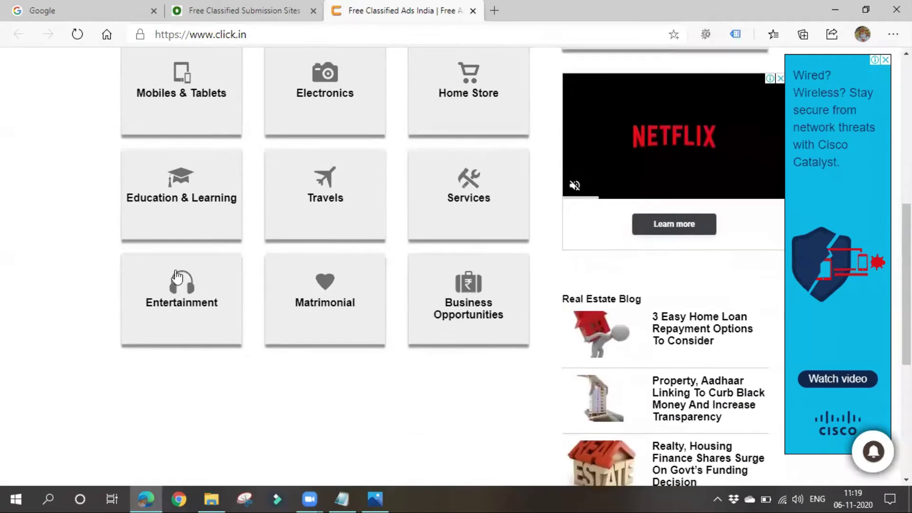
{"action": "scroll", "coordinate": [285, 361], "scroll_direction": "up", "scroll_amount": 2}
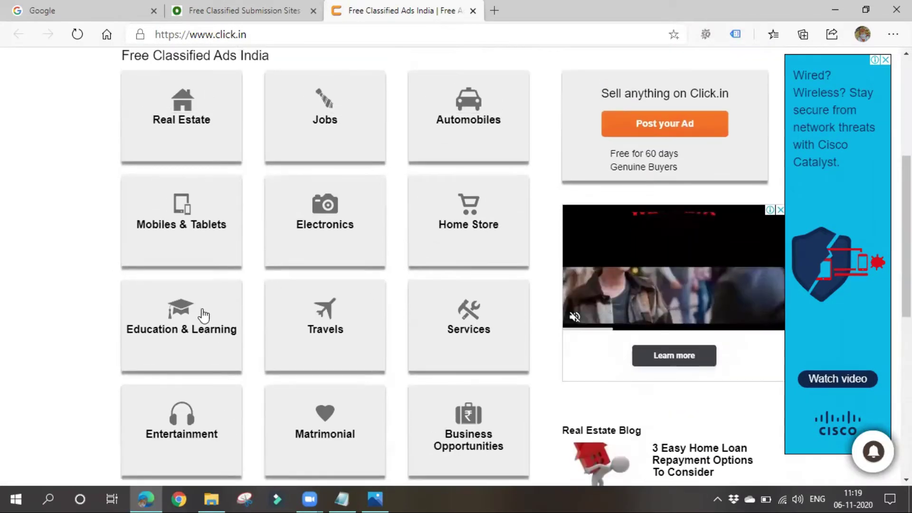
{"action": "left_click", "coordinate": [189, 334]}
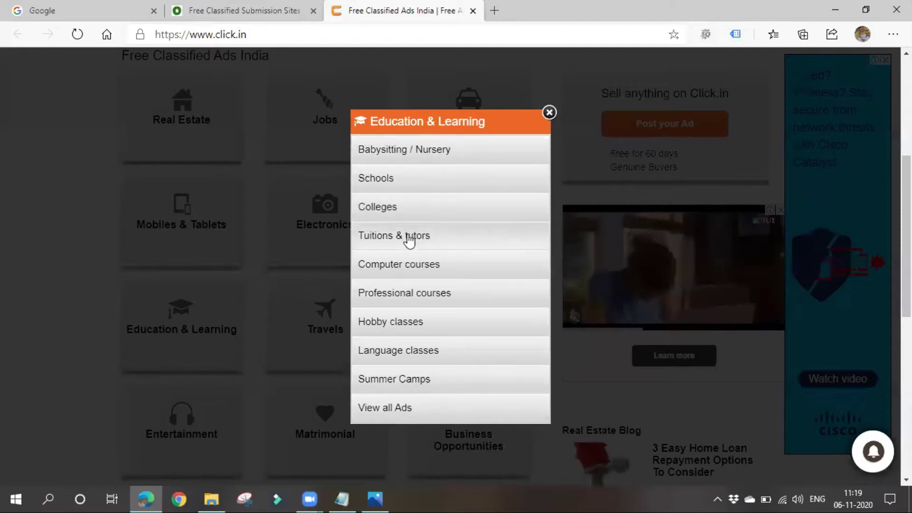
{"action": "left_click", "coordinate": [428, 294]}
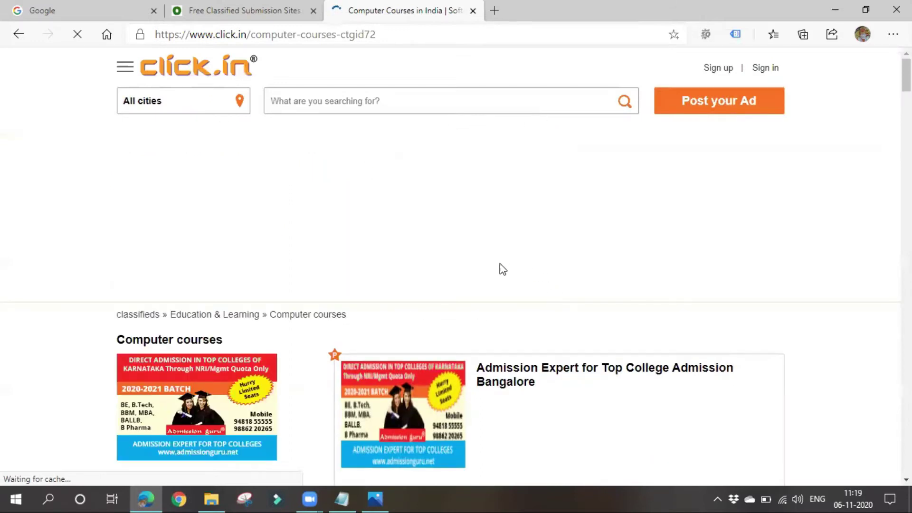
Step: Scroll through the Computer courses listings on Click.in
{"action": "scroll", "coordinate": [501, 267], "scroll_direction": "down", "scroll_amount": 8}
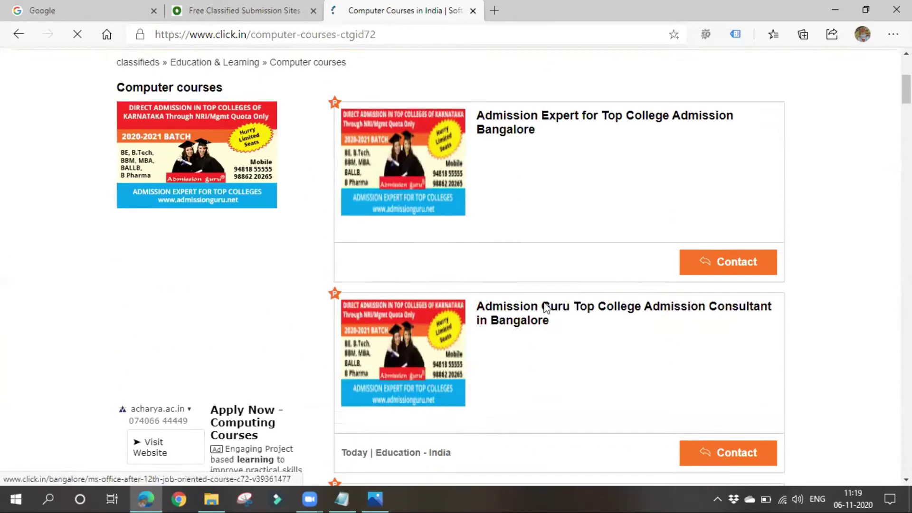
{"action": "scroll", "coordinate": [458, 221], "scroll_direction": "up", "scroll_amount": 3}
{"action": "scroll", "coordinate": [505, 247], "scroll_direction": "down", "scroll_amount": 10}
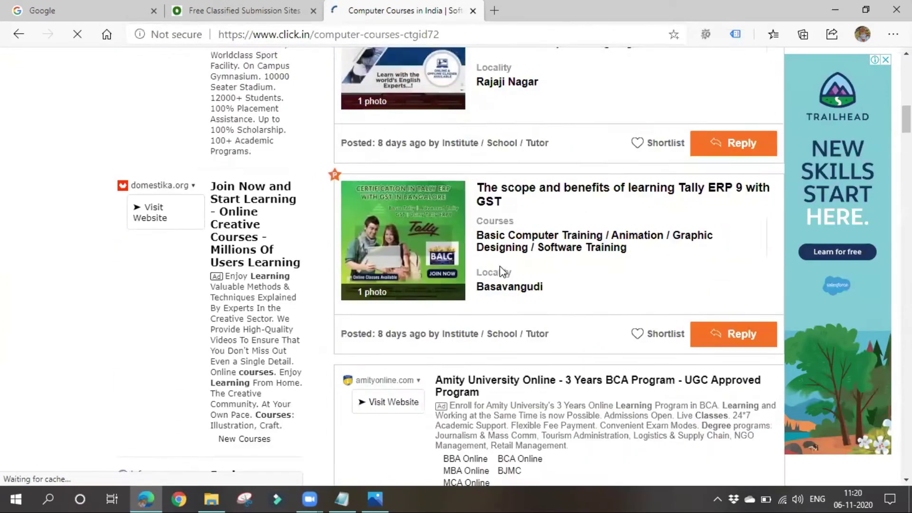
{"action": "scroll", "coordinate": [515, 283], "scroll_direction": "down", "scroll_amount": 10}
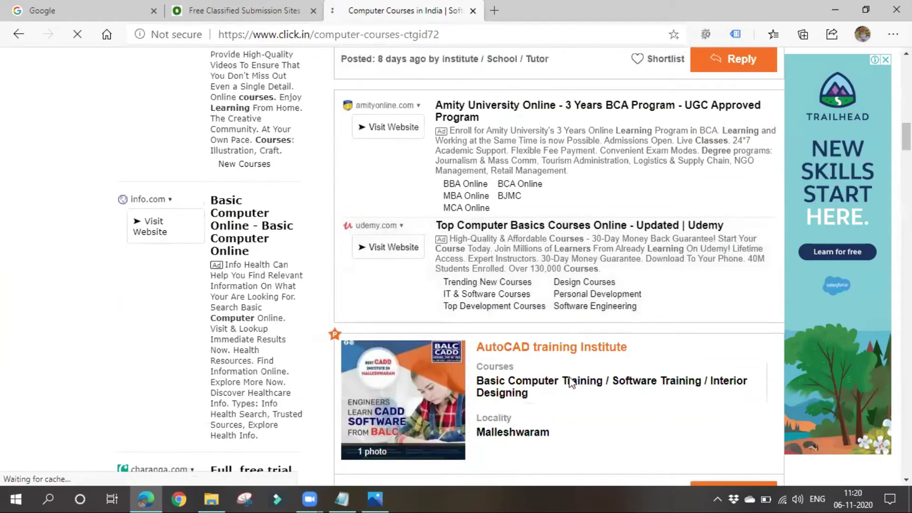
{"action": "scroll", "coordinate": [525, 382], "scroll_direction": "up", "scroll_amount": 15}
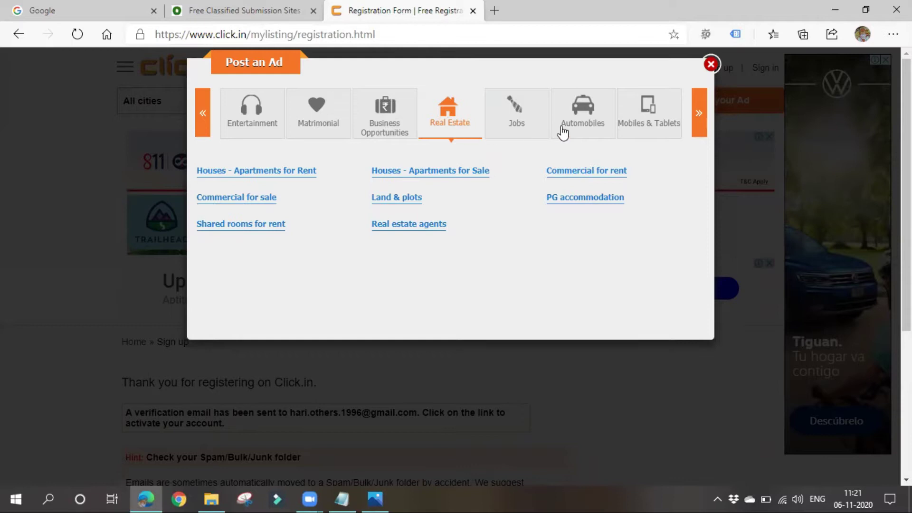
Step: Choose Education & Learning » Computer courses as the new ad's category
{"action": "left_click", "coordinate": [697, 128]}
{"action": "left_click", "coordinate": [696, 127]}
{"action": "left_click", "coordinate": [696, 127]}
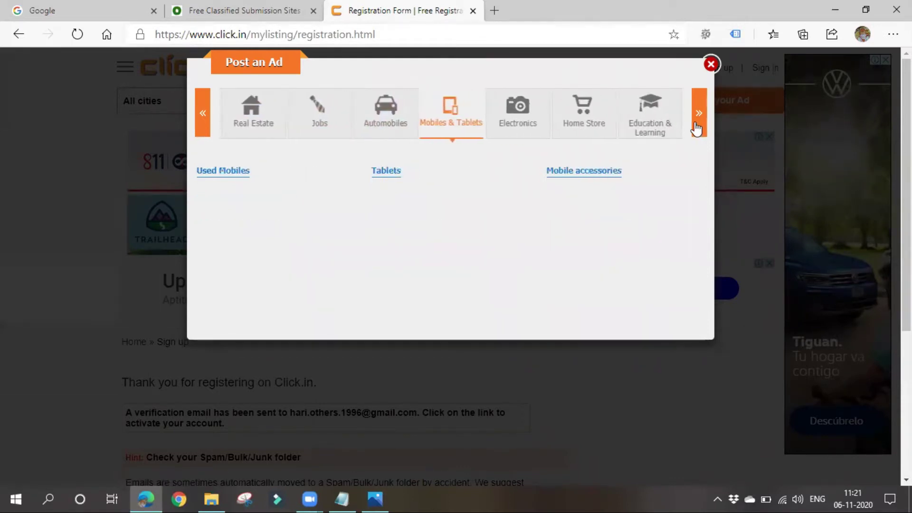
{"action": "left_click", "coordinate": [646, 124]}
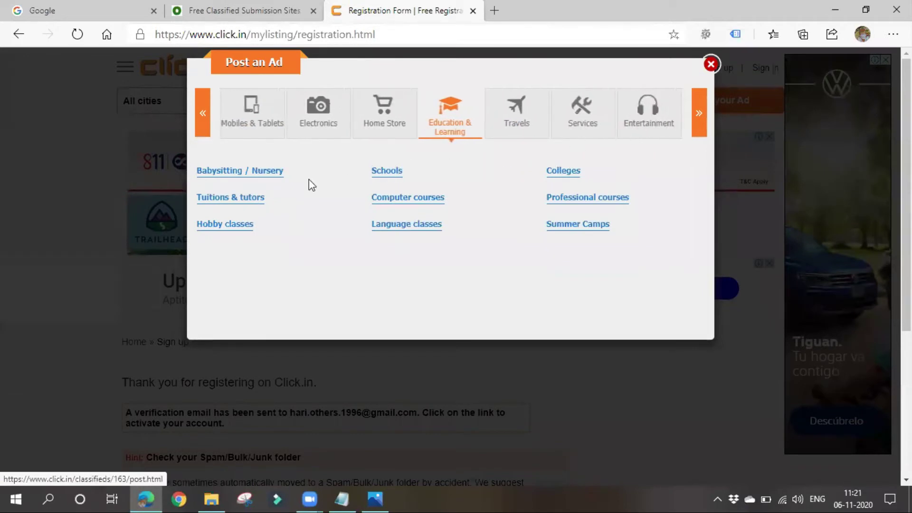
{"action": "left_click", "coordinate": [409, 202]}
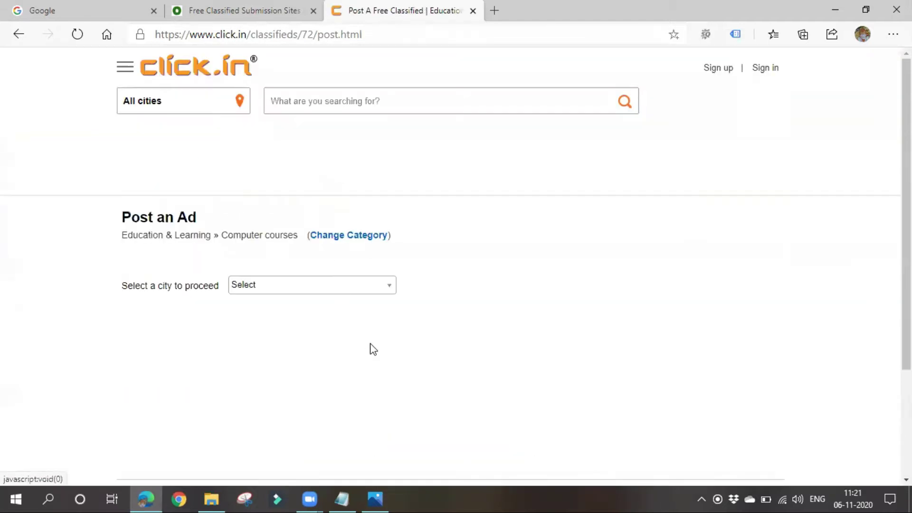
Step: Set the ad city to Hyderabad & Secunderabad
{"action": "scroll", "coordinate": [372, 347], "scroll_direction": "down", "scroll_amount": 4}
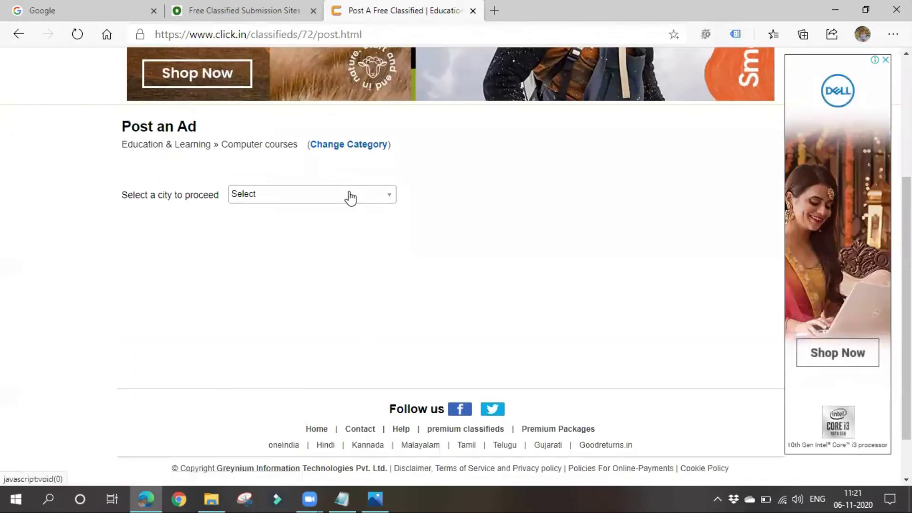
{"action": "left_click", "coordinate": [350, 197]}
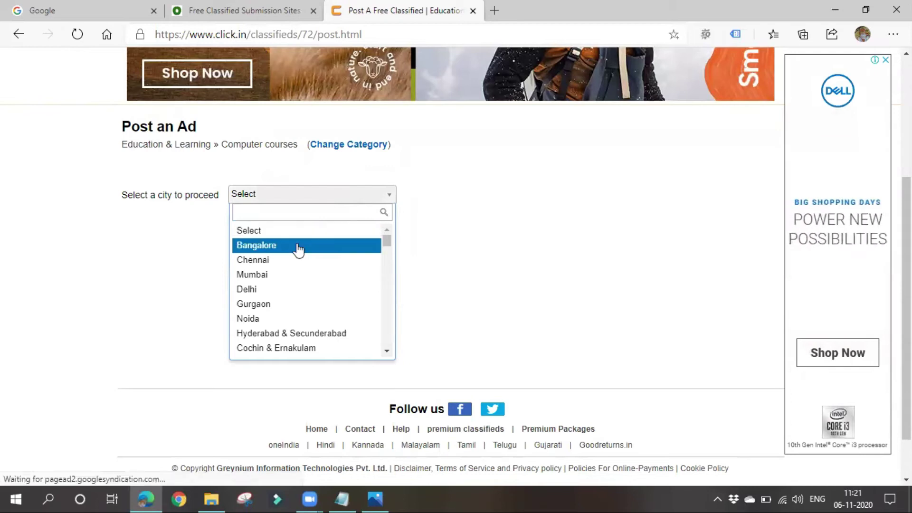
{"action": "scroll", "coordinate": [290, 259], "scroll_direction": "down", "scroll_amount": 3}
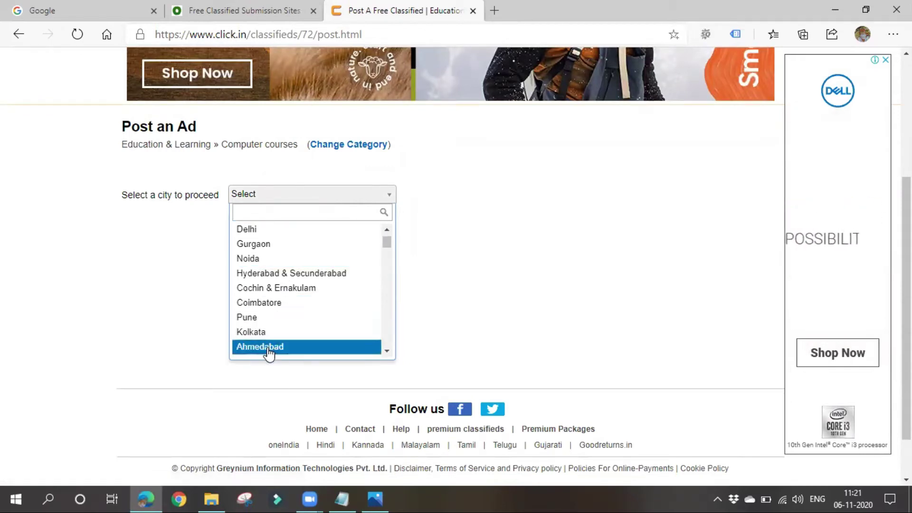
{"action": "type", "text": "h"}
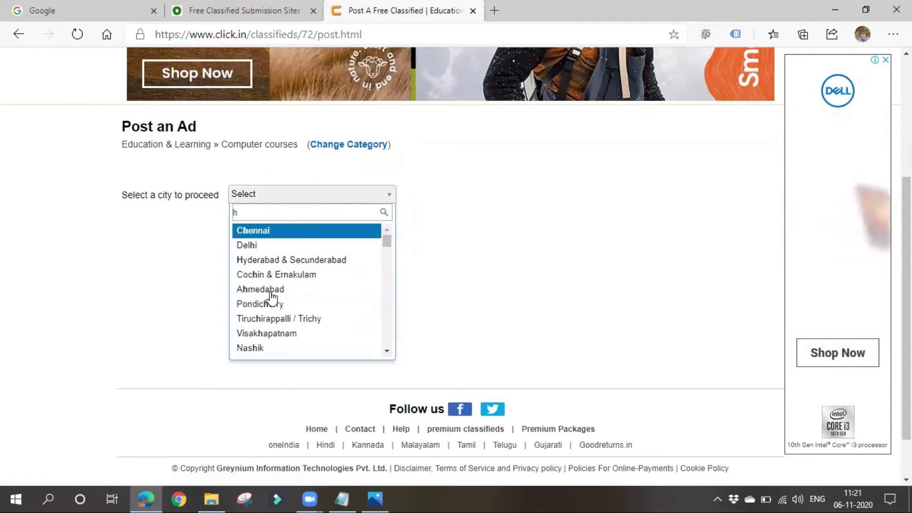
{"action": "type", "text": "yde"}
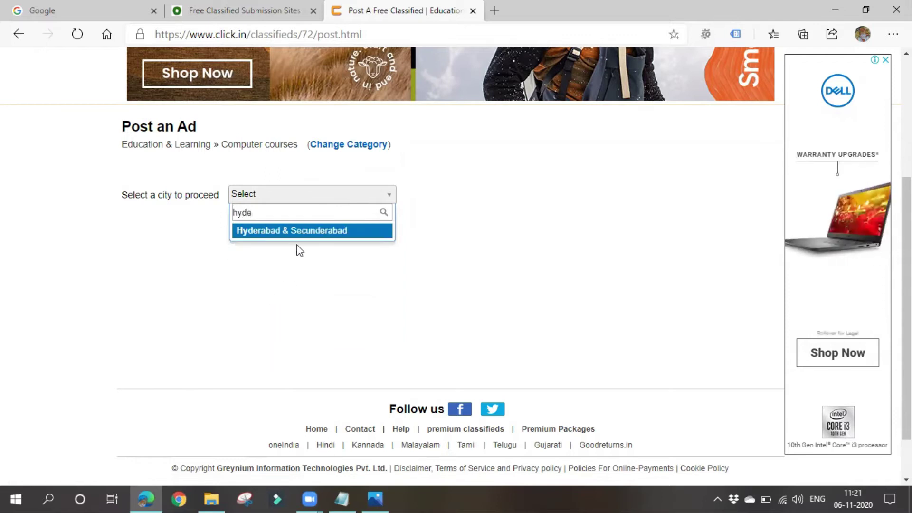
{"action": "left_click", "coordinate": [298, 233]}
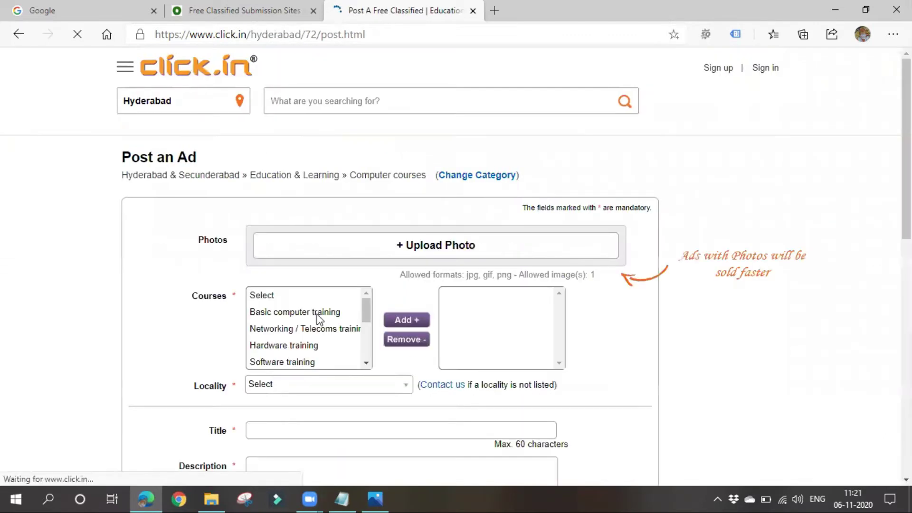
Step: Upload 'English -Why Digital Marketing & How to Buy Domain and Hosting.png' as the ad photo
{"action": "scroll", "coordinate": [331, 342], "scroll_direction": "down", "scroll_amount": 1}
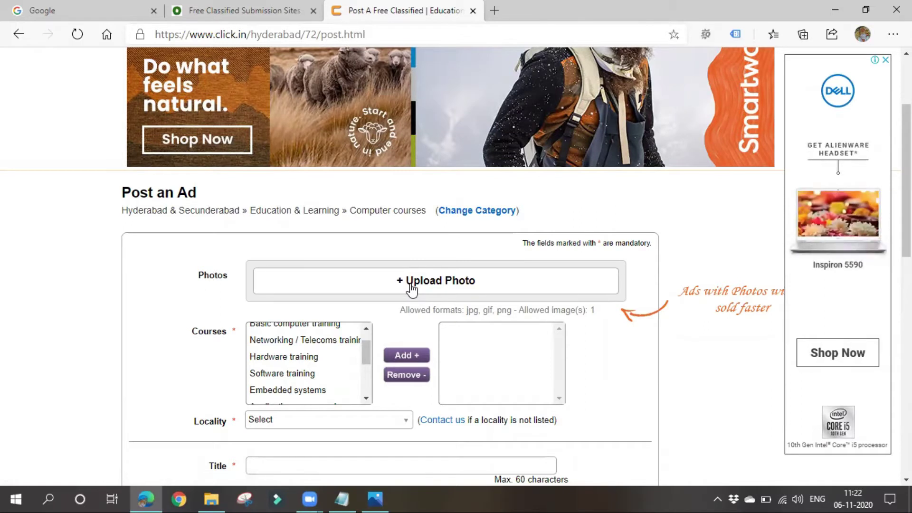
{"action": "left_click", "coordinate": [412, 285]}
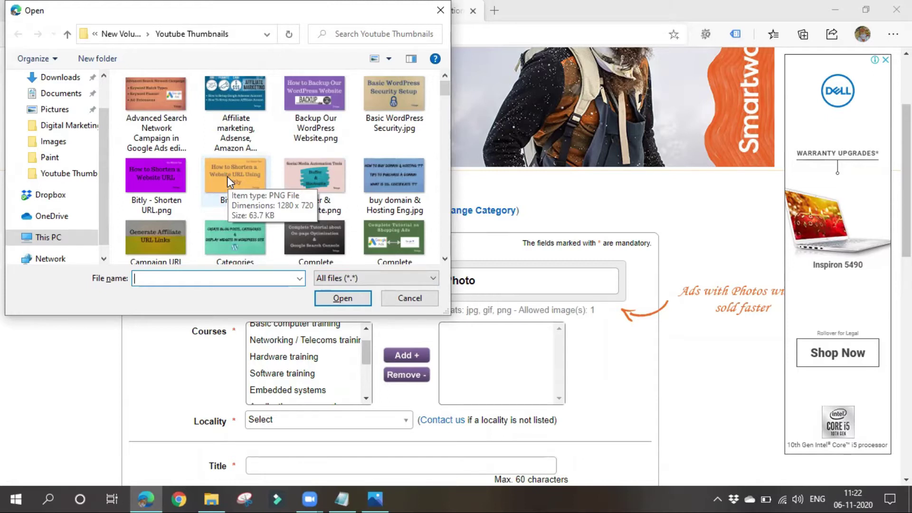
{"action": "scroll", "coordinate": [220, 193], "scroll_direction": "down", "scroll_amount": 3}
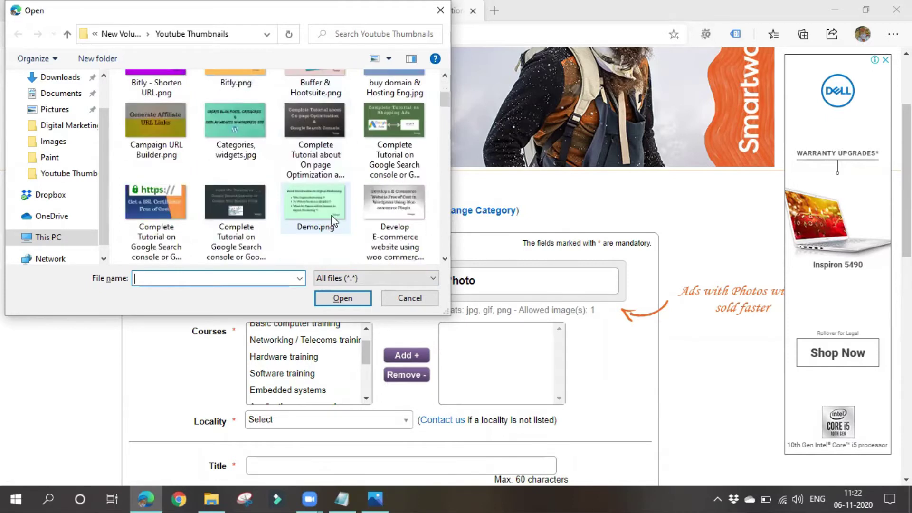
{"action": "scroll", "coordinate": [326, 218], "scroll_direction": "up", "scroll_amount": 3}
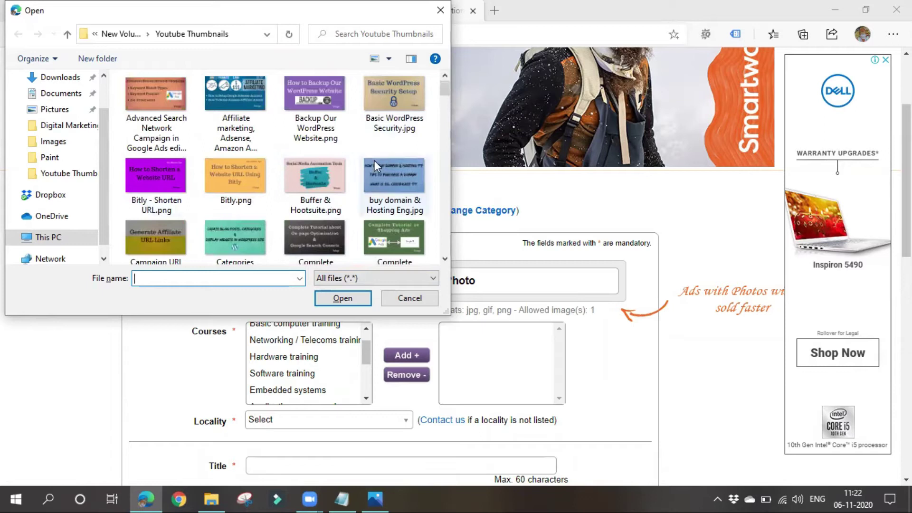
{"action": "scroll", "coordinate": [280, 237], "scroll_direction": "down", "scroll_amount": 5}
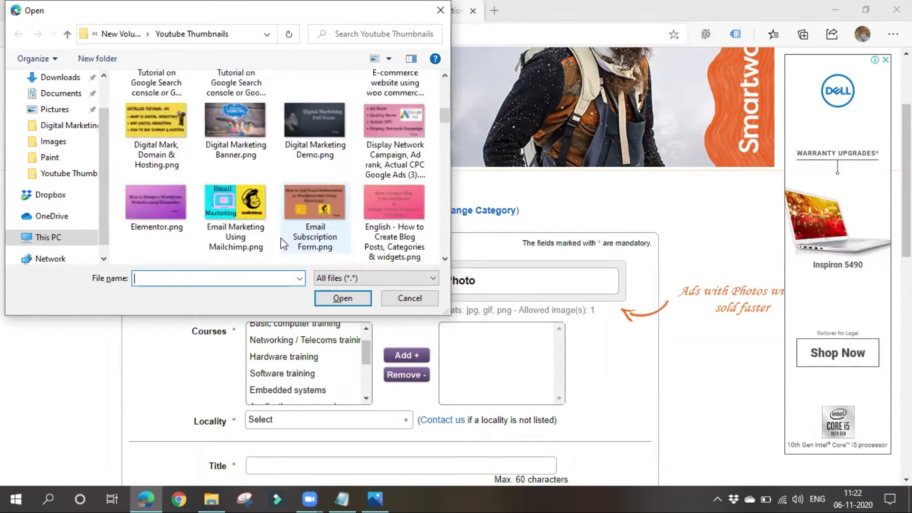
{"action": "left_click", "coordinate": [227, 191]}
{"action": "left_click", "coordinate": [338, 297]}
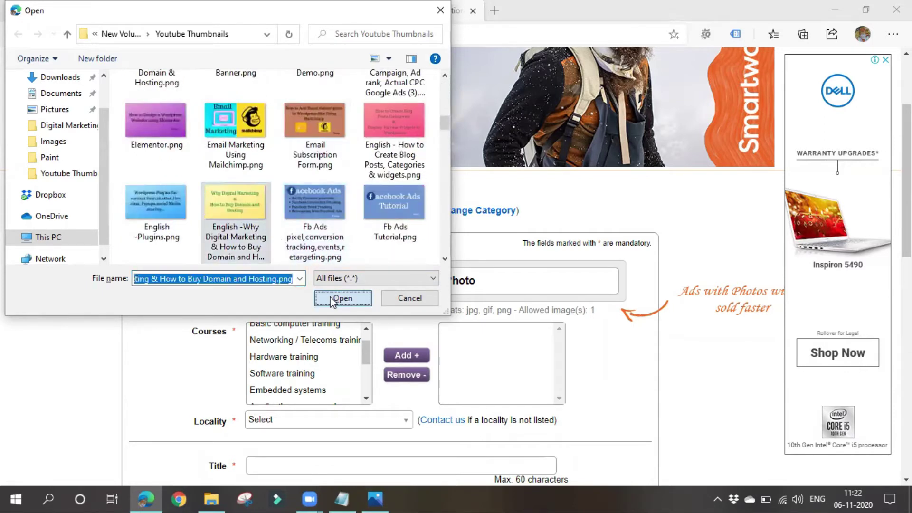
{"action": "scroll", "coordinate": [397, 121], "scroll_direction": "down", "scroll_amount": 1}
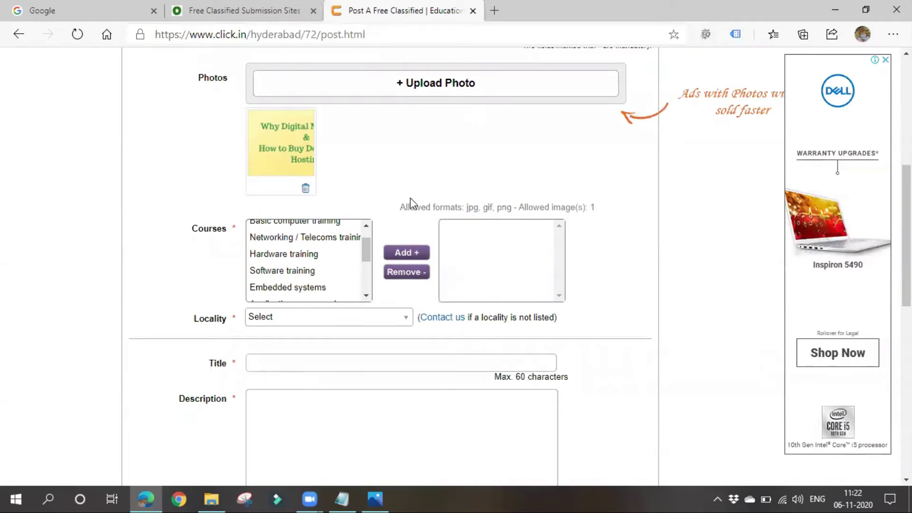
Step: Select Others as the course and set the locality to SR Nagar
{"action": "scroll", "coordinate": [279, 280], "scroll_direction": "up", "scroll_amount": 2}
{"action": "scroll", "coordinate": [280, 257], "scroll_direction": "down", "scroll_amount": 5}
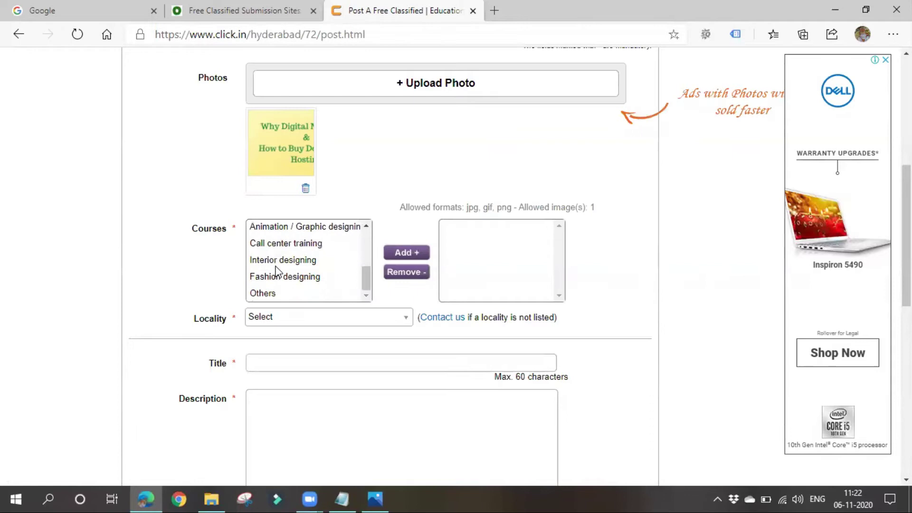
{"action": "left_click", "coordinate": [263, 293]}
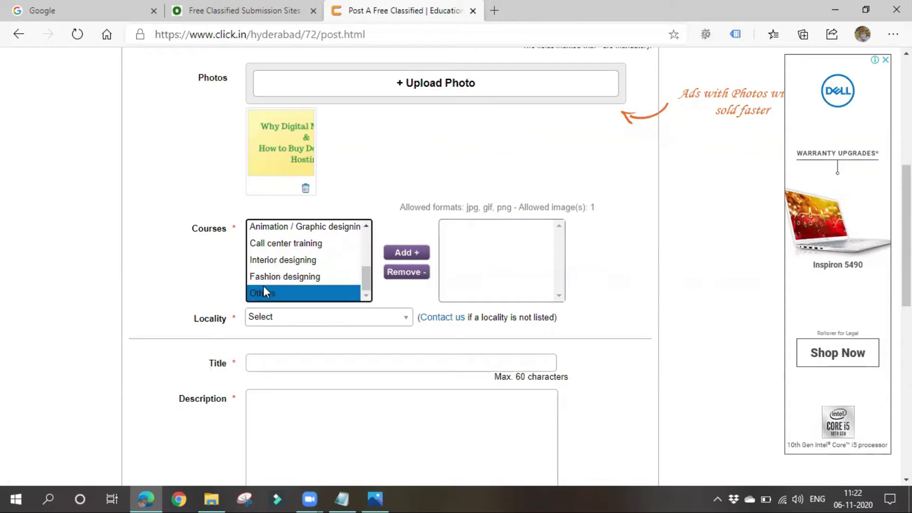
{"action": "left_click", "coordinate": [465, 265]}
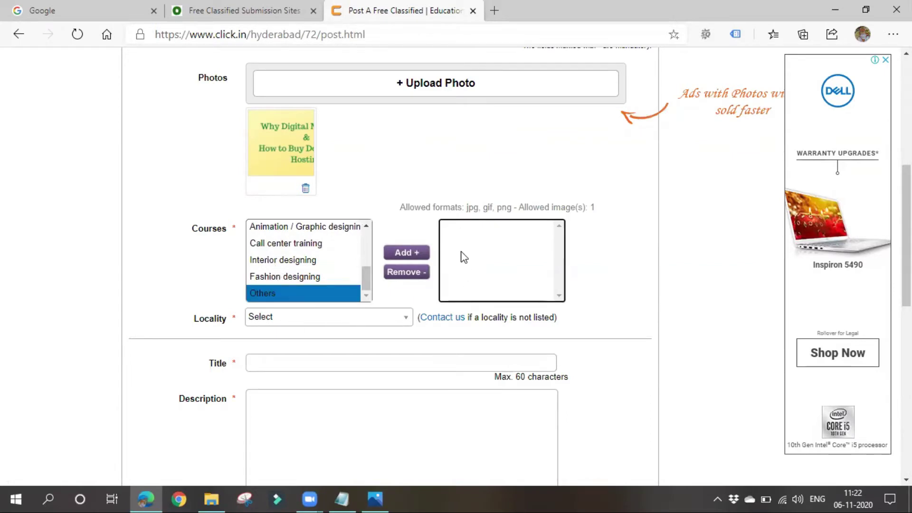
{"action": "scroll", "coordinate": [302, 319], "scroll_direction": "down", "scroll_amount": 1}
{"action": "left_click", "coordinate": [344, 253]}
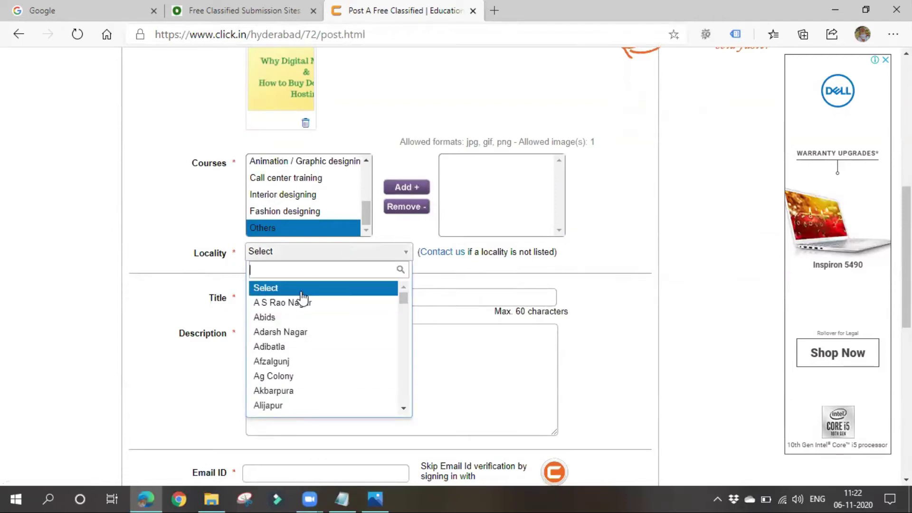
{"action": "type", "text": "sr"}
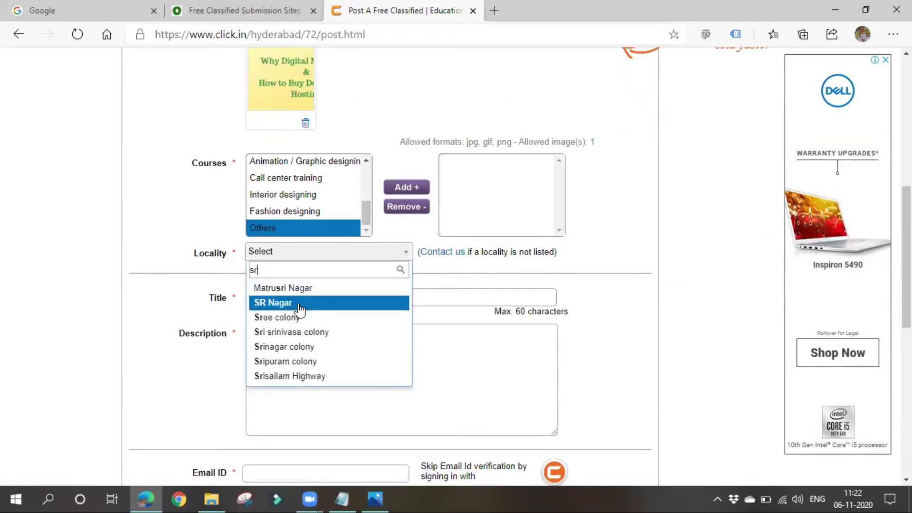
{"action": "left_click", "coordinate": [289, 303]}
Step: Enter title 'Digital marketing training' and description 'Learn Digital marketing and promote your business to next level'
{"action": "left_click", "coordinate": [299, 298]}
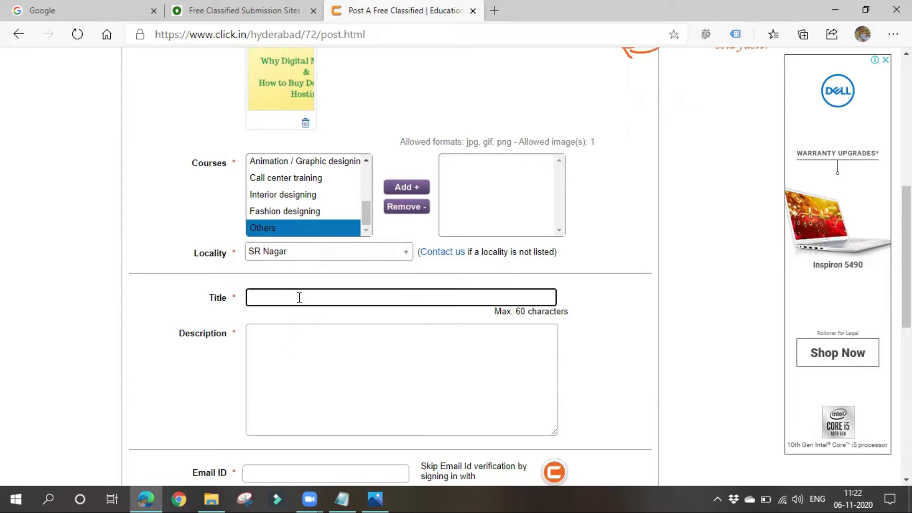
{"action": "type", "text": "Digital marketing training"}
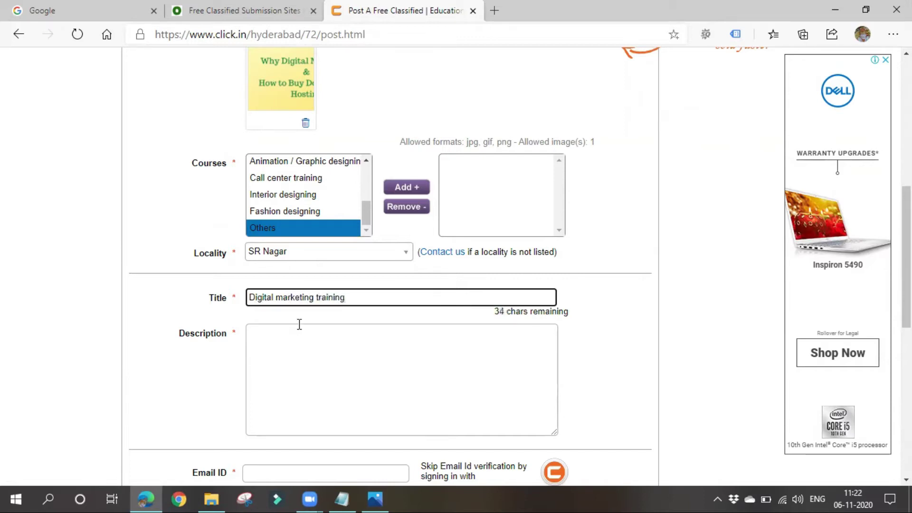
{"action": "scroll", "coordinate": [355, 237], "scroll_direction": "down", "scroll_amount": 3}
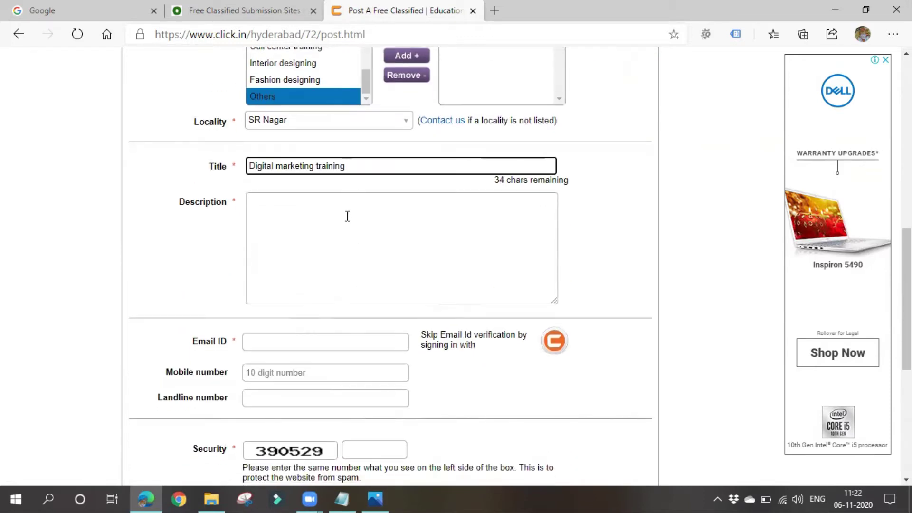
{"action": "left_click", "coordinate": [347, 216]}
{"action": "type", "text": "Learn Dig"}
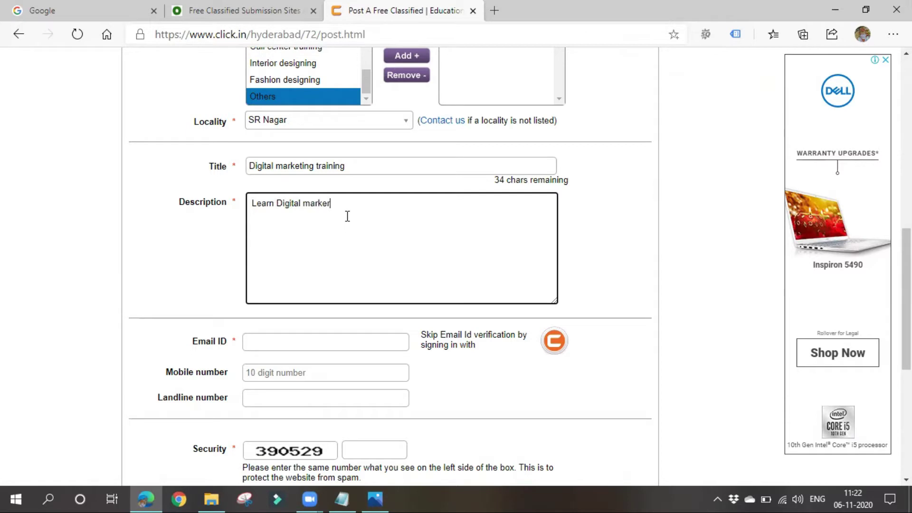
{"action": "type", "text": "ital marketing and promote your business to next level"}
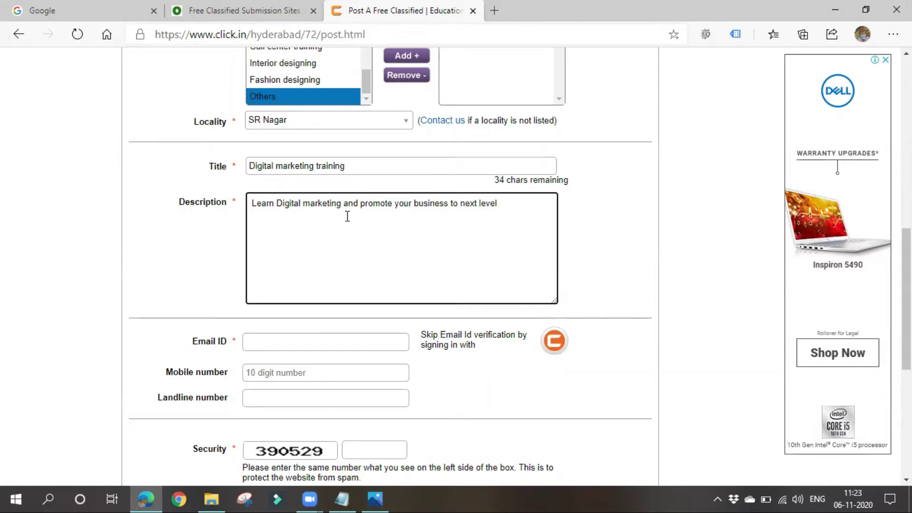
{"action": "right_click", "coordinate": [286, 196]}
{"action": "left_click", "coordinate": [276, 327]}
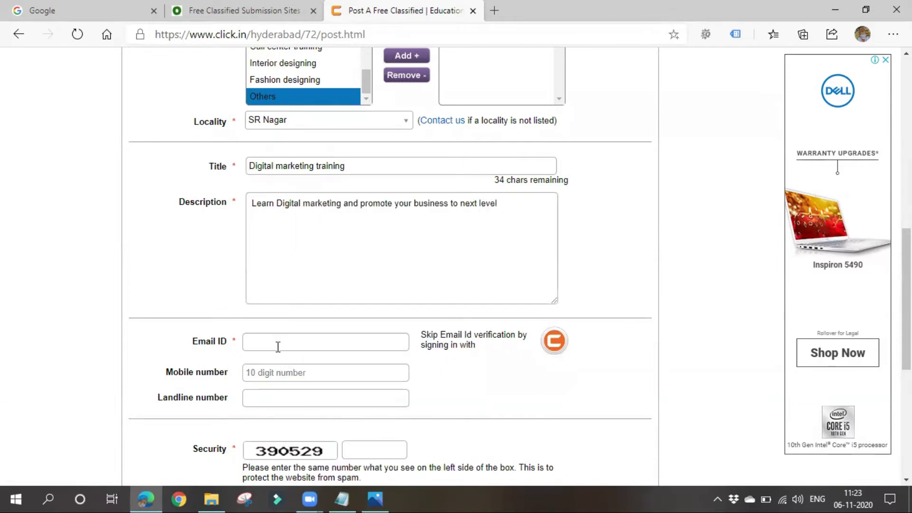
Step: Autofill the contact e-mail and mobile, drop the +91 prefix, and enter the security number
{"action": "left_click", "coordinate": [277, 342]}
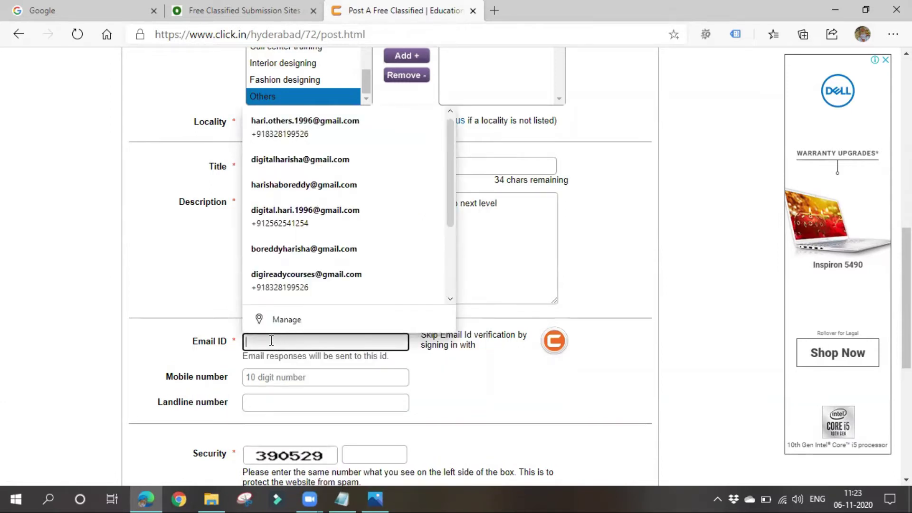
{"action": "left_click", "coordinate": [307, 131]}
{"action": "scroll", "coordinate": [309, 299], "scroll_direction": "down", "scroll_amount": 3}
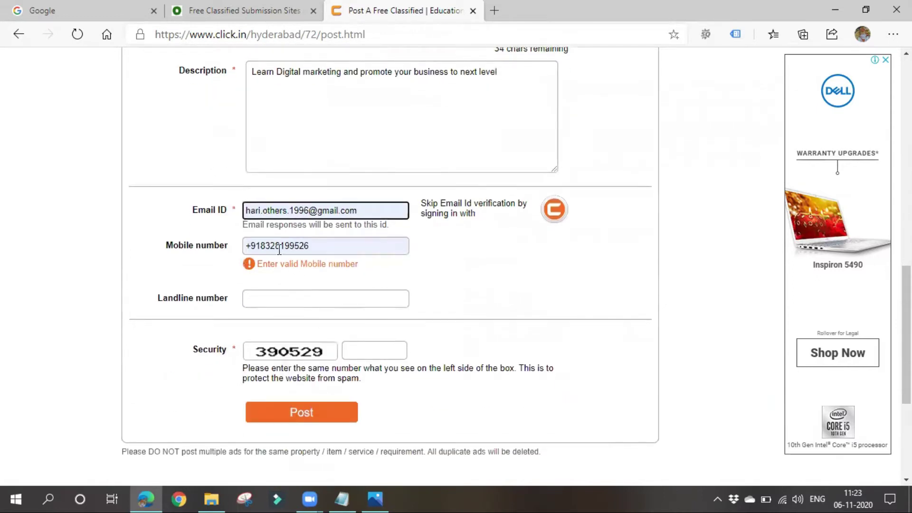
{"action": "left_click", "coordinate": [262, 247]}
{"action": "key", "text": "BackSpace"}
{"action": "key", "text": "BackSpace"}
{"action": "key", "text": "BackSpace"}
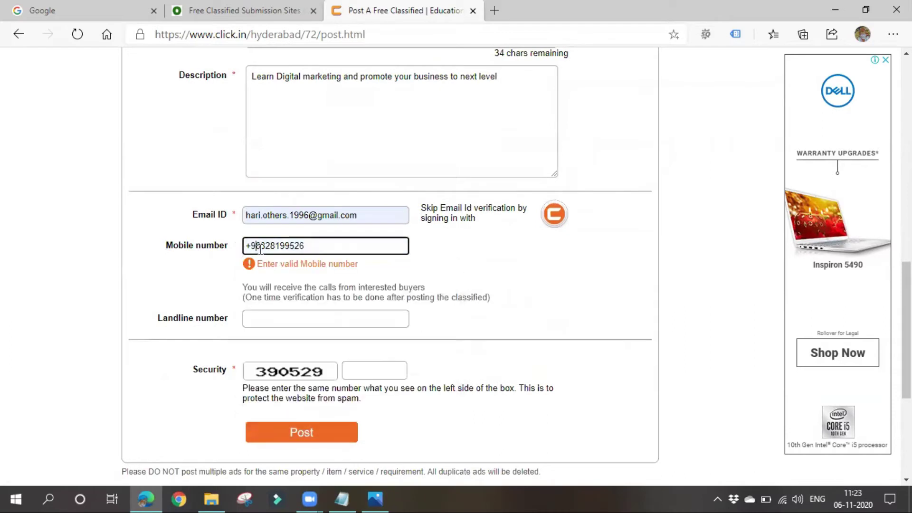
{"action": "left_click", "coordinate": [252, 287]}
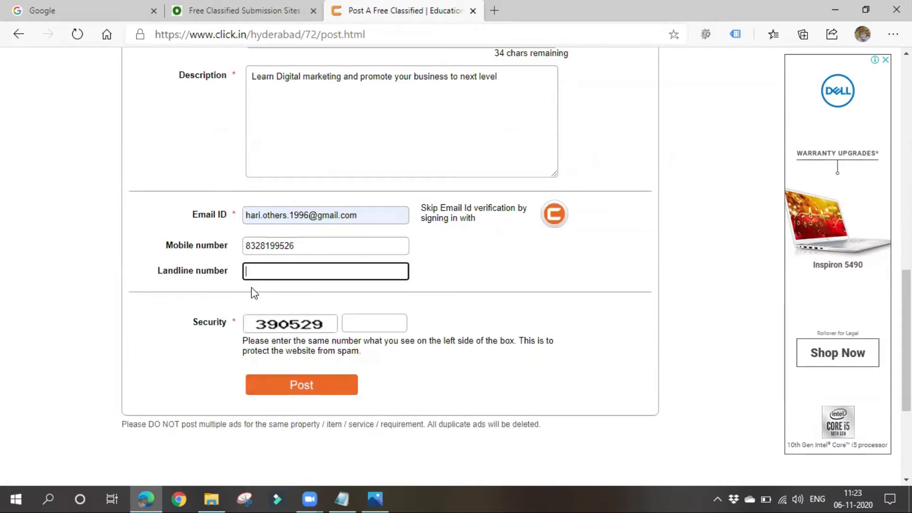
{"action": "left_click", "coordinate": [358, 322]}
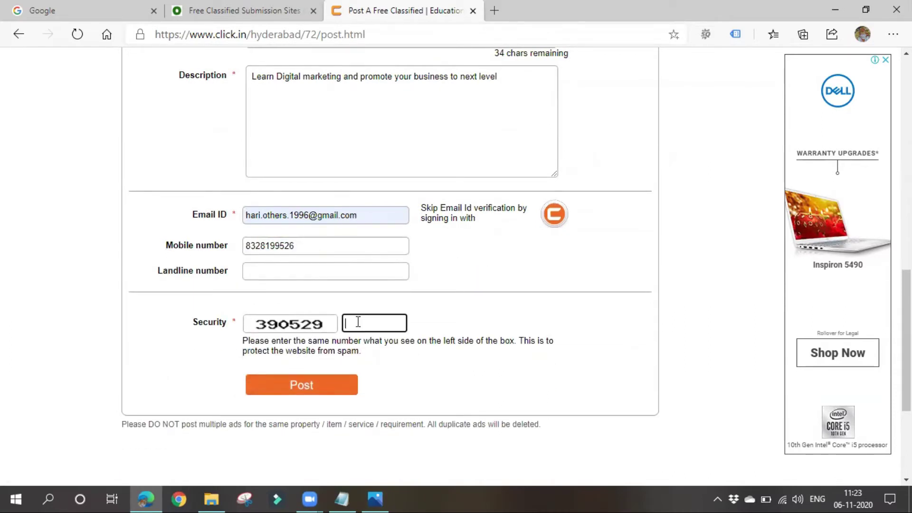
Step: Post the ad, add Others to the courses after the required-fields warning, and post again
{"action": "left_click", "coordinate": [347, 398]}
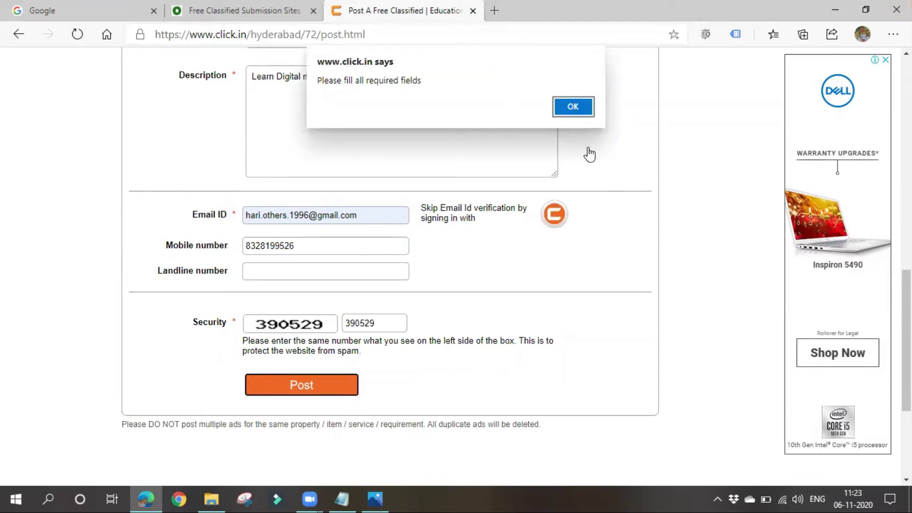
{"action": "left_click", "coordinate": [570, 107]}
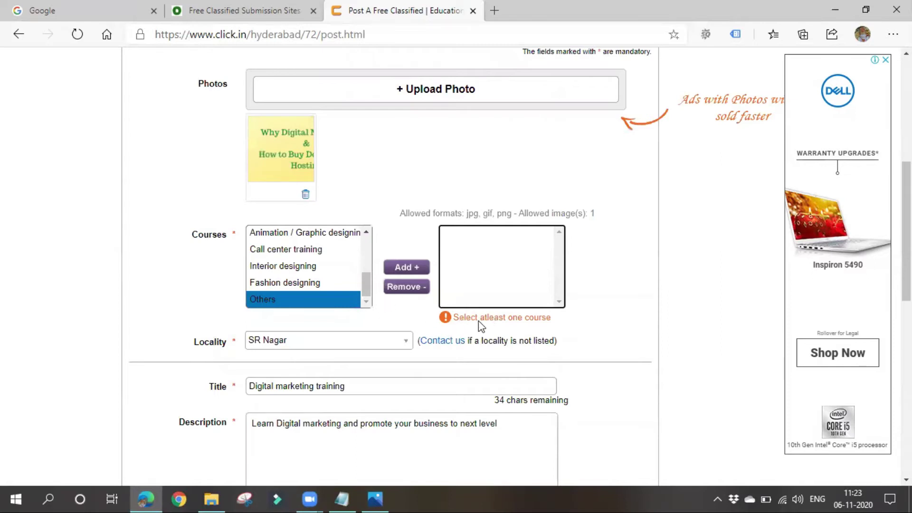
{"action": "left_click", "coordinate": [398, 265]}
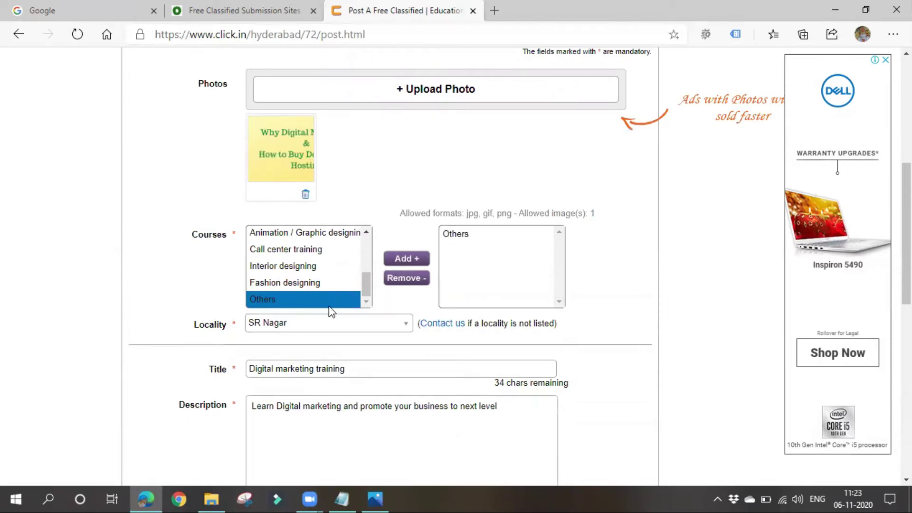
{"action": "scroll", "coordinate": [338, 304], "scroll_direction": "down", "scroll_amount": 10}
{"action": "scroll", "coordinate": [400, 306], "scroll_direction": "up", "scroll_amount": 7}
{"action": "scroll", "coordinate": [498, 150], "scroll_direction": "down", "scroll_amount": 3}
{"action": "left_click", "coordinate": [313, 389]}
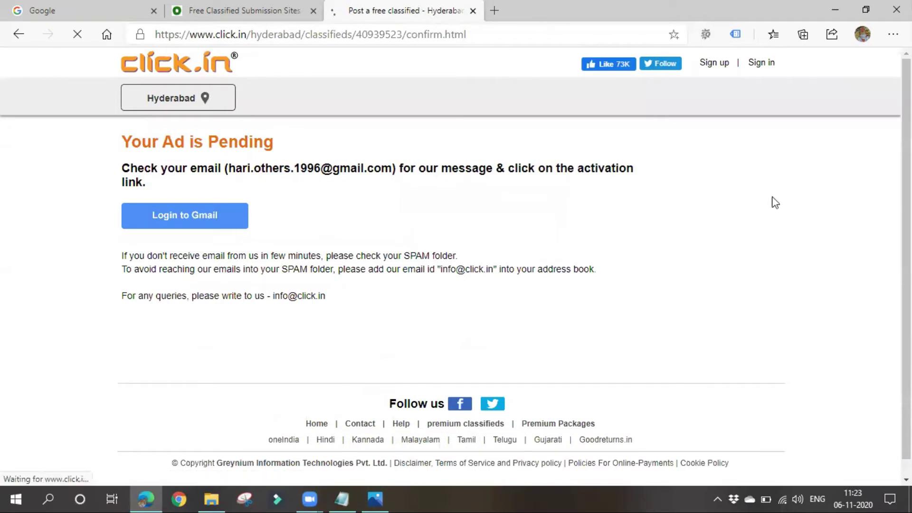
Step: Select and clear the 'Your Ad is Pending' confirmation text while reading it
{"action": "left_click_drag", "start_coordinate": [225, 168], "coordinate": [499, 174]}
{"action": "left_click", "coordinate": [452, 225]}
{"action": "left_click_drag", "start_coordinate": [110, 145], "coordinate": [322, 153]}
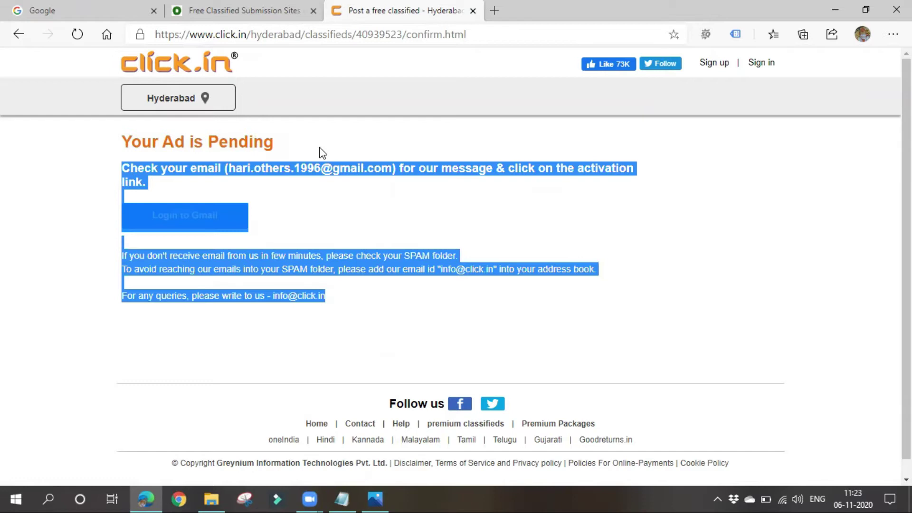
{"action": "left_click", "coordinate": [322, 152]}
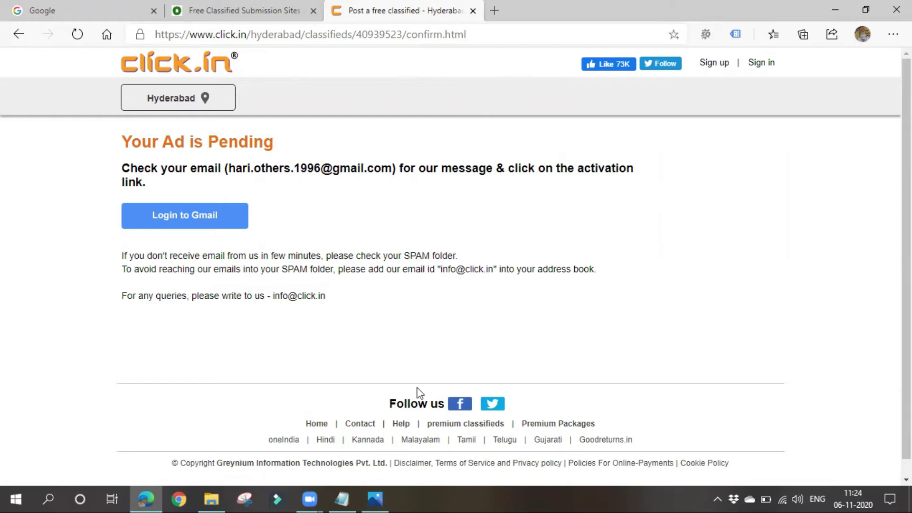
Step: In the Notepad class notes, list olx, quickr, just dial, sulekha and click.in on separate lines
{"action": "left_click", "coordinate": [342, 498]}
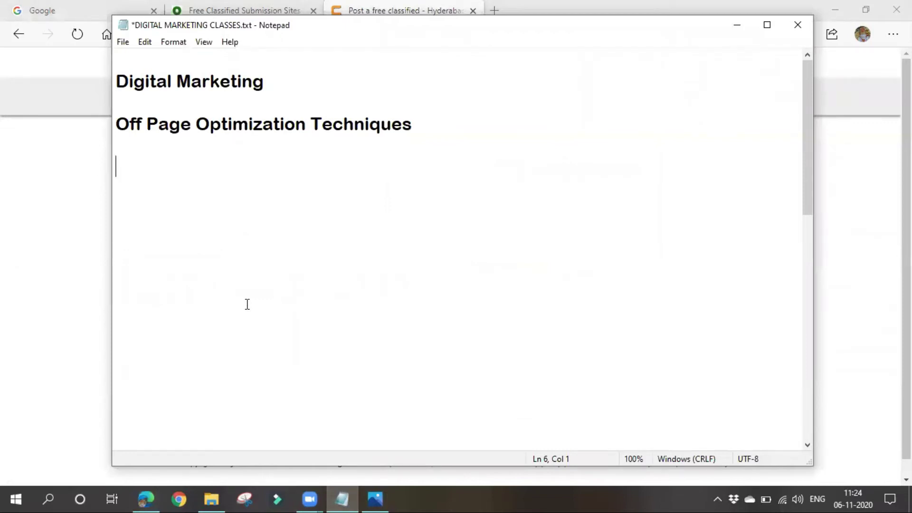
{"action": "type", "text": "olx"}
{"action": "key", "text": "Return"}
{"action": "type", "text": "quickr"}
{"action": "key", "text": "Return"}
{"action": "type", "text": "just dial"}
{"action": "key", "text": "Return"}
{"action": "type", "text": "sulekha"}
{"action": "key", "text": "Return"}
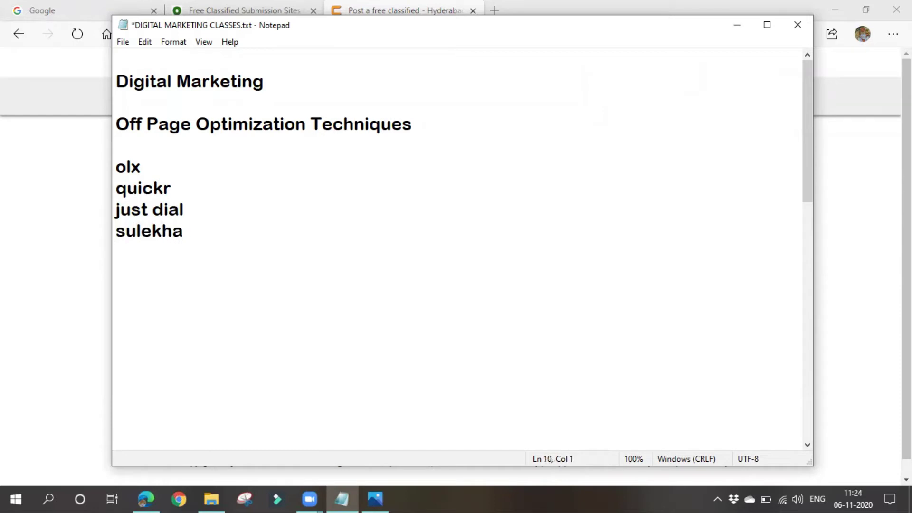
{"action": "type", "text": "click"}
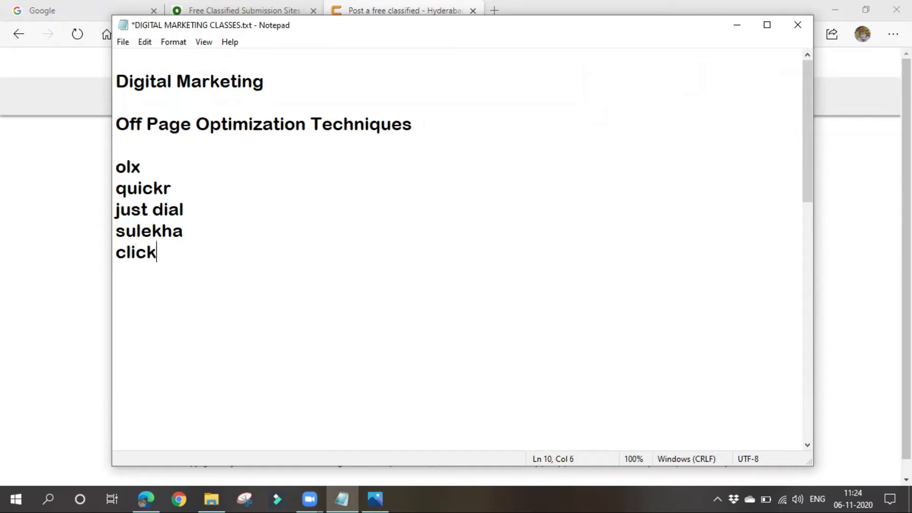
{"action": "type", "text": ".in"}
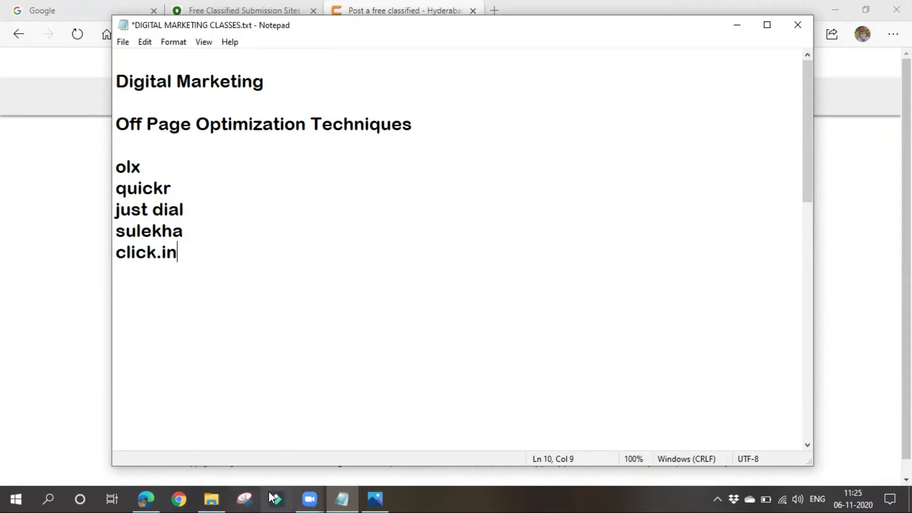
{"action": "left_click", "coordinate": [375, 494]}
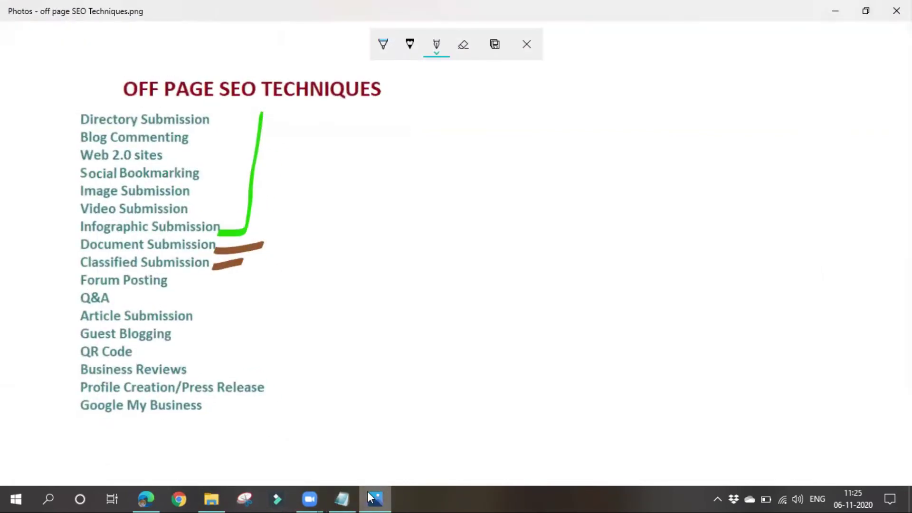
Step: Draw brown ink strokes marking Forum Posting and Q&A on the off-page SEO image
{"action": "left_click_drag", "start_coordinate": [169, 281], "coordinate": [212, 278]}
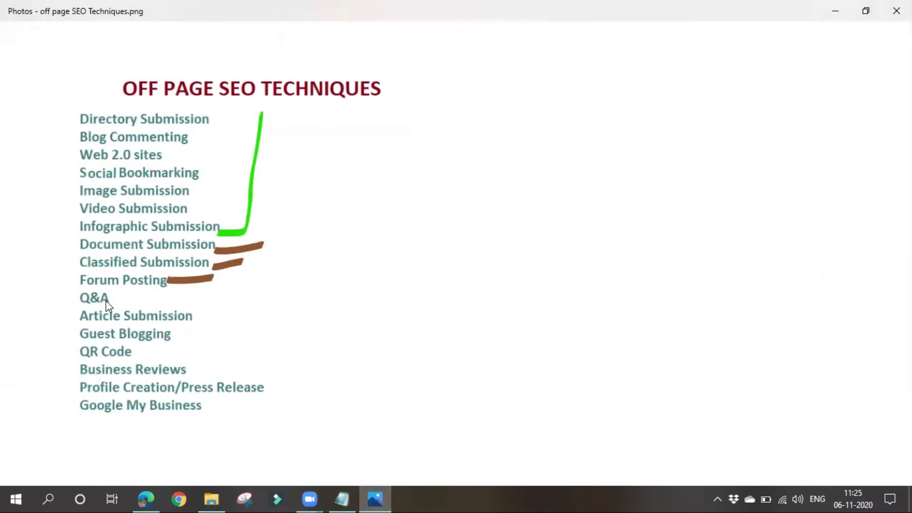
{"action": "left_click_drag", "start_coordinate": [117, 300], "coordinate": [183, 287]}
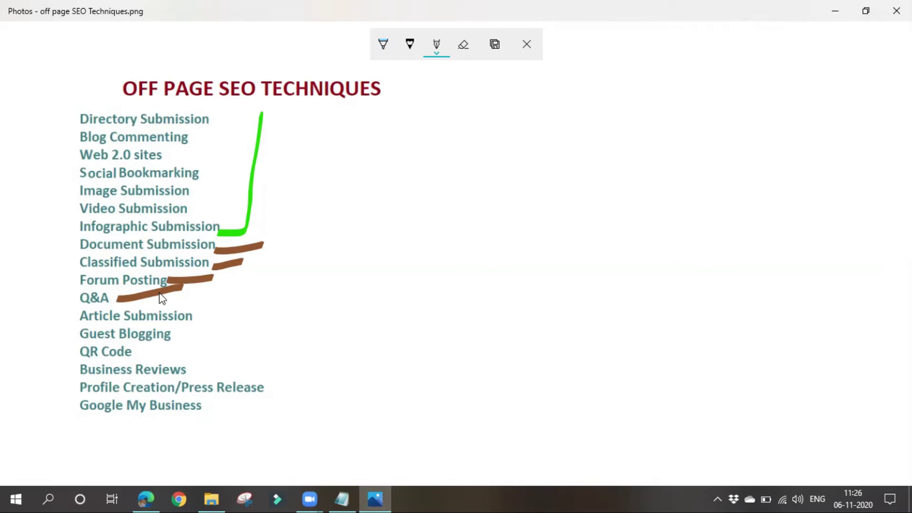
Step: Minimize Photos and Notepad and bring up the ODMT classified sites tab
{"action": "left_click", "coordinate": [837, 11]}
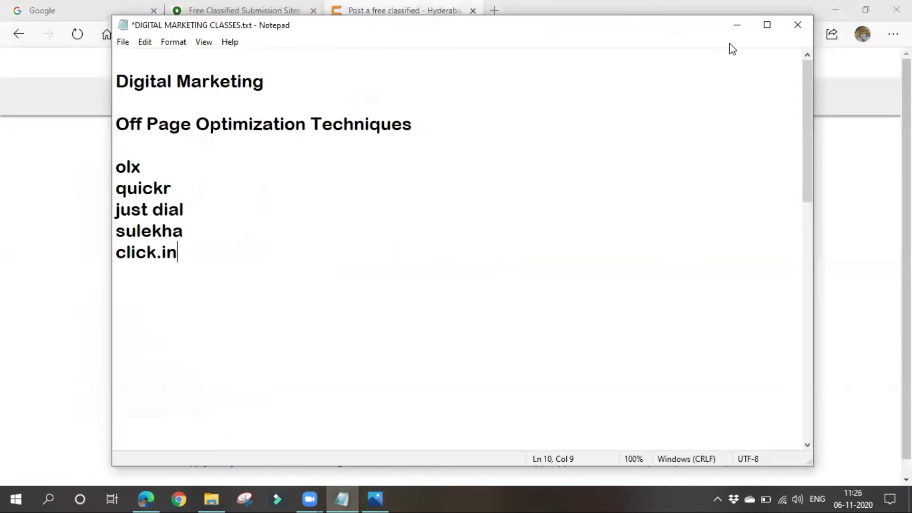
{"action": "left_click", "coordinate": [737, 26]}
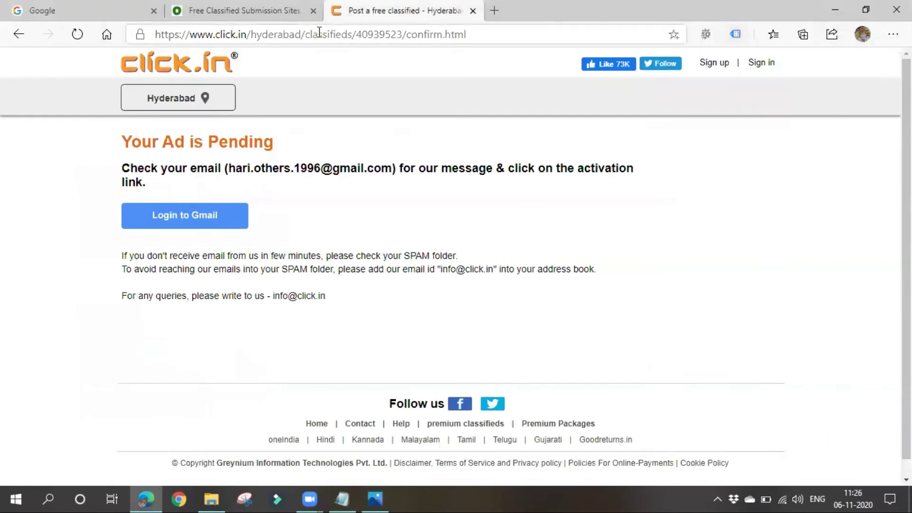
{"action": "left_click", "coordinate": [249, 9]}
{"action": "scroll", "coordinate": [511, 282], "scroll_direction": "up", "scroll_amount": 15}
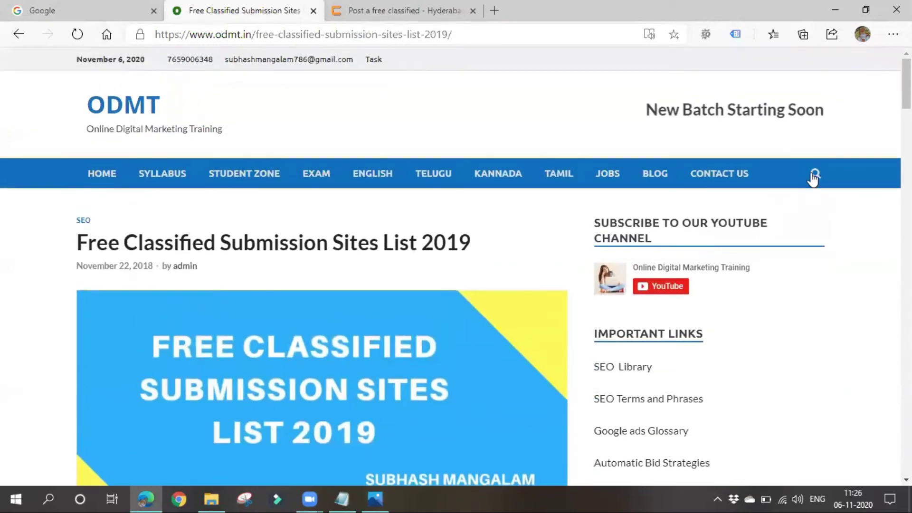
Step: Search the ODMT site for 'forum posting' and open the Top 100+ Forum Posting Sites List 2019 article
{"action": "left_click", "coordinate": [815, 174]}
{"action": "left_click", "coordinate": [683, 213]}
{"action": "type", "text": "f"}
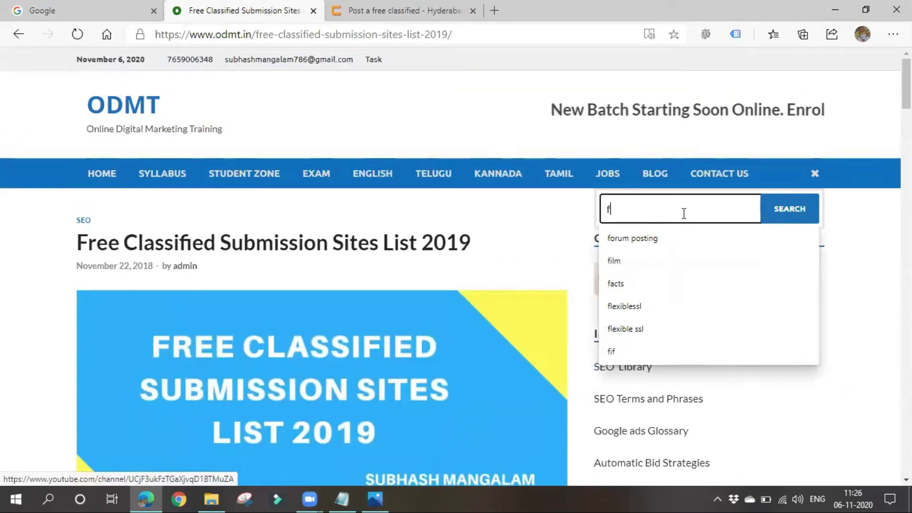
{"action": "type", "text": "orum posting"}
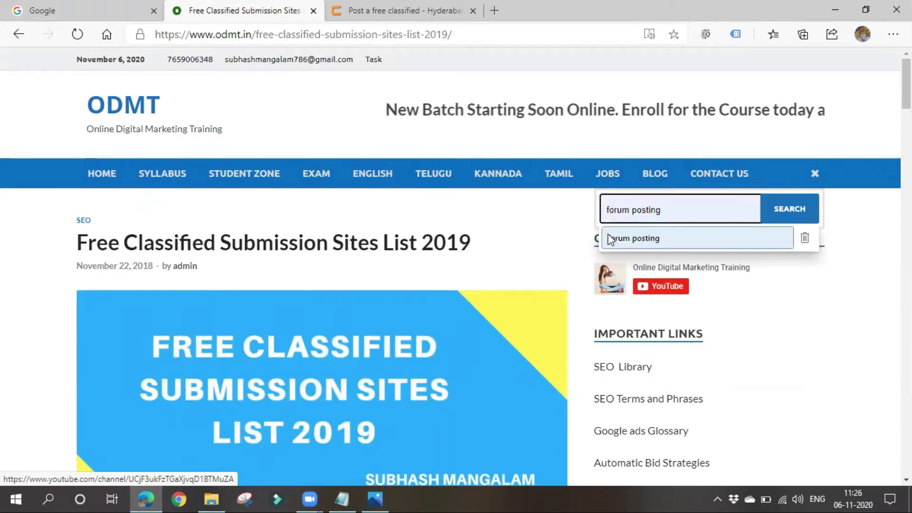
{"action": "left_click", "coordinate": [617, 238]}
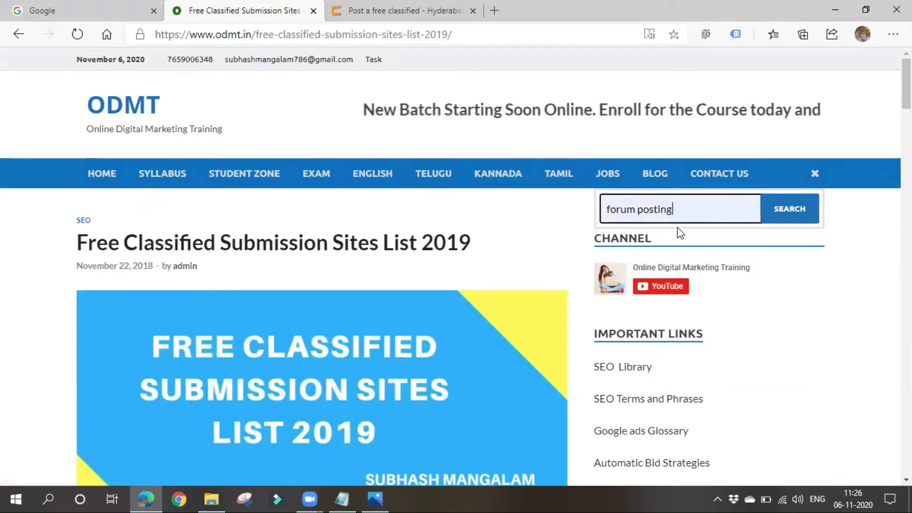
{"action": "left_click", "coordinate": [800, 212]}
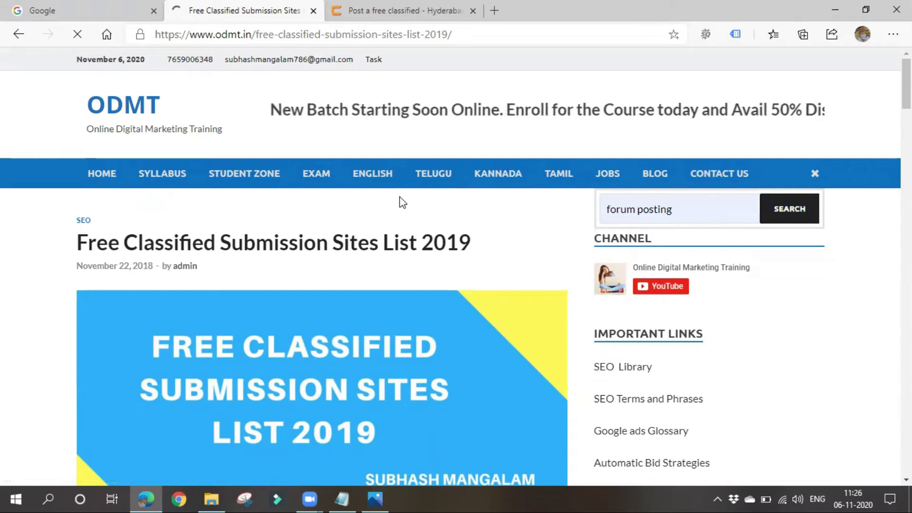
{"action": "left_click", "coordinate": [173, 352]}
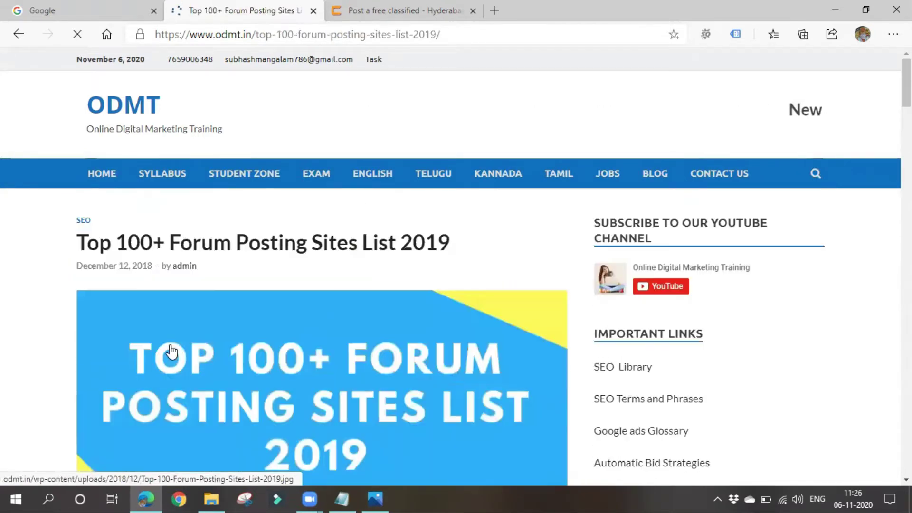
Step: Scroll through the forum posting sites list, then return to the click.in pending-ad tab
{"action": "scroll", "coordinate": [172, 351], "scroll_direction": "down", "scroll_amount": 10}
{"action": "scroll", "coordinate": [147, 332], "scroll_direction": "down", "scroll_amount": 4}
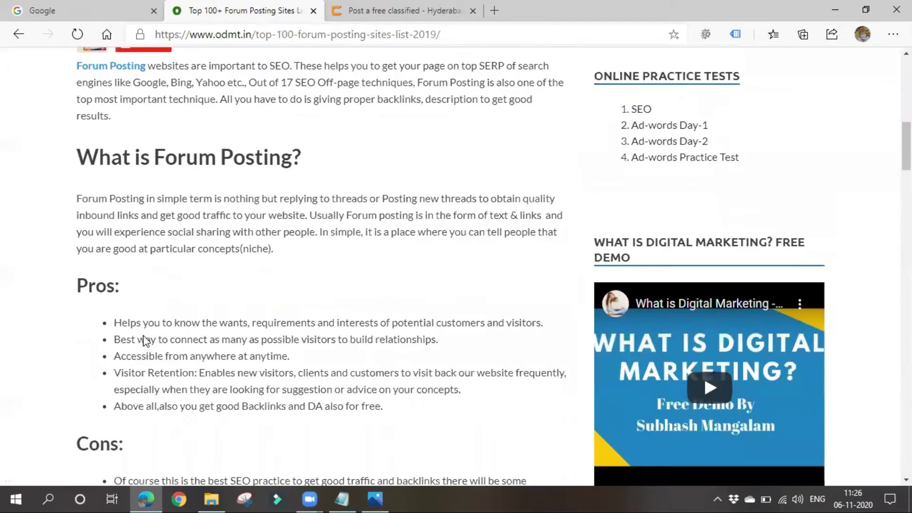
{"action": "scroll", "coordinate": [324, 213], "scroll_direction": "down", "scroll_amount": 4}
{"action": "scroll", "coordinate": [321, 212], "scroll_direction": "down", "scroll_amount": 5}
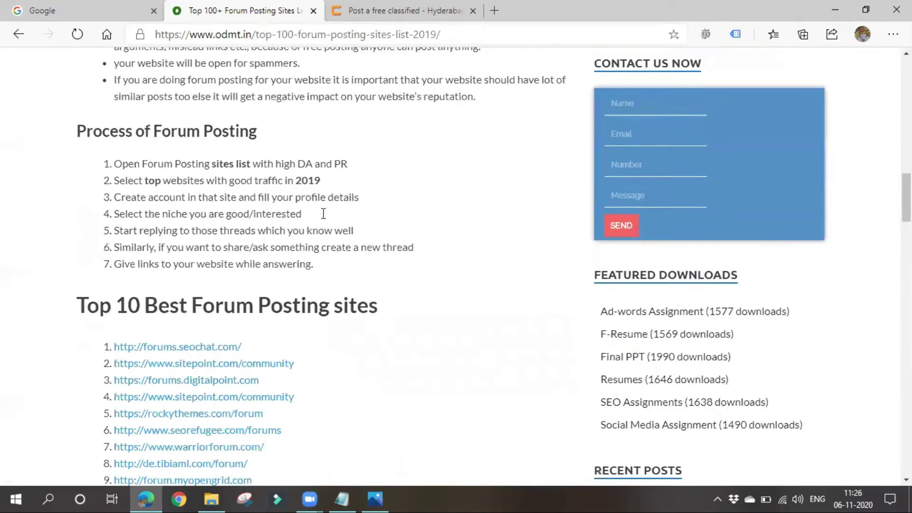
{"action": "scroll", "coordinate": [318, 167], "scroll_direction": "down", "scroll_amount": 4}
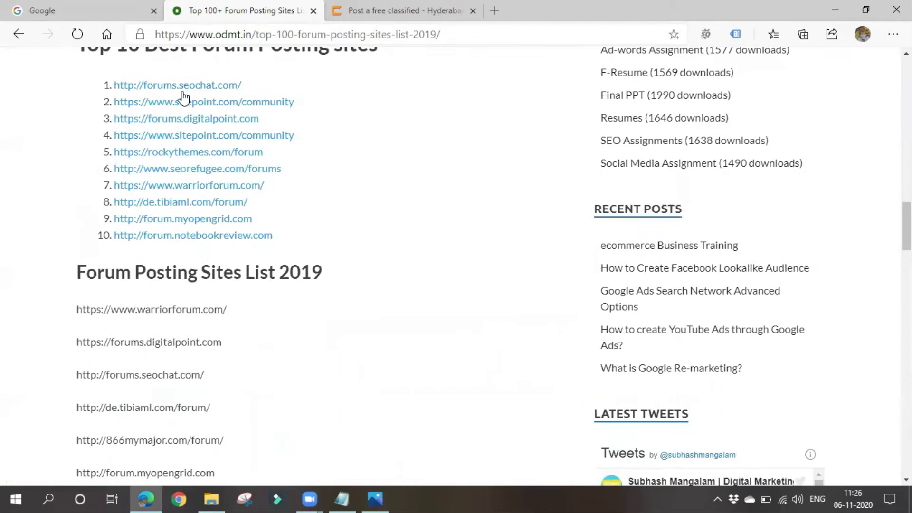
{"action": "scroll", "coordinate": [190, 285], "scroll_direction": "up", "scroll_amount": 3}
{"action": "right_click", "coordinate": [194, 354]}
{"action": "left_click", "coordinate": [400, 376]}
{"action": "scroll", "coordinate": [400, 376], "scroll_direction": "down", "scroll_amount": 3}
{"action": "scroll", "coordinate": [400, 375], "scroll_direction": "down", "scroll_amount": 5}
{"action": "scroll", "coordinate": [394, 313], "scroll_direction": "up", "scroll_amount": 8}
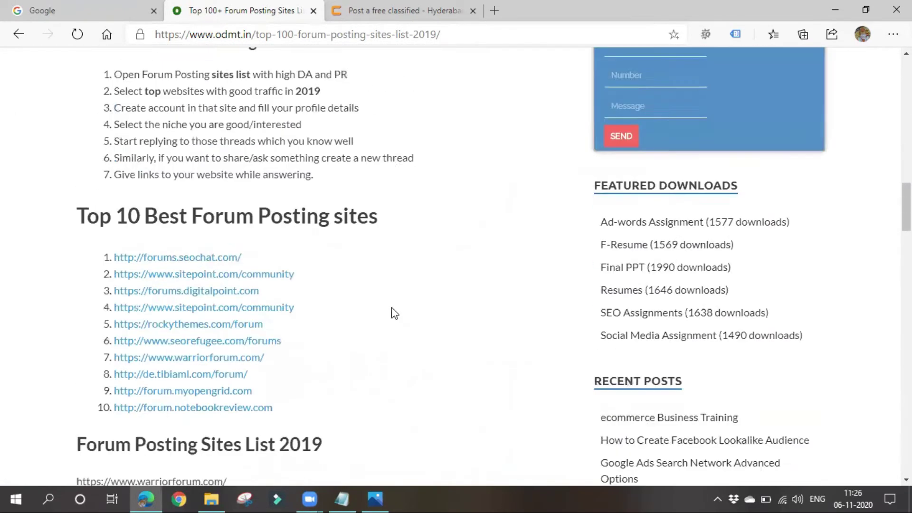
{"action": "left_click", "coordinate": [373, 11]}
{"action": "left_click", "coordinate": [370, 35]}
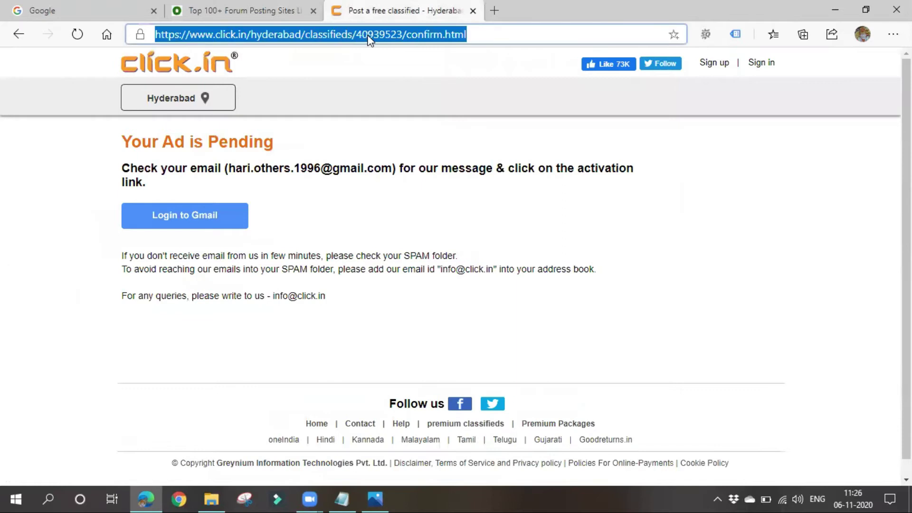
Step: Search Bing for 'quora' and open the quora.com result
{"action": "type", "text": "quor"}
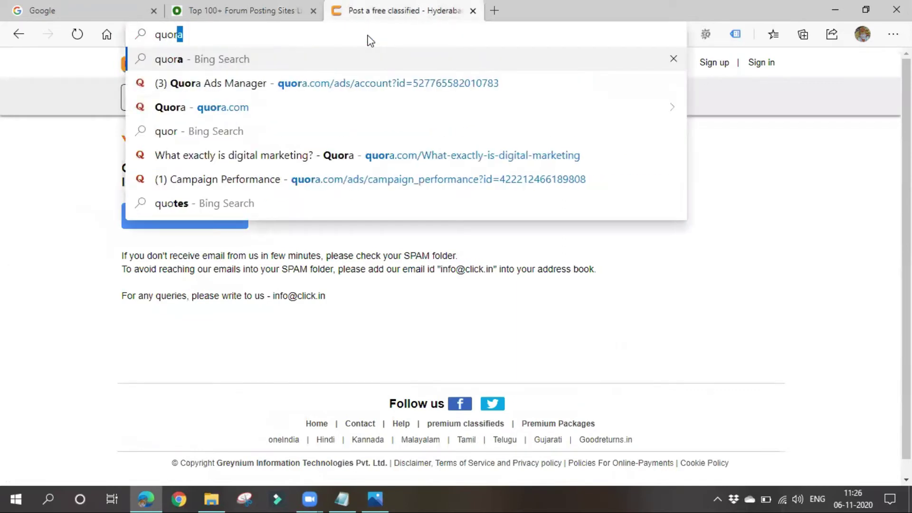
{"action": "type", "text": "a"}
{"action": "key", "text": "Return"}
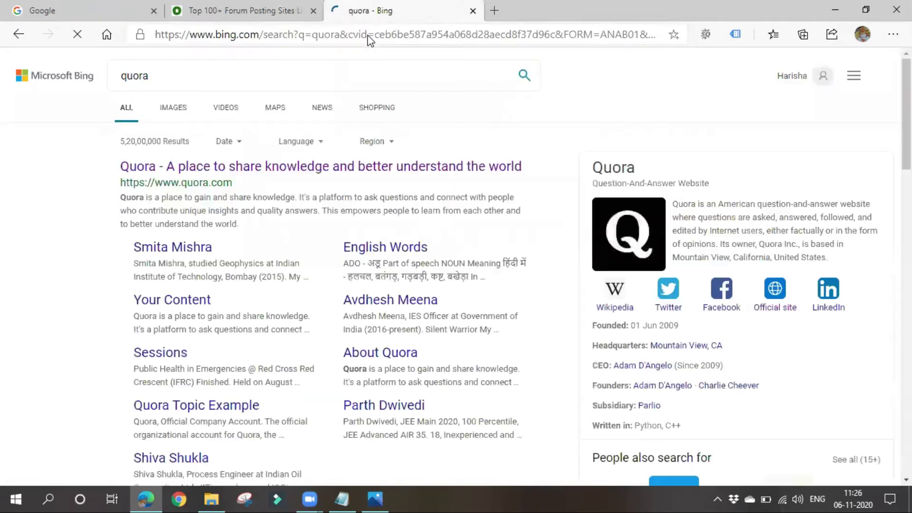
{"action": "left_click", "coordinate": [165, 176]}
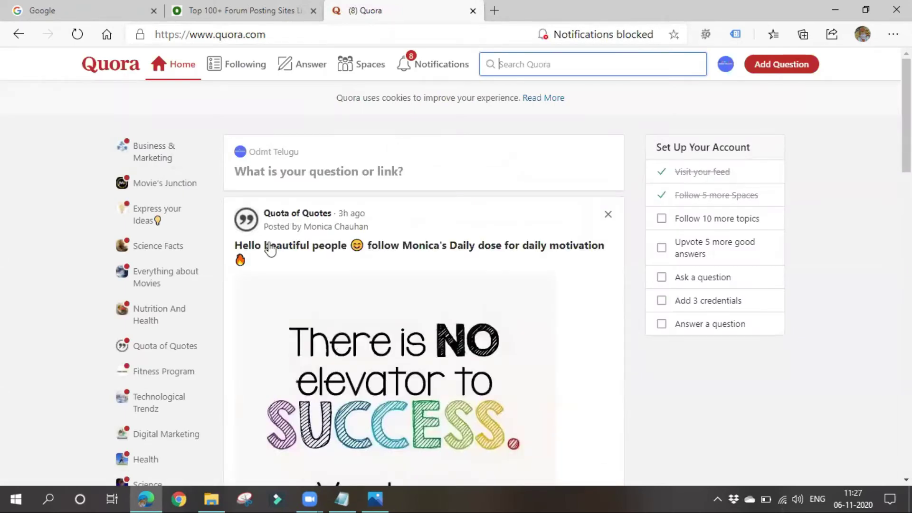
Step: Scroll through the Quora home feed of posts, ads and suggested questions
{"action": "scroll", "coordinate": [269, 259], "scroll_direction": "down", "scroll_amount": 5}
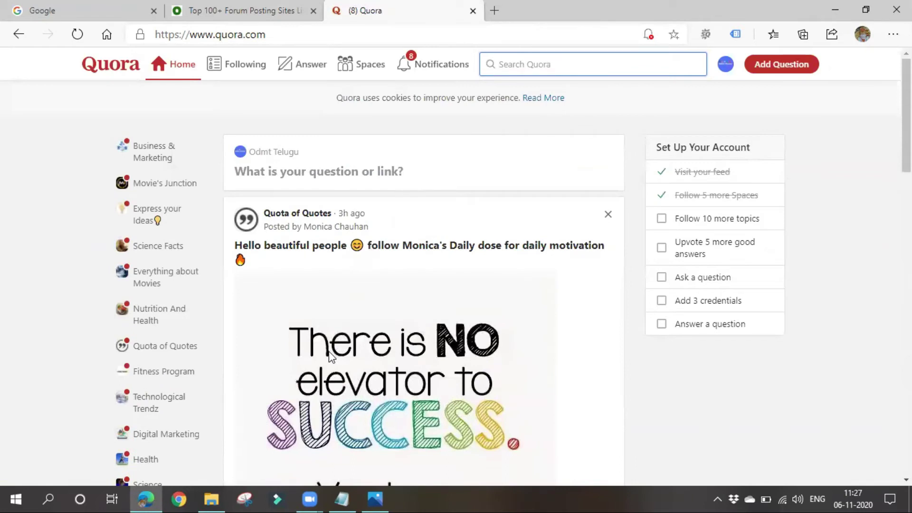
{"action": "scroll", "coordinate": [331, 357], "scroll_direction": "down", "scroll_amount": 15}
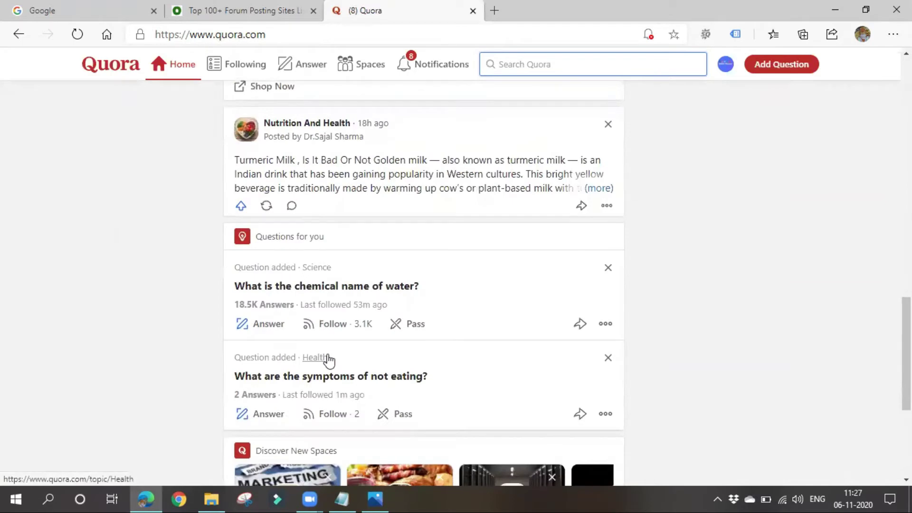
{"action": "scroll", "coordinate": [329, 359], "scroll_direction": "down", "scroll_amount": 10}
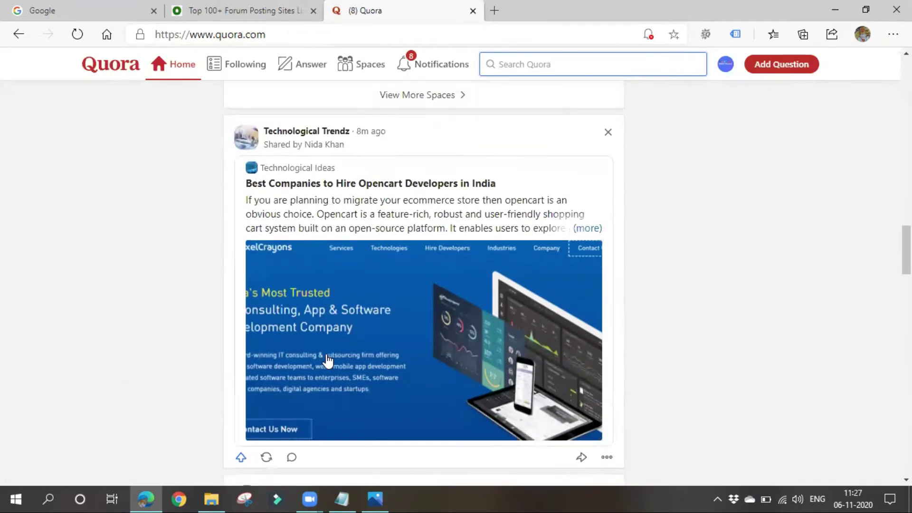
{"action": "scroll", "coordinate": [328, 360], "scroll_direction": "down", "scroll_amount": 8}
{"action": "scroll", "coordinate": [321, 215], "scroll_direction": "down", "scroll_amount": 10}
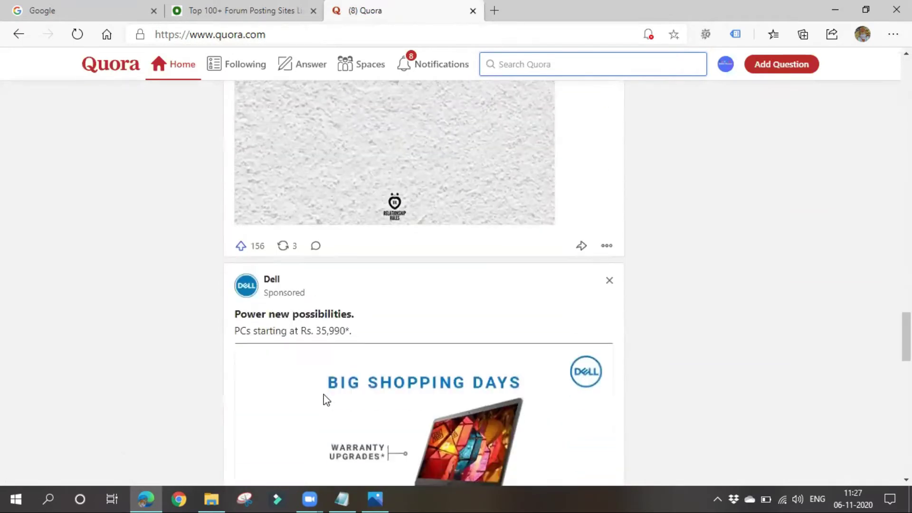
{"action": "scroll", "coordinate": [322, 399], "scroll_direction": "up", "scroll_amount": 5}
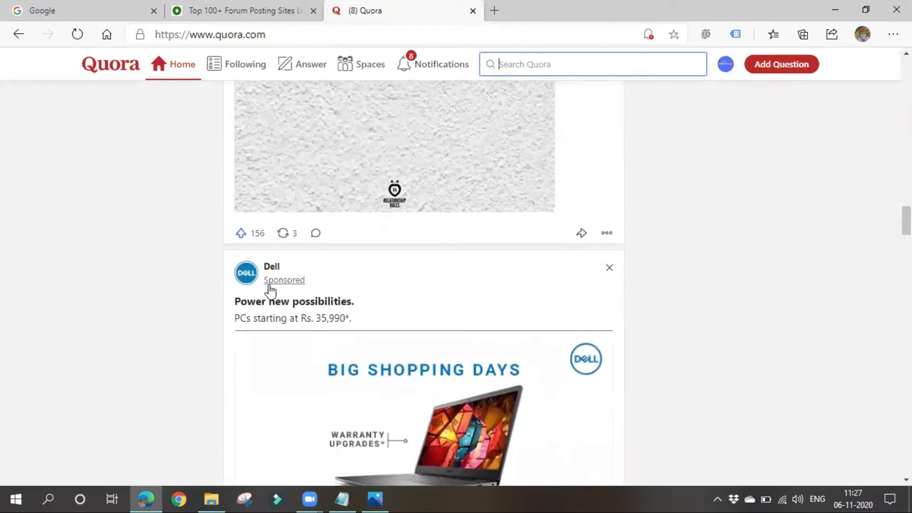
{"action": "scroll", "coordinate": [424, 339], "scroll_direction": "down", "scroll_amount": 20}
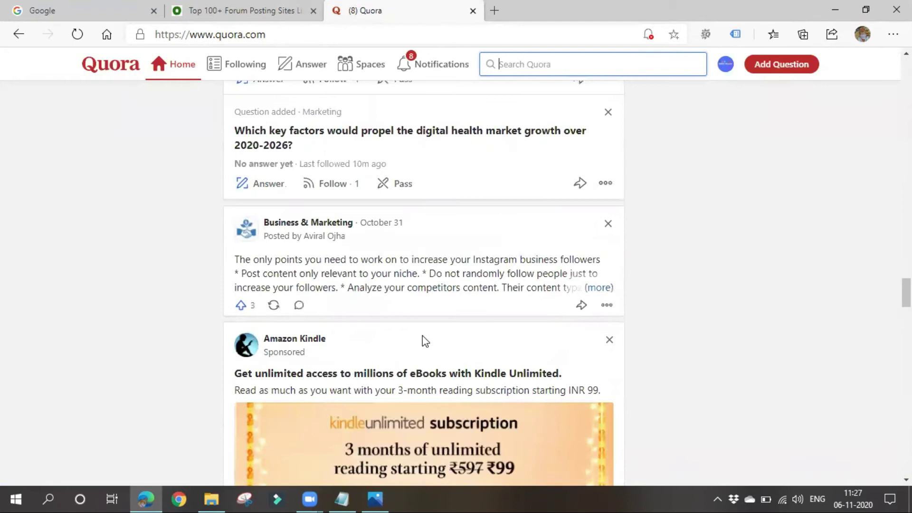
{"action": "scroll", "coordinate": [423, 340], "scroll_direction": "down", "scroll_amount": 1}
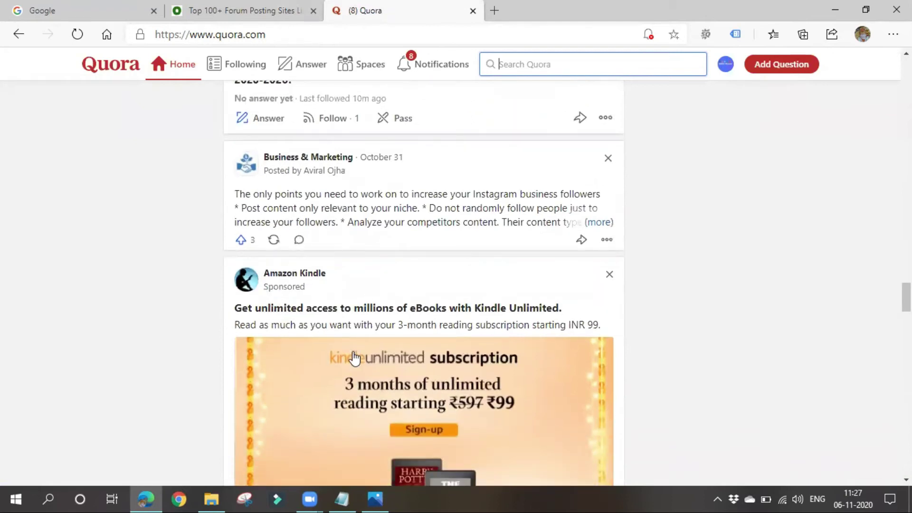
{"action": "scroll", "coordinate": [313, 328], "scroll_direction": "down", "scroll_amount": 5}
{"action": "scroll", "coordinate": [417, 250], "scroll_direction": "up", "scroll_amount": 2}
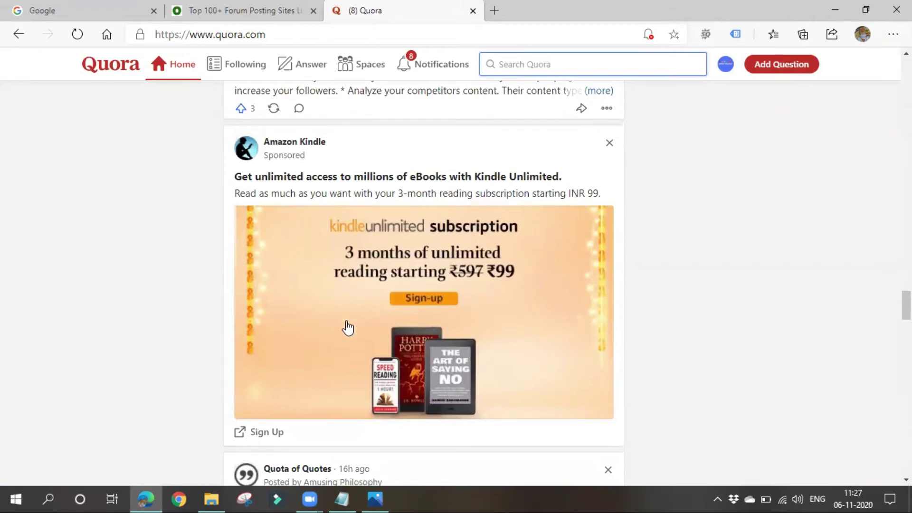
{"action": "scroll", "coordinate": [336, 352], "scroll_direction": "up", "scroll_amount": 1}
{"action": "scroll", "coordinate": [335, 354], "scroll_direction": "down", "scroll_amount": 7}
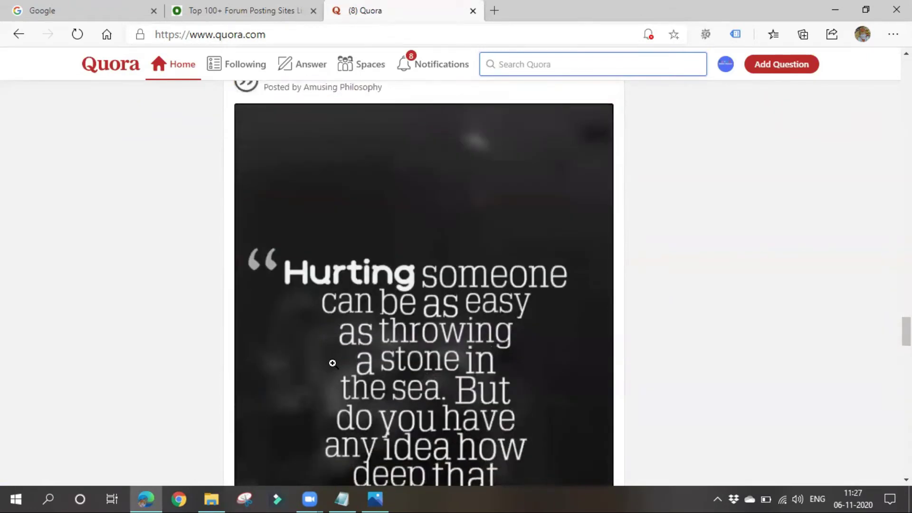
{"action": "scroll", "coordinate": [334, 363], "scroll_direction": "up", "scroll_amount": 7}
{"action": "scroll", "coordinate": [428, 357], "scroll_direction": "up", "scroll_amount": 6}
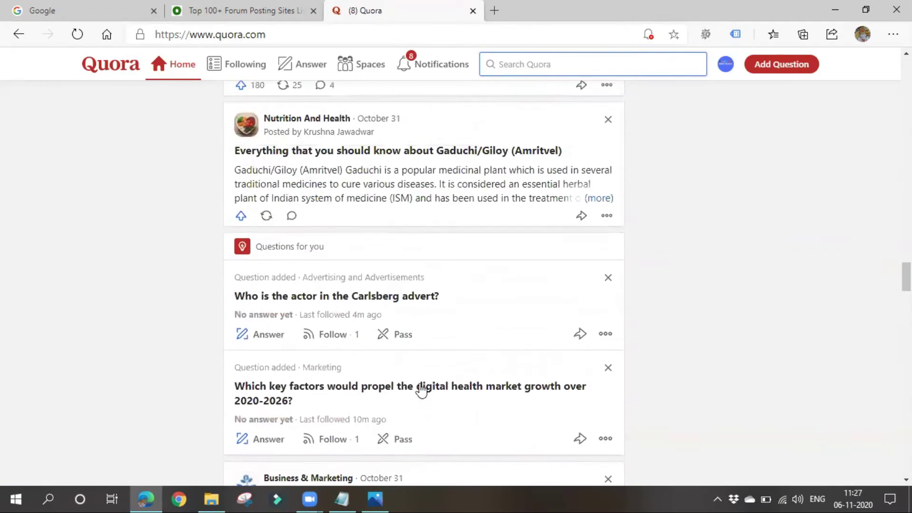
{"action": "scroll", "coordinate": [358, 294], "scroll_direction": "up", "scroll_amount": 12}
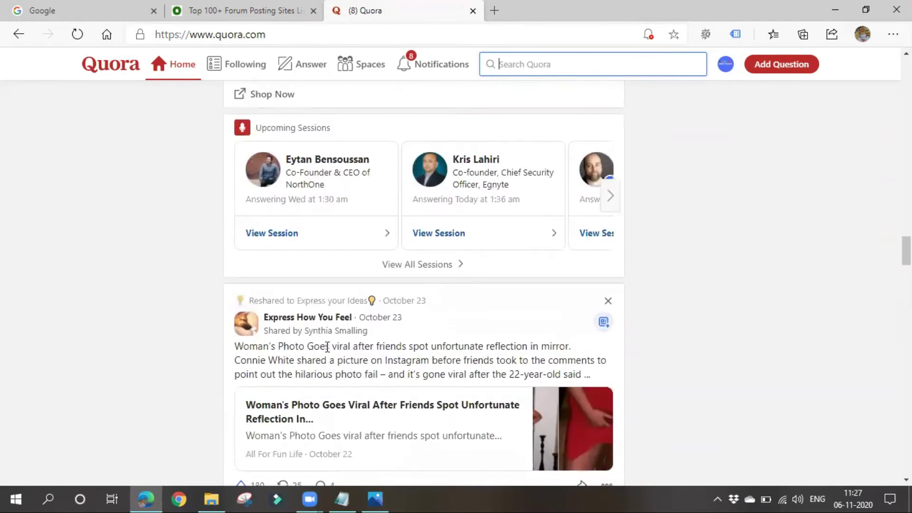
{"action": "scroll", "coordinate": [313, 380], "scroll_direction": "up", "scroll_amount": 5}
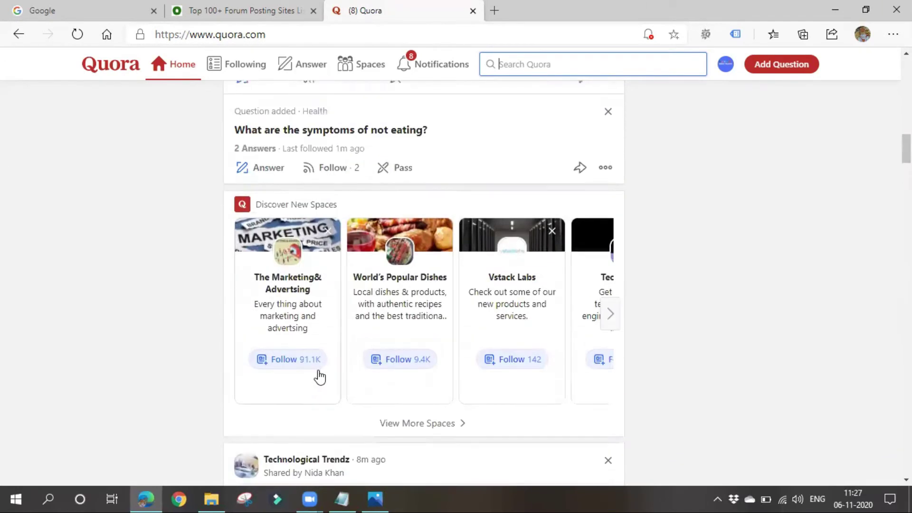
{"action": "scroll", "coordinate": [304, 342], "scroll_direction": "down", "scroll_amount": 3}
{"action": "scroll", "coordinate": [245, 315], "scroll_direction": "up", "scroll_amount": 1}
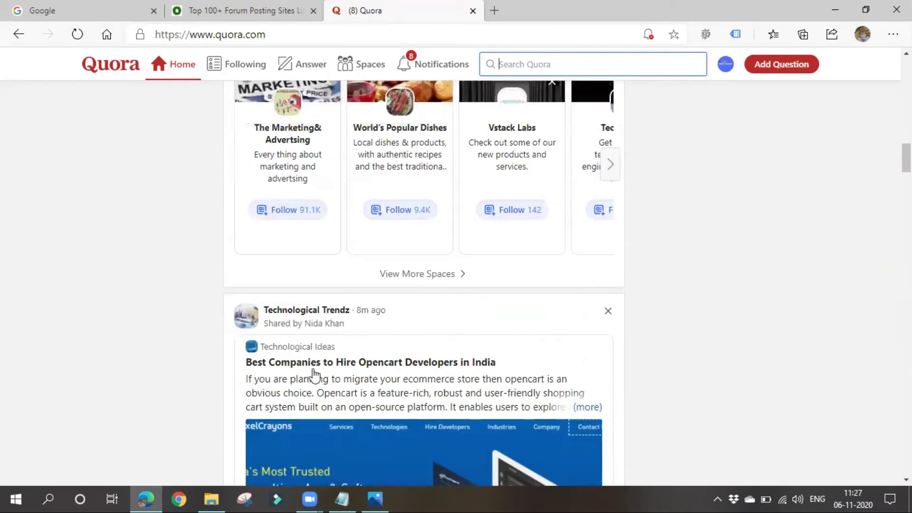
{"action": "scroll", "coordinate": [316, 377], "scroll_direction": "down", "scroll_amount": 12}
{"action": "scroll", "coordinate": [282, 258], "scroll_direction": "up", "scroll_amount": 1}
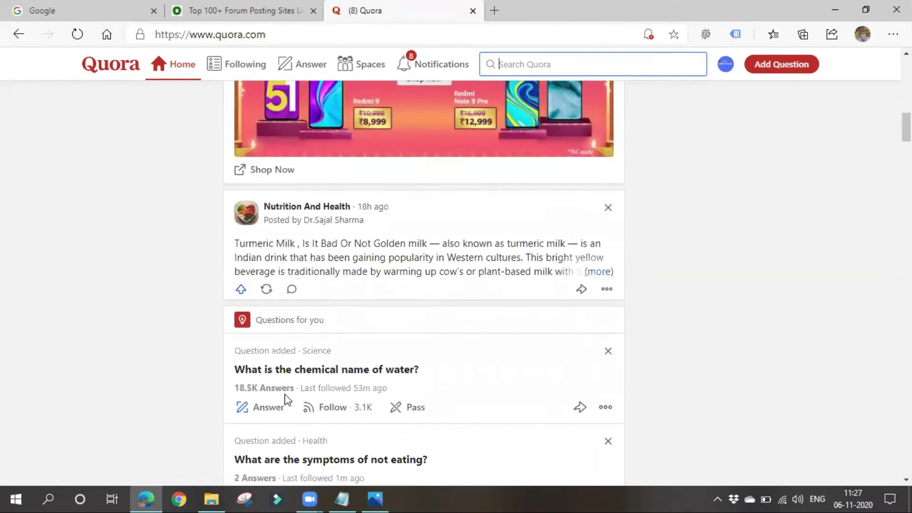
{"action": "scroll", "coordinate": [285, 398], "scroll_direction": "up", "scroll_amount": 15}
Step: Search Quora for 'what is digital marketing' and open 'What exactly is digital marketing?'
{"action": "left_click", "coordinate": [576, 60]}
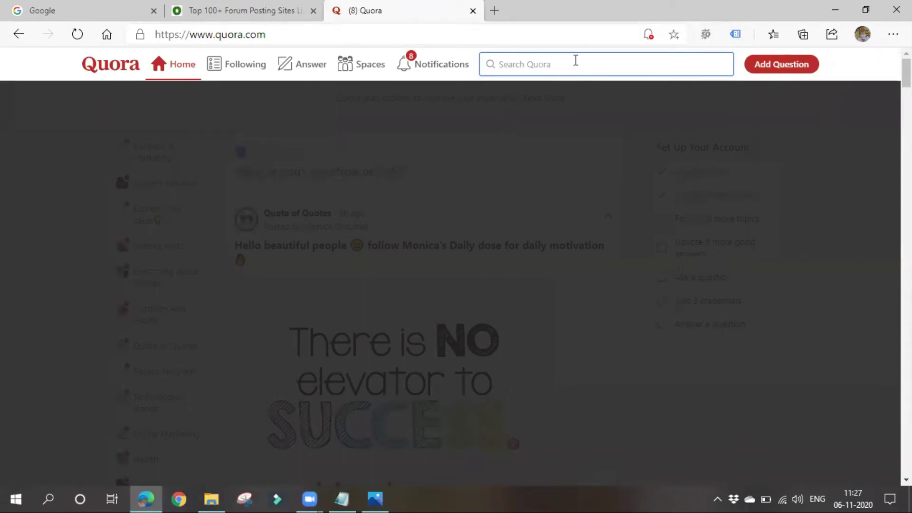
{"action": "type", "text": "what is f"}
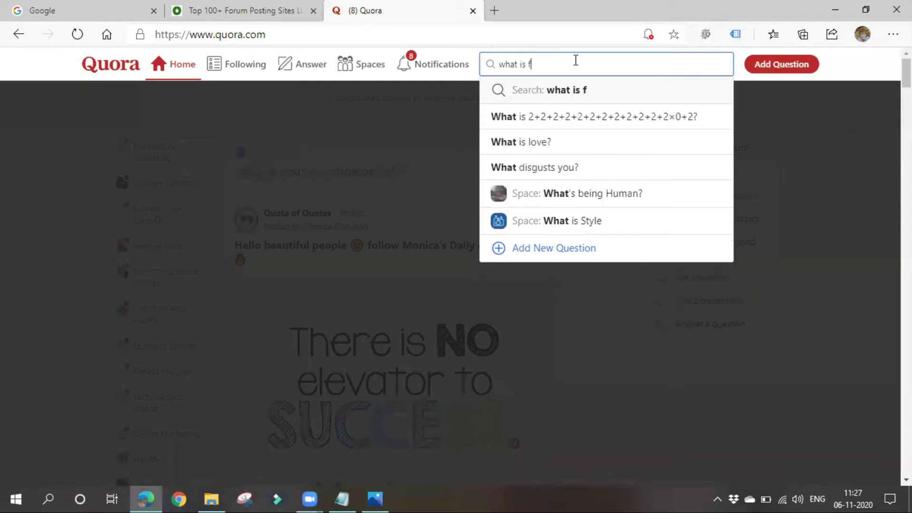
{"action": "type", "text": "d"}
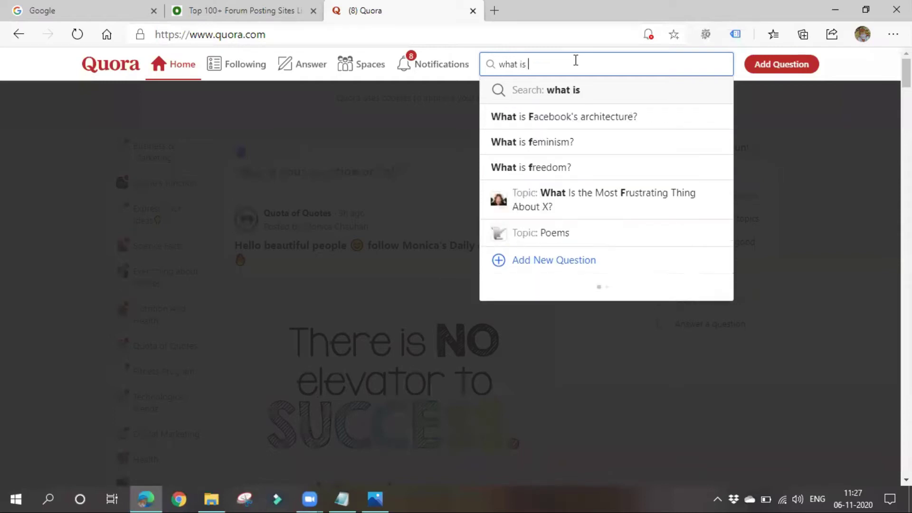
{"action": "type", "text": "igital marketing"}
{"action": "key", "text": "Return"}
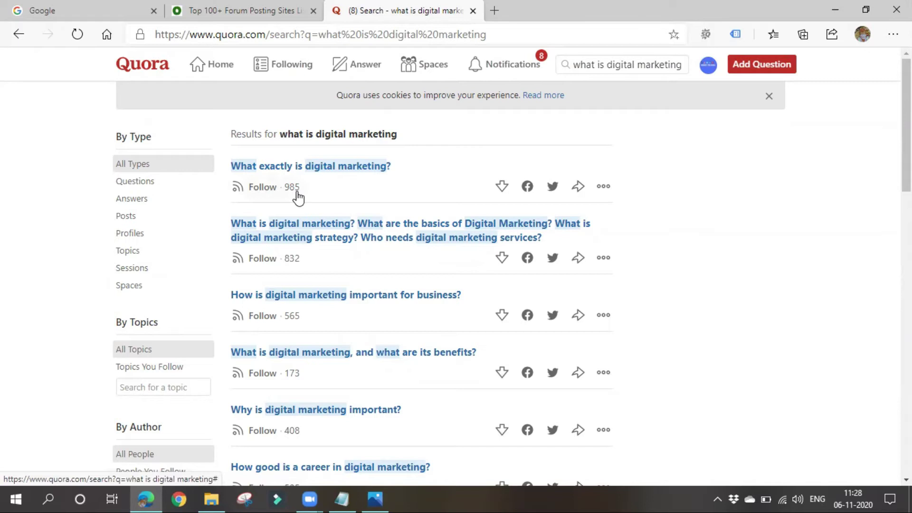
{"action": "left_click", "coordinate": [317, 168]}
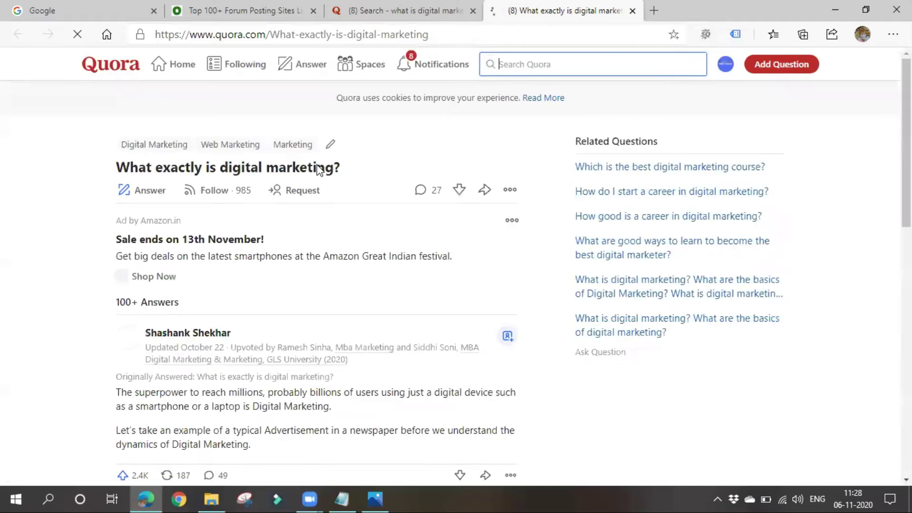
Step: Scroll through the answers to 'What exactly is digital marketing?' and back to the top
{"action": "scroll", "coordinate": [248, 330], "scroll_direction": "down", "scroll_amount": 3}
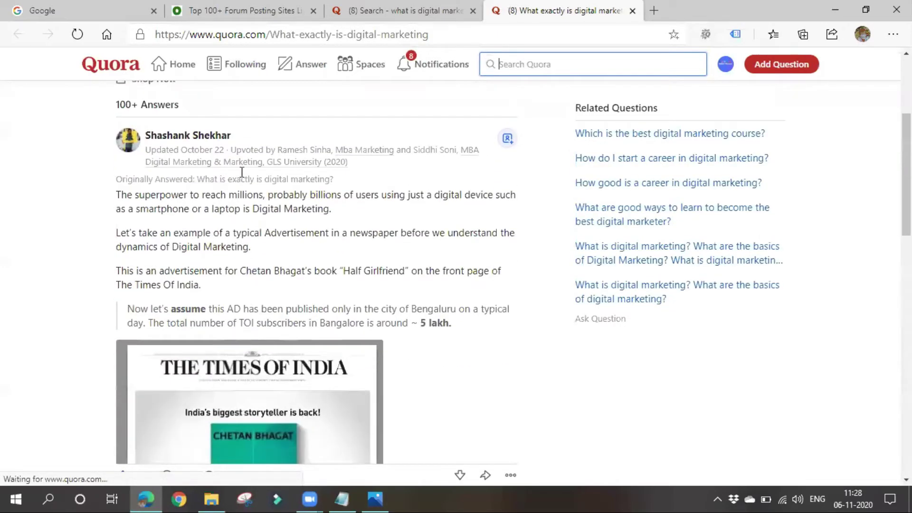
{"action": "scroll", "coordinate": [209, 354], "scroll_direction": "down", "scroll_amount": 5}
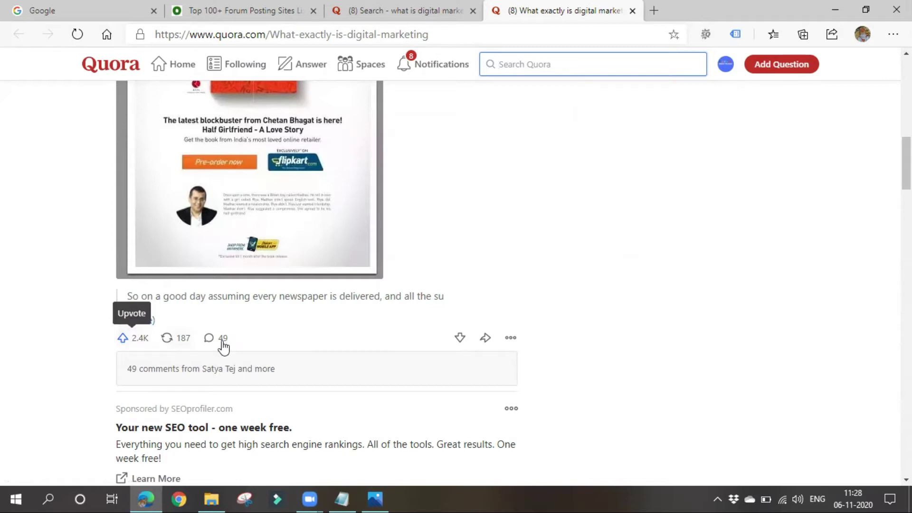
{"action": "scroll", "coordinate": [319, 327], "scroll_direction": "up", "scroll_amount": 4}
{"action": "scroll", "coordinate": [348, 376], "scroll_direction": "up", "scroll_amount": 7}
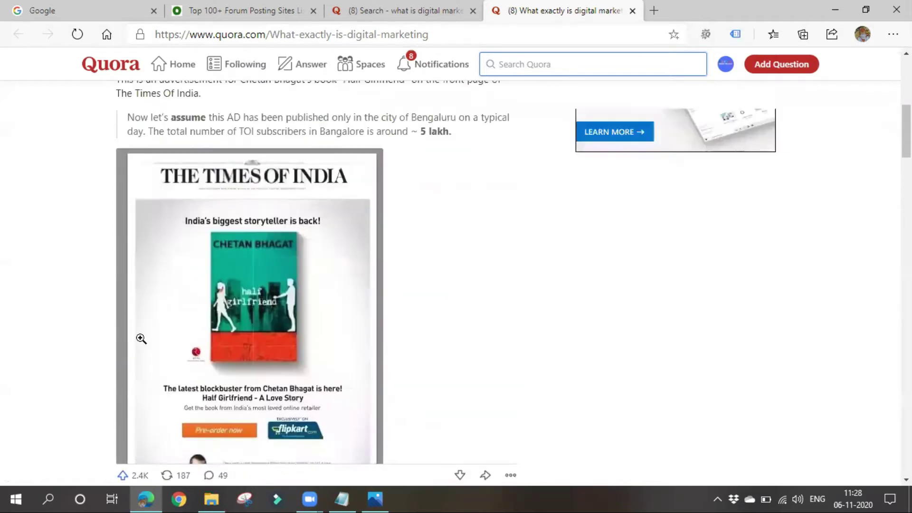
{"action": "scroll", "coordinate": [204, 334], "scroll_direction": "down", "scroll_amount": 15}
{"action": "scroll", "coordinate": [204, 334], "scroll_direction": "down", "scroll_amount": 2}
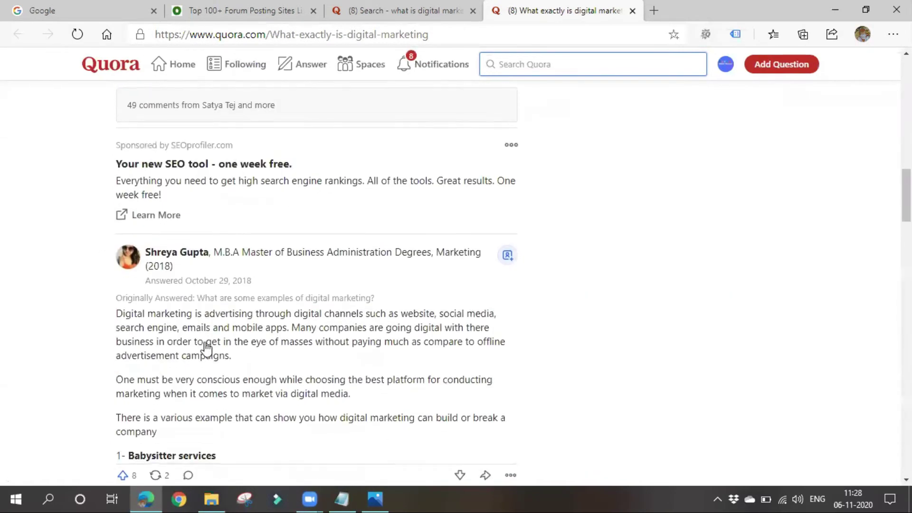
{"action": "scroll", "coordinate": [213, 349], "scroll_direction": "up", "scroll_amount": 6}
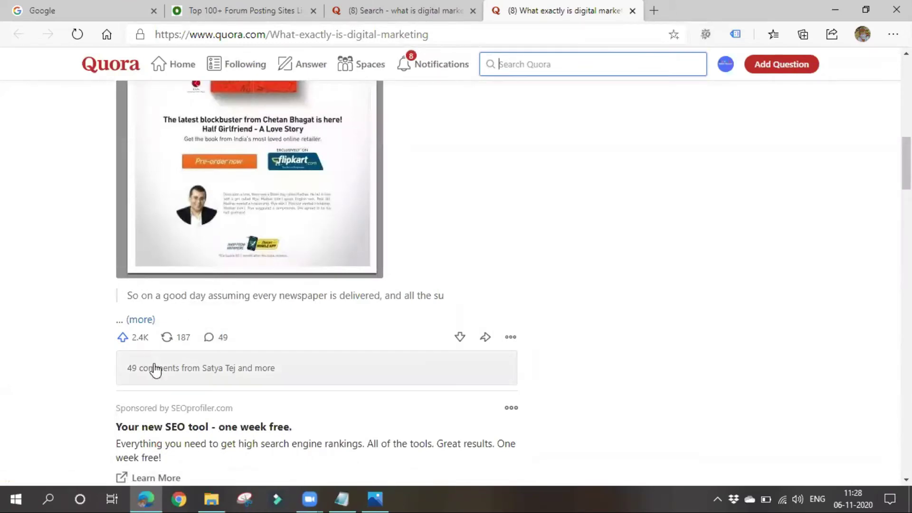
{"action": "scroll", "coordinate": [246, 283], "scroll_direction": "down", "scroll_amount": 8}
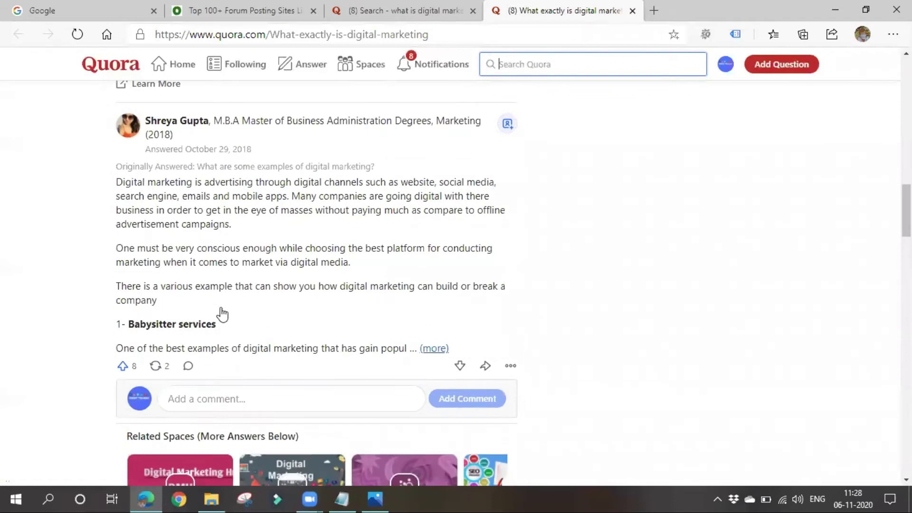
{"action": "scroll", "coordinate": [233, 308], "scroll_direction": "down", "scroll_amount": 14}
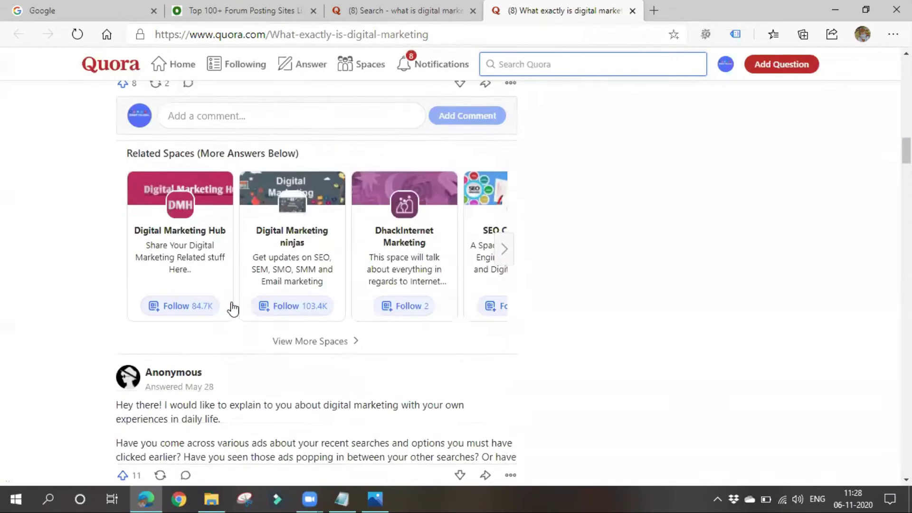
{"action": "scroll", "coordinate": [248, 385], "scroll_direction": "up", "scroll_amount": 11}
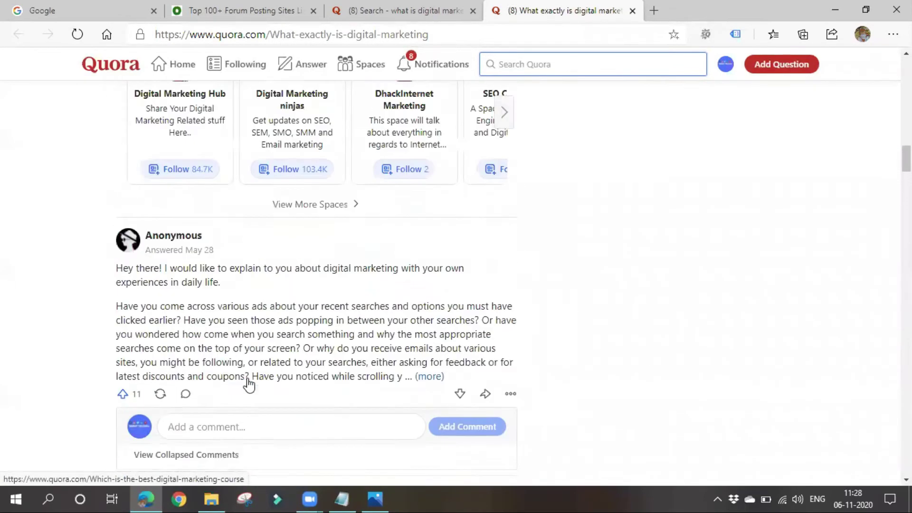
{"action": "scroll", "coordinate": [300, 406], "scroll_direction": "up", "scroll_amount": 20}
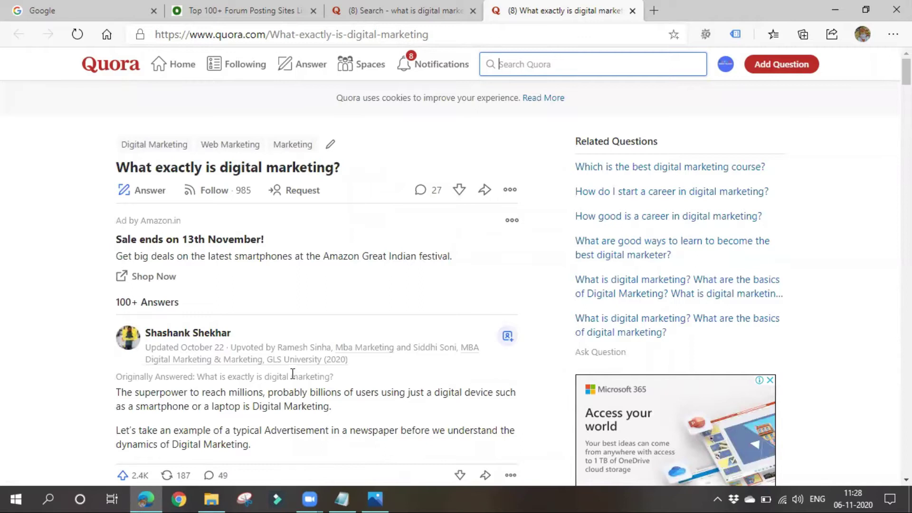
Step: Start an answer reading 'promotion of products and services by making use of online'
{"action": "left_click", "coordinate": [155, 196]}
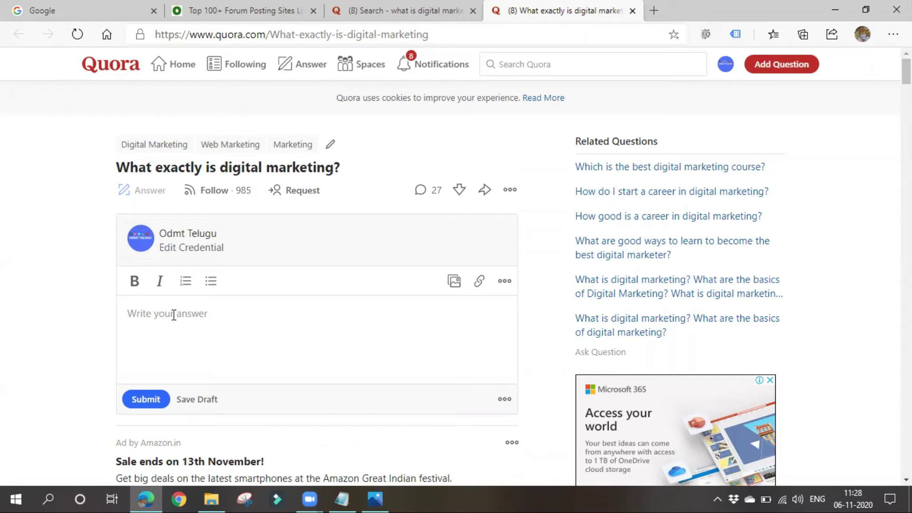
{"action": "type", "text": "promot"}
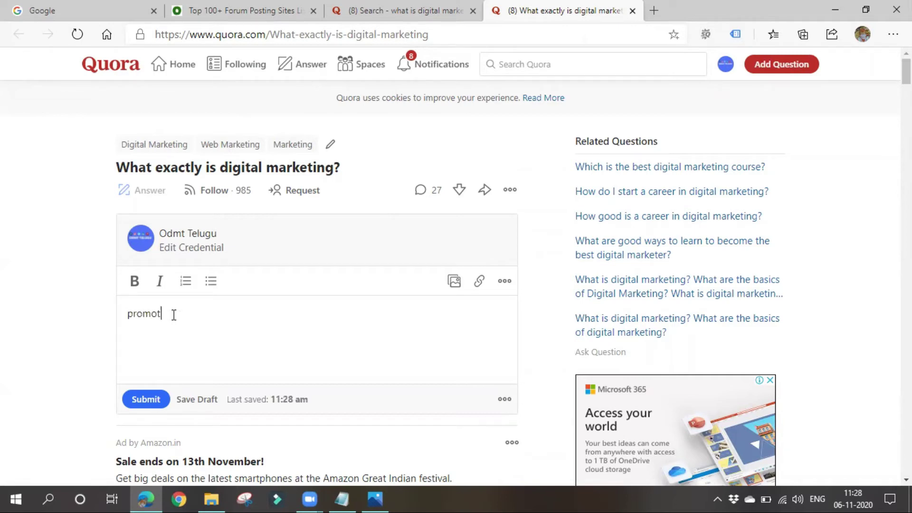
{"action": "type", "text": "ion of products and serb"}
{"action": "key", "text": "BackSpace"}
{"action": "type", "text": "vo"}
{"action": "key", "text": "BackSpace"}
{"action": "type", "text": "ices "}
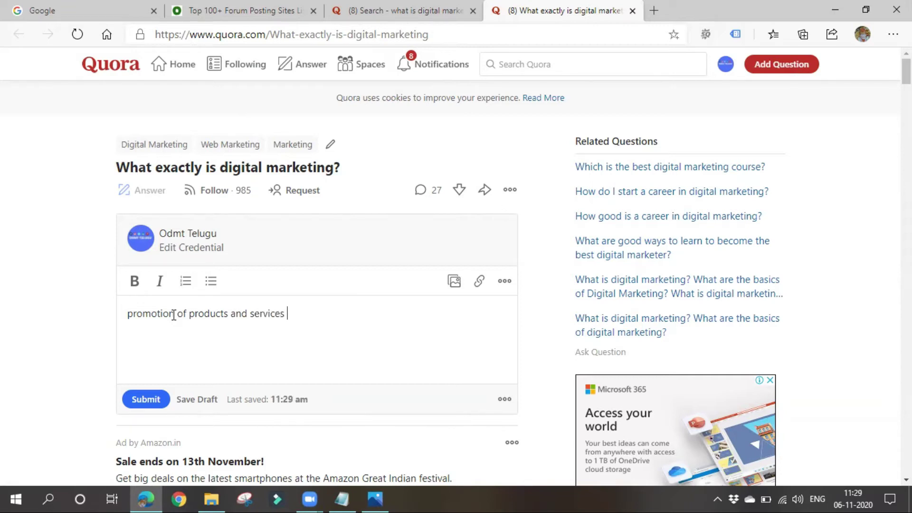
{"action": "type", "text": "by making use of "}
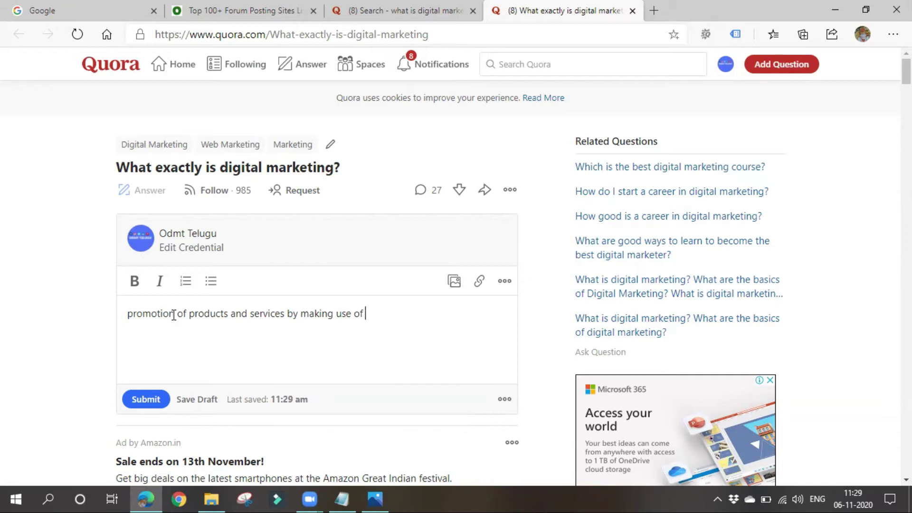
{"action": "type", "text": "online and digital mediums"}
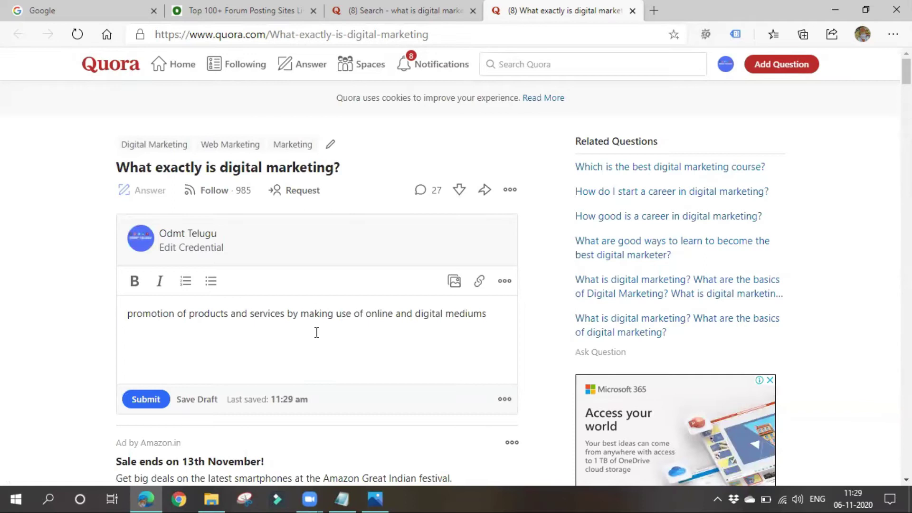
Step: Insert 'In simple,', 'Digital Marketing' and 'our' to complete the definition sentence
{"action": "left_click", "coordinate": [128, 313]}
{"action": "type", "text": "Digital Marketing"}
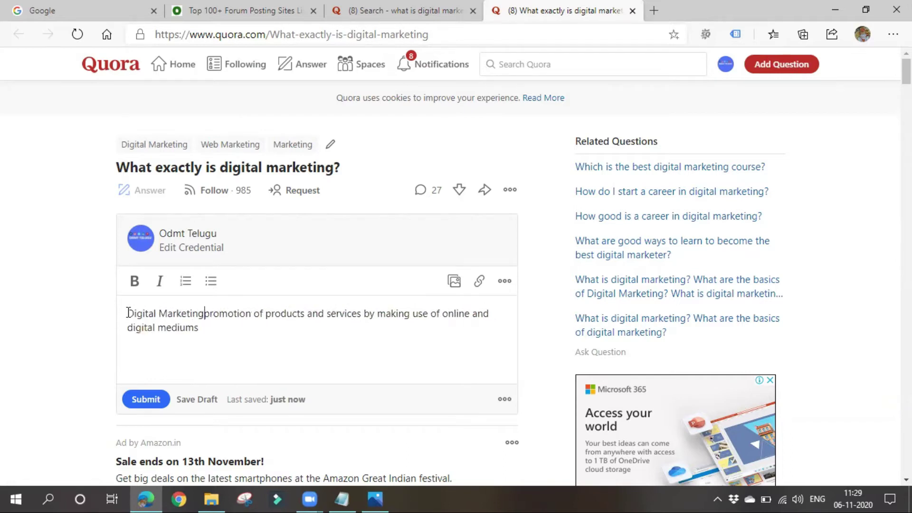
{"action": "left_click", "coordinate": [129, 313]}
{"action": "type", "text": "In simple,"}
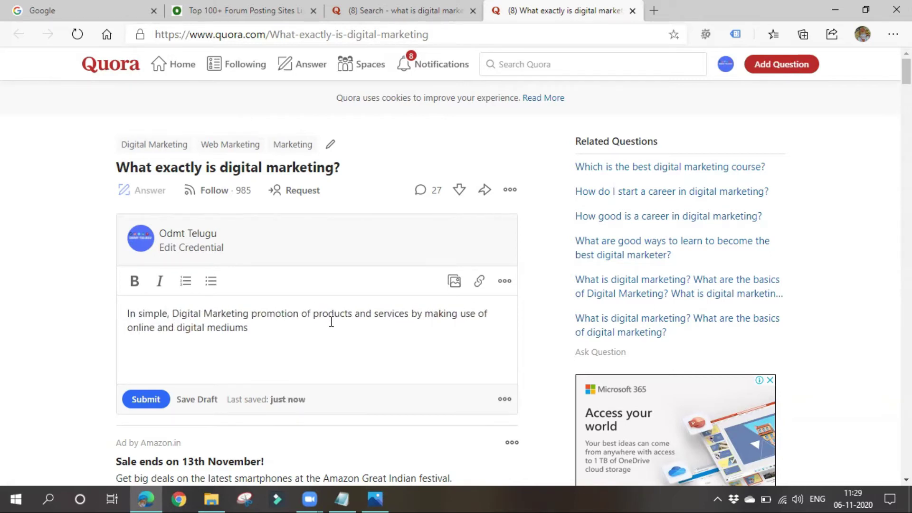
{"action": "left_click", "coordinate": [315, 314]}
{"action": "type", "text": "our"}
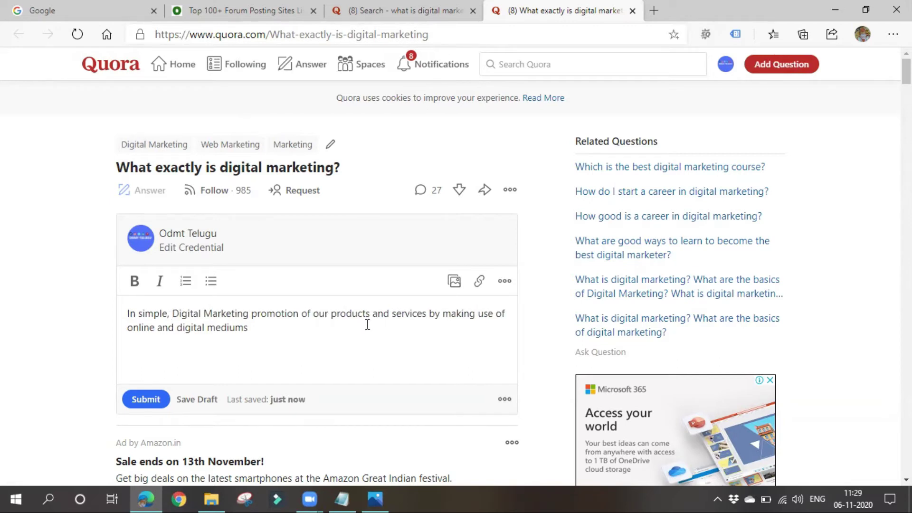
{"action": "left_click", "coordinate": [288, 332]}
Step: Make 'Digital Marketing' bold in the answer draft
{"action": "left_click_drag", "start_coordinate": [172, 315], "coordinate": [248, 314]}
{"action": "left_click", "coordinate": [135, 282]}
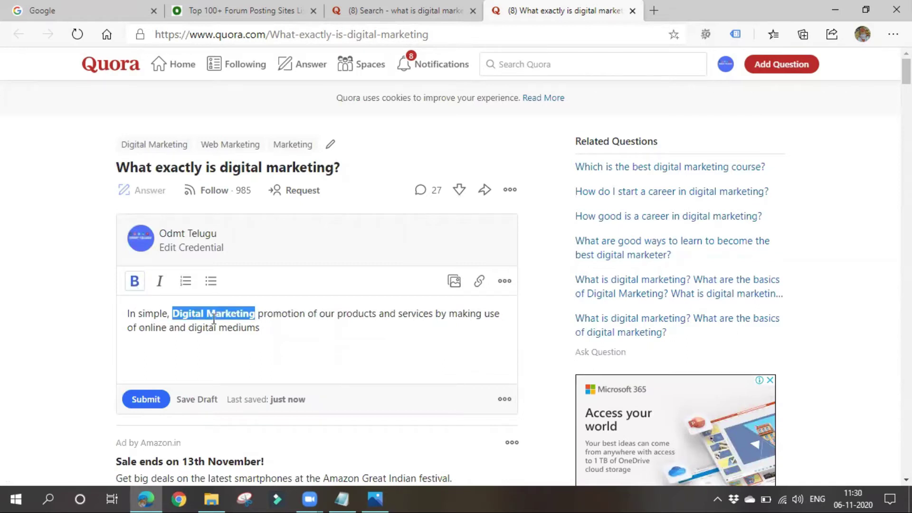
{"action": "left_click", "coordinate": [259, 328]}
Step: Add a new paragraph 'if you want to know more about digital marketing visit us:'
{"action": "key", "text": "Return"}
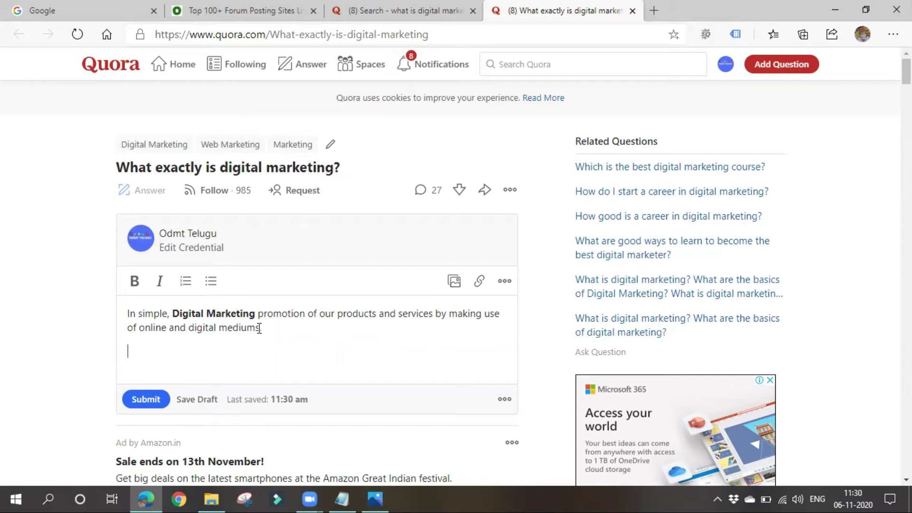
{"action": "key", "text": "Return"}
{"action": "type", "text": "if you want to know "}
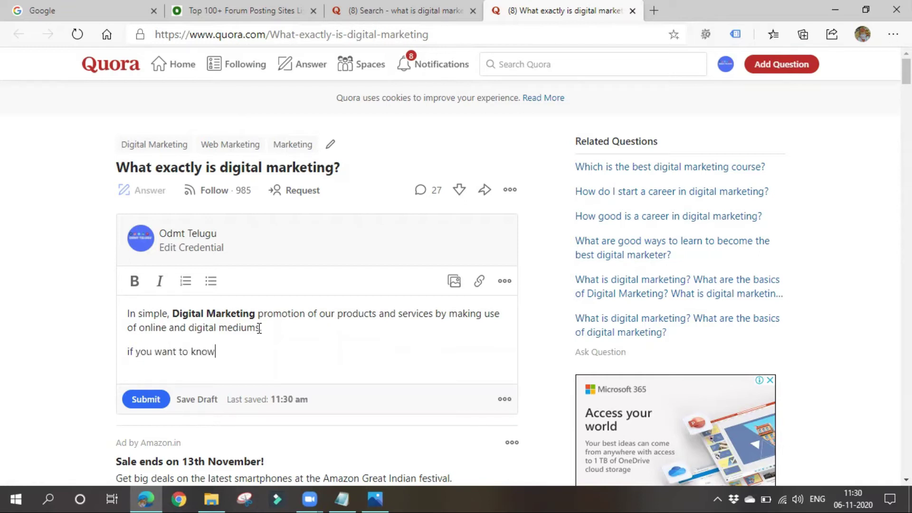
{"action": "type", "text": "more about dif"}
{"action": "key", "text": "BackSpace"}
{"action": "type", "text": "gital"}
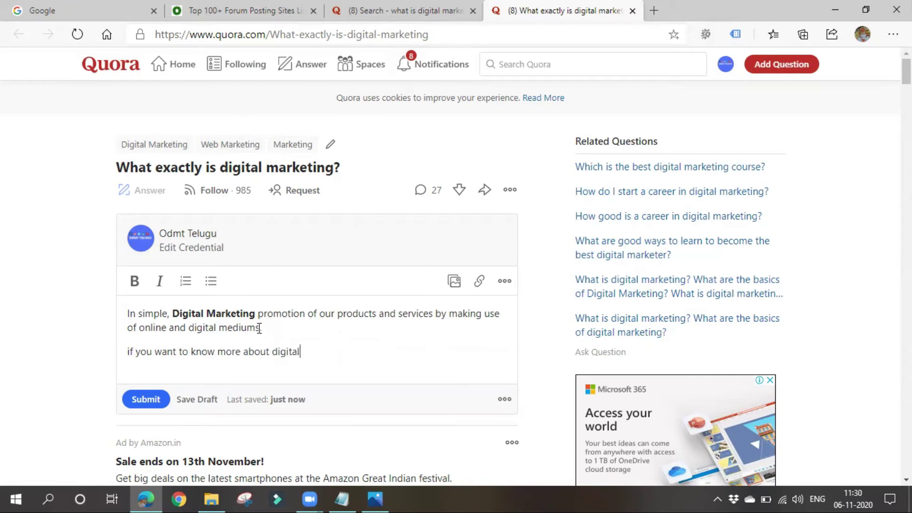
{"action": "type", "text": " marketin"}
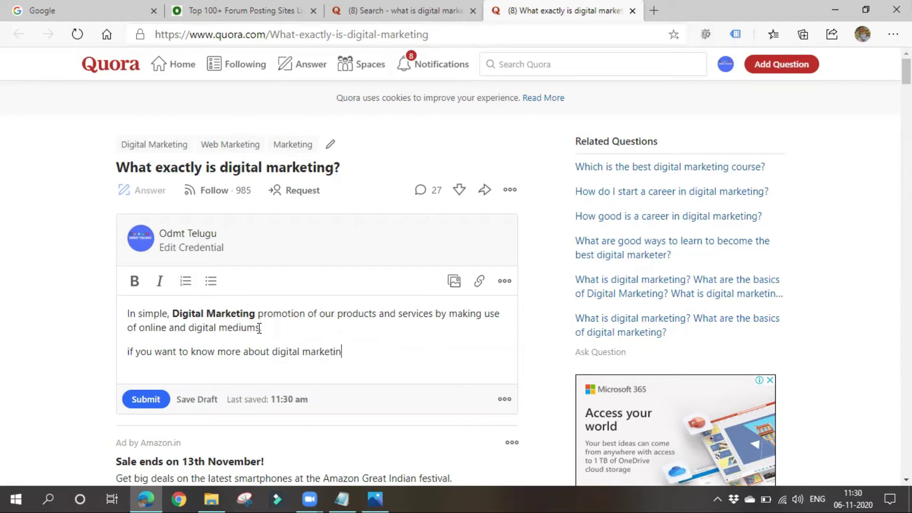
{"action": "type", "text": "g visit o"}
{"action": "type", "text": "u"}
{"action": "key", "text": "BackSpace"}
{"action": "key", "text": "BackSpace"}
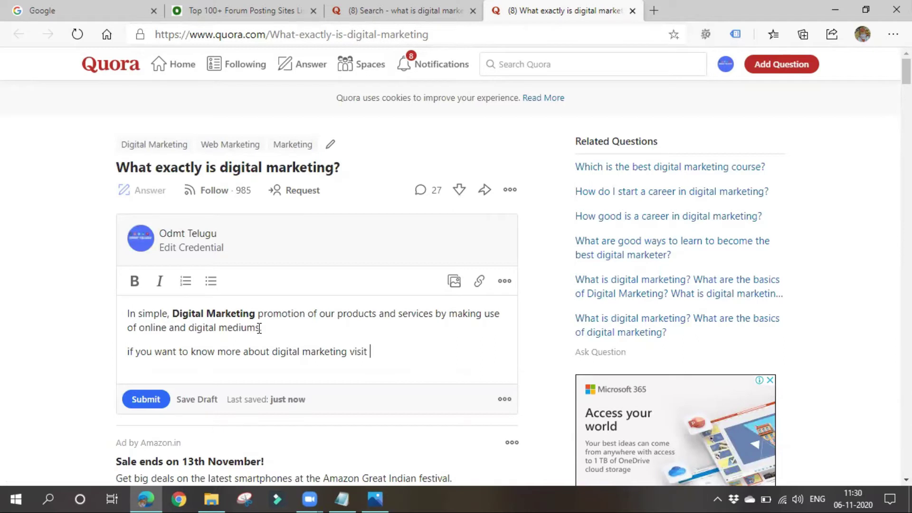
{"action": "type", "text": "us:"}
{"action": "key", "text": "Return"}
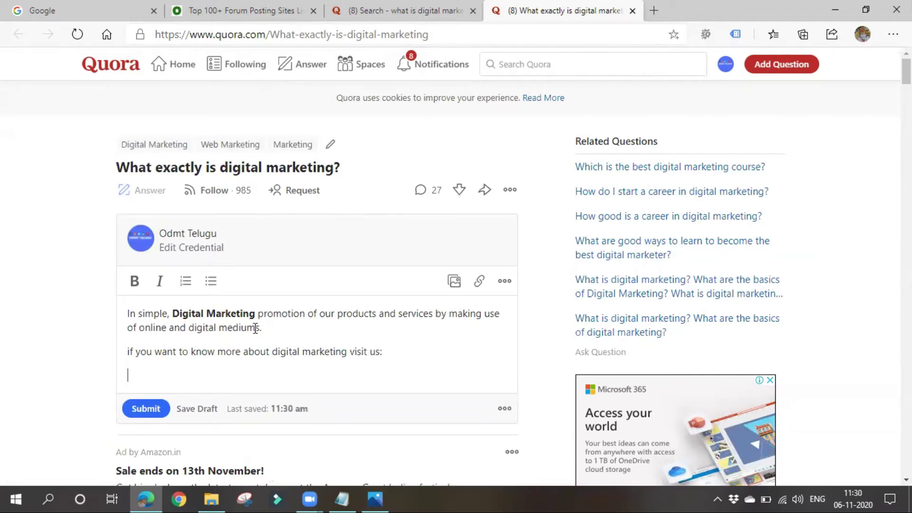
Step: Copy the odmt.in address from the forum posting page and paste it into the answer
{"action": "left_click", "coordinate": [280, 6]}
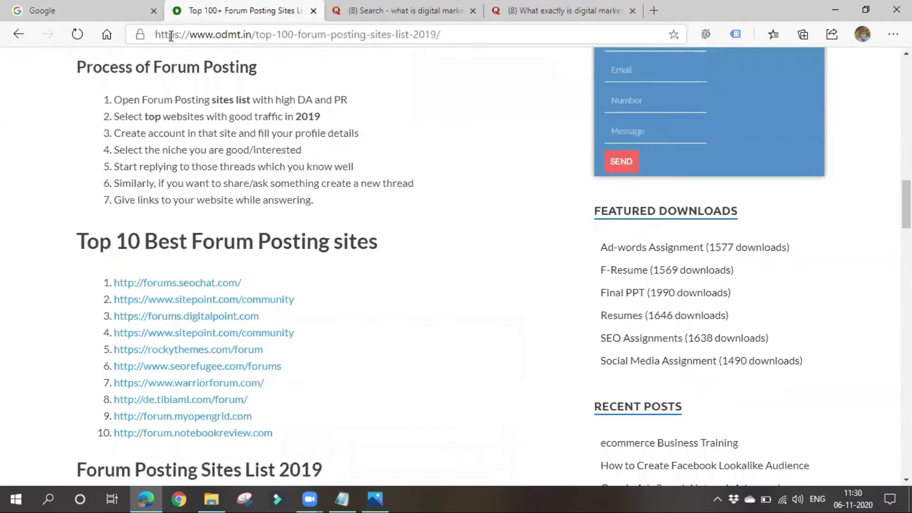
{"action": "left_click_drag", "start_coordinate": [258, 31], "coordinate": [122, 46]}
{"action": "key", "text": "ctrl+c"}
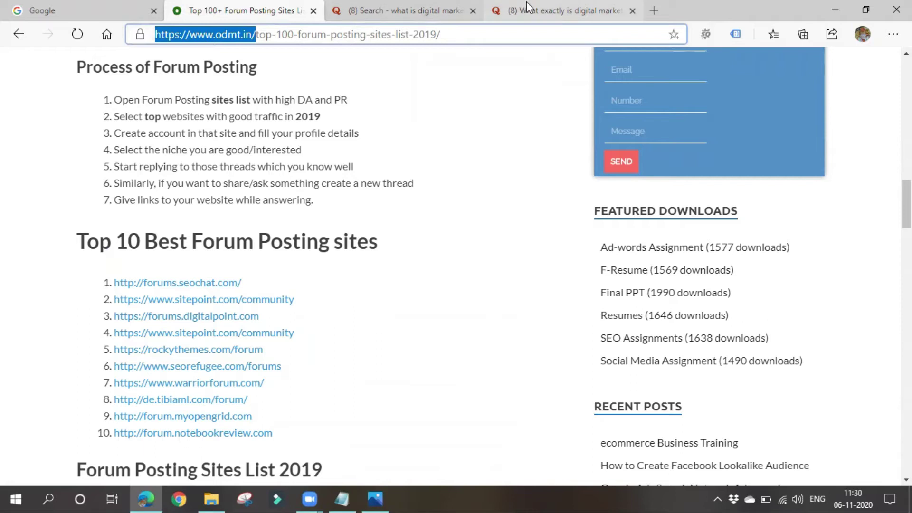
{"action": "left_click", "coordinate": [555, 11]}
{"action": "key", "text": "ctrl+v"}
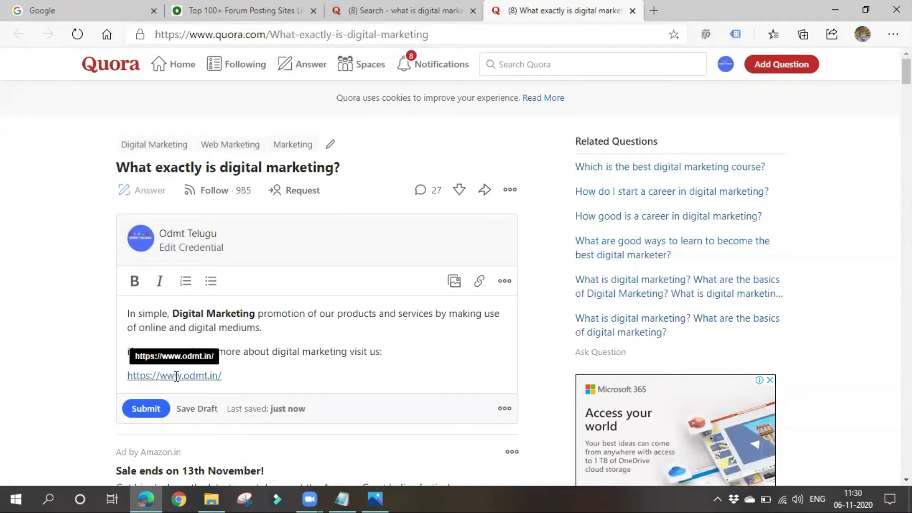
{"action": "left_click_drag", "start_coordinate": [271, 351], "coordinate": [347, 354]}
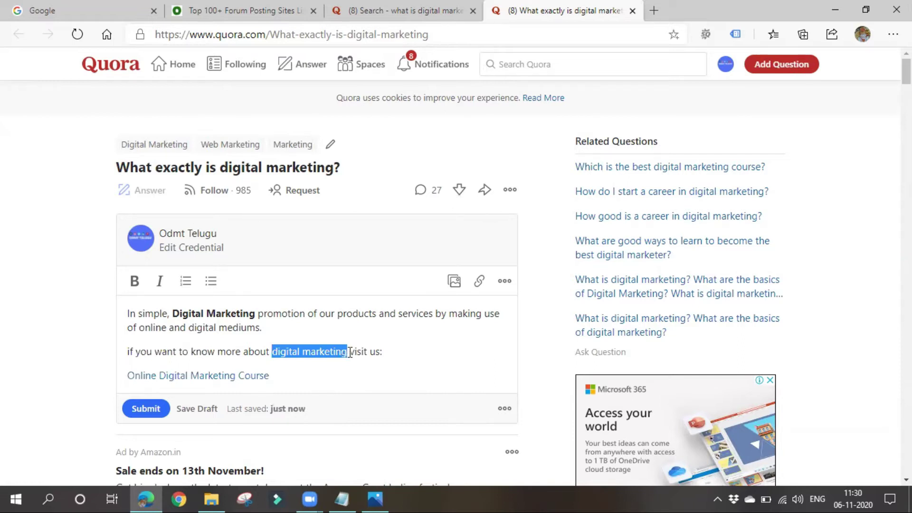
{"action": "left_click", "coordinate": [477, 285]}
{"action": "left_click", "coordinate": [476, 285]}
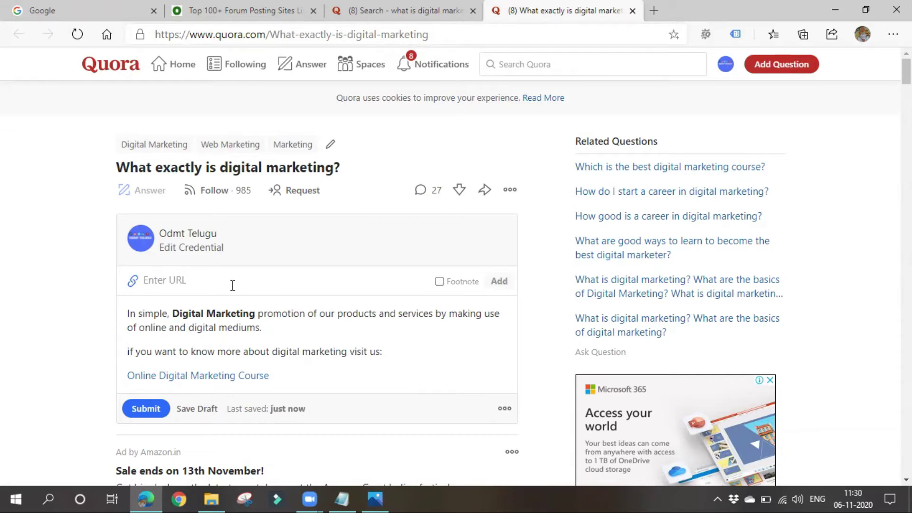
{"action": "type", "text": "www.digiready.in"}
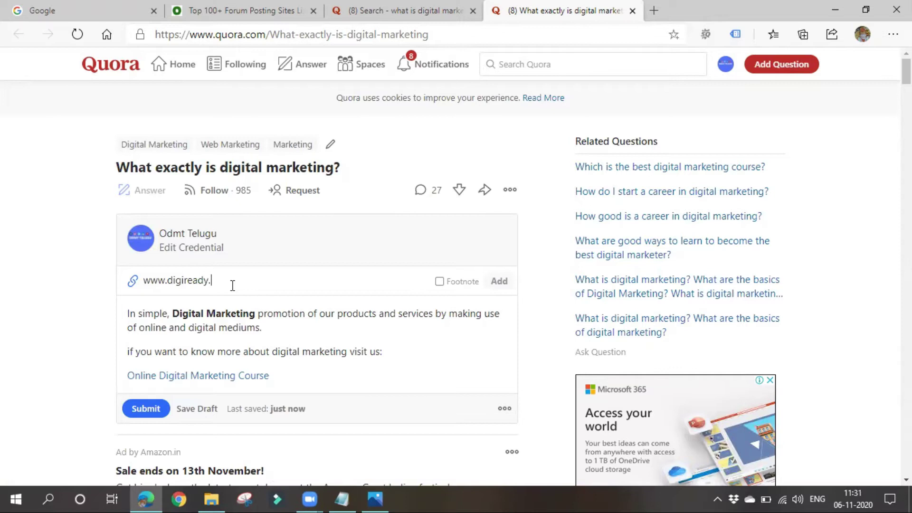
{"action": "left_click", "coordinate": [499, 281]}
{"action": "left_click", "coordinate": [403, 353]}
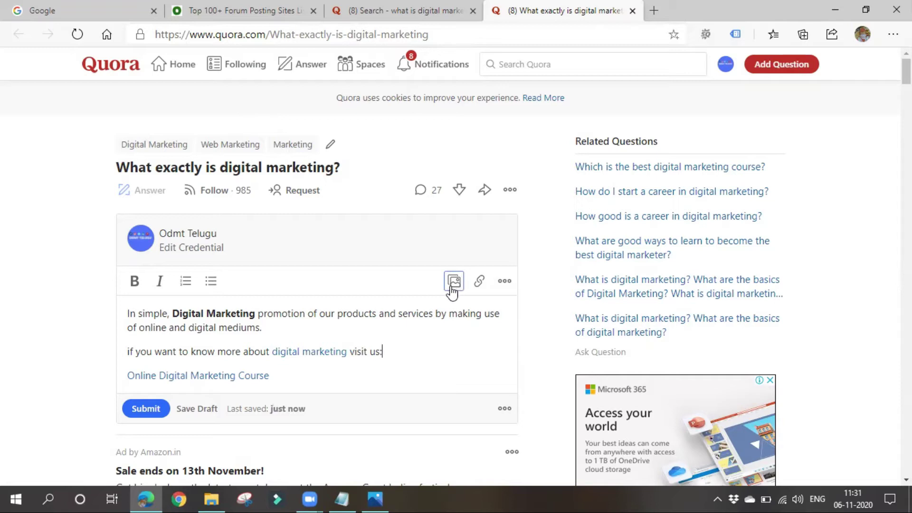
Step: Review the finished answer draft and submit it
{"action": "scroll", "coordinate": [299, 382], "scroll_direction": "down", "scroll_amount": 4}
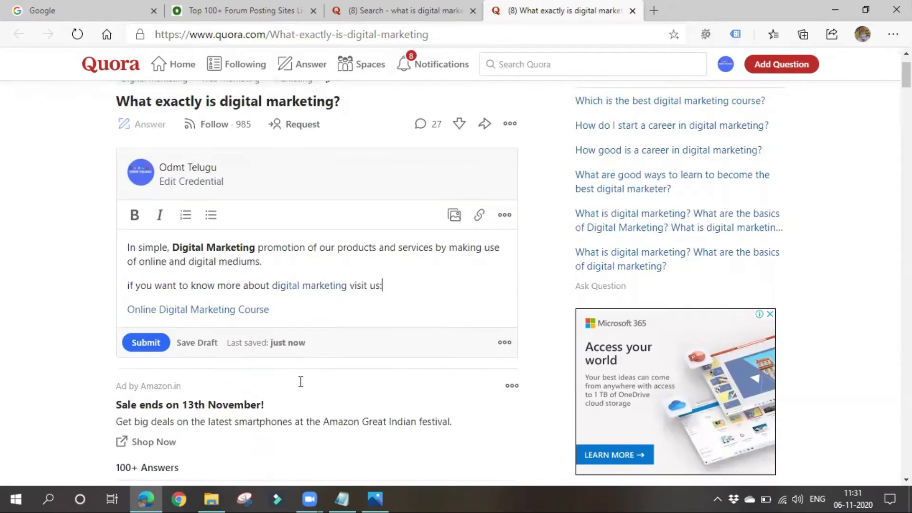
{"action": "scroll", "coordinate": [285, 380], "scroll_direction": "down", "scroll_amount": 5}
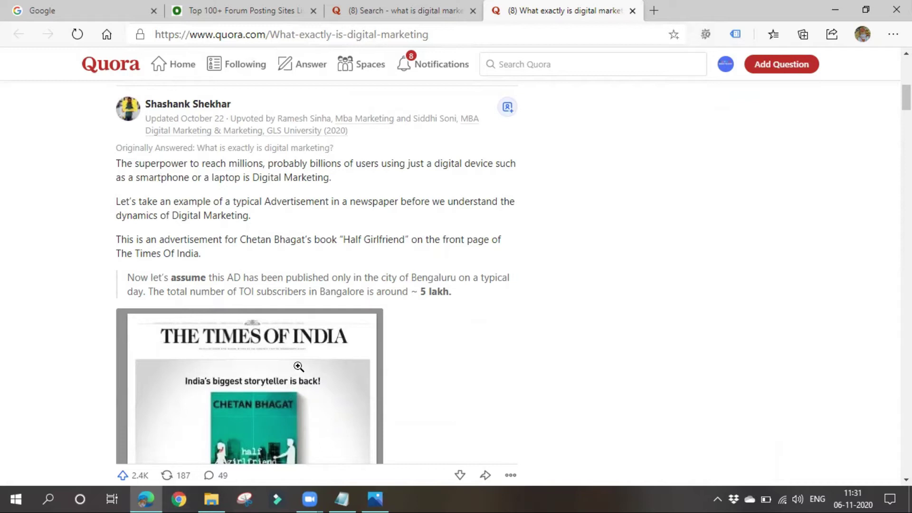
{"action": "scroll", "coordinate": [259, 357], "scroll_direction": "down", "scroll_amount": 4}
{"action": "scroll", "coordinate": [250, 442], "scroll_direction": "up", "scroll_amount": 3}
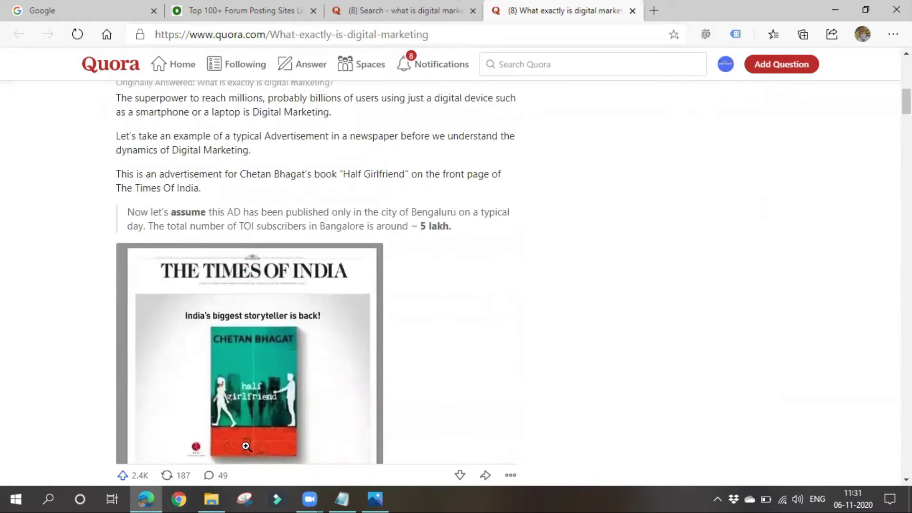
{"action": "scroll", "coordinate": [245, 446], "scroll_direction": "up", "scroll_amount": 10}
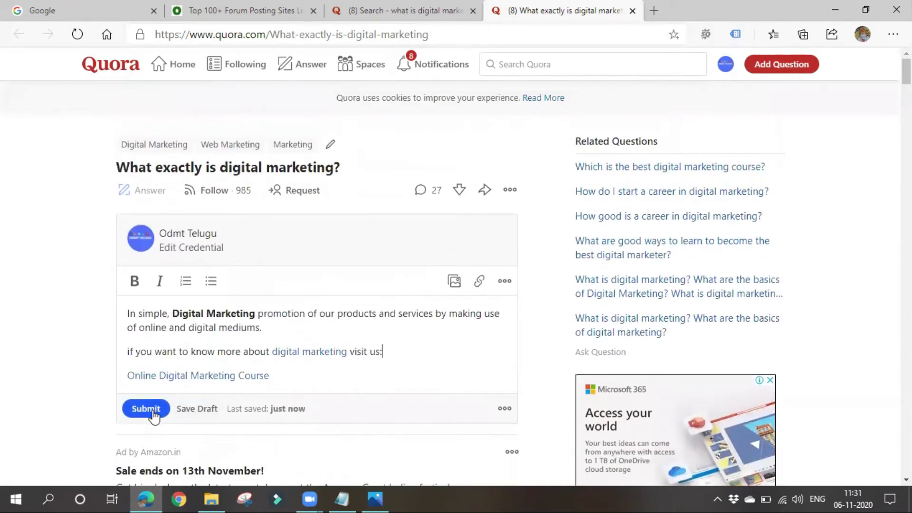
{"action": "left_click", "coordinate": [153, 409]}
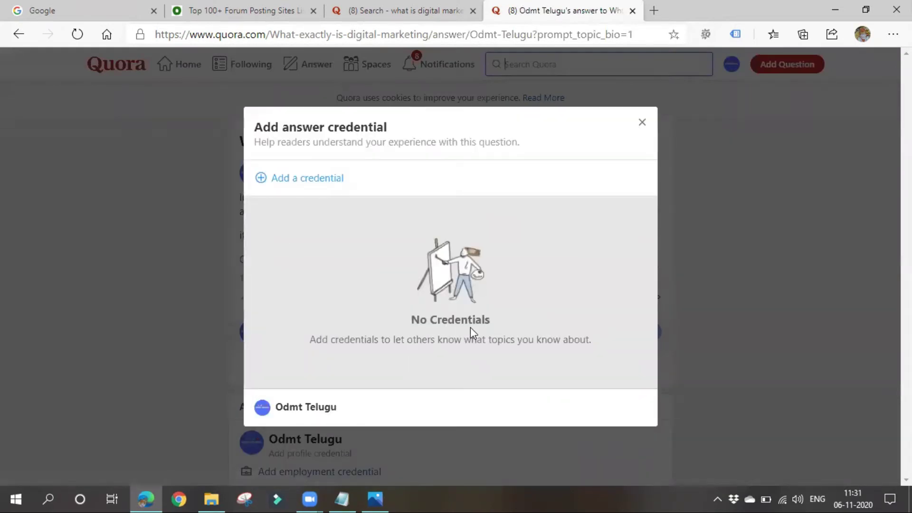
Step: Close the Add answer credential prompt and review the posted answer showing 1 view
{"action": "left_click", "coordinate": [641, 124]}
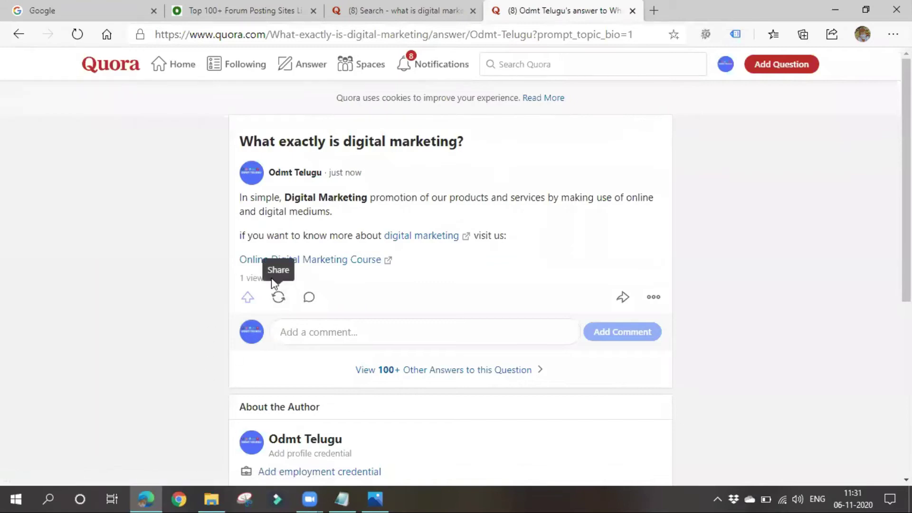
{"action": "left_click_drag", "start_coordinate": [240, 278], "coordinate": [281, 280]}
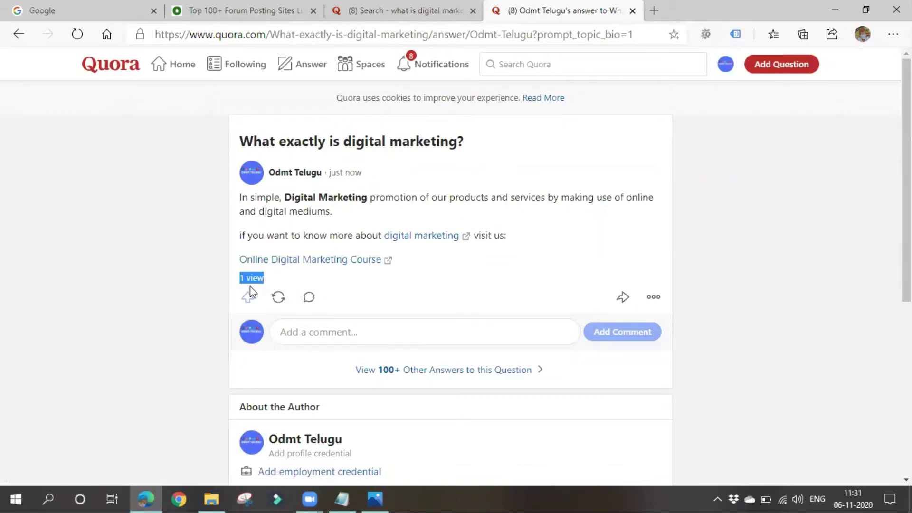
{"action": "left_click", "coordinate": [188, 316]}
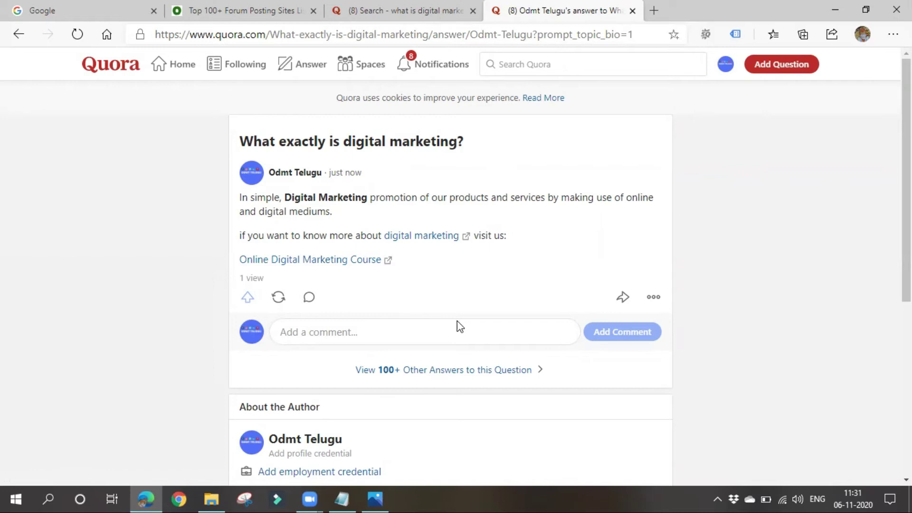
{"action": "scroll", "coordinate": [446, 338], "scroll_direction": "down", "scroll_amount": 4}
{"action": "scroll", "coordinate": [438, 350], "scroll_direction": "up", "scroll_amount": 4}
{"action": "right_click", "coordinate": [510, 109]}
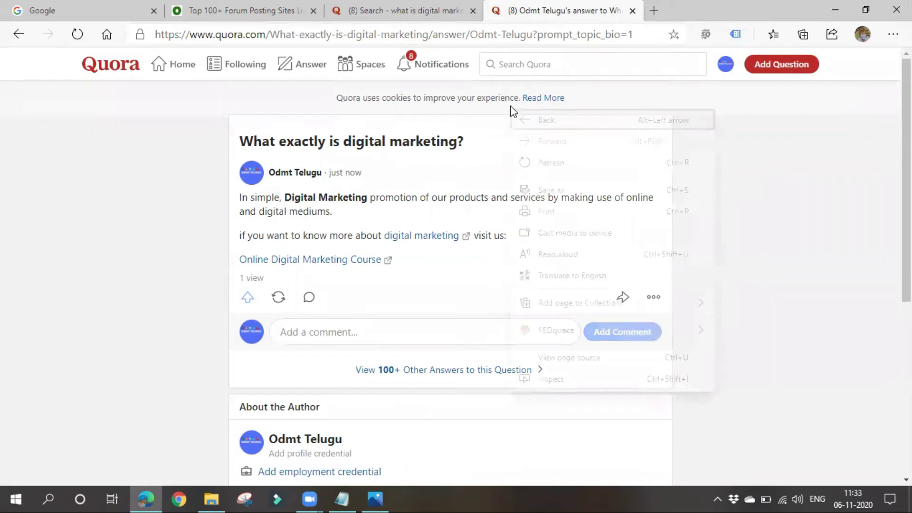
{"action": "left_click", "coordinate": [381, 284]}
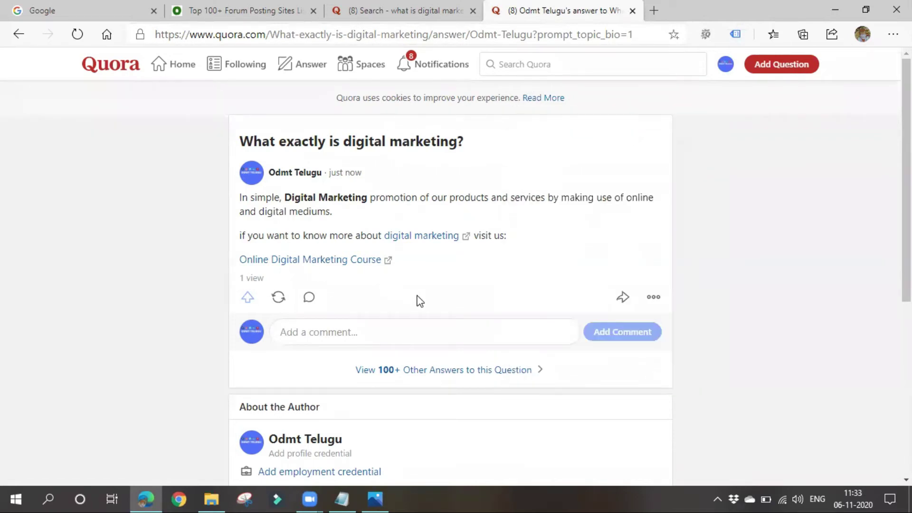
{"action": "scroll", "coordinate": [421, 291], "scroll_direction": "down", "scroll_amount": 6}
{"action": "scroll", "coordinate": [371, 282], "scroll_direction": "up", "scroll_amount": 6}
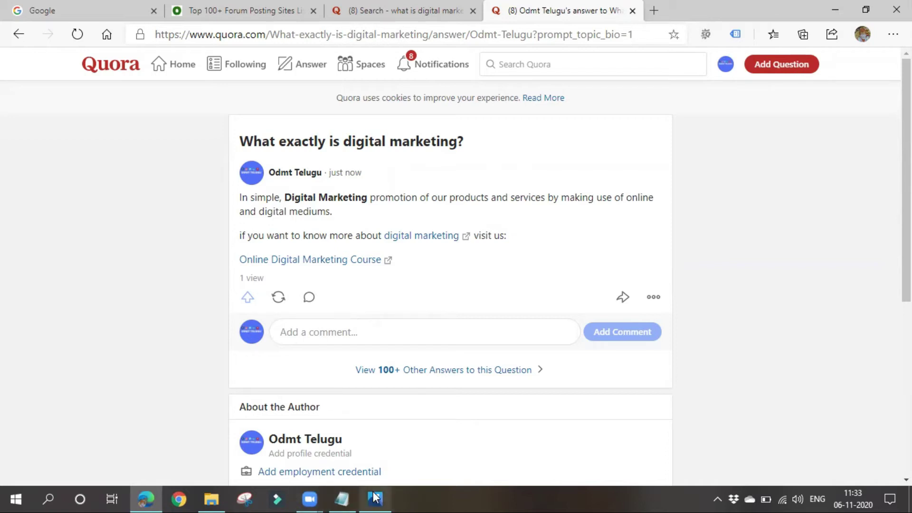
Step: In the Off Page SEO image in Photos, draw a brown ink stroke beside Article Submission
{"action": "left_click", "coordinate": [375, 497]}
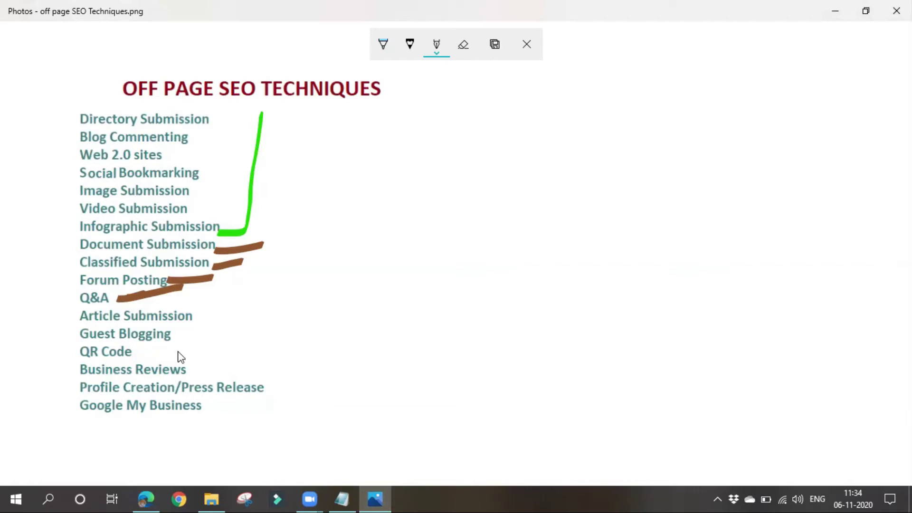
{"action": "left_click_drag", "start_coordinate": [196, 323], "coordinate": [226, 298]}
Step: Minimize Photos and search the ODMT site for 'article submission sites'
{"action": "left_click", "coordinate": [835, 12]}
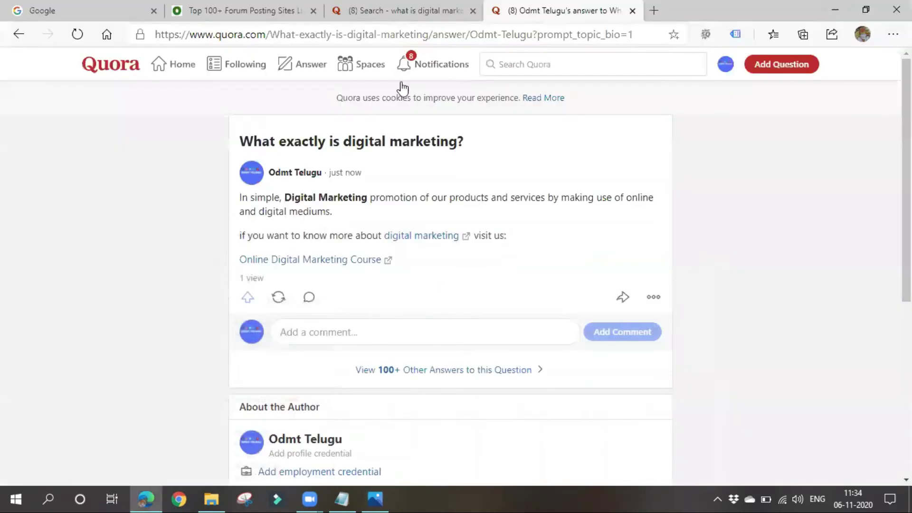
{"action": "left_click", "coordinate": [239, 11]}
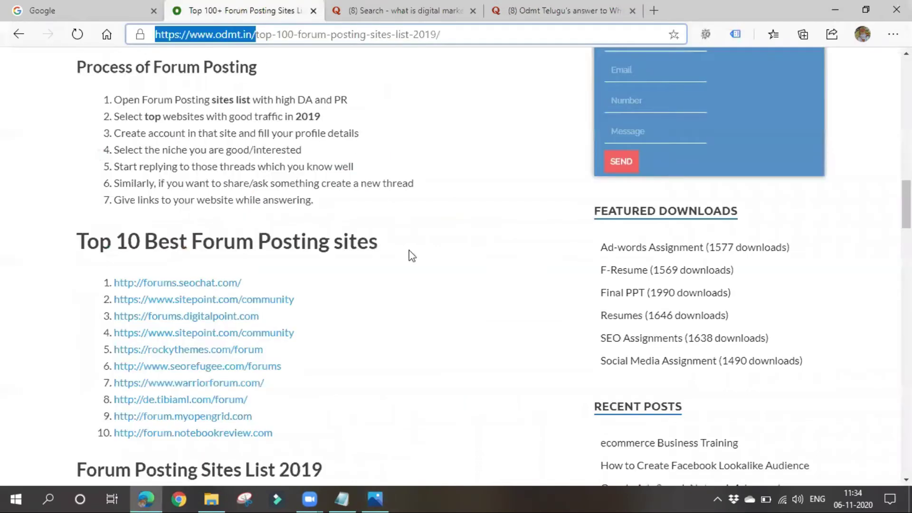
{"action": "scroll", "coordinate": [411, 255], "scroll_direction": "up", "scroll_amount": 15}
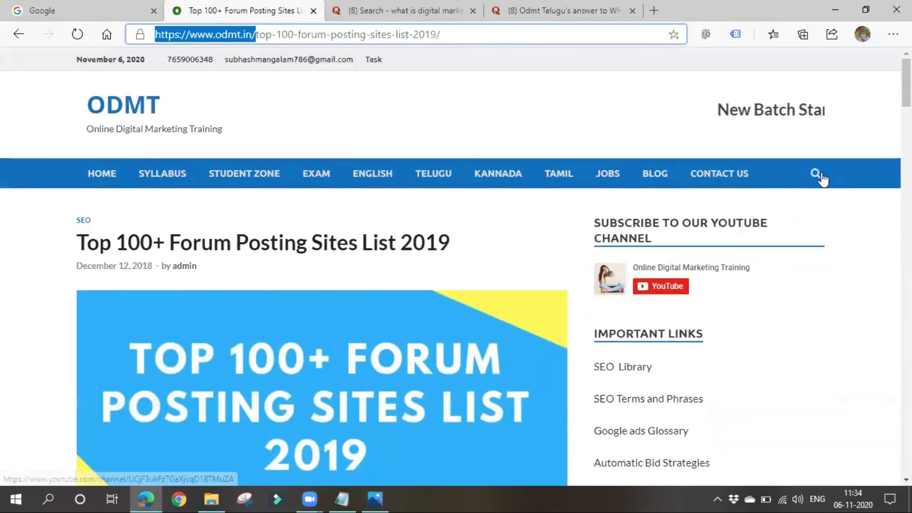
{"action": "left_click", "coordinate": [822, 179]}
{"action": "left_click", "coordinate": [690, 201]}
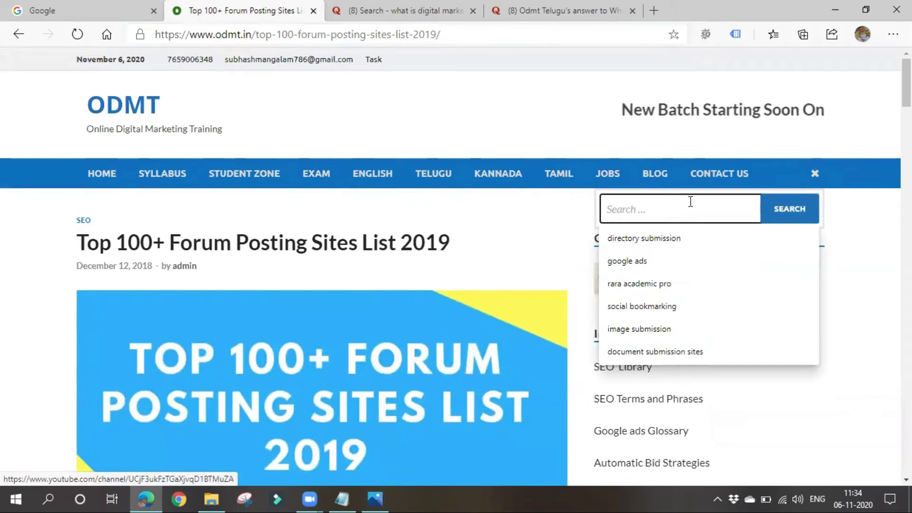
{"action": "type", "text": "article submission site"}
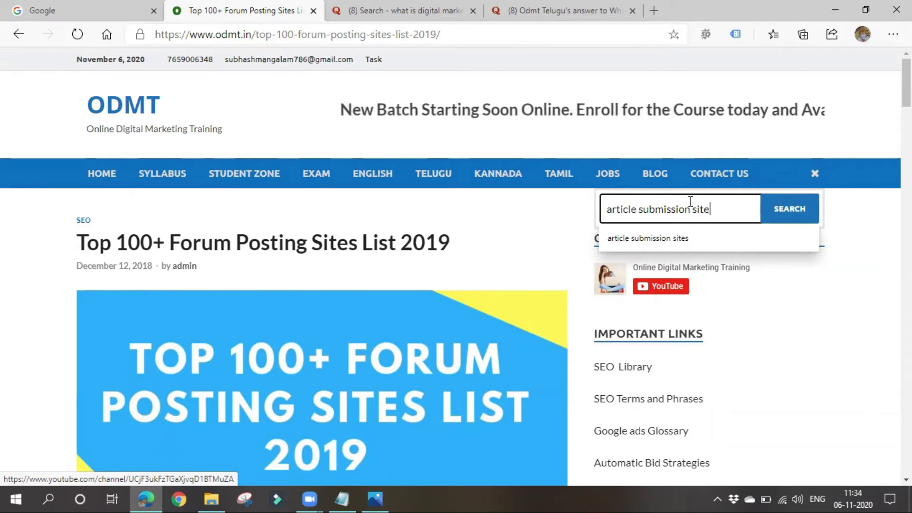
{"action": "type", "text": "s"}
{"action": "key", "text": "Return"}
{"action": "left_click", "coordinate": [777, 216]}
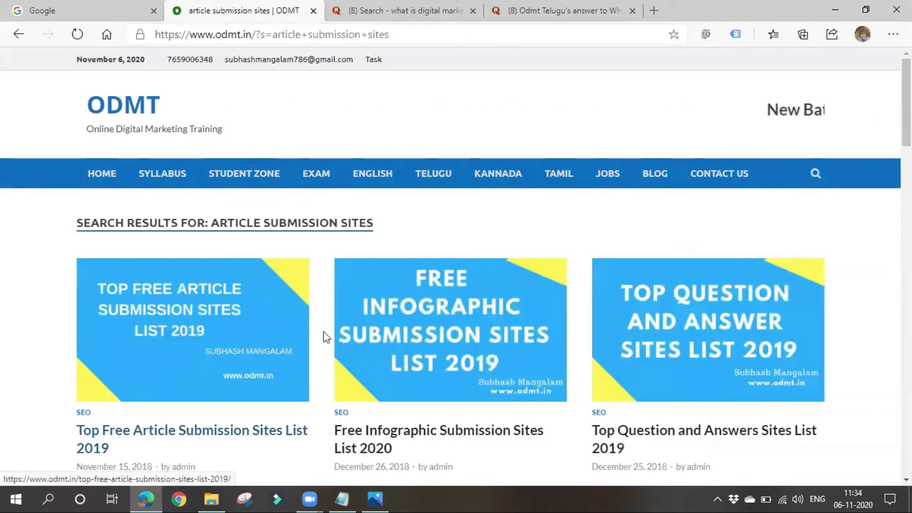
Step: Open the Top Free Article Submission Sites List 2019 post and highlight the article submission definition
{"action": "left_click", "coordinate": [183, 346]}
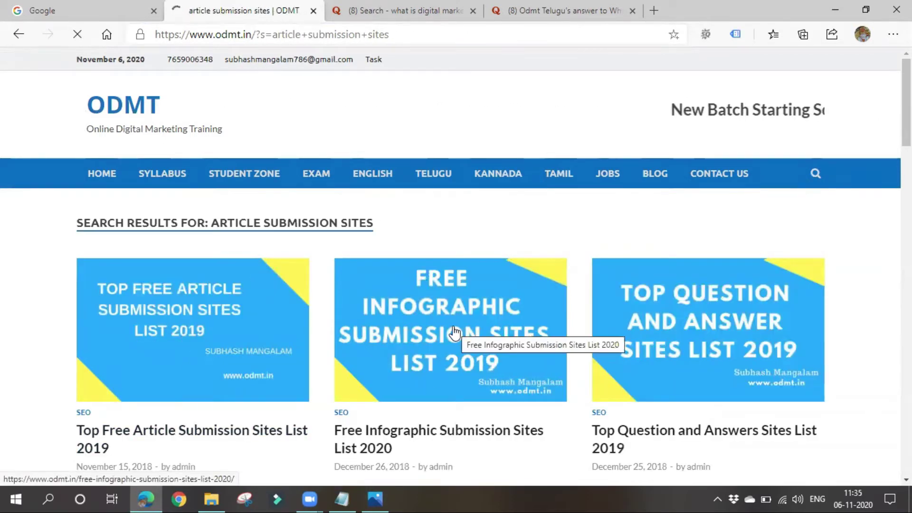
{"action": "scroll", "coordinate": [455, 333], "scroll_direction": "down", "scroll_amount": 8}
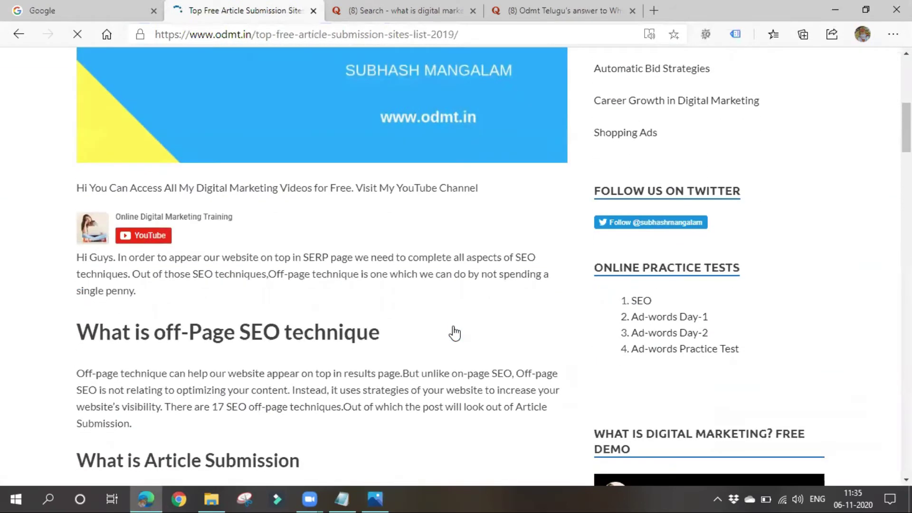
{"action": "scroll", "coordinate": [454, 332], "scroll_direction": "down", "scroll_amount": 7}
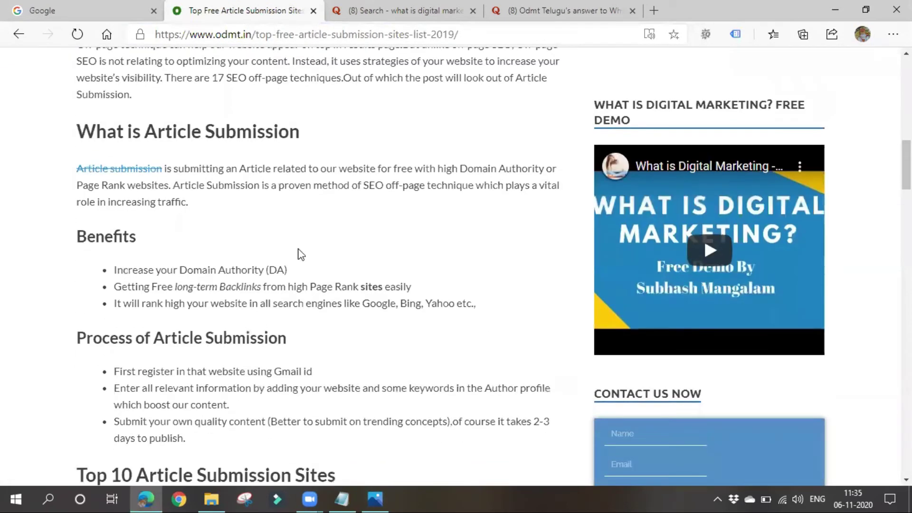
{"action": "scroll", "coordinate": [271, 300], "scroll_direction": "down", "scroll_amount": 1}
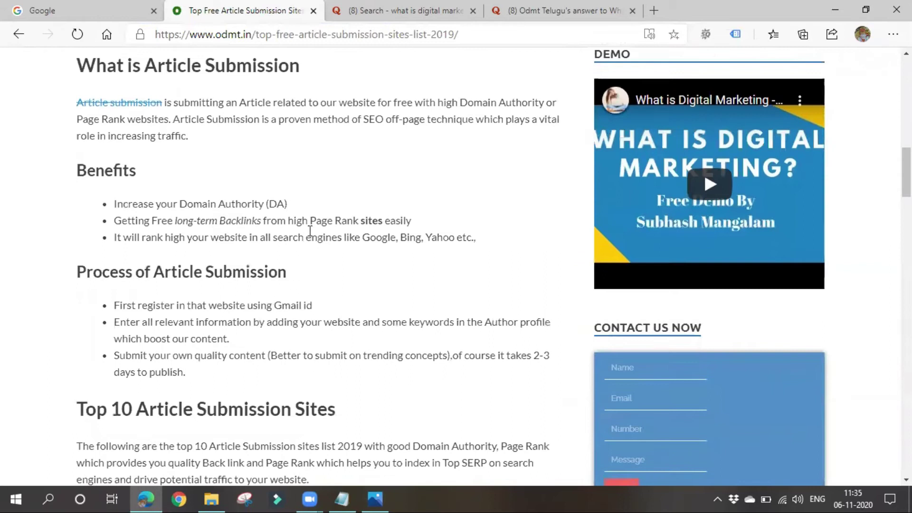
{"action": "left_click_drag", "start_coordinate": [240, 101], "coordinate": [446, 99]}
{"action": "left_click", "coordinate": [438, 175]}
{"action": "left_click_drag", "start_coordinate": [72, 121], "coordinate": [169, 120]}
{"action": "left_click", "coordinate": [264, 175]}
Step: Scroll through the submission-site list, highlighting the remaining site addresses, then return to the Quora search tab
{"action": "scroll", "coordinate": [261, 161], "scroll_direction": "down", "scroll_amount": 5}
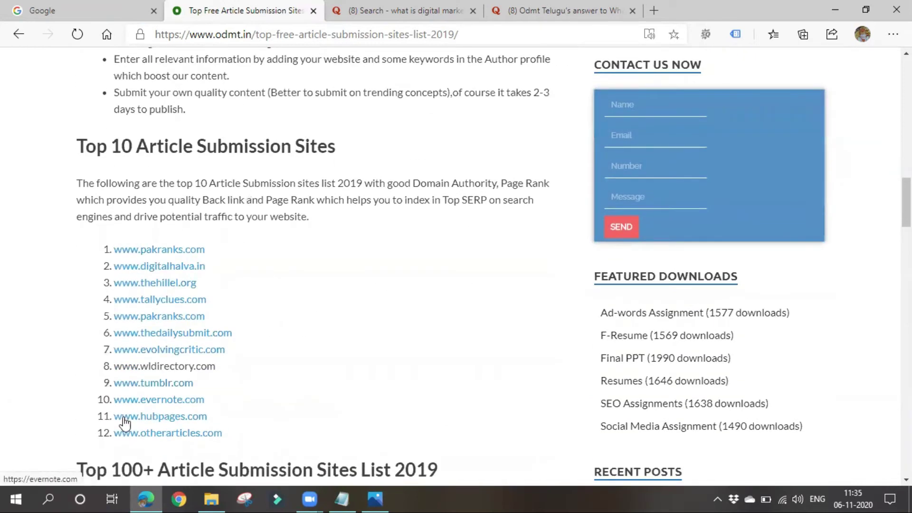
{"action": "scroll", "coordinate": [374, 319], "scroll_direction": "down", "scroll_amount": 8}
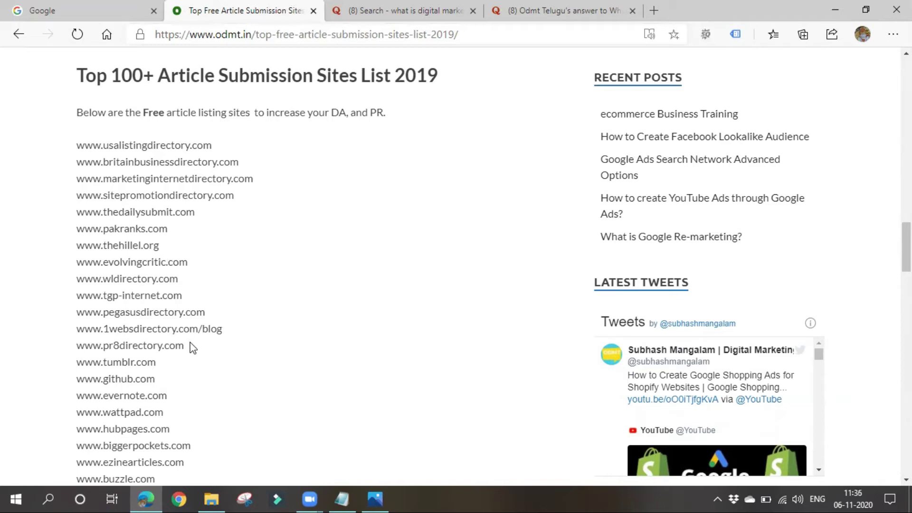
{"action": "scroll", "coordinate": [194, 366], "scroll_direction": "down", "scroll_amount": 5}
{"action": "scroll", "coordinate": [198, 429], "scroll_direction": "up", "scroll_amount": 11}
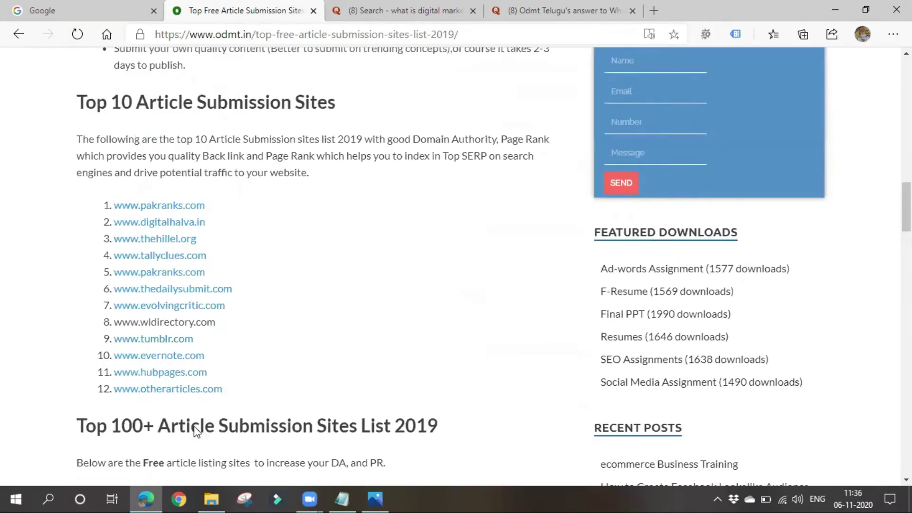
{"action": "scroll", "coordinate": [227, 418], "scroll_direction": "down", "scroll_amount": 4}
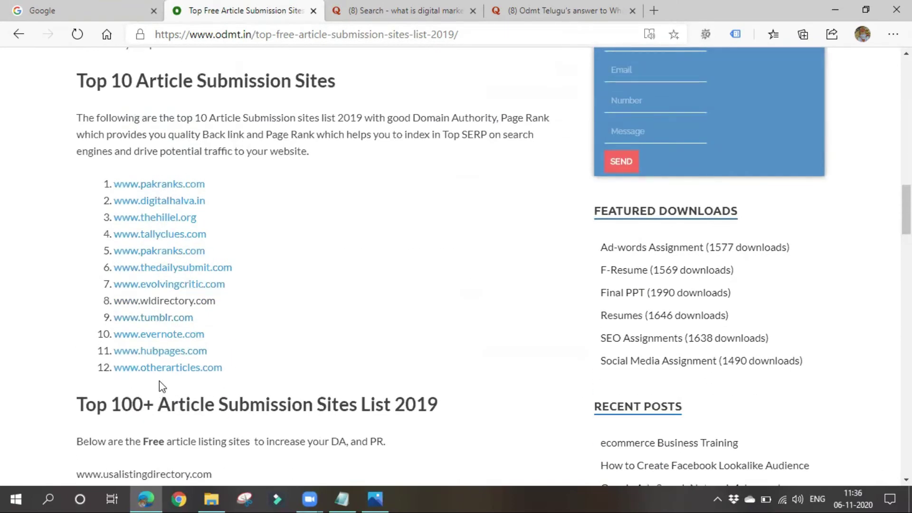
{"action": "scroll", "coordinate": [209, 332], "scroll_direction": "down", "scroll_amount": 5}
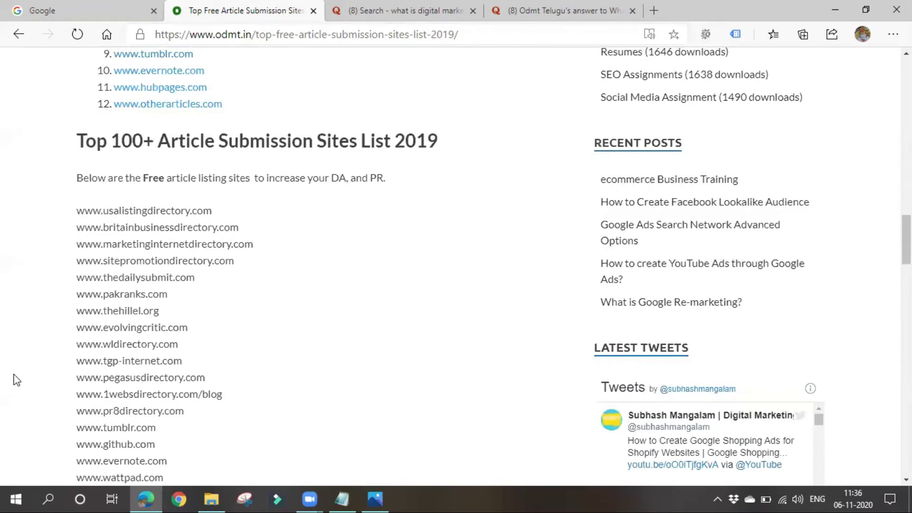
{"action": "scroll", "coordinate": [124, 425], "scroll_direction": "down", "scroll_amount": 3}
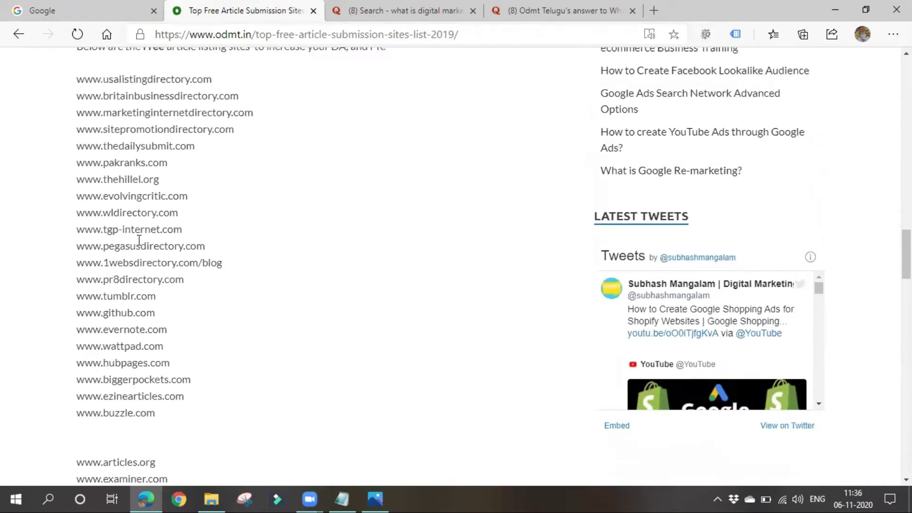
{"action": "scroll", "coordinate": [139, 266], "scroll_direction": "down", "scroll_amount": 1}
{"action": "left_click_drag", "start_coordinate": [75, 250], "coordinate": [109, 258]}
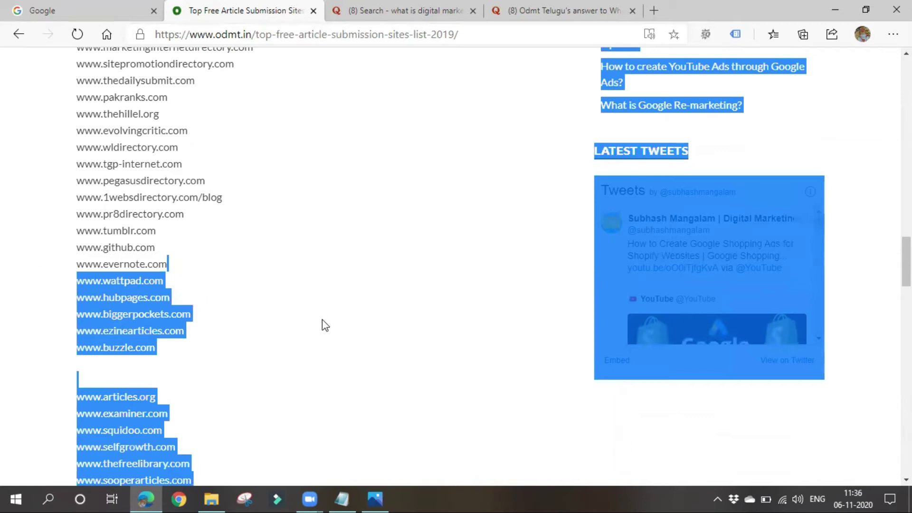
{"action": "left_click", "coordinate": [312, 347]}
{"action": "scroll", "coordinate": [307, 351], "scroll_direction": "down", "scroll_amount": 4}
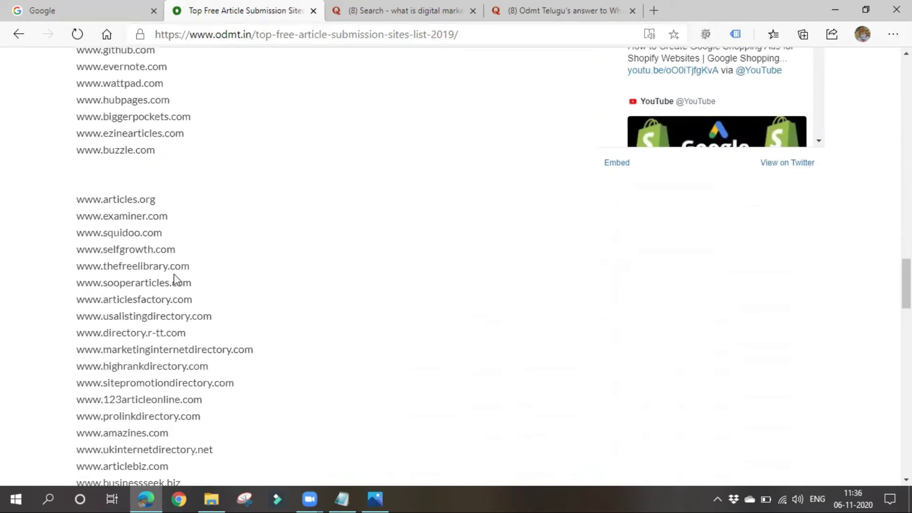
{"action": "left_click", "coordinate": [392, 7]}
Step: Search the web for 'ezine articles' and open the EzineArticles site
{"action": "left_click", "coordinate": [346, 37]}
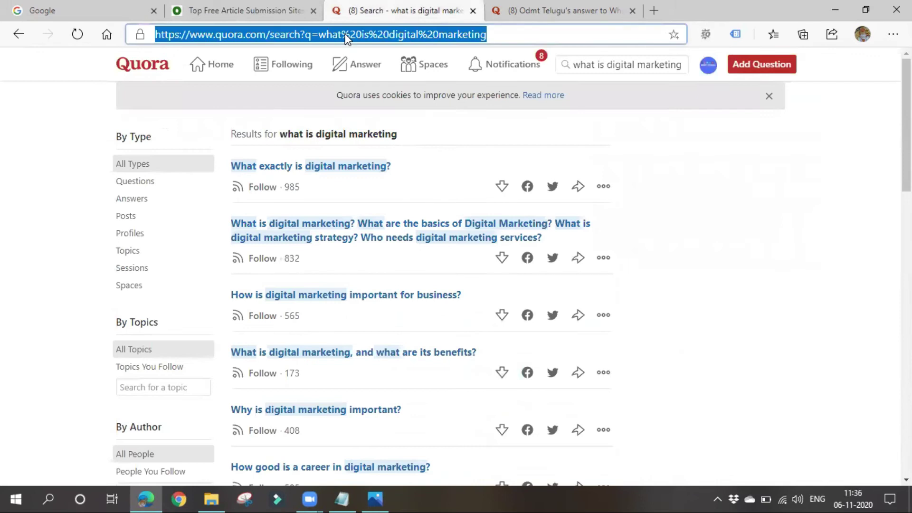
{"action": "type", "text": "ezin"}
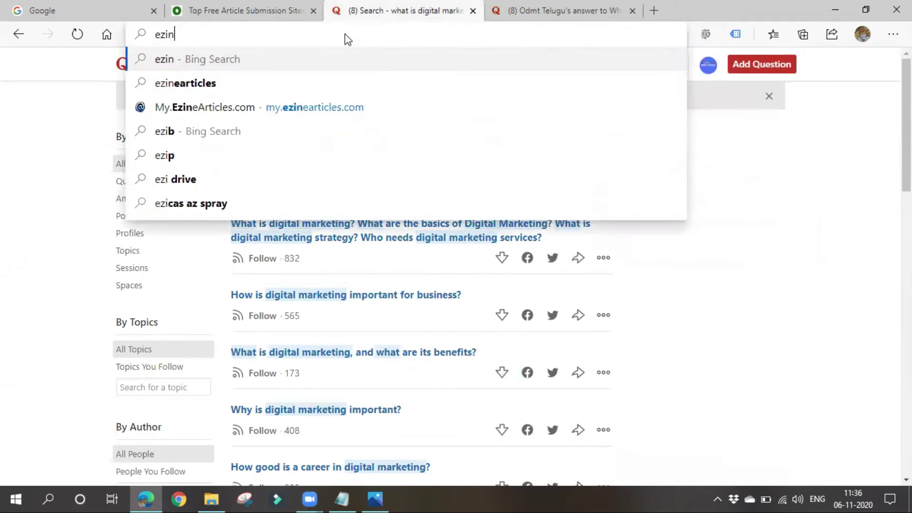
{"action": "type", "text": "e articles"}
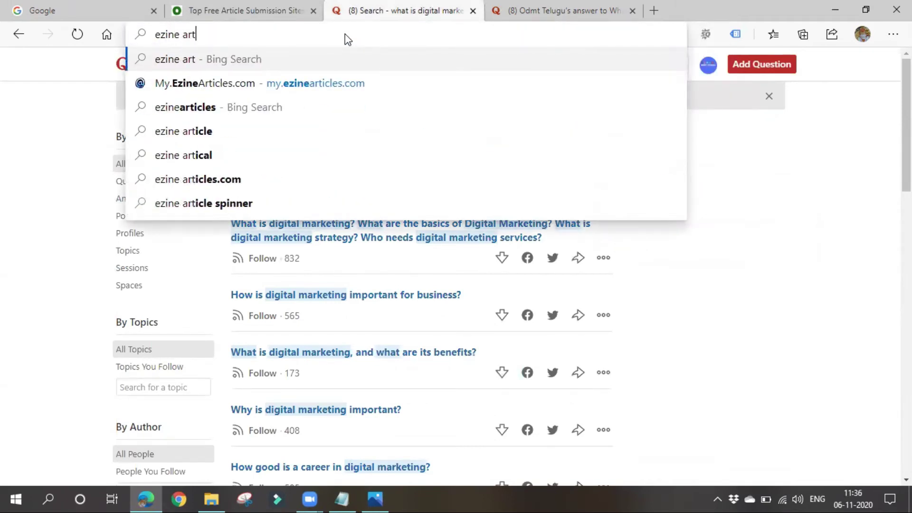
{"action": "key", "text": "Return"}
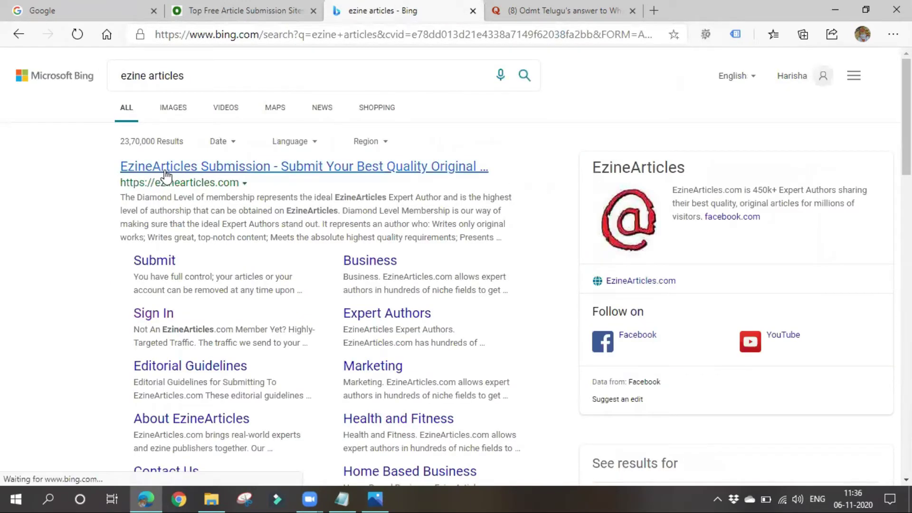
{"action": "left_click", "coordinate": [165, 176]}
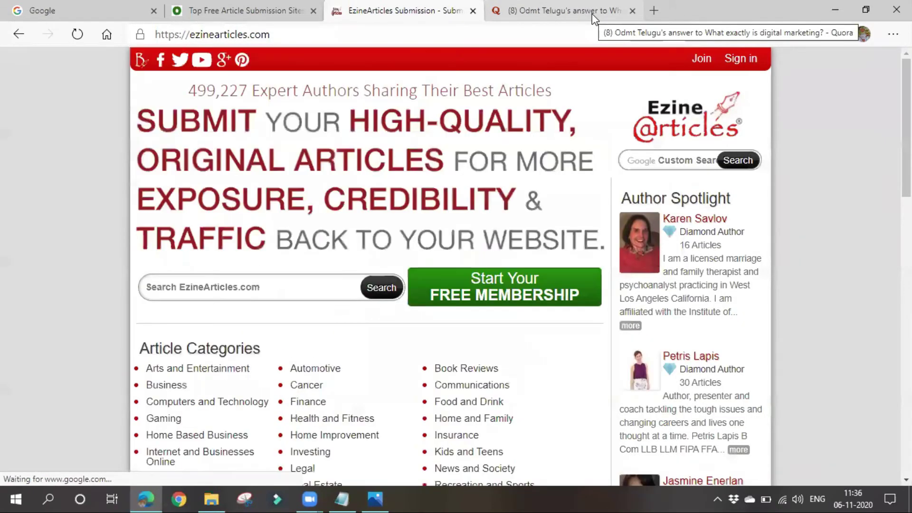
Step: Open the Internet and Businesses Online article category page
{"action": "scroll", "coordinate": [301, 311], "scroll_direction": "down", "scroll_amount": 4}
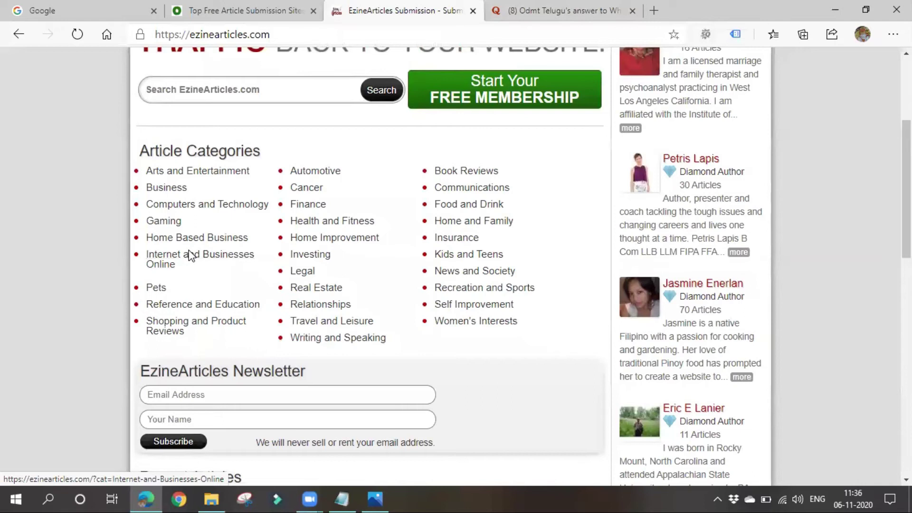
{"action": "mouse_move", "coordinate": [191, 256]}
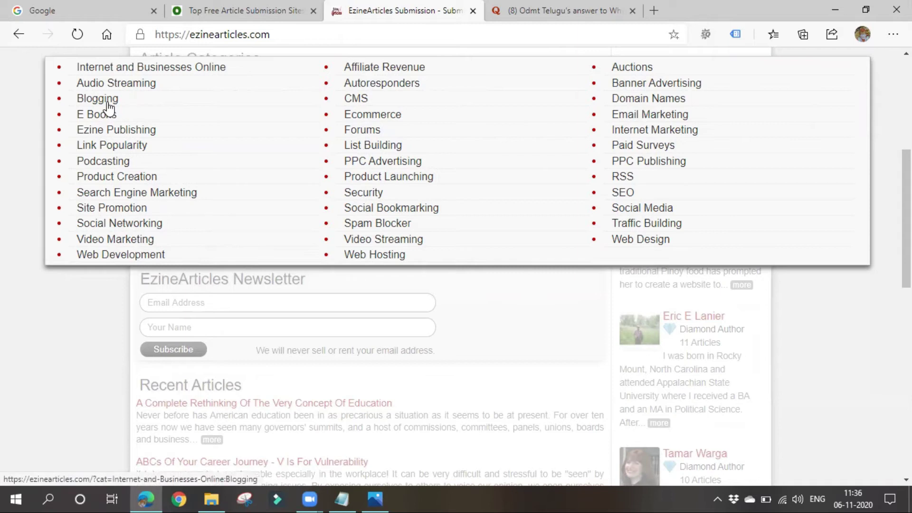
{"action": "left_click", "coordinate": [156, 70]}
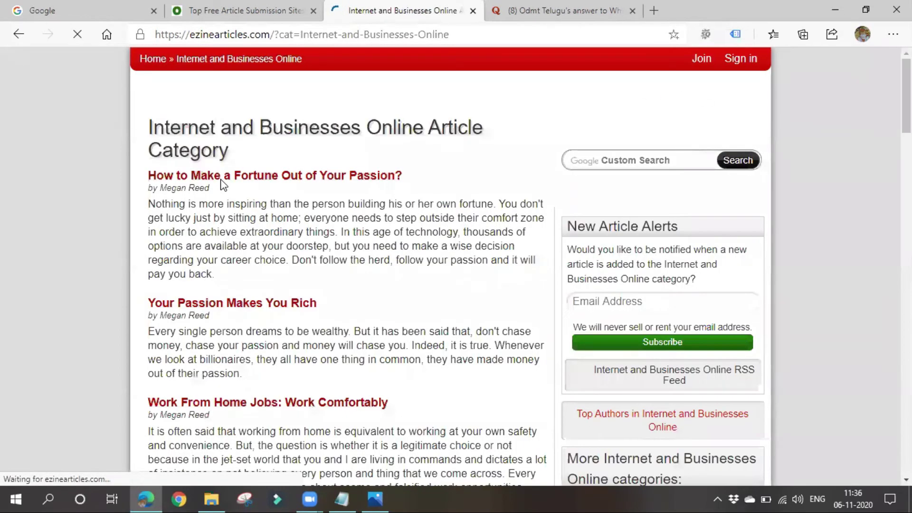
{"action": "scroll", "coordinate": [342, 325], "scroll_direction": "down", "scroll_amount": 8}
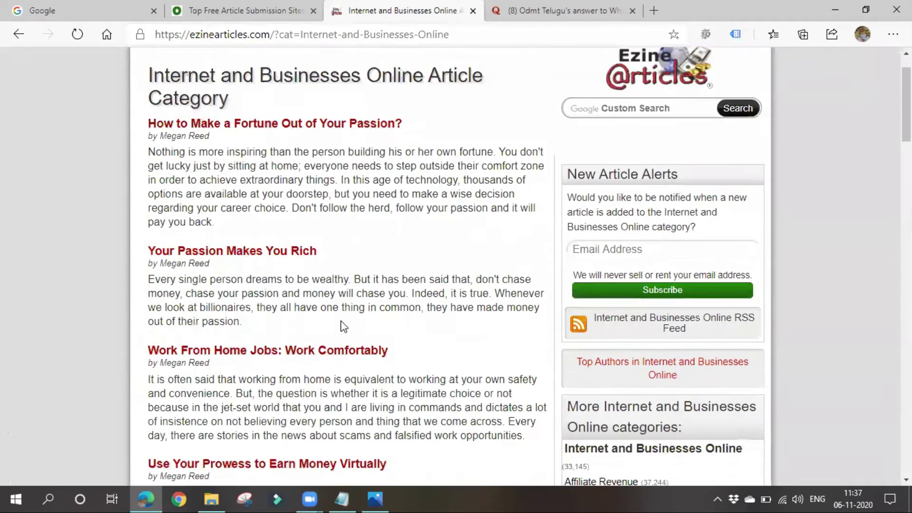
{"action": "scroll", "coordinate": [342, 326], "scroll_direction": "up", "scroll_amount": 8}
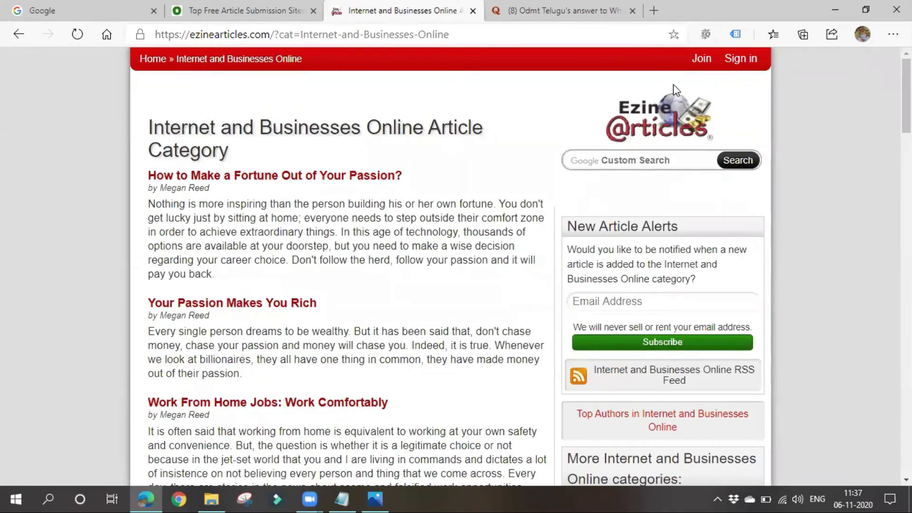
Step: Sign in to the EzineArticles author account and start a new article submission from the dashboard
{"action": "left_click", "coordinate": [737, 61]}
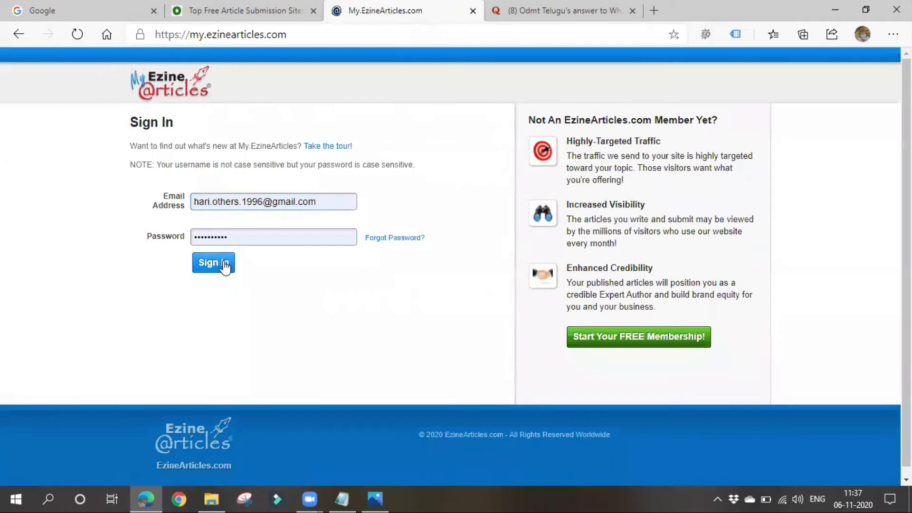
{"action": "left_click", "coordinate": [225, 267]}
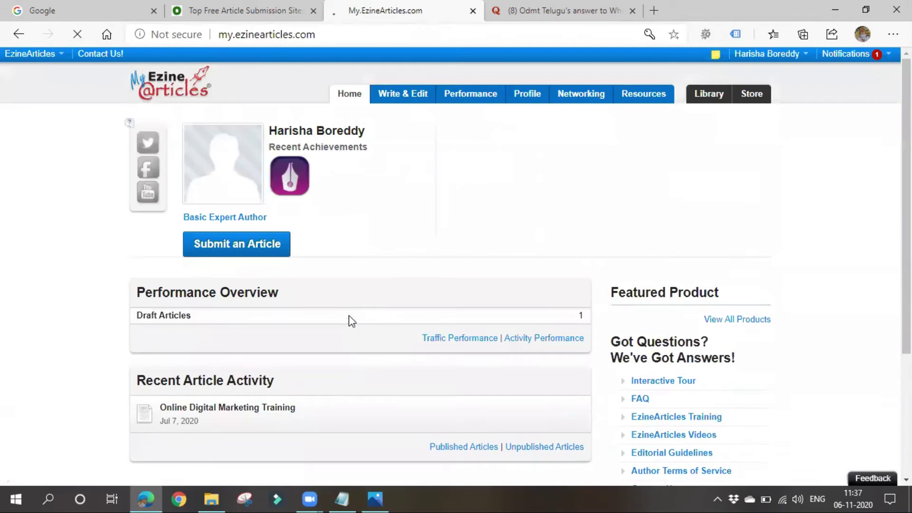
{"action": "scroll", "coordinate": [352, 195], "scroll_direction": "down", "scroll_amount": 4}
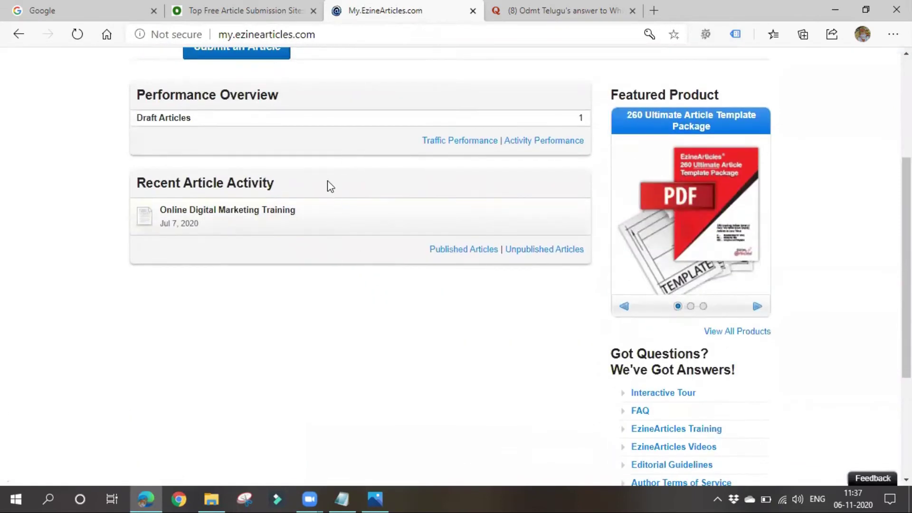
{"action": "scroll", "coordinate": [288, 309], "scroll_direction": "up", "scroll_amount": 4}
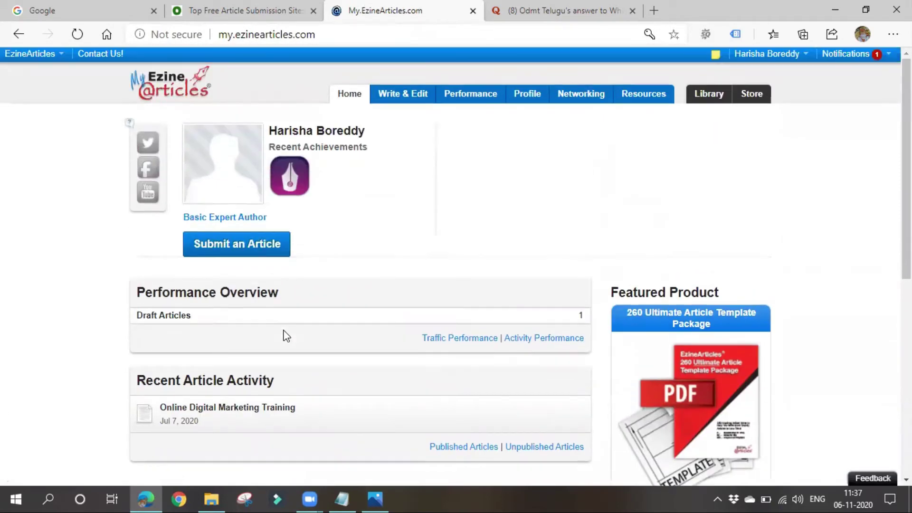
{"action": "left_click", "coordinate": [254, 247]}
{"action": "left_click", "coordinate": [254, 247]}
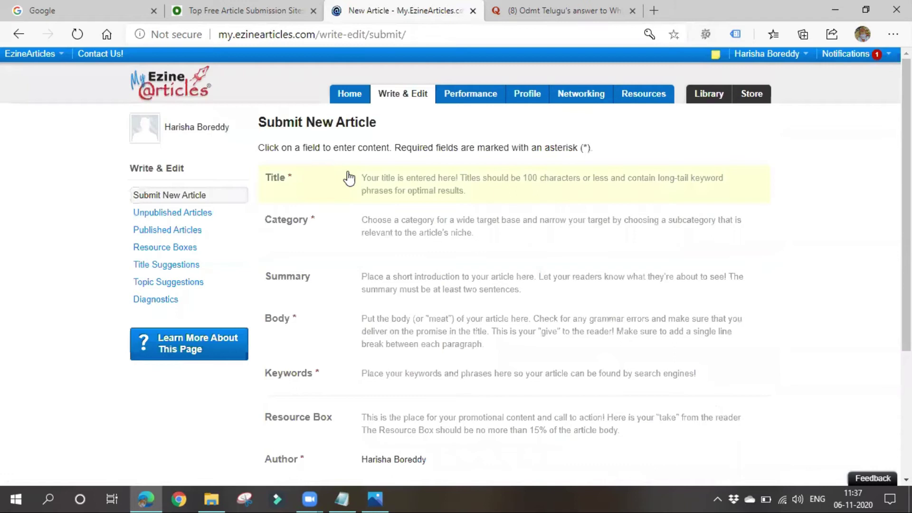
{"action": "left_click", "coordinate": [395, 176]}
{"action": "left_click", "coordinate": [700, 311]}
Step: Title the article draft 'Digital marketing' and save it
{"action": "left_click", "coordinate": [426, 207]}
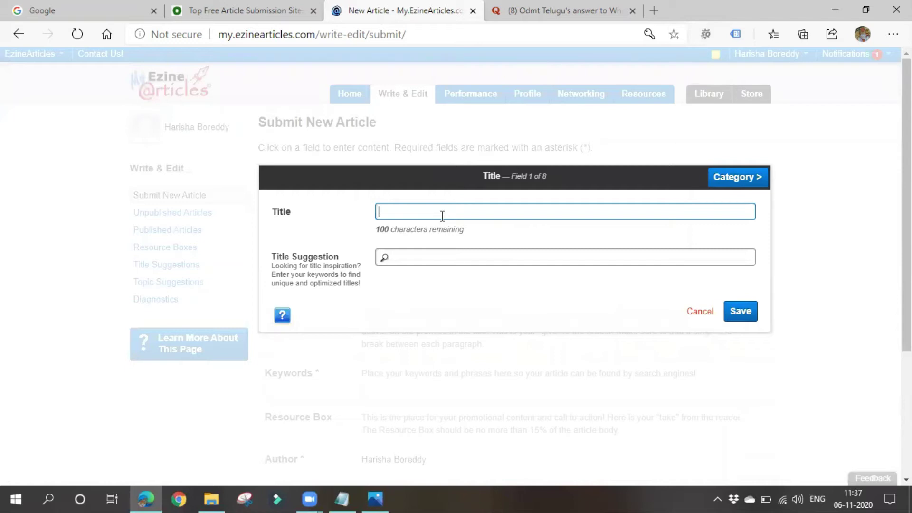
{"action": "type", "text": "Digital marketing"}
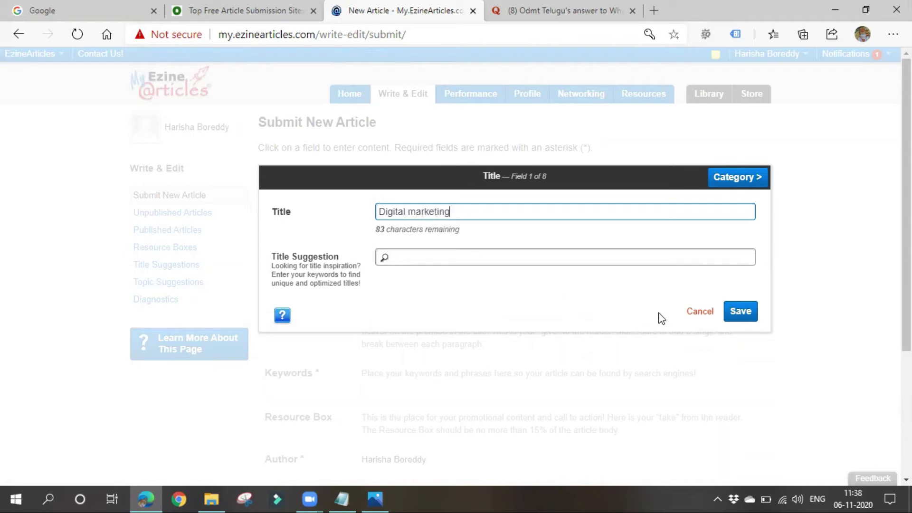
{"action": "left_click", "coordinate": [742, 314]}
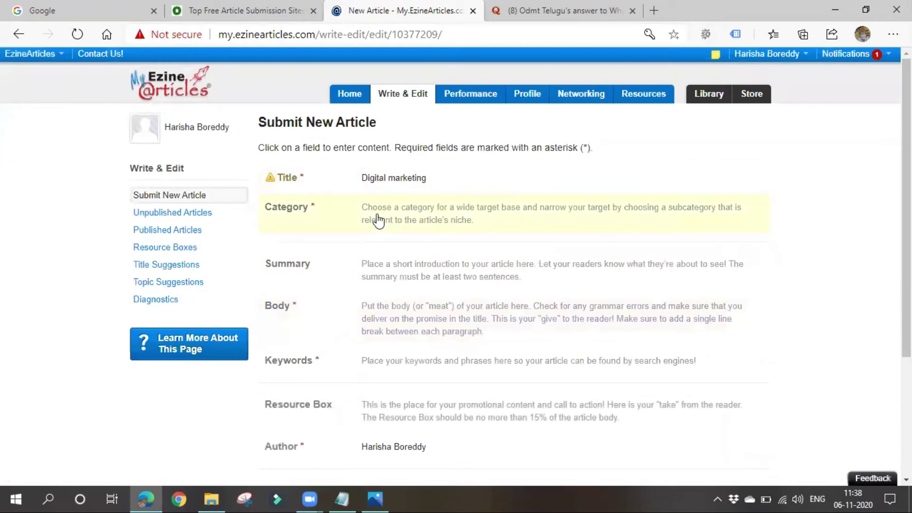
Step: Cancel the Category editor without choosing, check the title warning, and go to Published Articles
{"action": "left_click", "coordinate": [378, 220]}
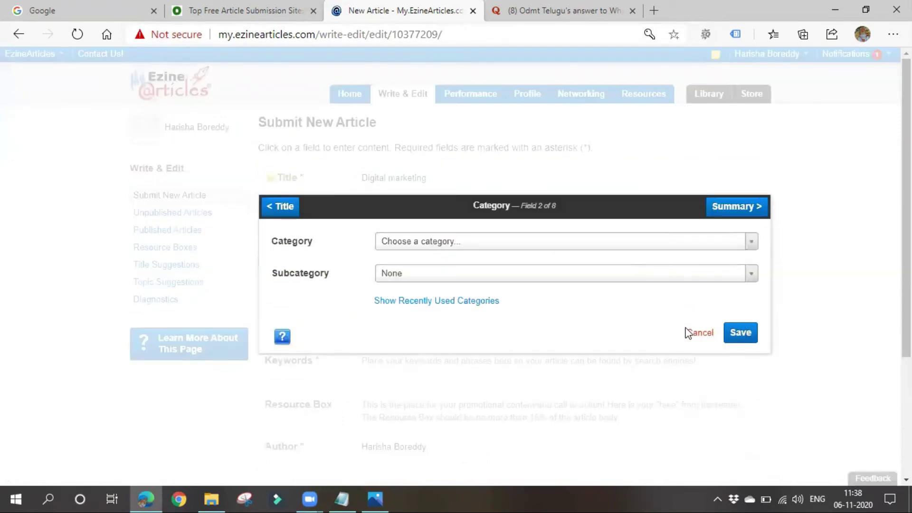
{"action": "left_click", "coordinate": [688, 333]}
{"action": "mouse_move", "coordinate": [272, 181]}
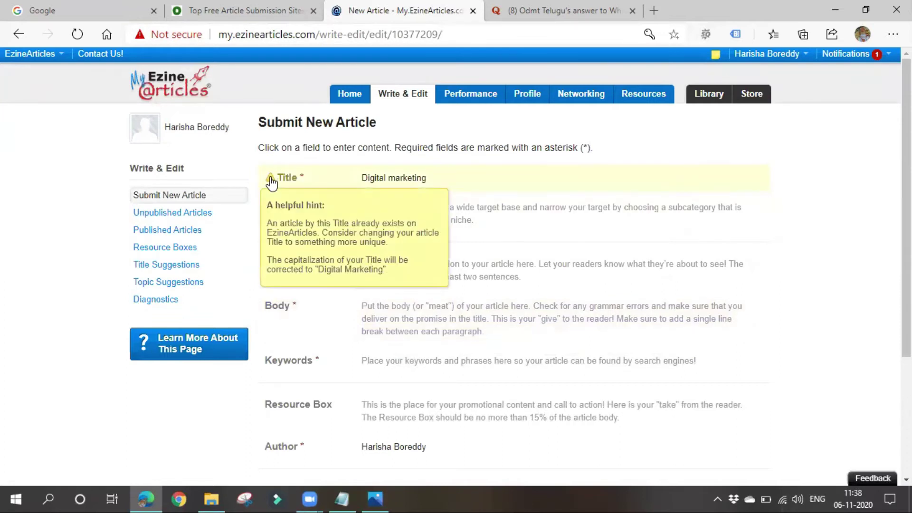
{"action": "right_click", "coordinate": [270, 180]}
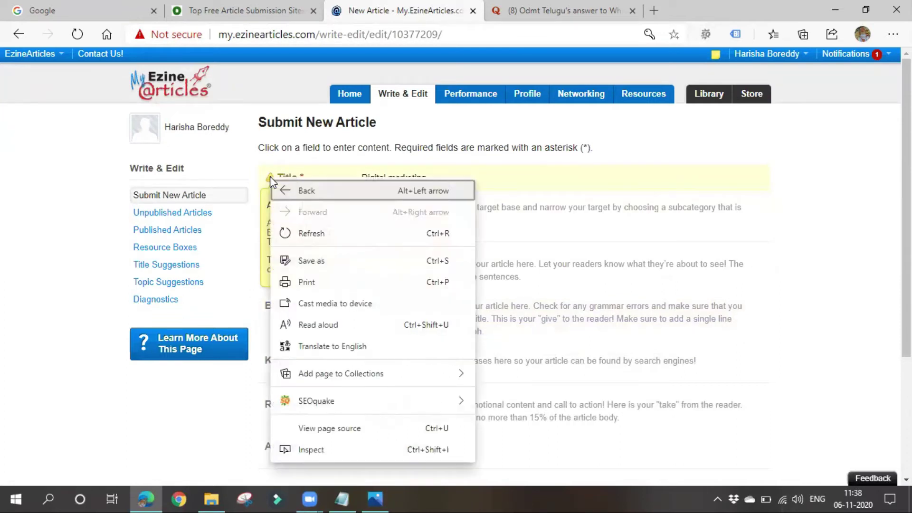
{"action": "left_click", "coordinate": [244, 229]}
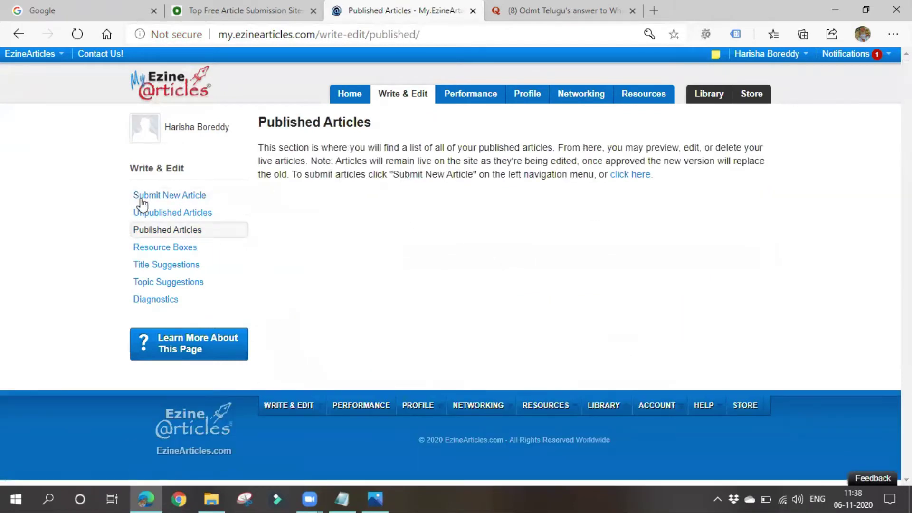
Step: Start a fresh article form and choose Internet and Businesses Online as its category
{"action": "left_click", "coordinate": [193, 204]}
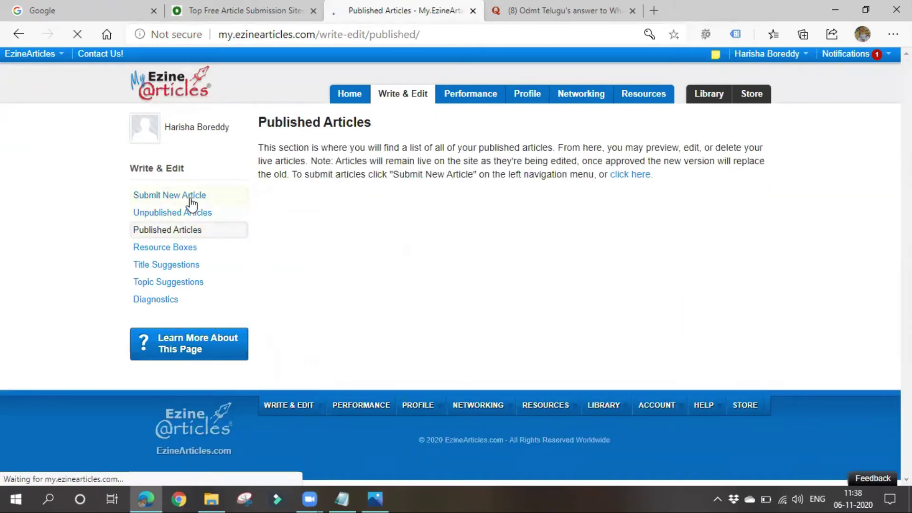
{"action": "left_click", "coordinate": [394, 234]}
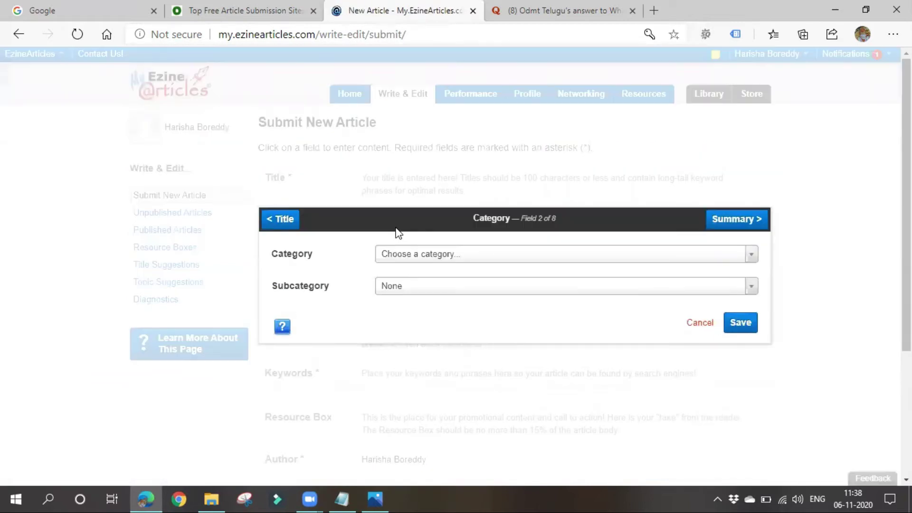
{"action": "left_click", "coordinate": [482, 260]}
{"action": "scroll", "coordinate": [417, 375], "scroll_direction": "down", "scroll_amount": 1}
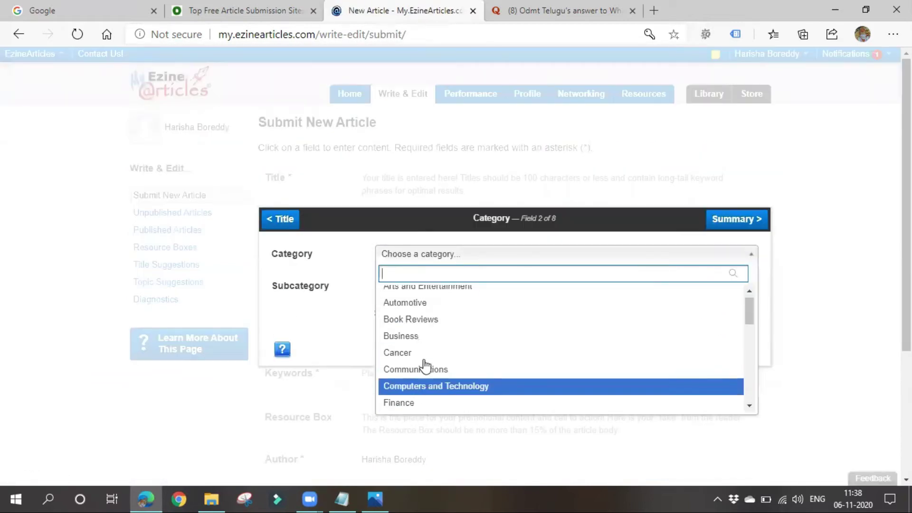
{"action": "scroll", "coordinate": [427, 353], "scroll_direction": "down", "scroll_amount": 2}
{"action": "scroll", "coordinate": [427, 352], "scroll_direction": "down", "scroll_amount": 3}
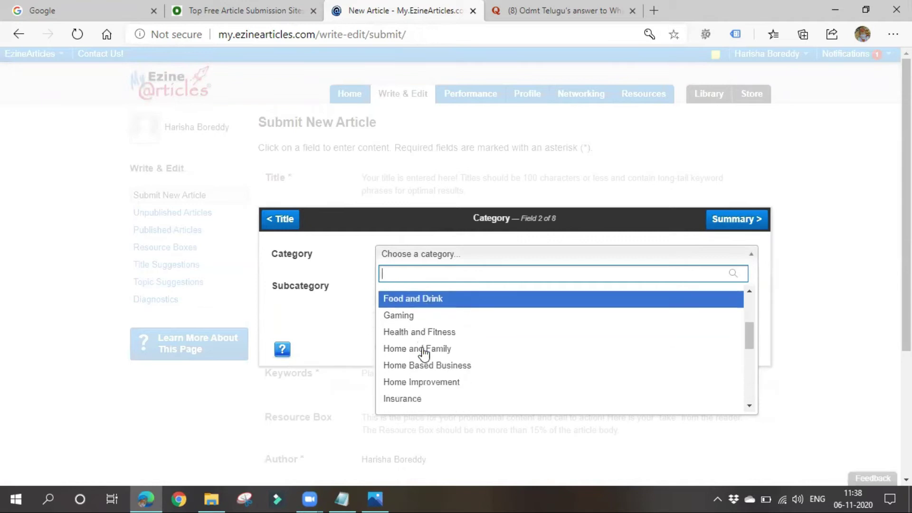
{"action": "scroll", "coordinate": [418, 370], "scroll_direction": "down", "scroll_amount": 3}
{"action": "scroll", "coordinate": [421, 340], "scroll_direction": "up", "scroll_amount": 1}
{"action": "left_click", "coordinate": [450, 318]}
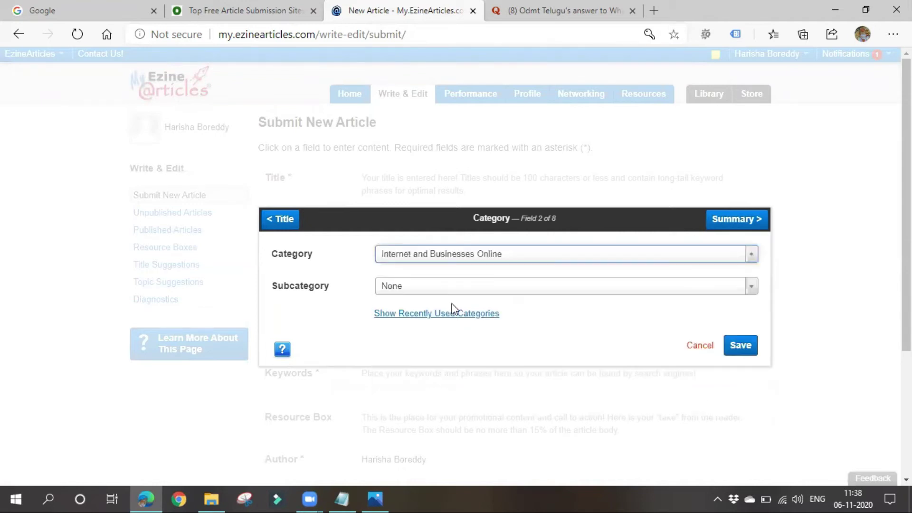
Step: Set the subcategory to Internet Marketing and save the category choice
{"action": "left_click", "coordinate": [449, 296]}
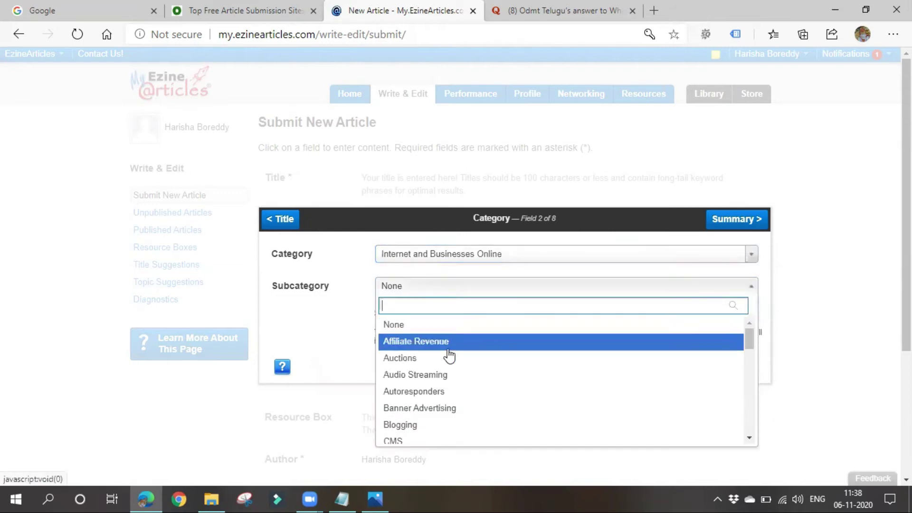
{"action": "right_click", "coordinate": [449, 400]}
{"action": "left_click", "coordinate": [446, 423]}
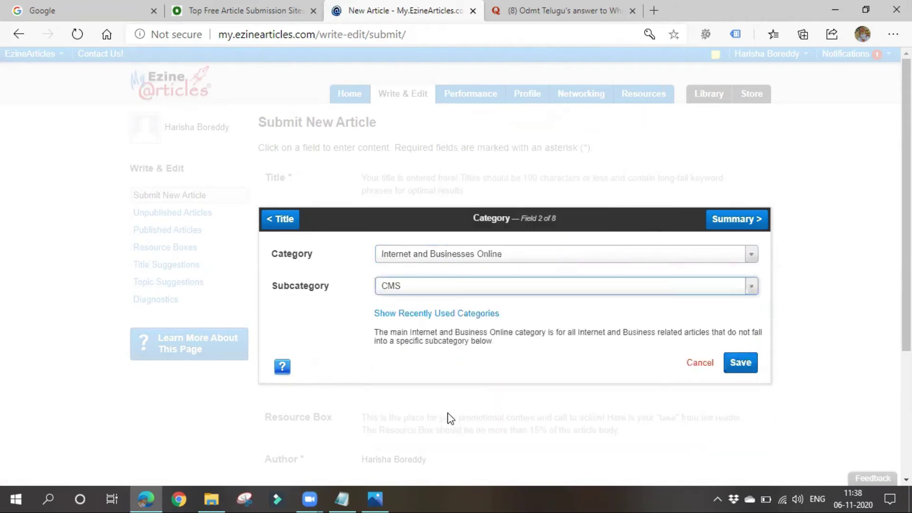
{"action": "left_click", "coordinate": [452, 296]}
{"action": "scroll", "coordinate": [451, 299], "scroll_direction": "down", "scroll_amount": 4}
{"action": "scroll", "coordinate": [429, 235], "scroll_direction": "down", "scroll_amount": 2}
{"action": "scroll", "coordinate": [432, 232], "scroll_direction": "down", "scroll_amount": 5}
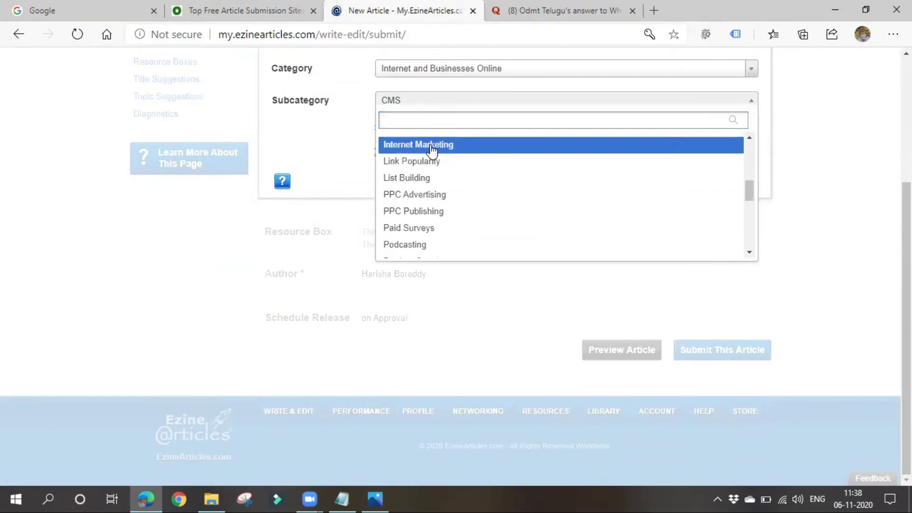
{"action": "left_click", "coordinate": [431, 145]}
{"action": "left_click", "coordinate": [756, 206]}
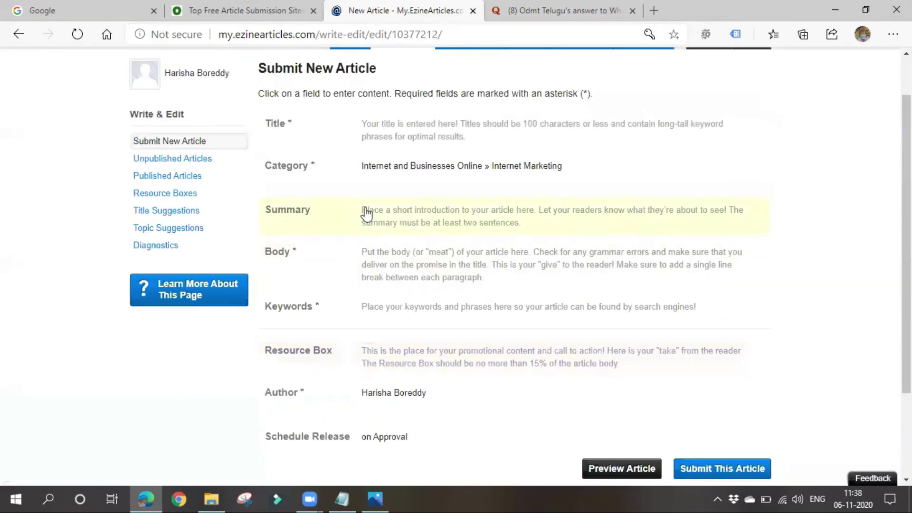
Step: Open the Summary editor and close it without entering a summary
{"action": "left_click", "coordinate": [426, 219]}
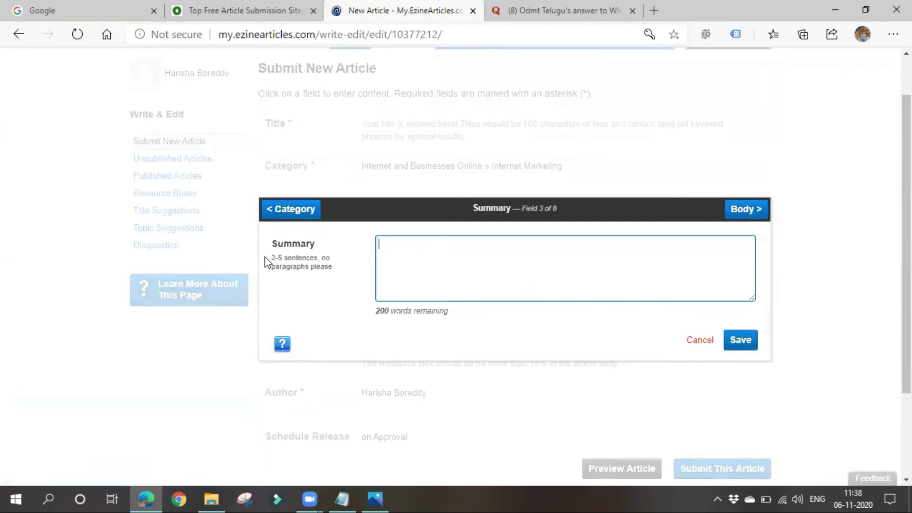
{"action": "left_click_drag", "start_coordinate": [264, 261], "coordinate": [325, 267]}
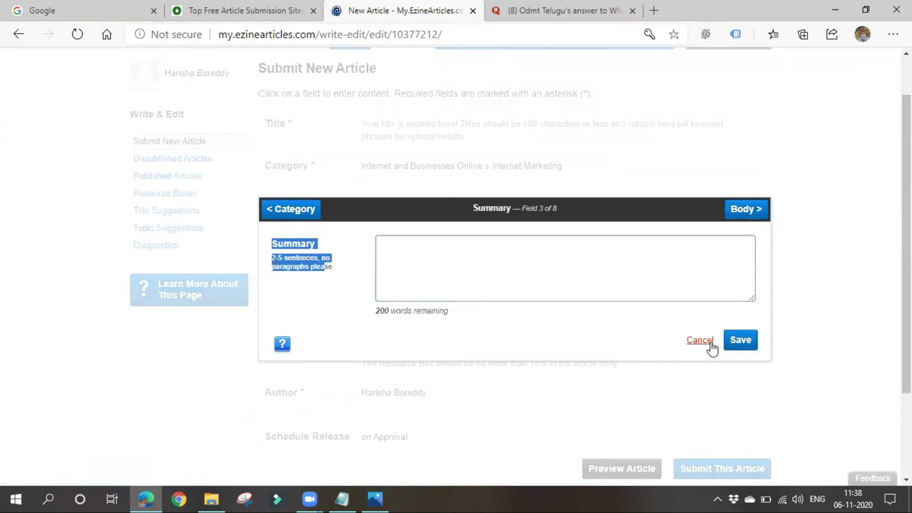
{"action": "left_click", "coordinate": [699, 340]}
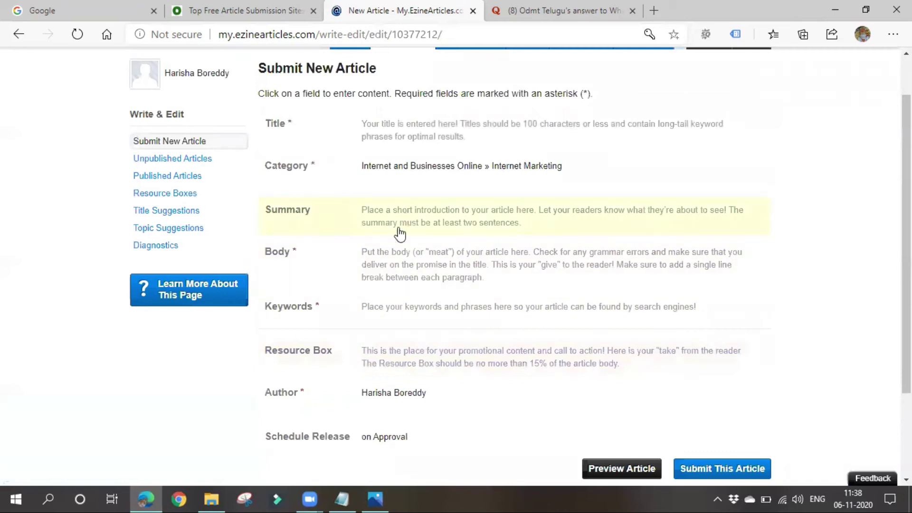
Step: Enter placeholder body text 'gagagaagag' and save it despite the 400-word minimum warning
{"action": "left_click", "coordinate": [393, 266]}
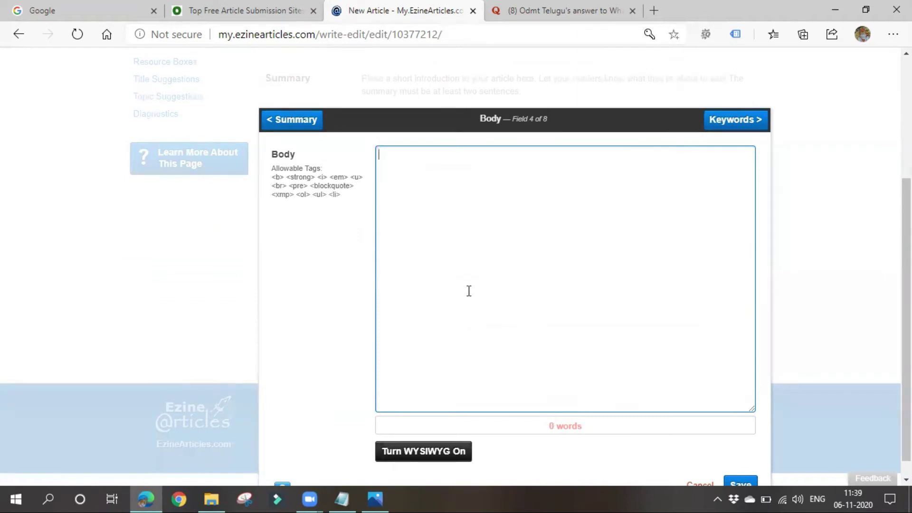
{"action": "type", "text": "gagagaagag"}
{"action": "scroll", "coordinate": [482, 306], "scroll_direction": "down", "scroll_amount": 1}
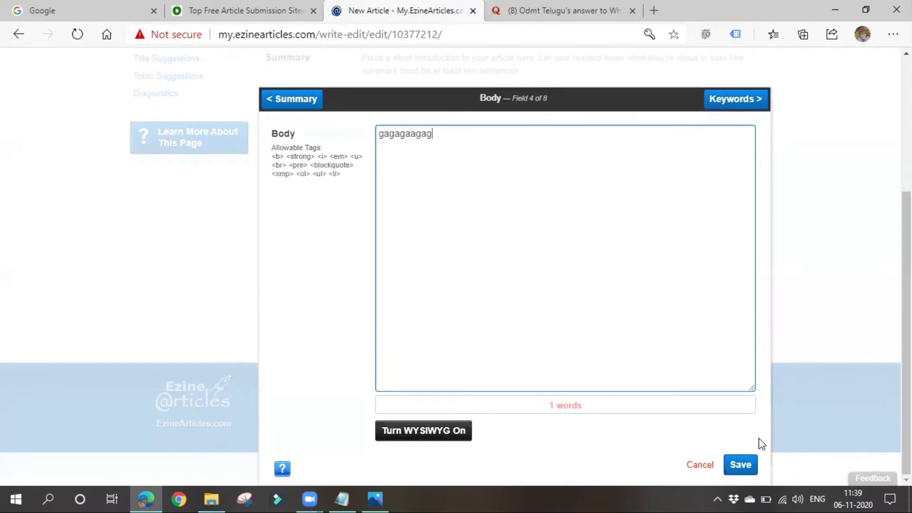
{"action": "left_click", "coordinate": [731, 466]}
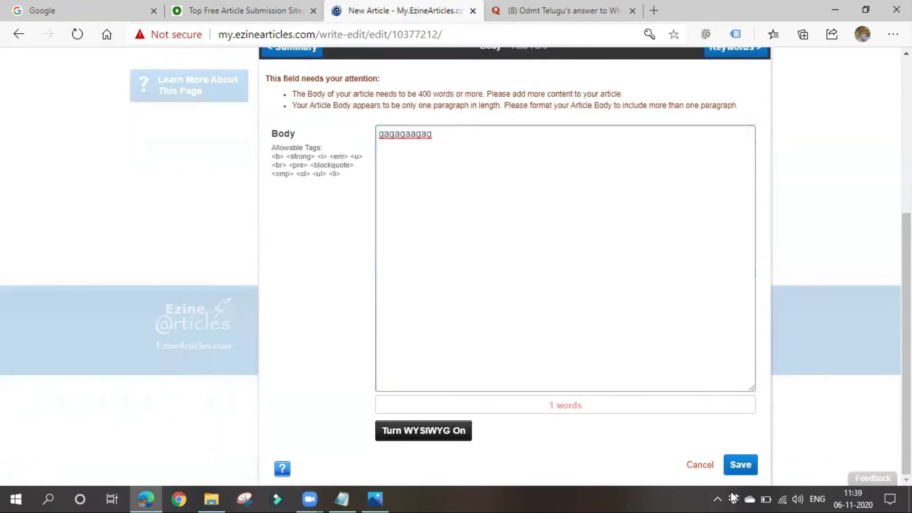
{"action": "left_click", "coordinate": [698, 465]}
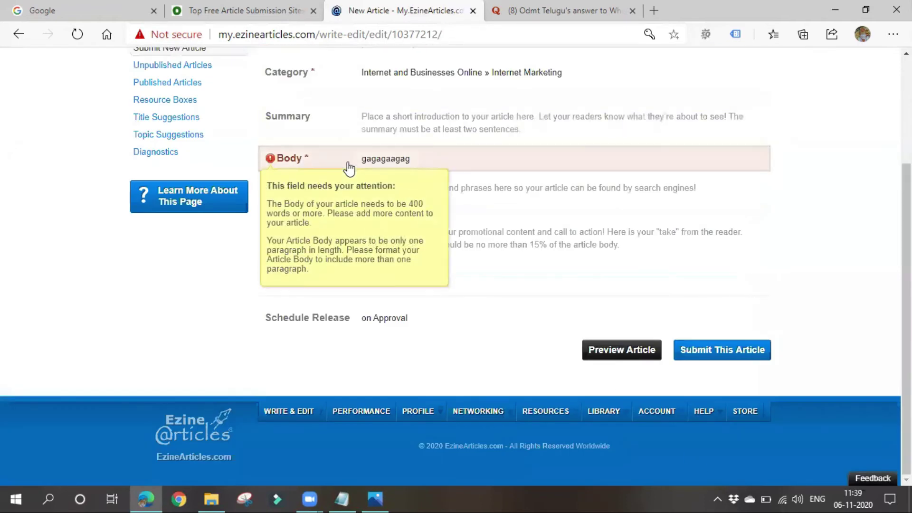
{"action": "left_click", "coordinate": [348, 164]}
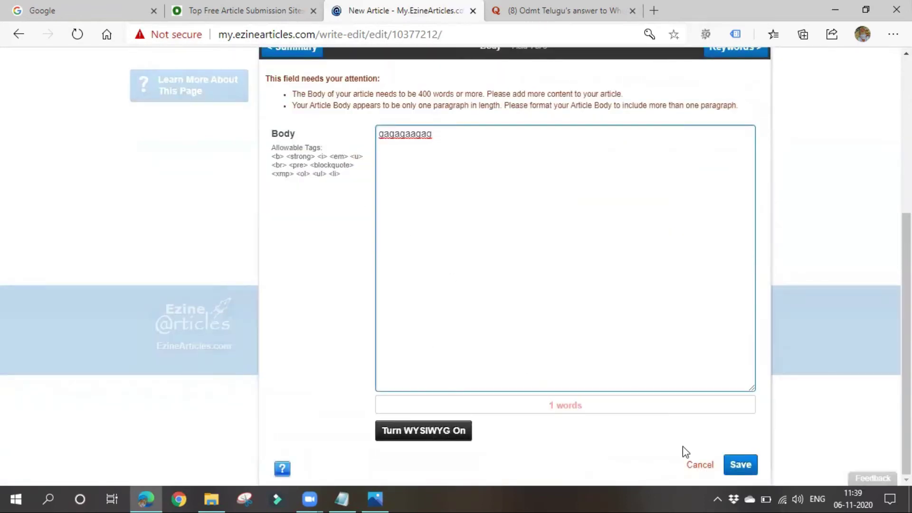
{"action": "left_click_drag", "start_coordinate": [406, 93], "coordinate": [485, 93]}
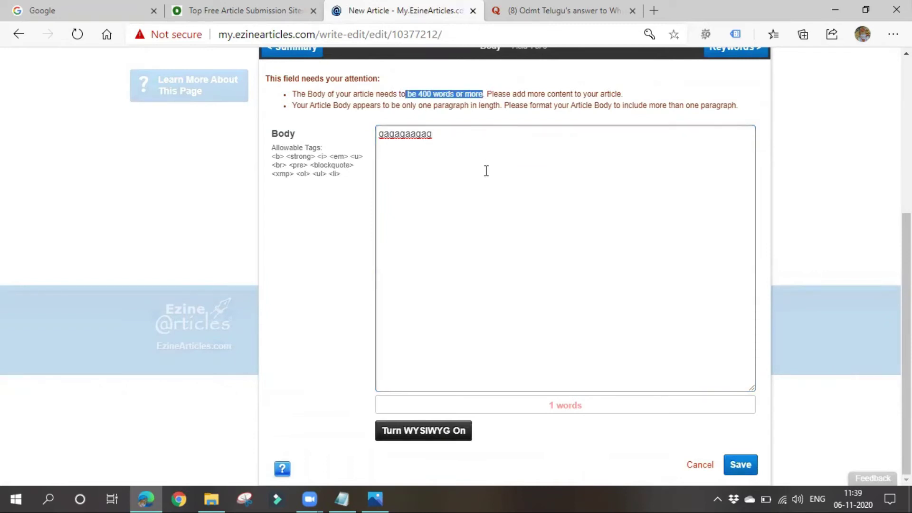
{"action": "left_click_drag", "start_coordinate": [394, 134], "coordinate": [428, 179]}
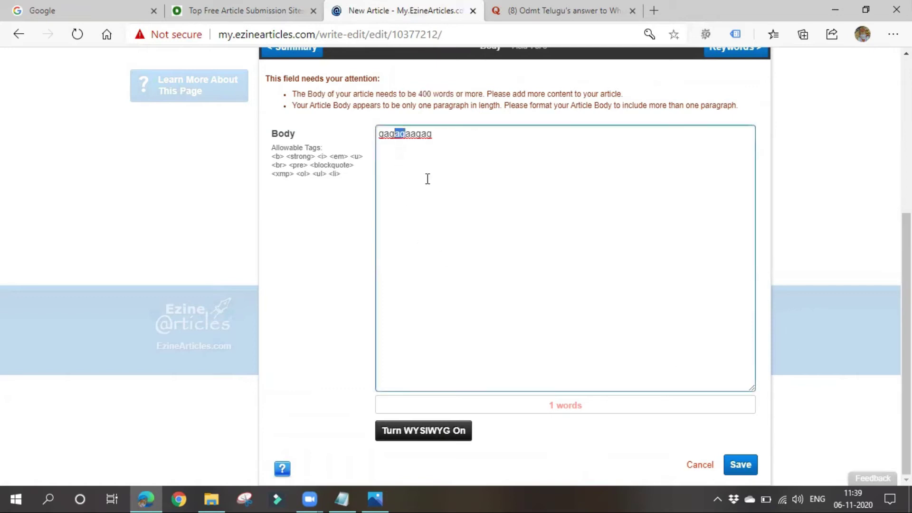
{"action": "left_click", "coordinate": [753, 464]}
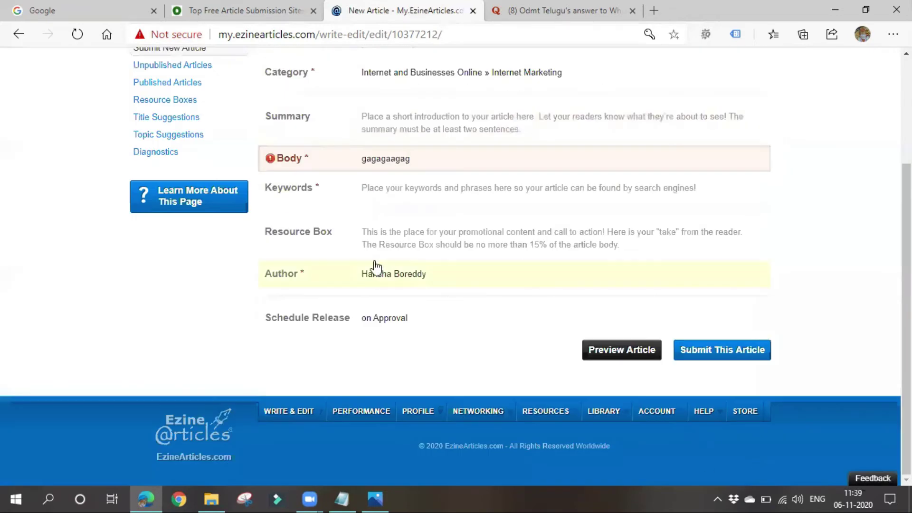
{"action": "scroll", "coordinate": [470, 337], "scroll_direction": "up", "scroll_amount": 1}
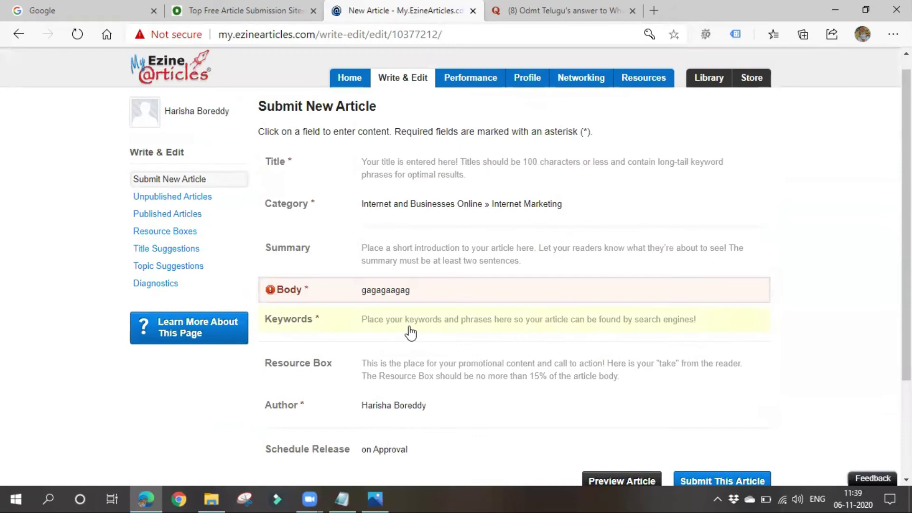
Step: Save keyword tags 'digital marketing' and 'online marketing', then bring up the Resource Box editor
{"action": "left_click", "coordinate": [410, 332]}
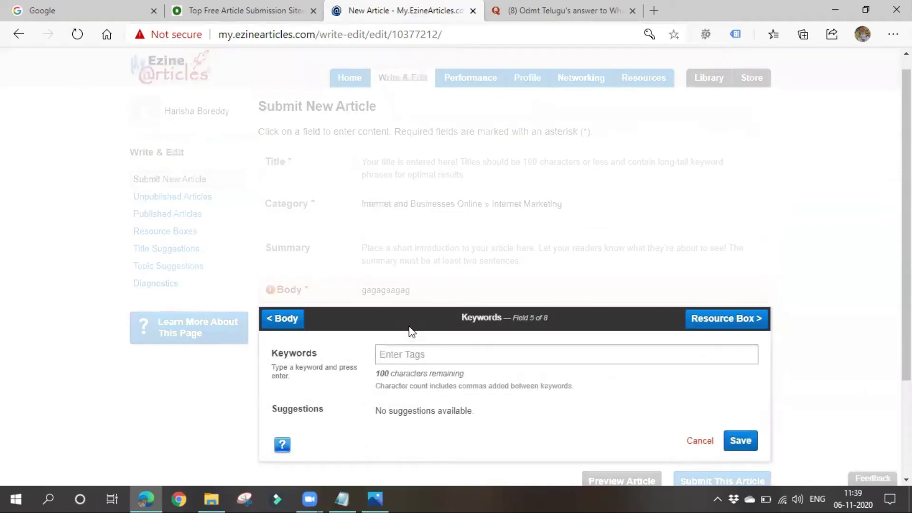
{"action": "left_click", "coordinate": [408, 353]}
{"action": "type", "text": "digit"}
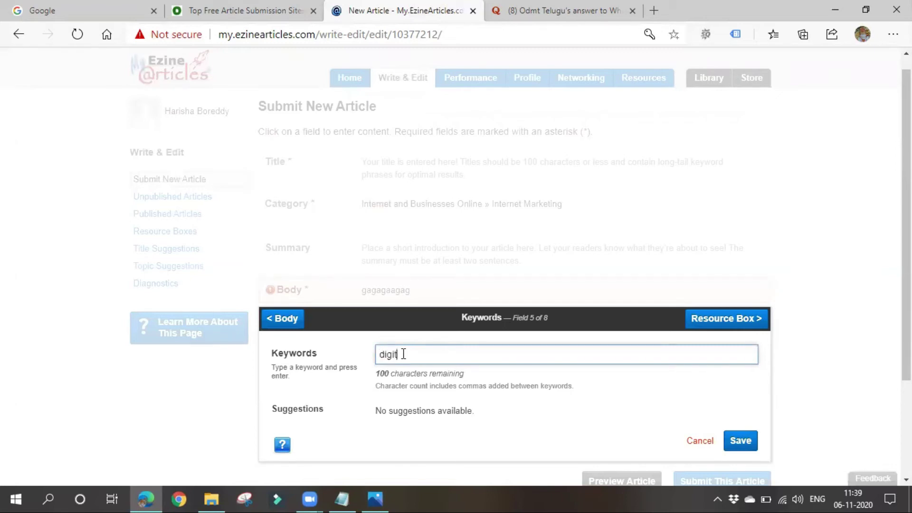
{"action": "type", "text": "al marketing"}
{"action": "key", "text": "Return"}
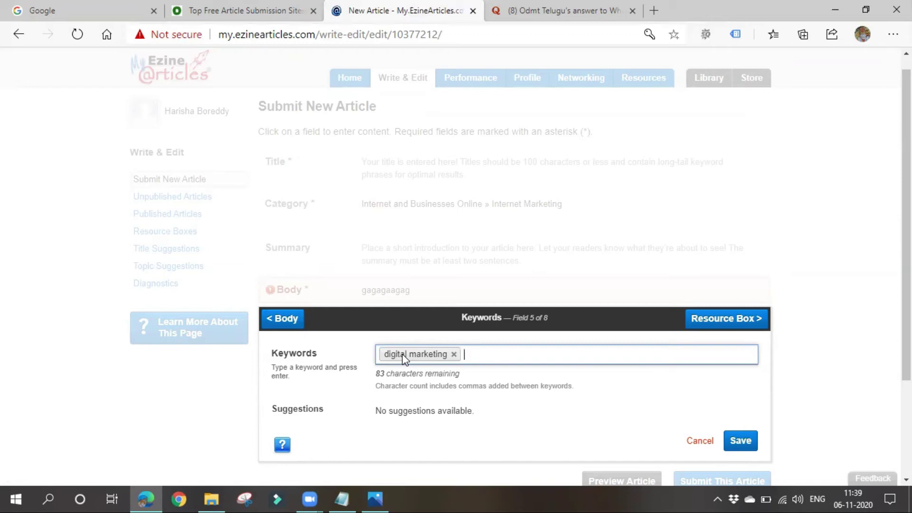
{"action": "type", "text": "onlin"}
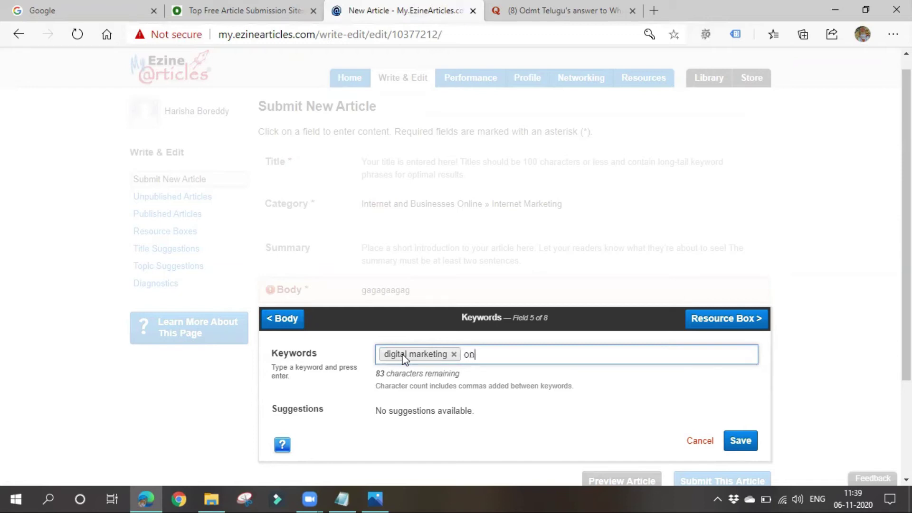
{"action": "type", "text": "e marketing"}
{"action": "key", "text": "Return"}
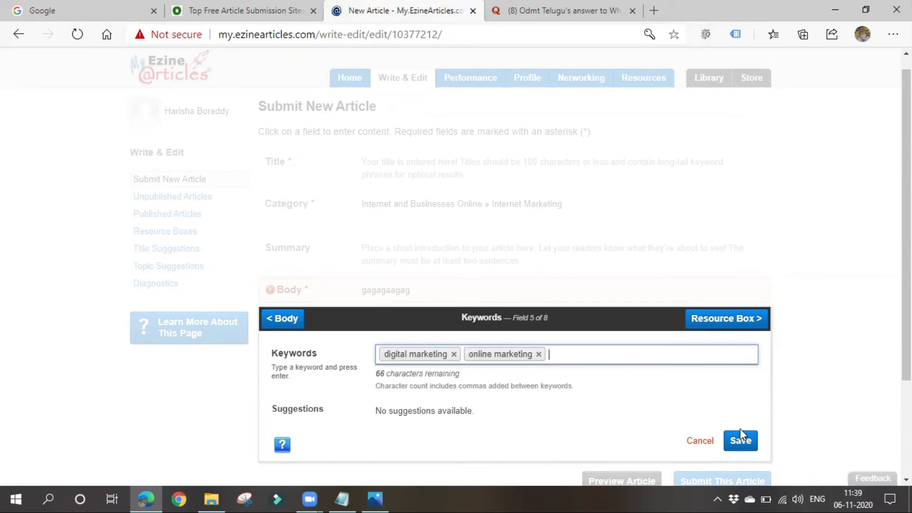
{"action": "left_click", "coordinate": [740, 442]}
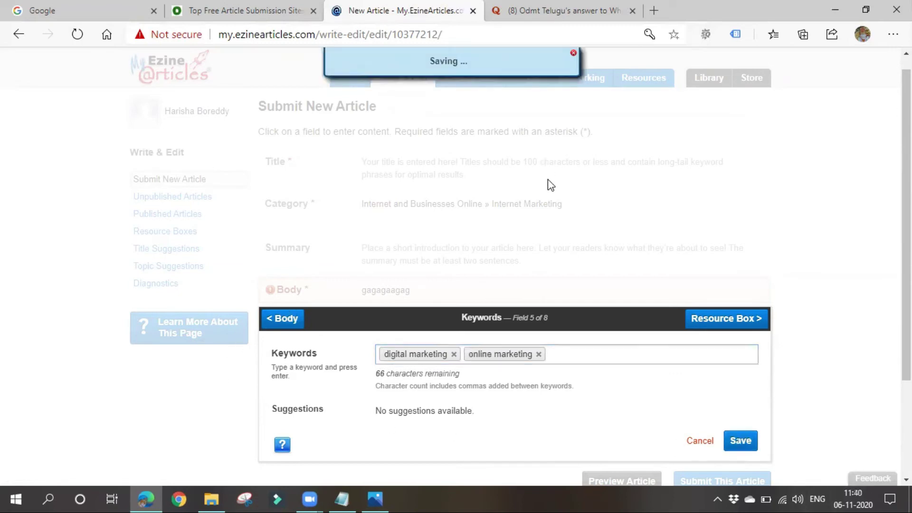
{"action": "scroll", "coordinate": [390, 292], "scroll_direction": "down", "scroll_amount": 1}
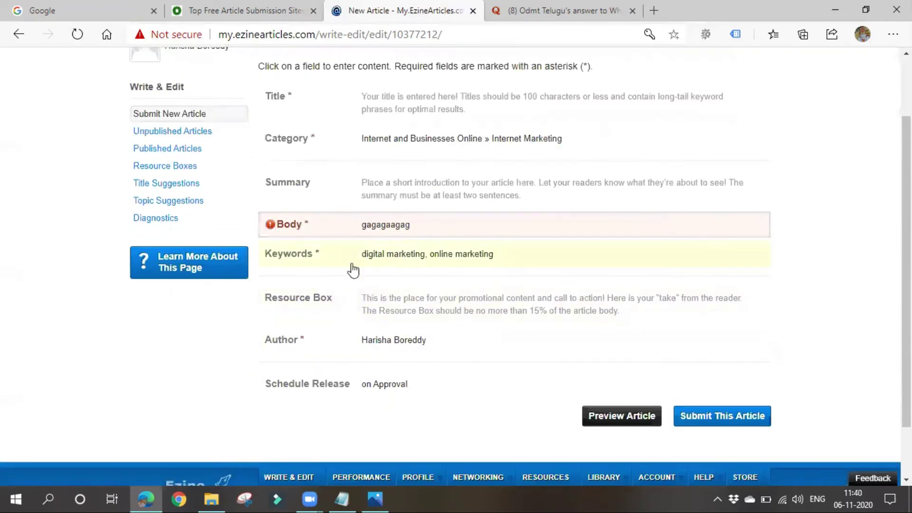
{"action": "left_click", "coordinate": [464, 309]}
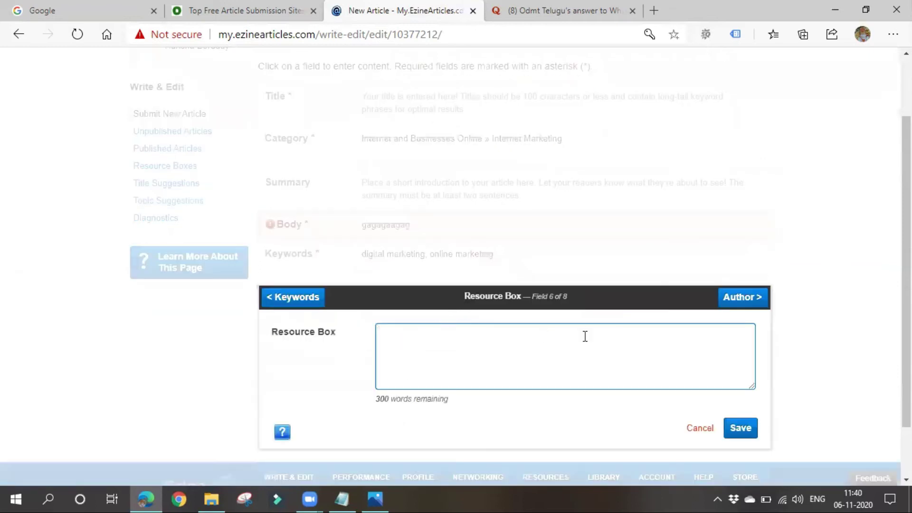
Step: Cancel the Resource Box editor twice, leaving it empty, and review the full submission form
{"action": "left_click", "coordinate": [699, 428]}
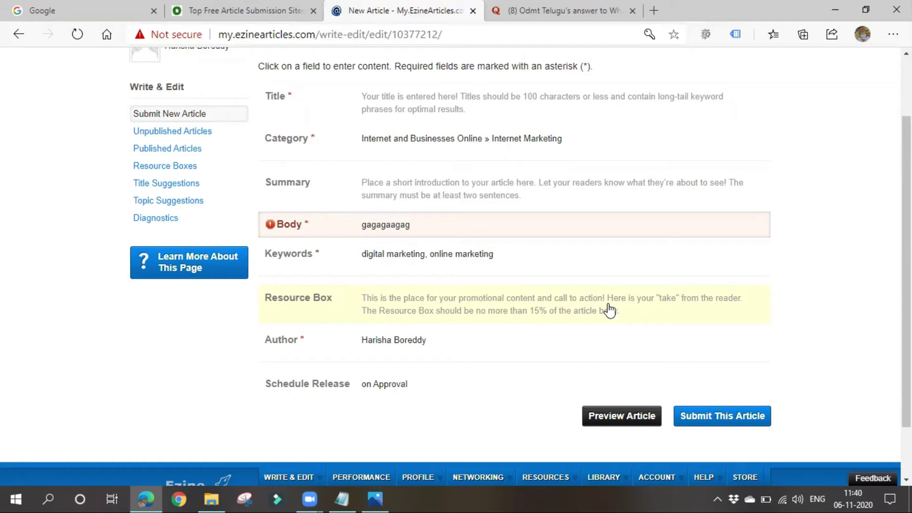
{"action": "left_click", "coordinate": [535, 314]}
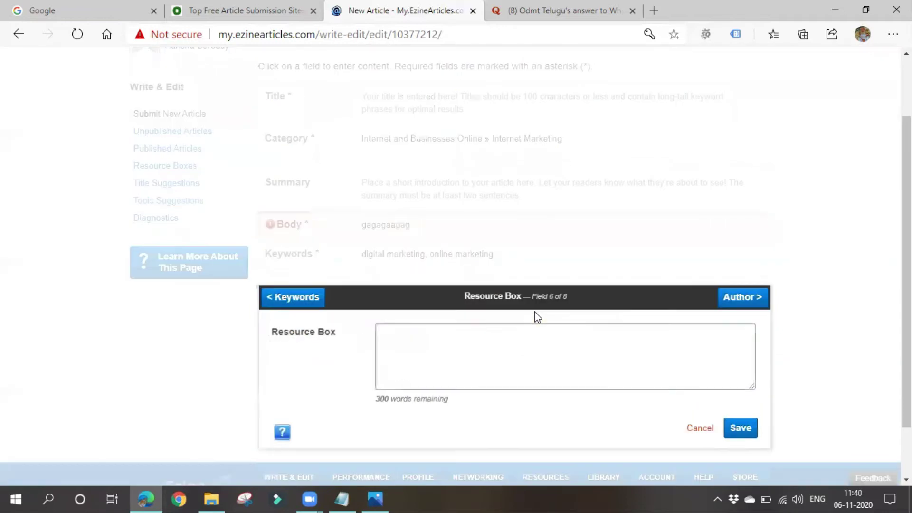
{"action": "left_click", "coordinate": [700, 435]}
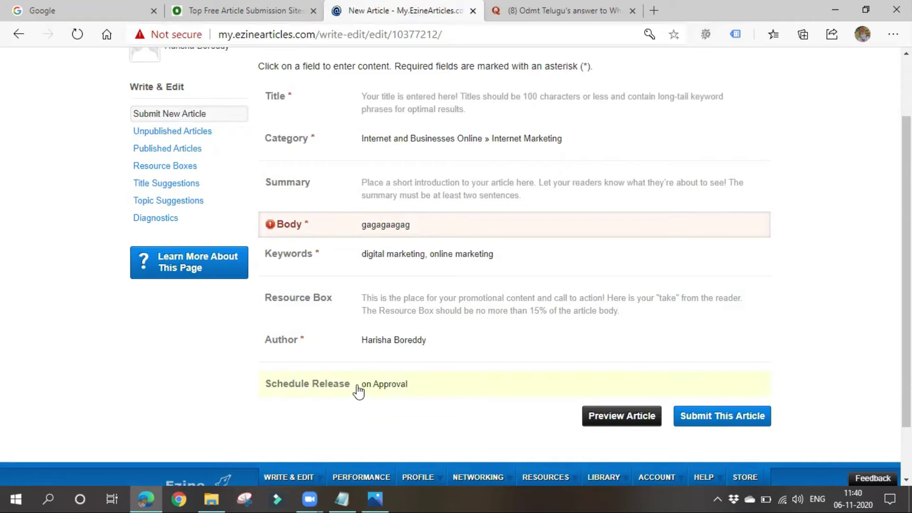
{"action": "scroll", "coordinate": [423, 401], "scroll_direction": "up", "scroll_amount": 2}
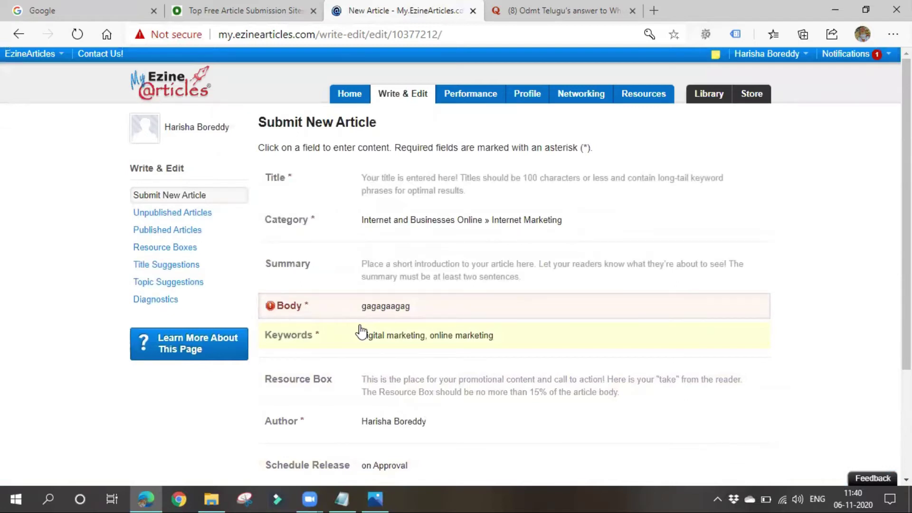
{"action": "scroll", "coordinate": [379, 384], "scroll_direction": "down", "scroll_amount": 3}
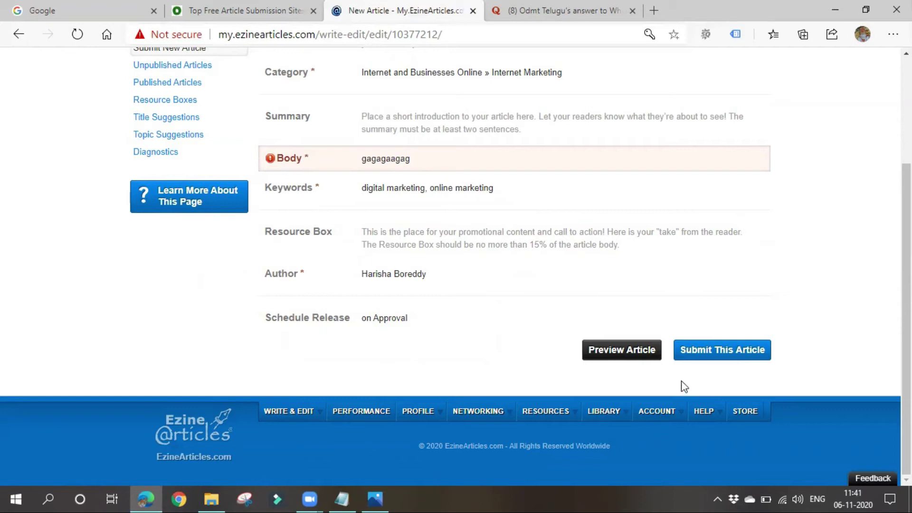
Step: Submit the article and dismiss the article suggestions notice
{"action": "left_click", "coordinate": [703, 360]}
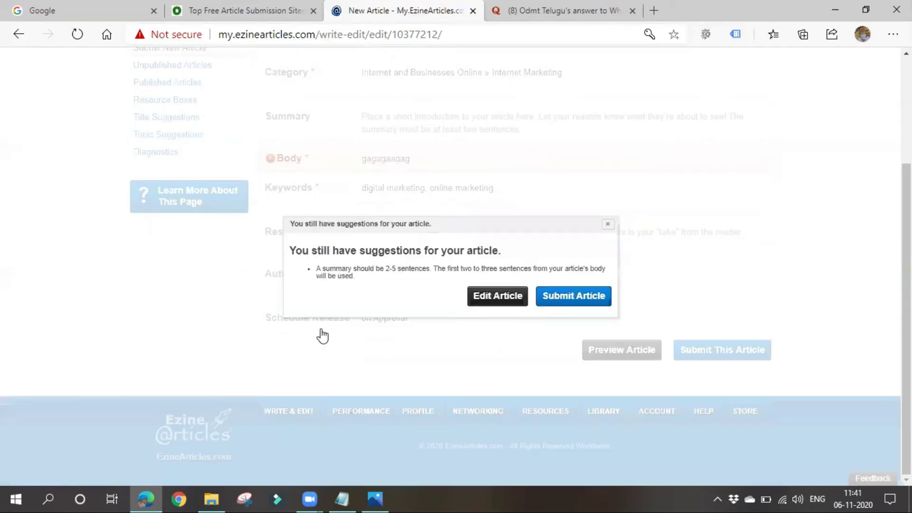
{"action": "left_click", "coordinate": [607, 223]}
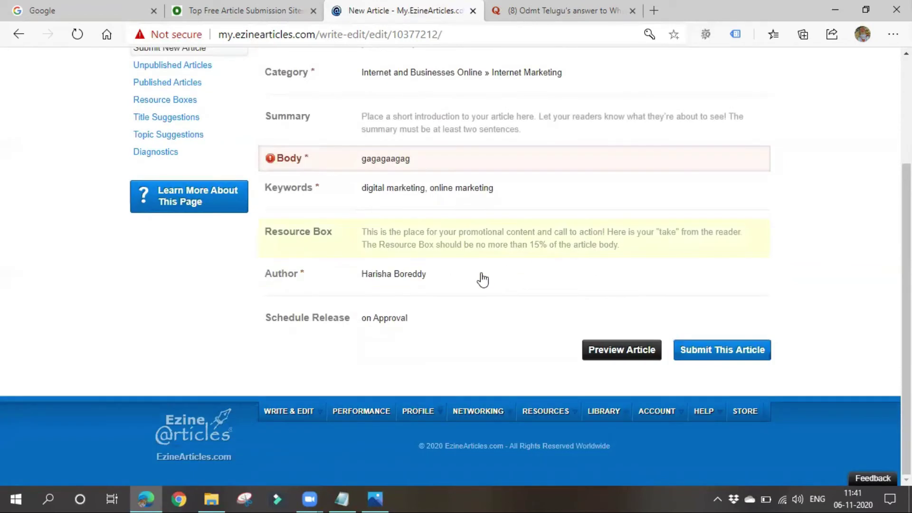
{"action": "scroll", "coordinate": [480, 279], "scroll_direction": "up", "scroll_amount": 3}
{"action": "scroll", "coordinate": [409, 395], "scroll_direction": "down", "scroll_amount": 3}
Step: Preview the article, close the preview, and bring the Off Page SEO Techniques image forward in Photos
{"action": "left_click", "coordinate": [602, 360]}
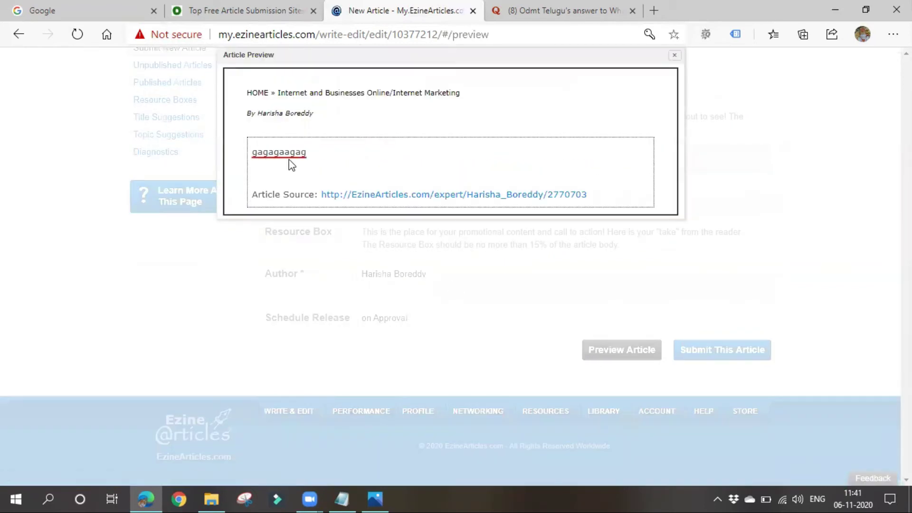
{"action": "left_click_drag", "start_coordinate": [306, 158], "coordinate": [252, 159]}
{"action": "left_click", "coordinate": [252, 158]}
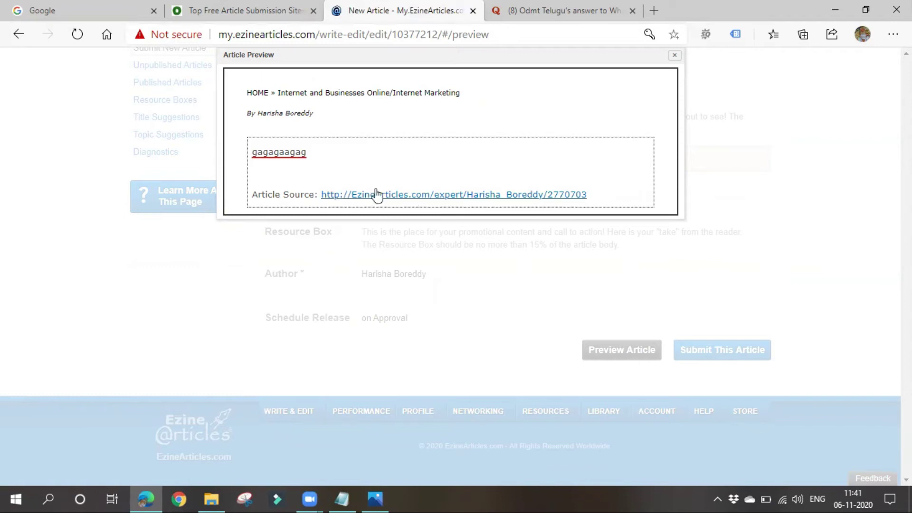
{"action": "left_click", "coordinate": [675, 61]}
{"action": "scroll", "coordinate": [359, 376], "scroll_direction": "up", "scroll_amount": 3}
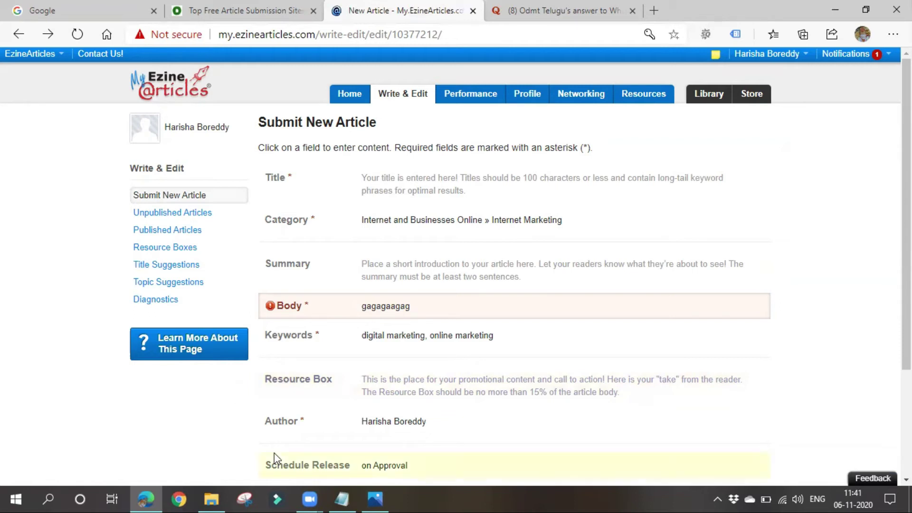
{"action": "left_click", "coordinate": [381, 497]}
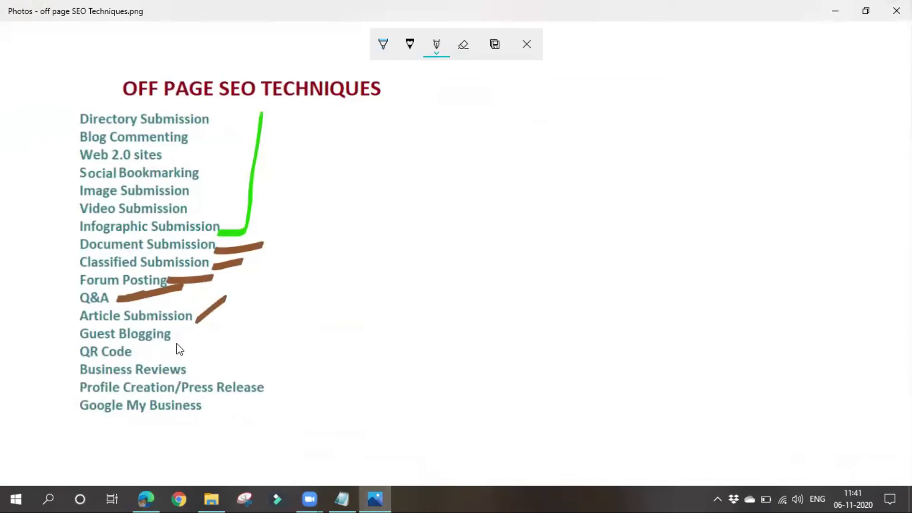
Step: Draw a brown pen stroke beside Guest Blogging on the Off Page SEO Techniques checklist
{"action": "left_click_drag", "start_coordinate": [174, 343], "coordinate": [196, 335]}
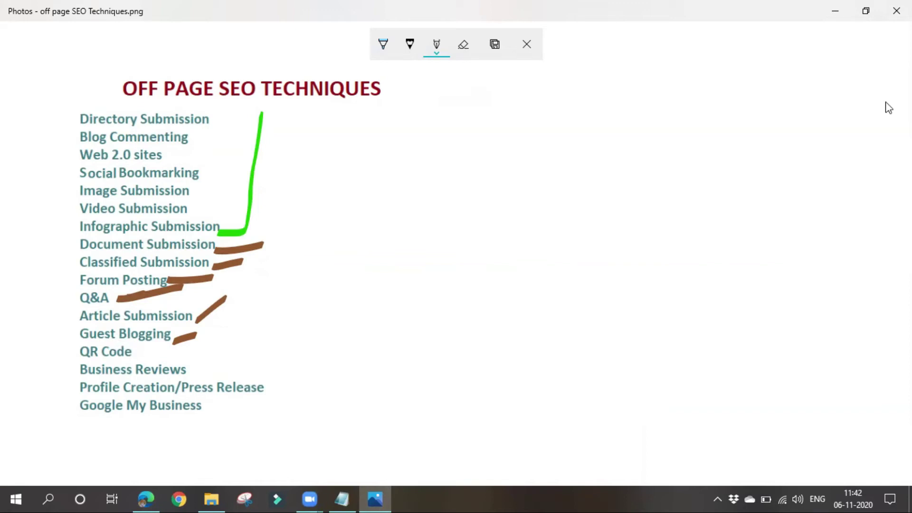
Step: Minimize the off-page SEO techniques image in Photos to reveal the EzineArticles submission form
{"action": "left_click", "coordinate": [835, 19]}
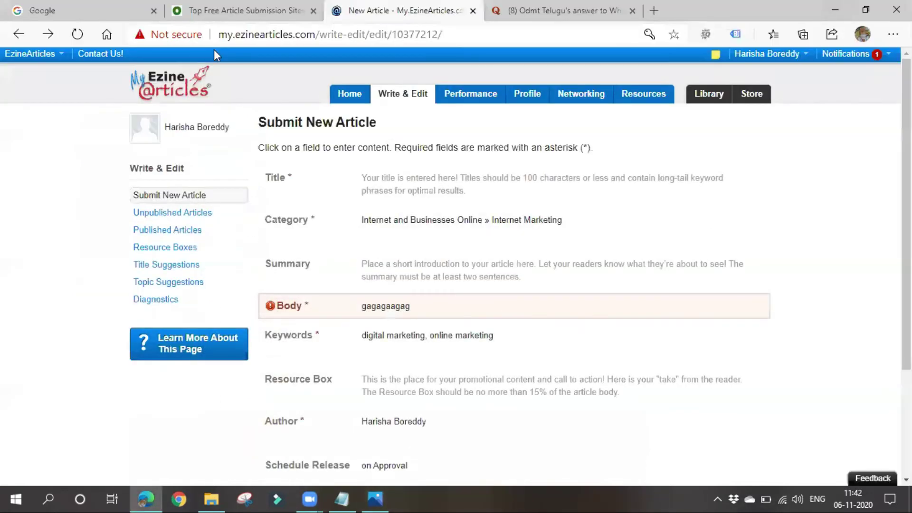
Step: Close the New Article draft and go back to the top of the Top Free Article Submission Sites List 2019 post
{"action": "left_click", "coordinate": [473, 11]}
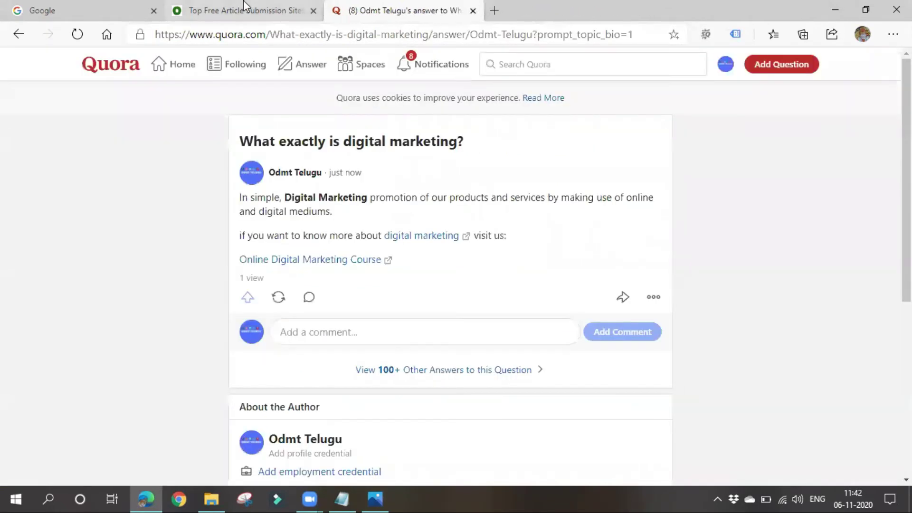
{"action": "left_click", "coordinate": [247, 9]}
{"action": "scroll", "coordinate": [544, 252], "scroll_direction": "up", "scroll_amount": 20}
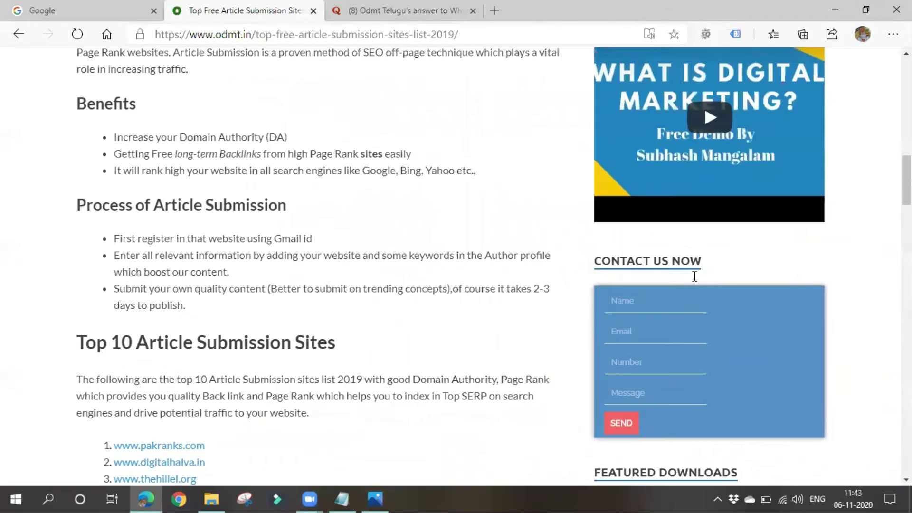
{"action": "scroll", "coordinate": [679, 290], "scroll_direction": "up", "scroll_amount": 10}
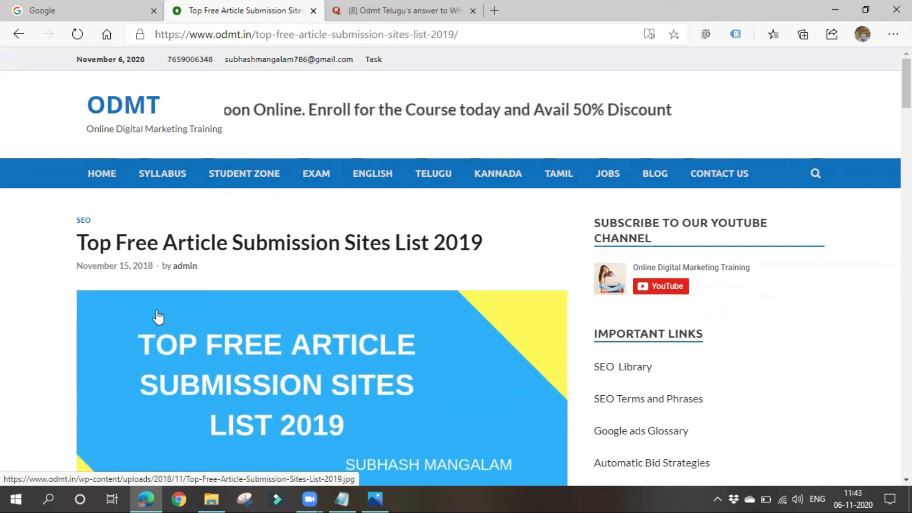
Step: Search Google for 'write for us + Digital marketing'
{"action": "left_click", "coordinate": [40, 5]}
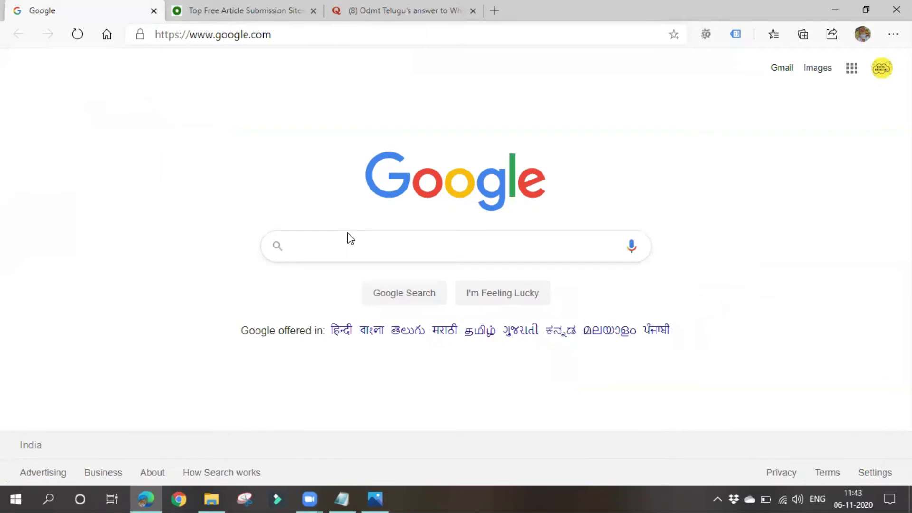
{"action": "type", "text": "wr"}
{"action": "type", "text": "it"}
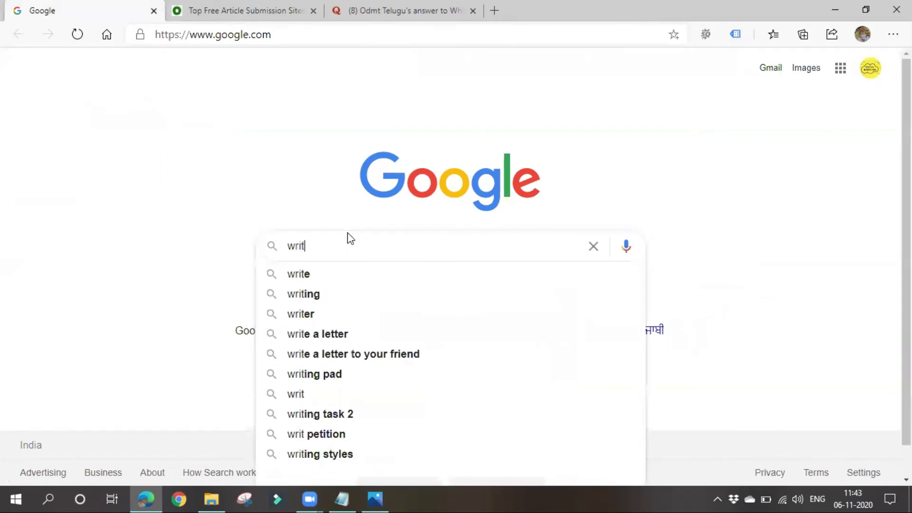
{"action": "type", "text": "e for"}
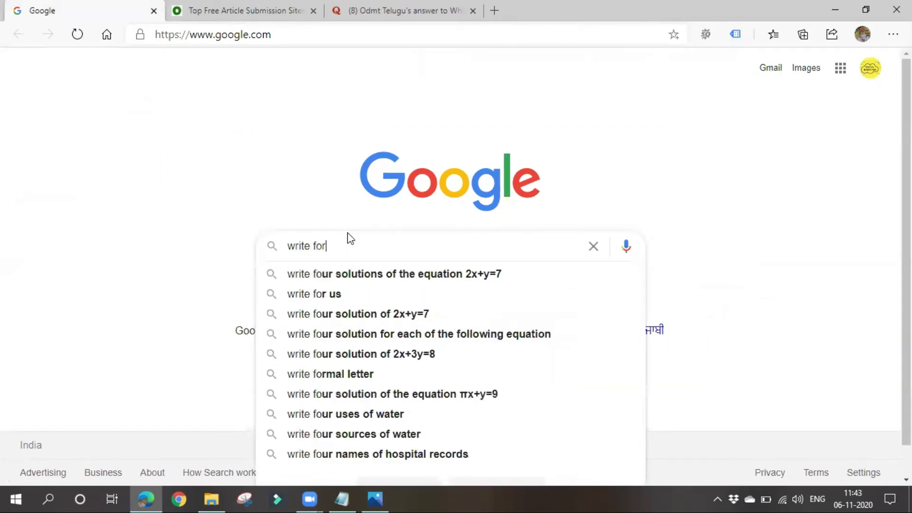
{"action": "type", "text": " us +"}
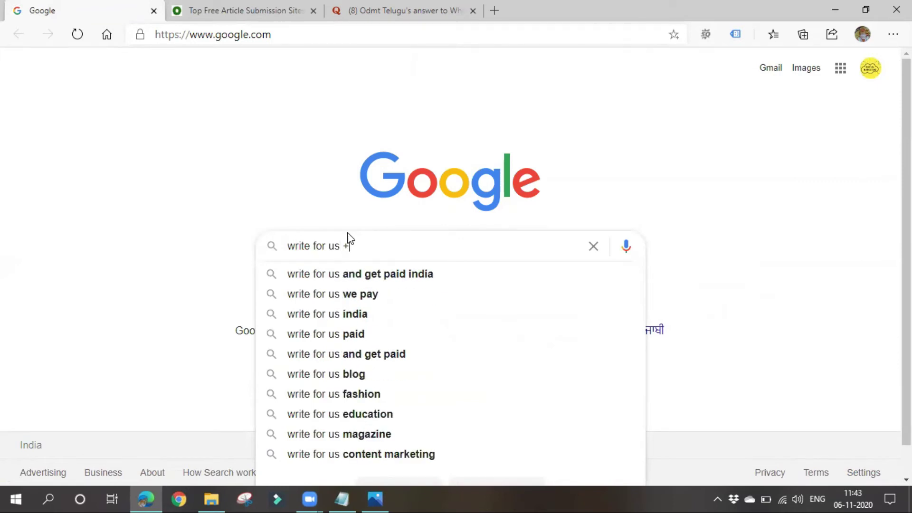
{"action": "type", "text": " Digital market"}
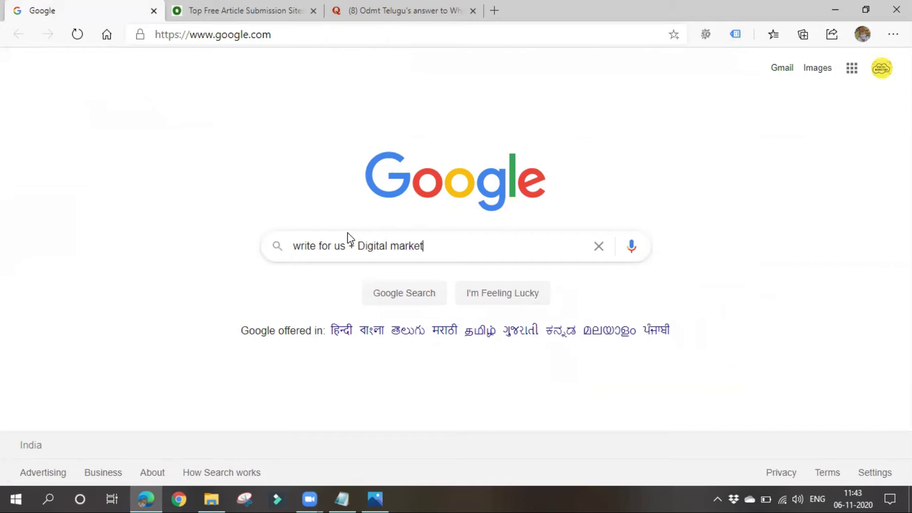
{"action": "type", "text": "ing"}
{"action": "key", "text": "Return"}
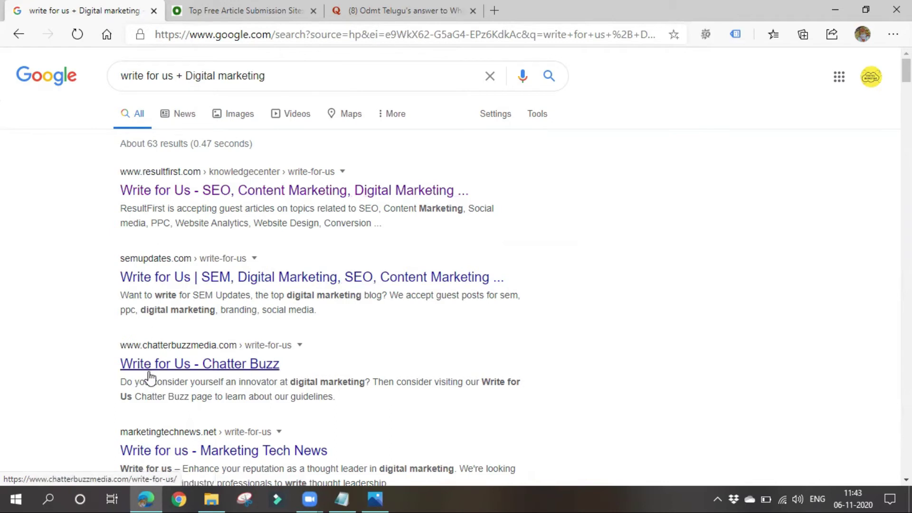
Step: Fix the spacing after the plus sign in the query and rerun the search
{"action": "left_click_drag", "start_coordinate": [184, 77], "coordinate": [283, 77]}
{"action": "left_click", "coordinate": [182, 77]}
{"action": "left_click_drag", "start_coordinate": [184, 77], "coordinate": [318, 76]}
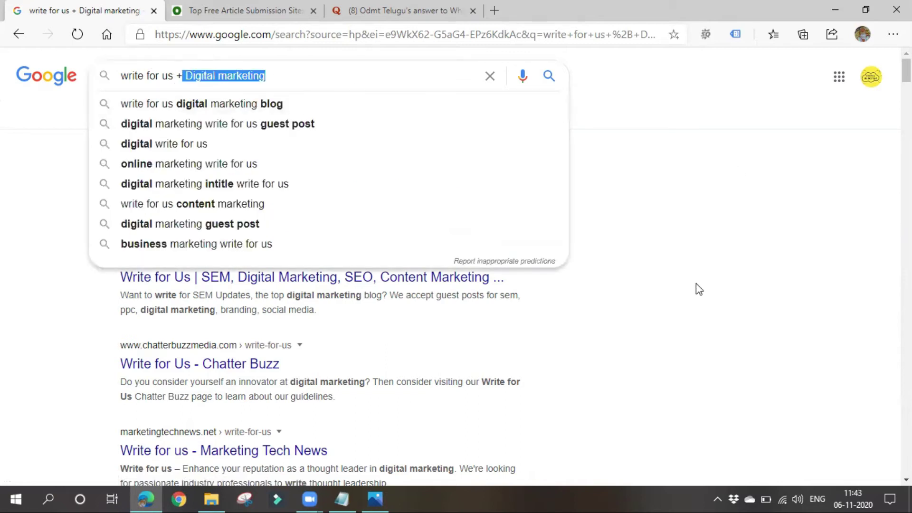
{"action": "key", "text": "Left"}
{"action": "key", "text": "Return"}
{"action": "left_click_drag", "start_coordinate": [185, 77], "coordinate": [352, 76]}
Step: Search the ODMT site for 'guest blogging' using its site search
{"action": "left_click", "coordinate": [291, 6]}
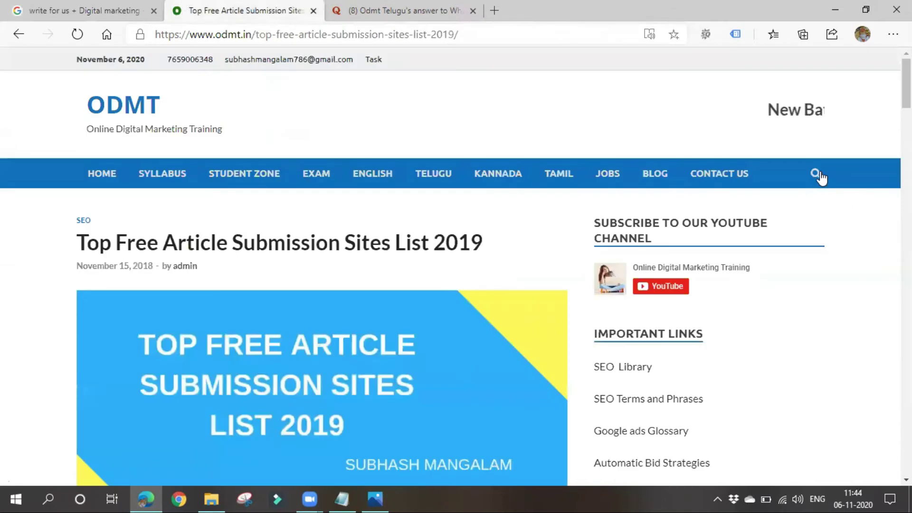
{"action": "left_click", "coordinate": [815, 173]}
{"action": "left_click", "coordinate": [678, 200]}
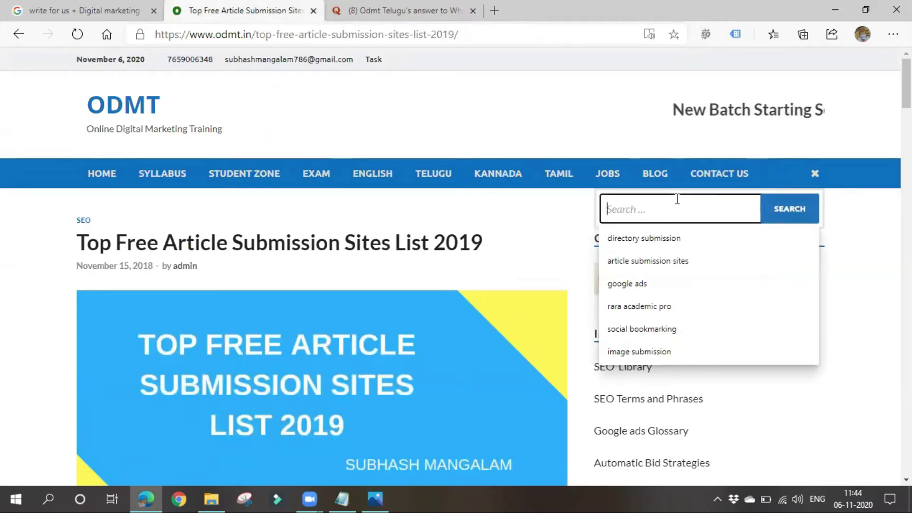
{"action": "type", "text": "guest blogging"}
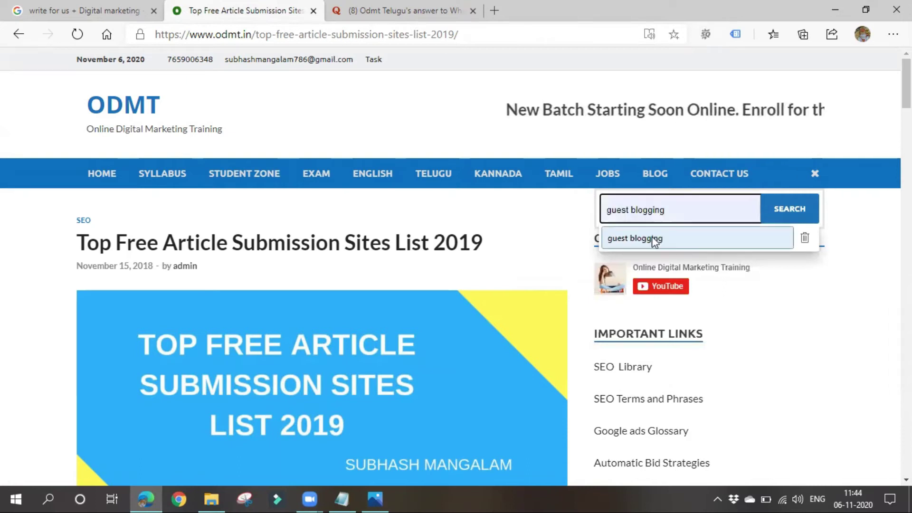
{"action": "left_click", "coordinate": [647, 238]}
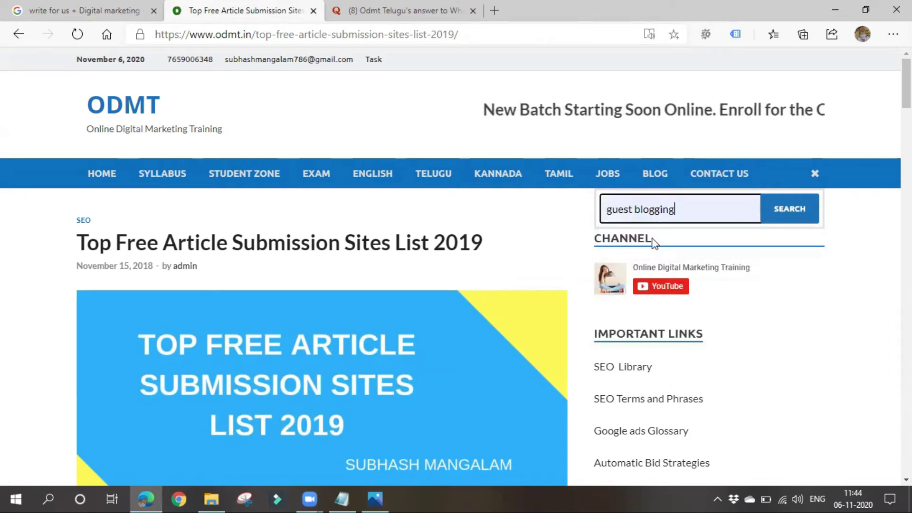
{"action": "left_click", "coordinate": [780, 222]}
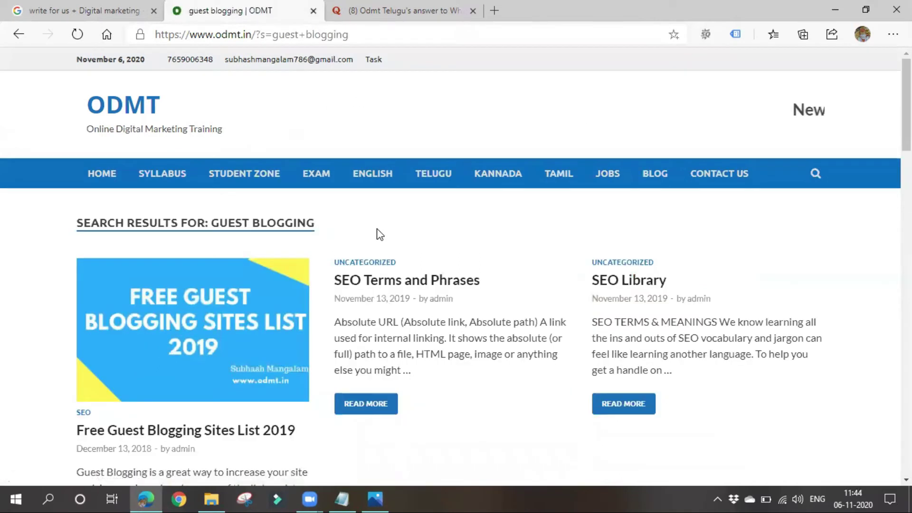
Step: Open the Free Guest Blogging Sites List 2019 article and scroll through its Top 10 list
{"action": "left_click", "coordinate": [232, 326]}
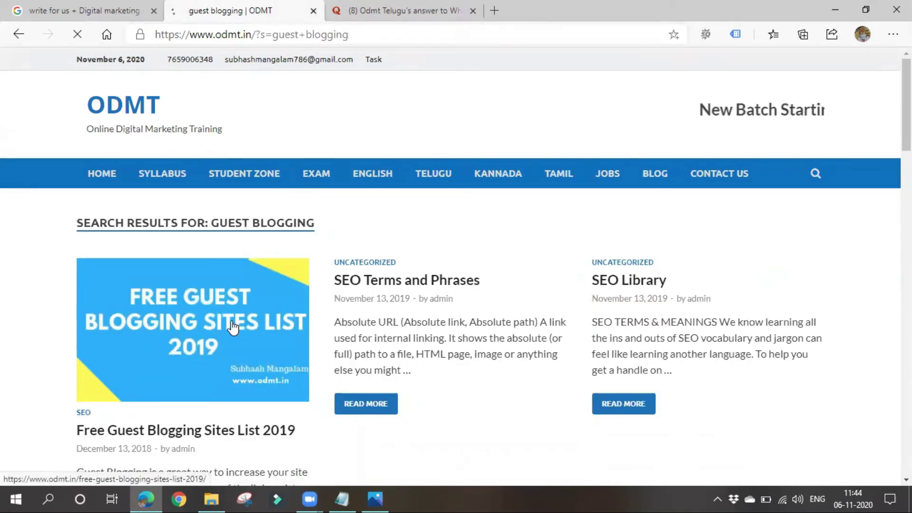
{"action": "scroll", "coordinate": [228, 326], "scroll_direction": "down", "scroll_amount": 6}
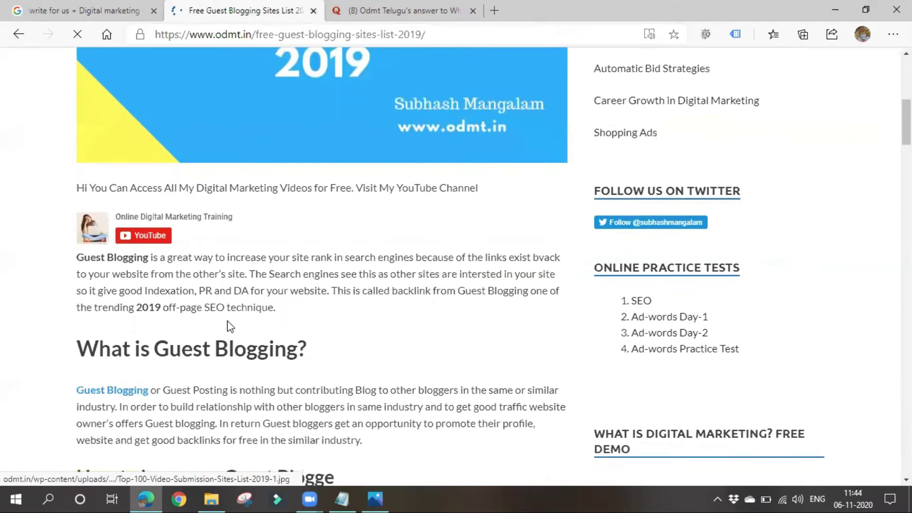
{"action": "scroll", "coordinate": [363, 320], "scroll_direction": "down", "scroll_amount": 15}
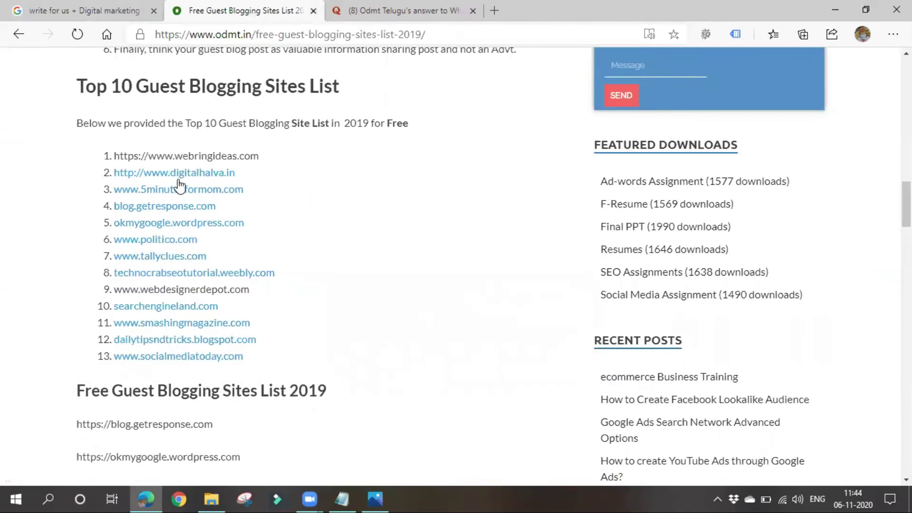
{"action": "scroll", "coordinate": [195, 362], "scroll_direction": "up", "scroll_amount": 3}
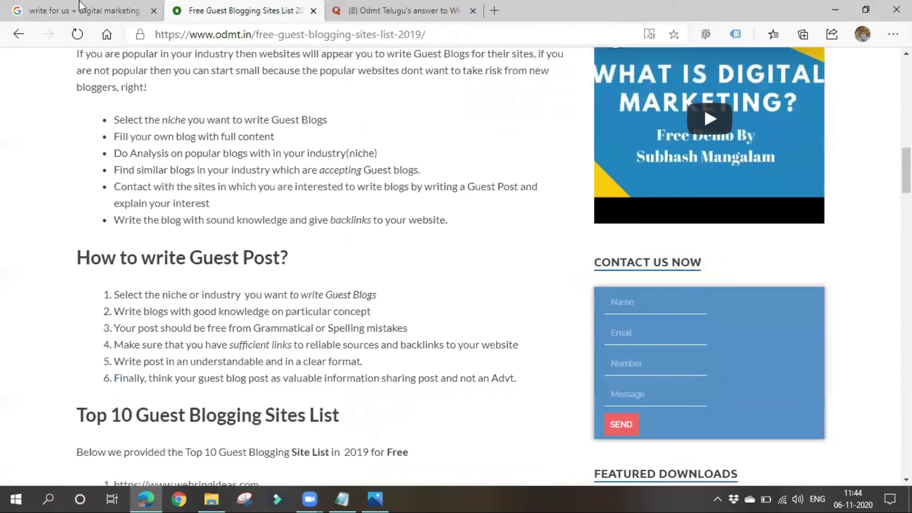
{"action": "scroll", "coordinate": [253, 331], "scroll_direction": "down", "scroll_amount": 2}
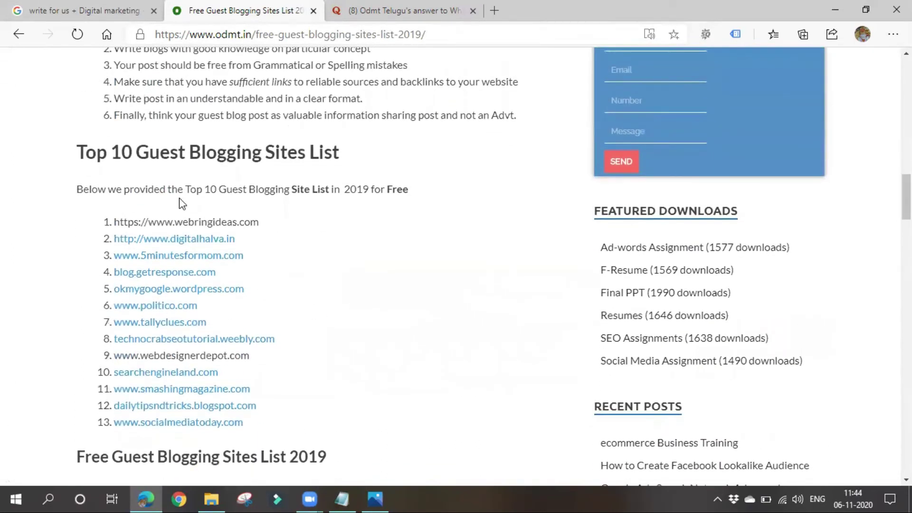
Step: On ResultFirst's Write for Us page, highlight the approval-process note and 5-10 business days response time
{"action": "left_click", "coordinate": [107, 14]}
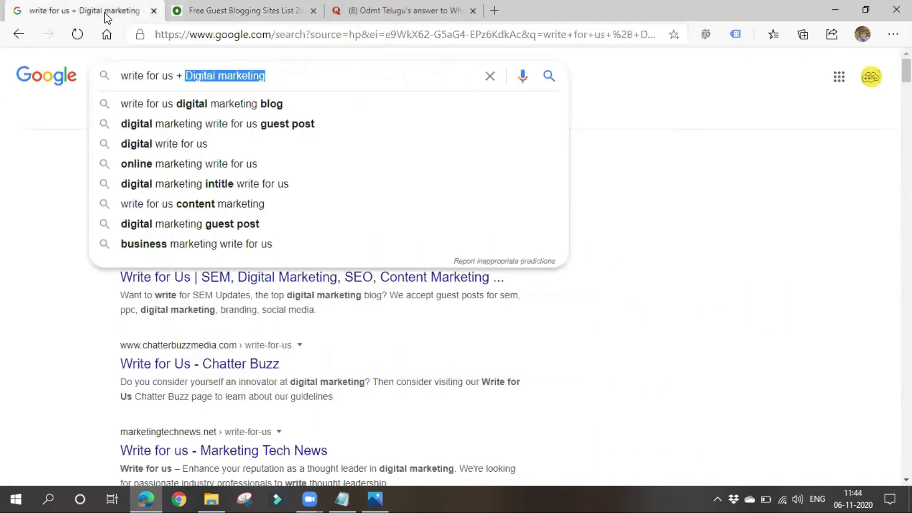
{"action": "left_click", "coordinate": [730, 359]}
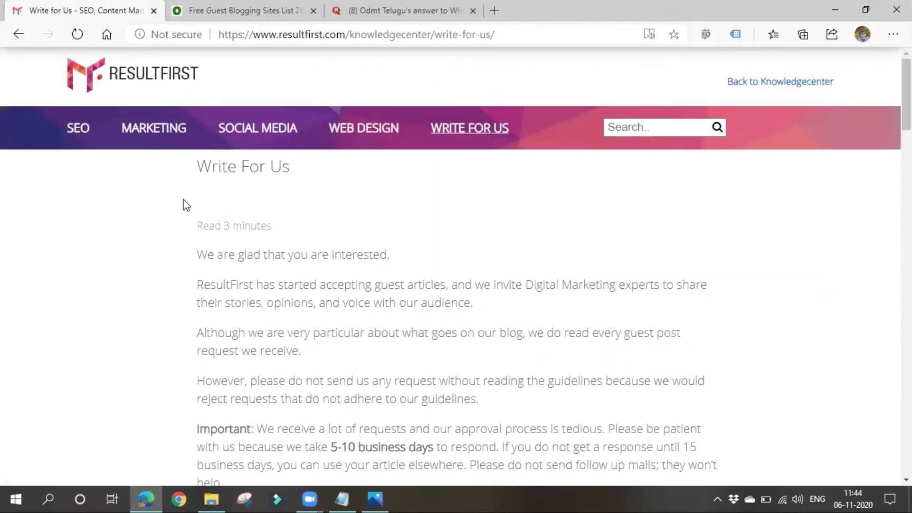
{"action": "left_click_drag", "start_coordinate": [187, 215], "coordinate": [443, 399]}
{"action": "left_click", "coordinate": [442, 395]}
{"action": "scroll", "coordinate": [442, 395], "scroll_direction": "down", "scroll_amount": 3}
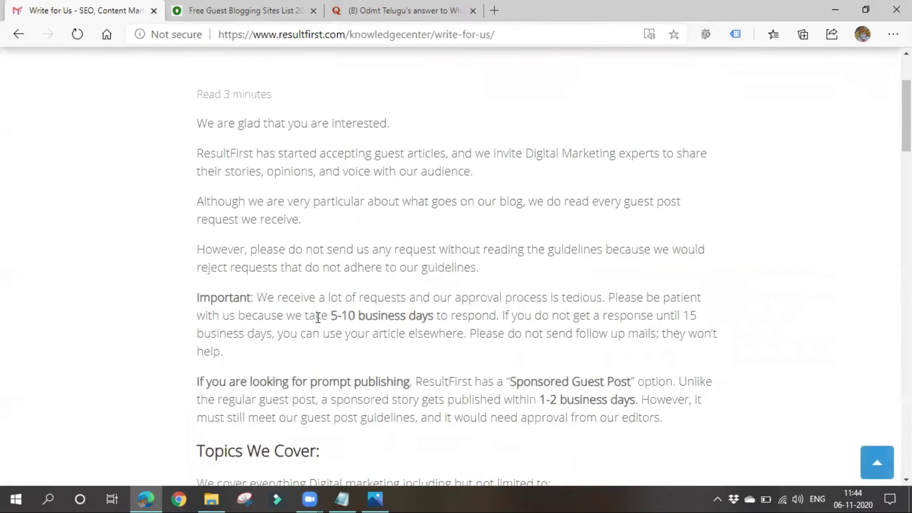
{"action": "left_click_drag", "start_coordinate": [257, 297], "coordinate": [429, 357]}
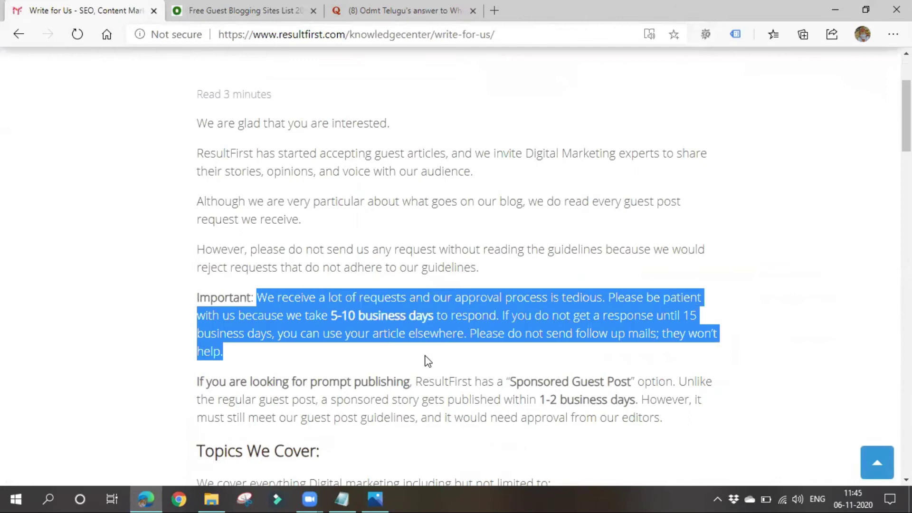
{"action": "left_click", "coordinate": [426, 360]}
{"action": "double_click", "coordinate": [321, 298]}
{"action": "left_click_drag", "start_coordinate": [339, 298], "coordinate": [612, 297]}
{"action": "left_click", "coordinate": [440, 350]}
{"action": "left_click_drag", "start_coordinate": [315, 316], "coordinate": [473, 317]}
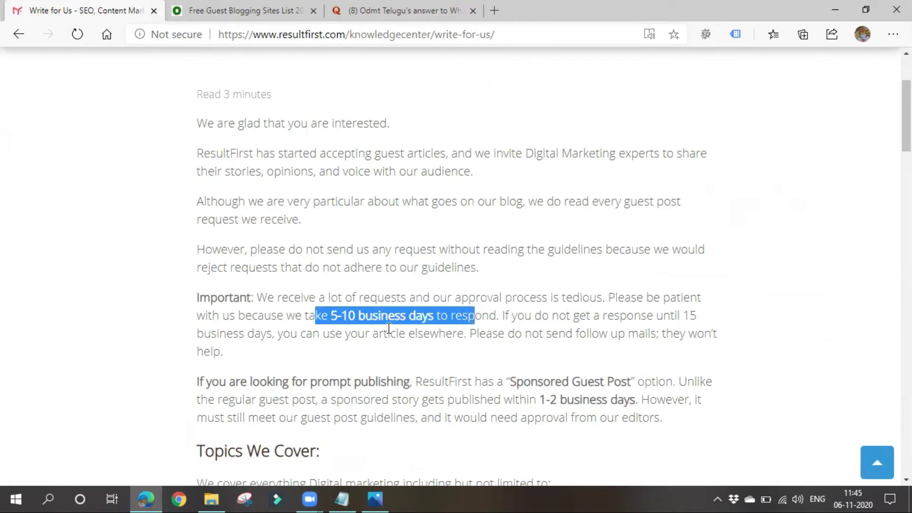
Step: Highlight the Topics We Cover list, then scroll down to the What Do We Publish? section
{"action": "scroll", "coordinate": [389, 328], "scroll_direction": "down", "scroll_amount": 5}
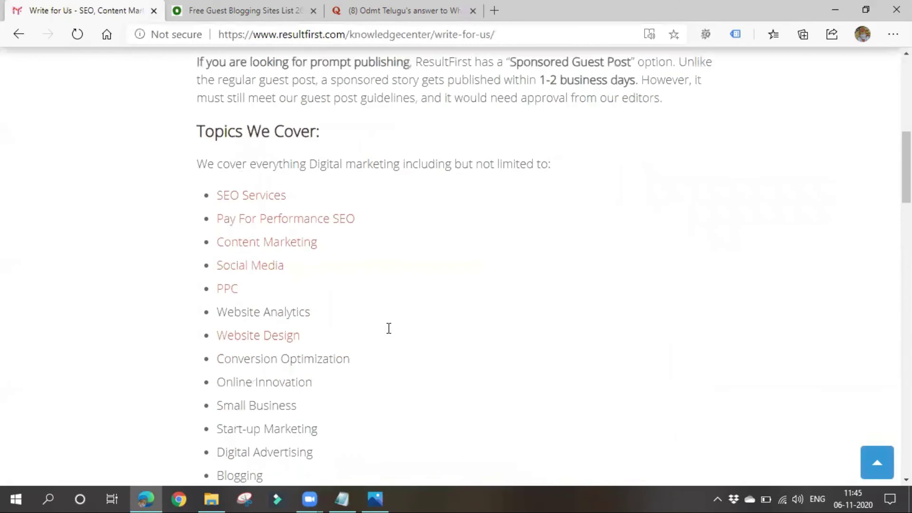
{"action": "scroll", "coordinate": [322, 318], "scroll_direction": "up", "scroll_amount": 1}
{"action": "left_click_drag", "start_coordinate": [199, 220], "coordinate": [489, 413]}
{"action": "left_click", "coordinate": [464, 294]}
{"action": "scroll", "coordinate": [464, 294], "scroll_direction": "down", "scroll_amount": 2}
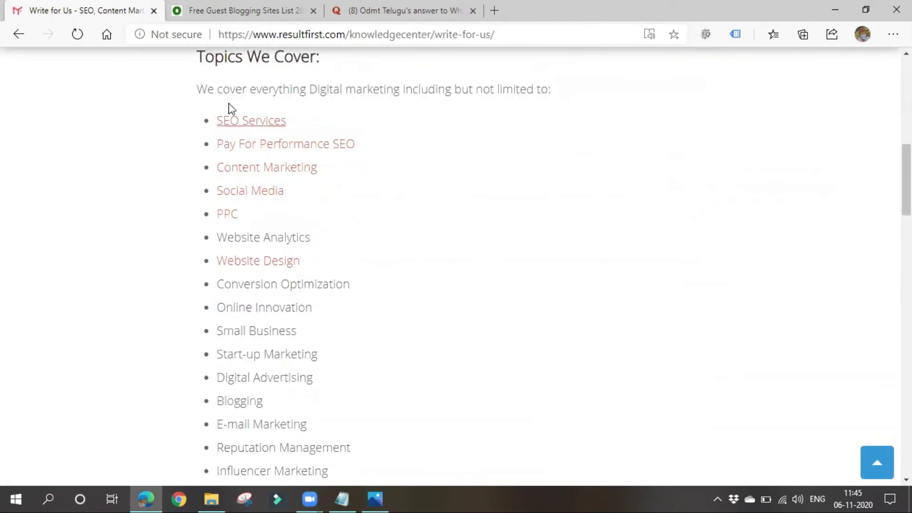
{"action": "scroll", "coordinate": [134, 284], "scroll_direction": "down", "scroll_amount": 2}
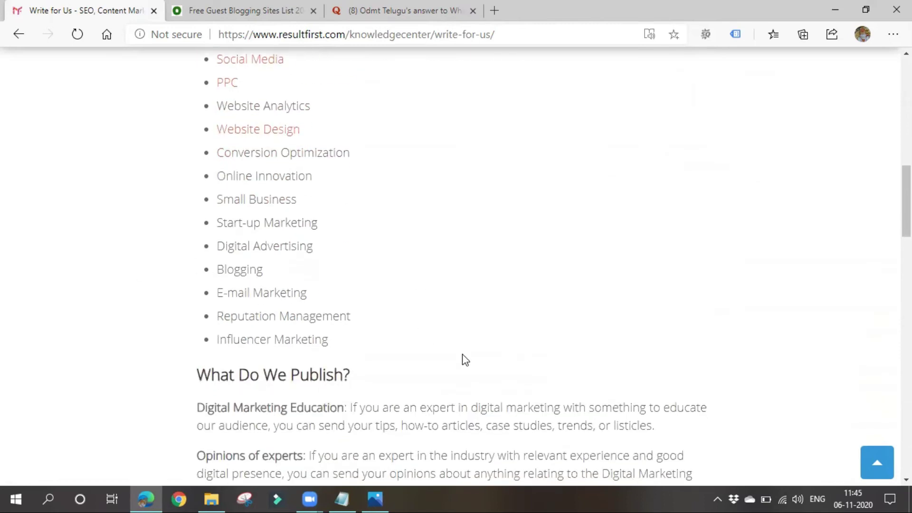
{"action": "scroll", "coordinate": [463, 362], "scroll_direction": "up", "scroll_amount": 2}
{"action": "scroll", "coordinate": [465, 364], "scroll_direction": "up", "scroll_amount": 2}
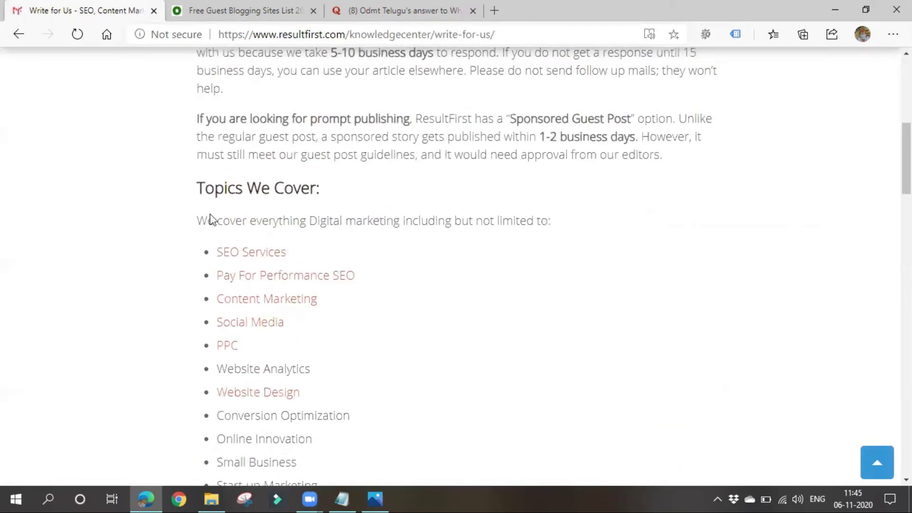
{"action": "scroll", "coordinate": [494, 369], "scroll_direction": "down", "scroll_amount": 2}
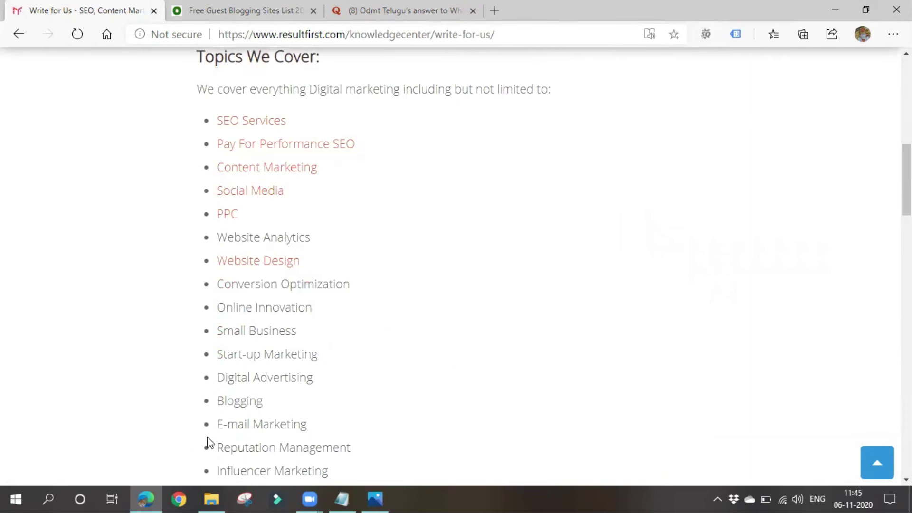
{"action": "scroll", "coordinate": [206, 442], "scroll_direction": "down", "scroll_amount": 2}
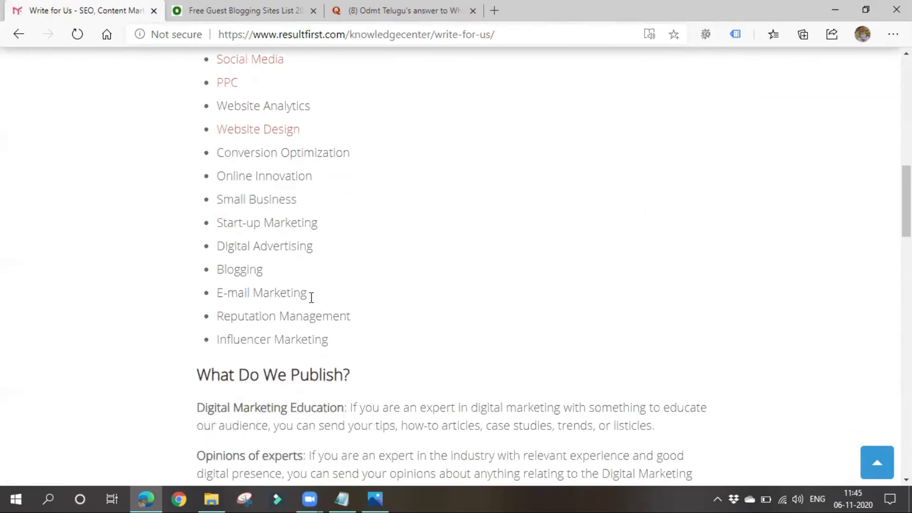
{"action": "scroll", "coordinate": [326, 305], "scroll_direction": "down", "scroll_amount": 1}
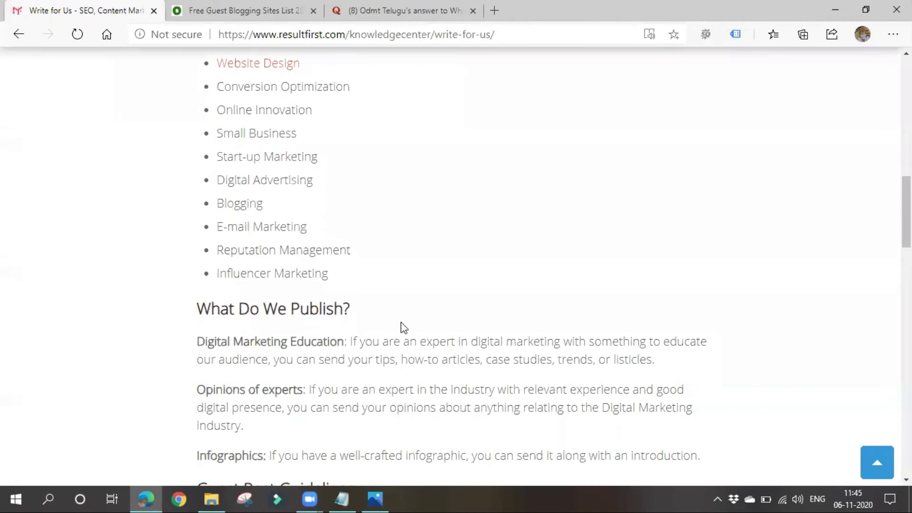
{"action": "scroll", "coordinate": [401, 326], "scroll_direction": "down", "scroll_amount": 2}
Step: Highlight the Digital Marketing Education and expert-opinion topics plus the grammar, informative-content and structure guidelines
{"action": "left_click_drag", "start_coordinate": [172, 209], "coordinate": [388, 211]}
{"action": "left_click_drag", "start_coordinate": [156, 264], "coordinate": [415, 268]}
{"action": "scroll", "coordinate": [205, 266], "scroll_direction": "down", "scroll_amount": 4}
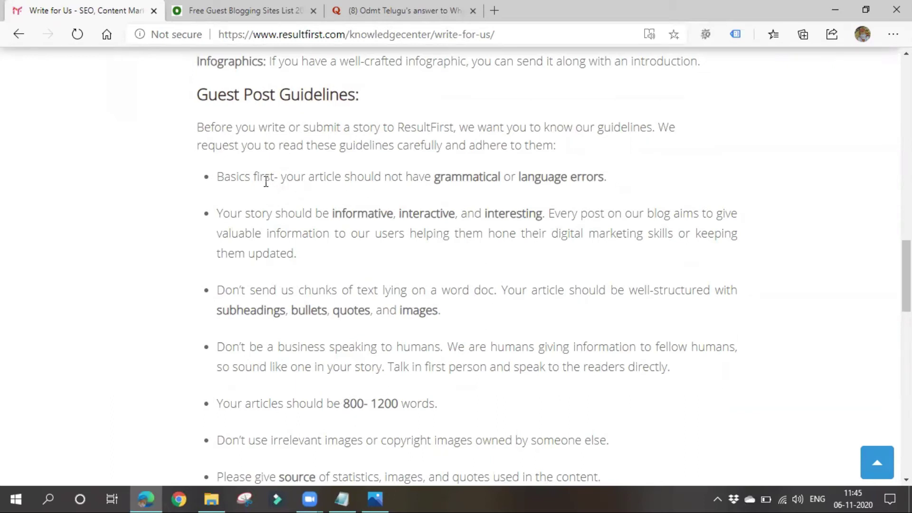
{"action": "left_click_drag", "start_coordinate": [247, 178], "coordinate": [674, 190]}
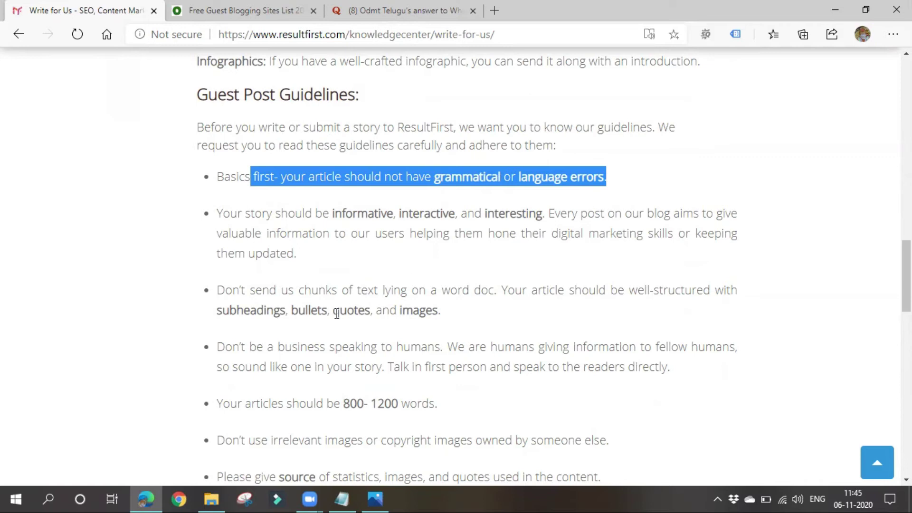
{"action": "left_click", "coordinate": [382, 267]}
{"action": "left_click_drag", "start_coordinate": [319, 213], "coordinate": [608, 231]}
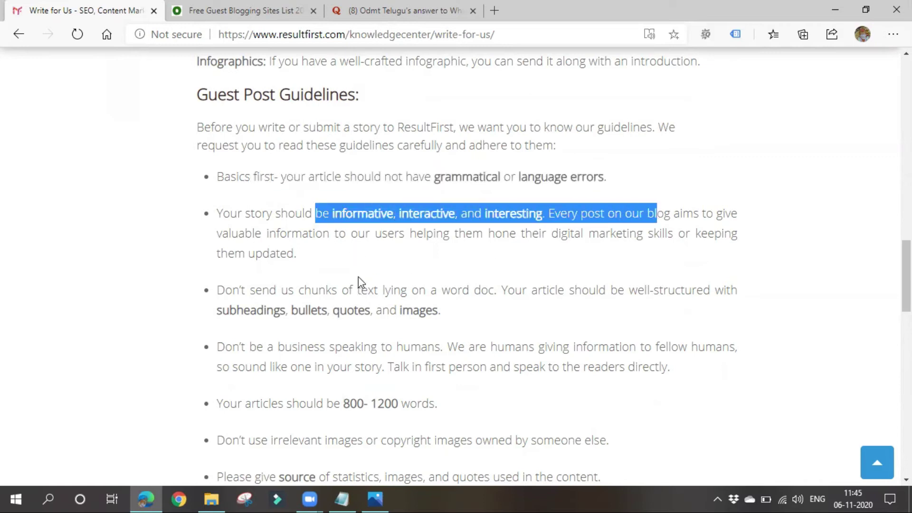
{"action": "left_click", "coordinate": [338, 338]}
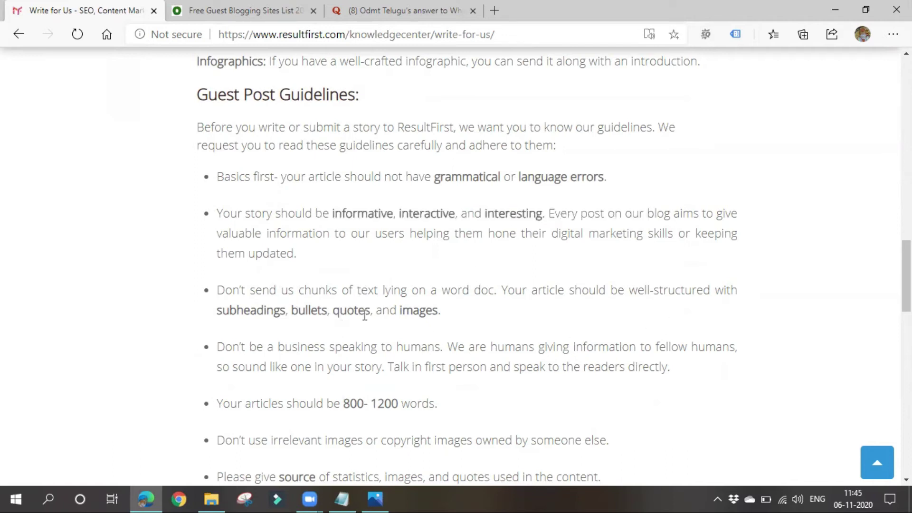
{"action": "left_click_drag", "start_coordinate": [216, 307], "coordinate": [519, 329]}
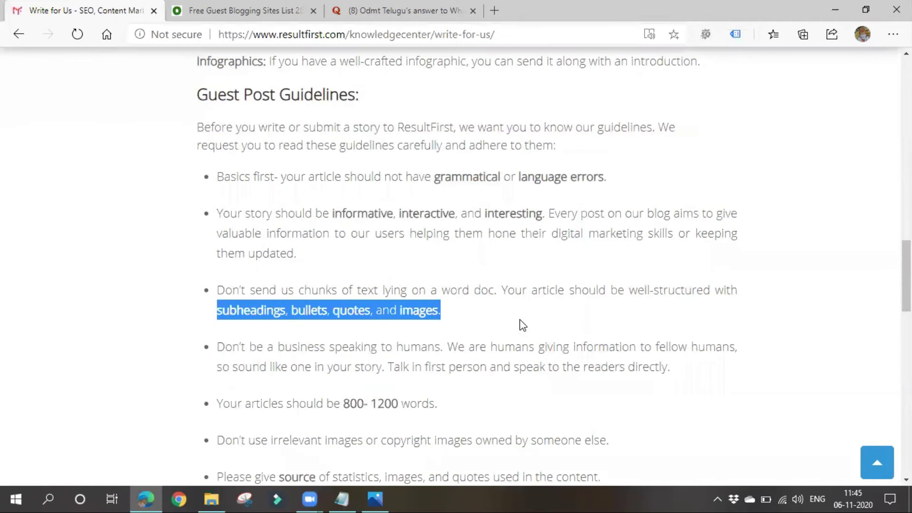
{"action": "left_click", "coordinate": [520, 319]}
Step: Highlight the 800-1200 word requirement, the image-copyright rule and the unique-stories rule
{"action": "scroll", "coordinate": [323, 401], "scroll_direction": "down", "scroll_amount": 1}
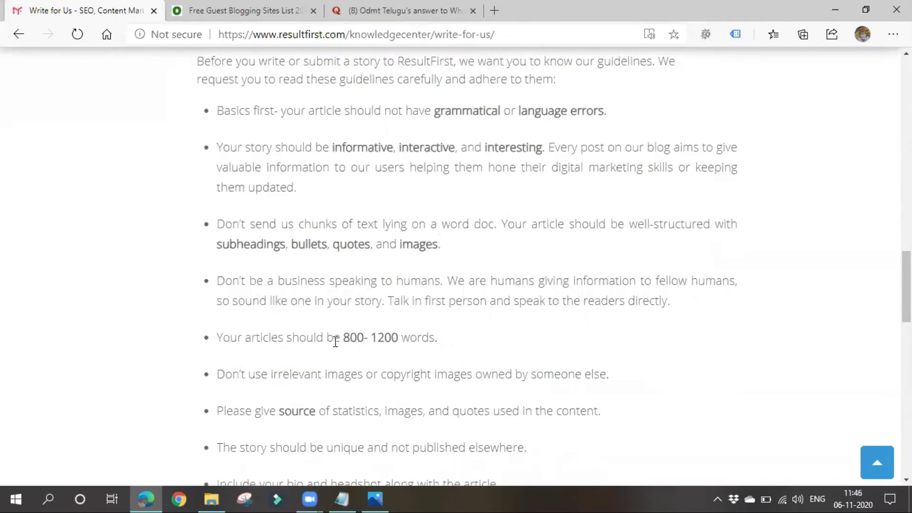
{"action": "left_click_drag", "start_coordinate": [281, 336], "coordinate": [546, 346]}
{"action": "left_click", "coordinate": [591, 342]}
{"action": "scroll", "coordinate": [589, 342], "scroll_direction": "down", "scroll_amount": 1}
{"action": "scroll", "coordinate": [360, 338], "scroll_direction": "down", "scroll_amount": 1}
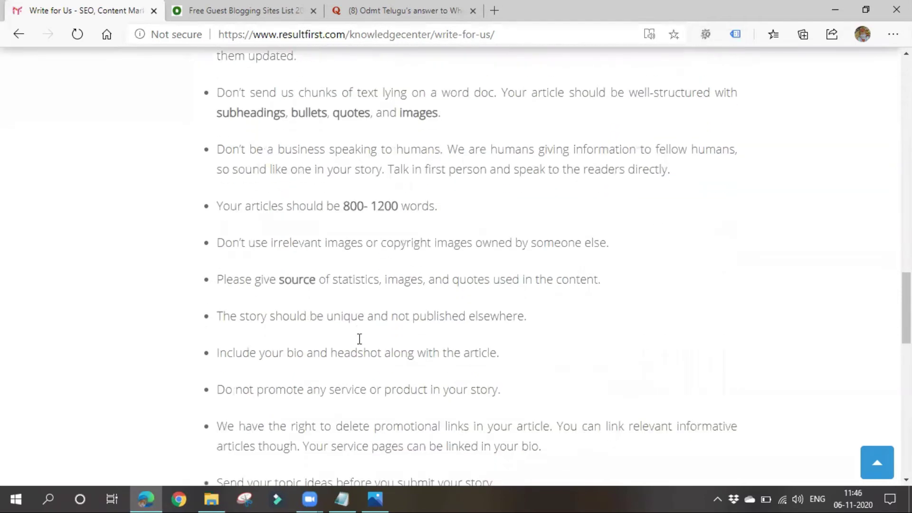
{"action": "left_click_drag", "start_coordinate": [263, 243], "coordinate": [486, 245]}
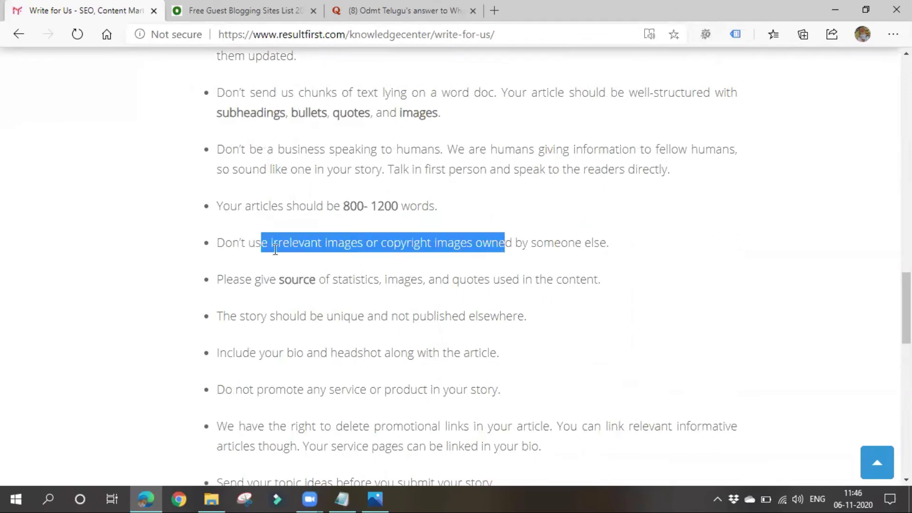
{"action": "scroll", "coordinate": [344, 363], "scroll_direction": "down", "scroll_amount": 1}
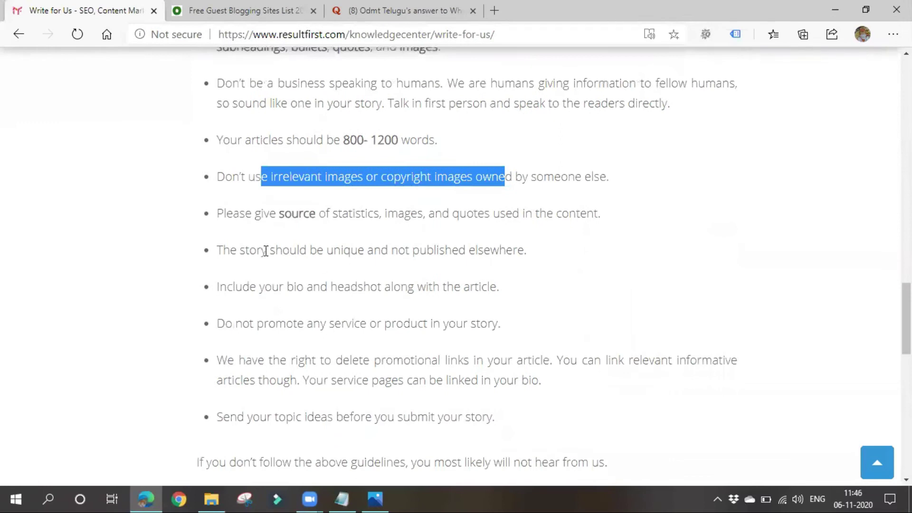
{"action": "left_click_drag", "start_coordinate": [246, 252], "coordinate": [447, 264]}
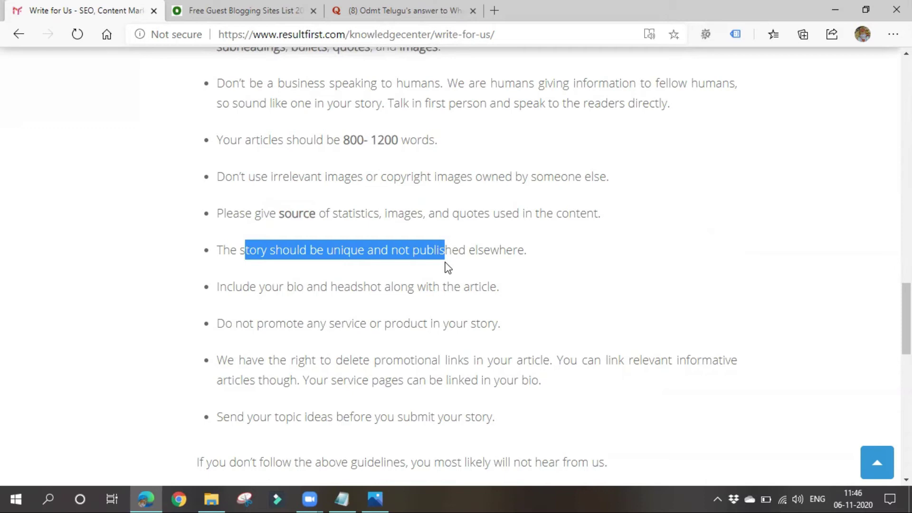
{"action": "left_click", "coordinate": [394, 313]}
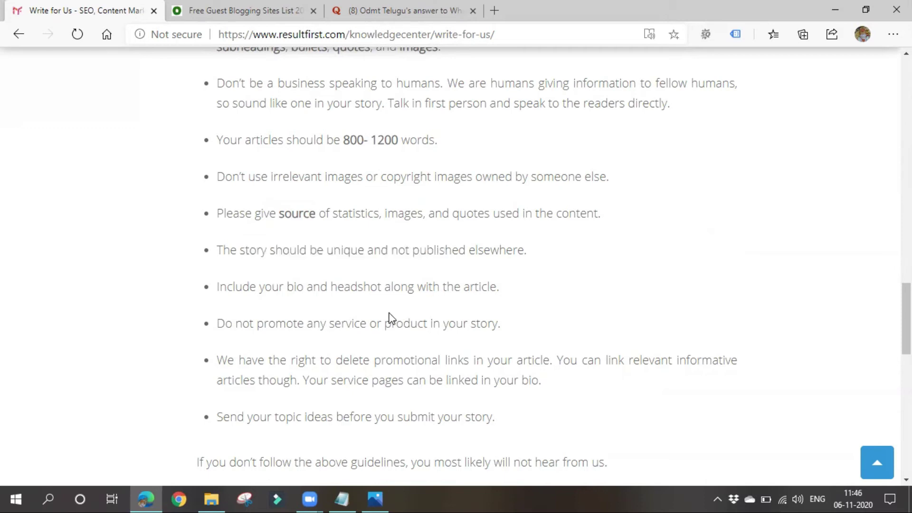
{"action": "left_click_drag", "start_coordinate": [254, 290], "coordinate": [453, 286]}
Step: Highlight the no-promotion rule and remaining guidelines, ending at 'What happens if your story is selected?'
{"action": "scroll", "coordinate": [437, 318], "scroll_direction": "down", "scroll_amount": 1}
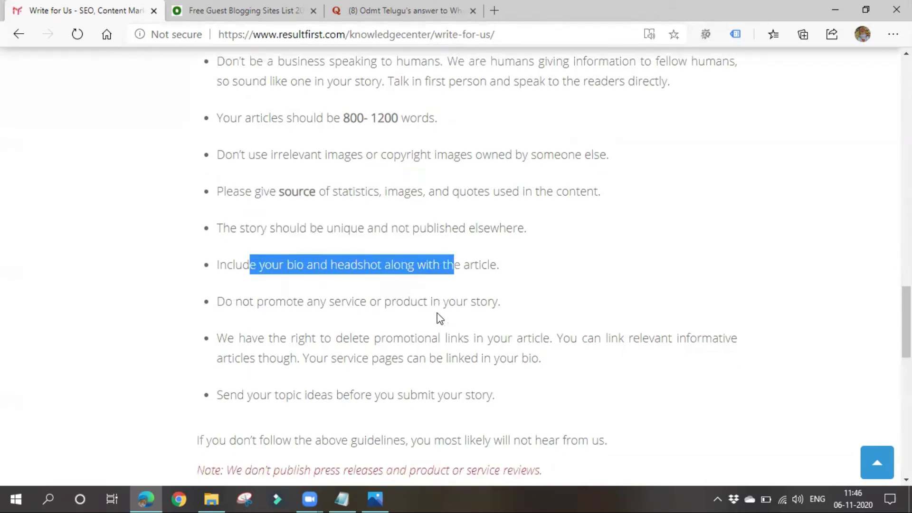
{"action": "left_click_drag", "start_coordinate": [247, 262], "coordinate": [544, 263]}
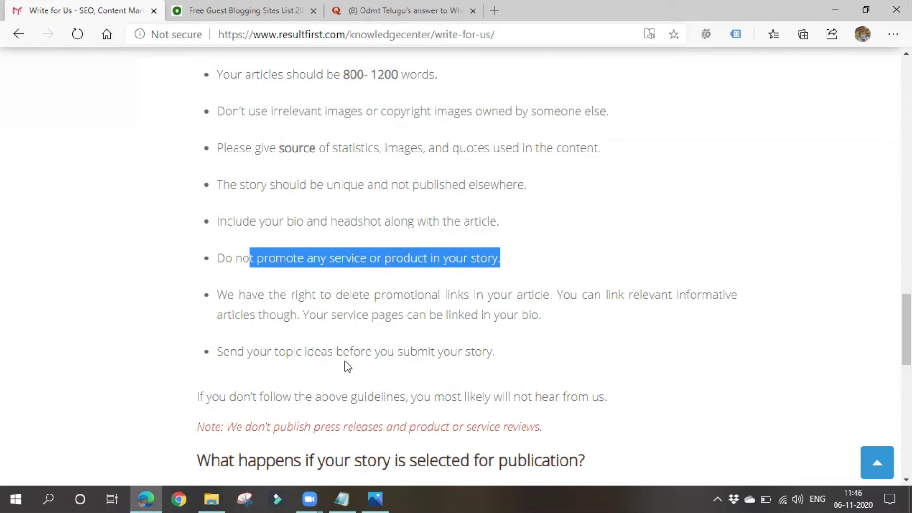
{"action": "scroll", "coordinate": [347, 366], "scroll_direction": "down", "scroll_amount": 4}
{"action": "scroll", "coordinate": [359, 394], "scroll_direction": "up", "scroll_amount": 5}
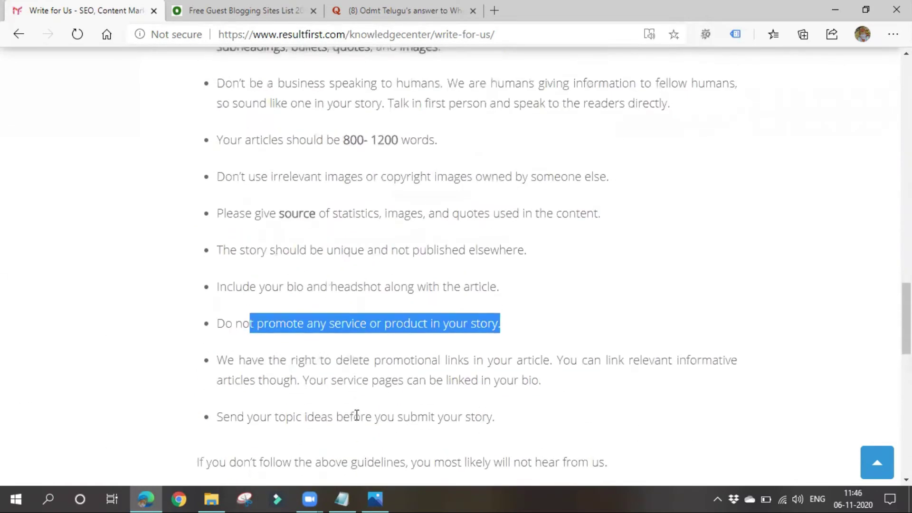
{"action": "left_click_drag", "start_coordinate": [608, 402], "coordinate": [362, 245]}
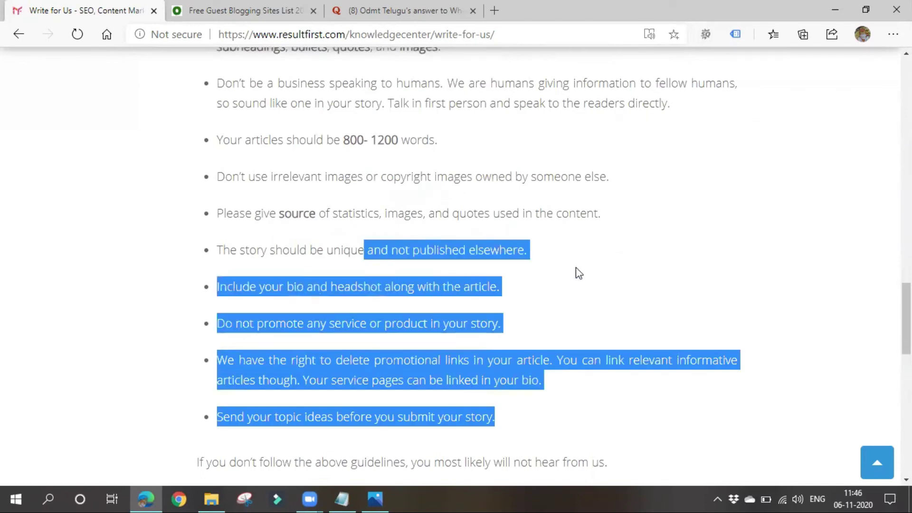
{"action": "scroll", "coordinate": [577, 308], "scroll_direction": "up", "scroll_amount": 1}
{"action": "scroll", "coordinate": [574, 346], "scroll_direction": "up", "scroll_amount": 1}
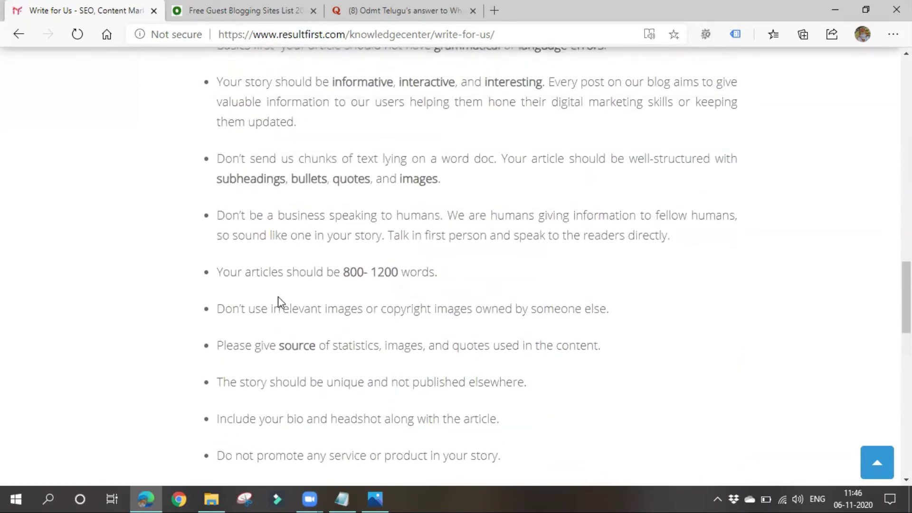
{"action": "scroll", "coordinate": [279, 302], "scroll_direction": "up", "scroll_amount": 4}
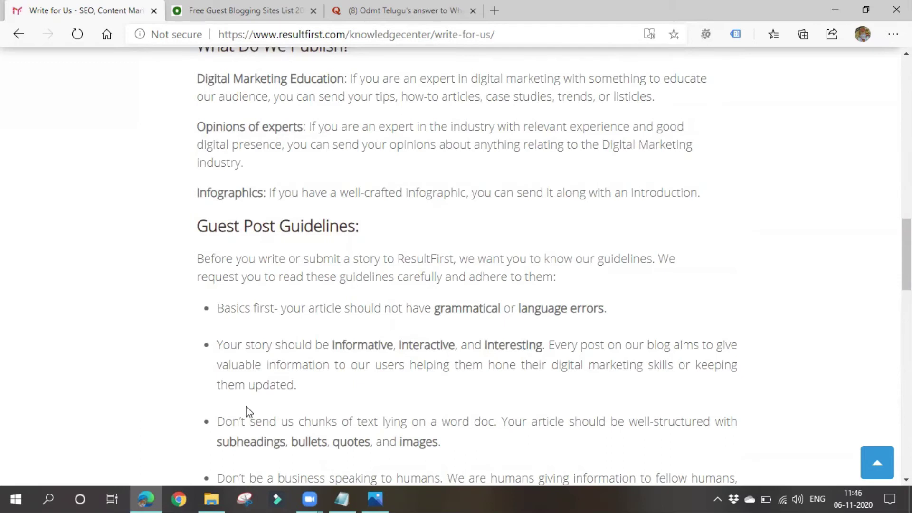
{"action": "scroll", "coordinate": [246, 413], "scroll_direction": "down", "scroll_amount": 3}
{"action": "scroll", "coordinate": [297, 326], "scroll_direction": "down", "scroll_amount": 4}
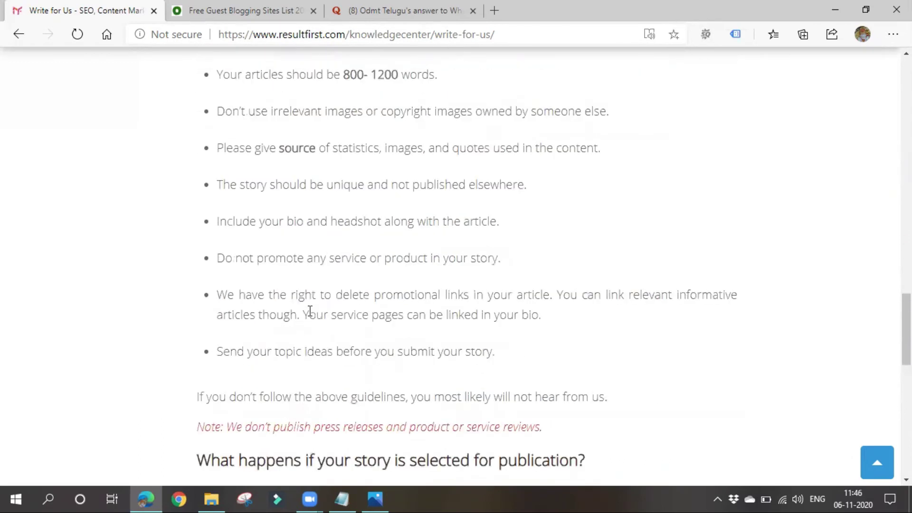
{"action": "scroll", "coordinate": [311, 309], "scroll_direction": "down", "scroll_amount": 3}
Step: Scroll to ResultFirst's story submission form and check its Name, Email and Message fields
{"action": "scroll", "coordinate": [379, 354], "scroll_direction": "down", "scroll_amount": 4}
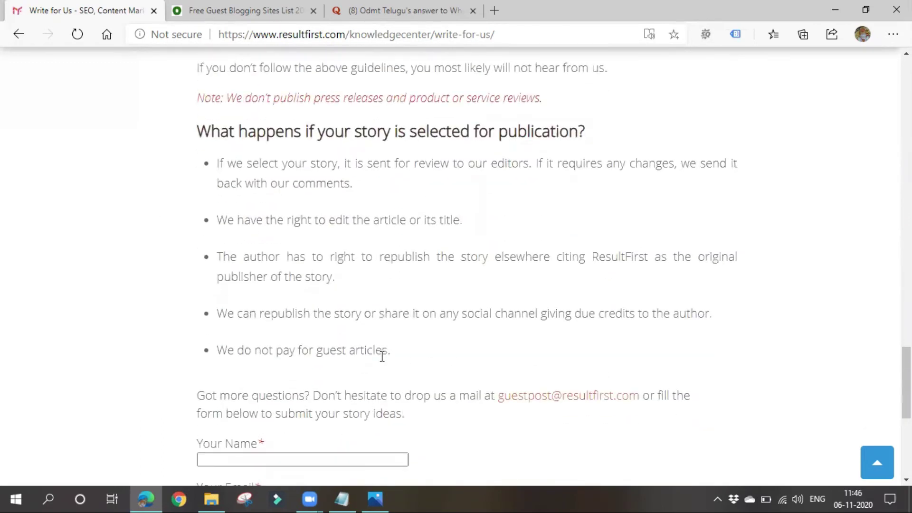
{"action": "scroll", "coordinate": [383, 362], "scroll_direction": "down", "scroll_amount": 1}
{"action": "scroll", "coordinate": [480, 332], "scroll_direction": "down", "scroll_amount": 3}
{"action": "scroll", "coordinate": [483, 331], "scroll_direction": "up", "scroll_amount": 1}
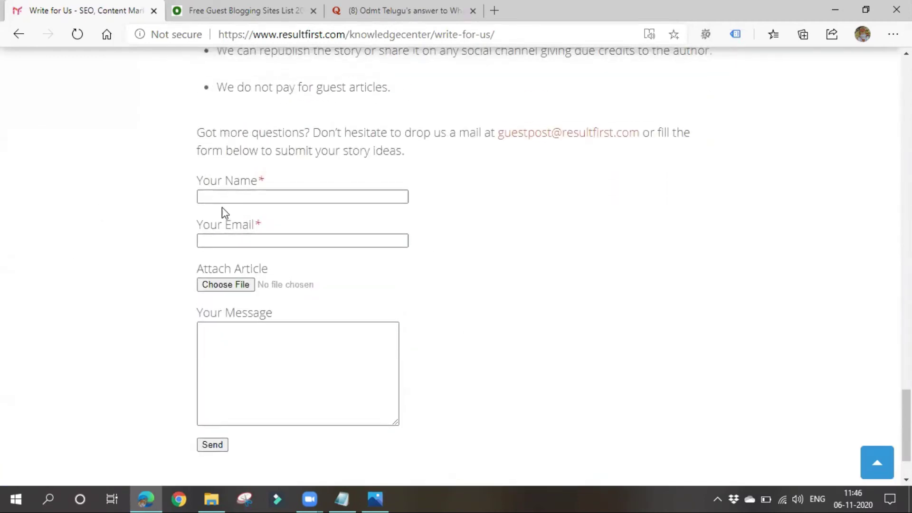
{"action": "left_click", "coordinate": [232, 197]}
{"action": "left_click", "coordinate": [365, 240]}
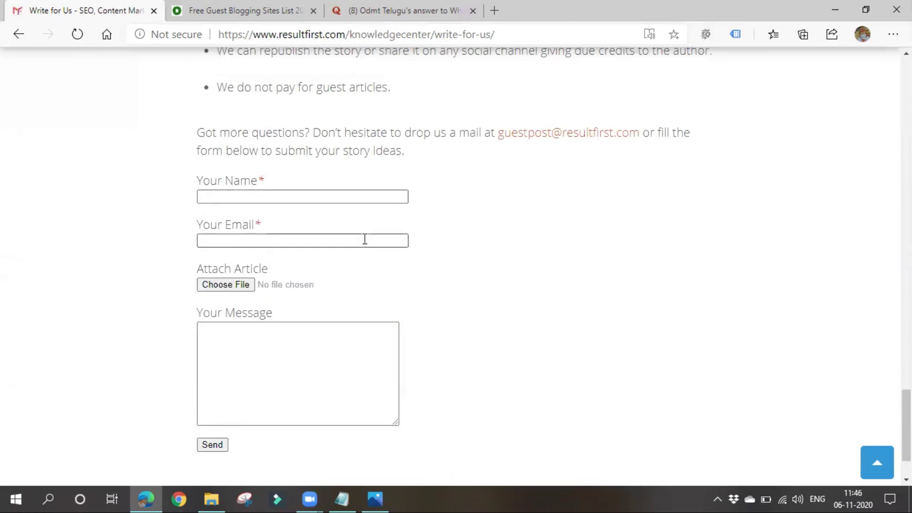
{"action": "left_click", "coordinate": [258, 328]}
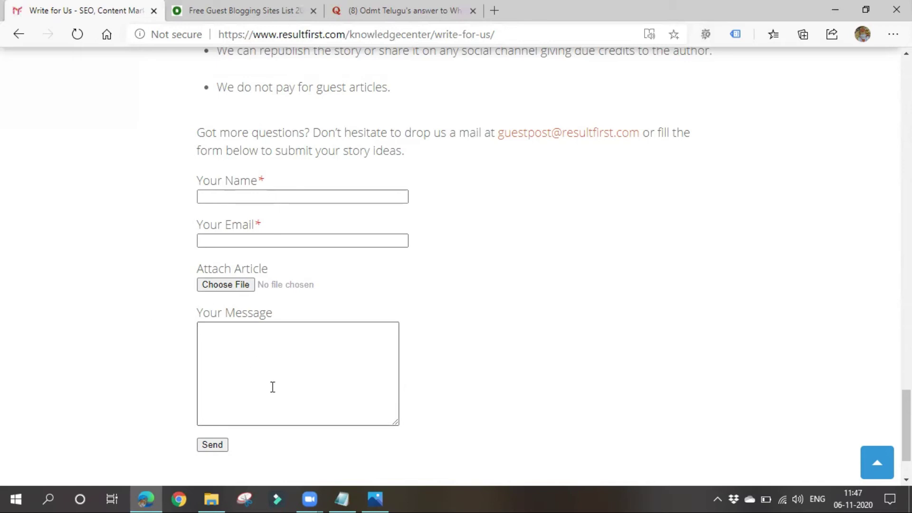
Step: Go back to the Google results for 'write for us + Digital marketing'
{"action": "scroll", "coordinate": [273, 384], "scroll_direction": "up", "scroll_amount": 8}
{"action": "scroll", "coordinate": [273, 396], "scroll_direction": "up", "scroll_amount": 10}
{"action": "left_click", "coordinate": [18, 34]}
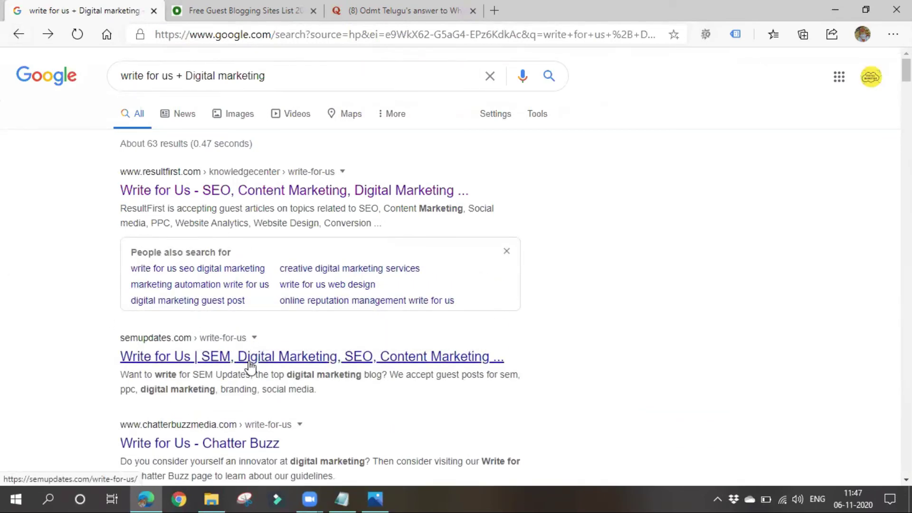
Step: Open the semupdates write-for-us result, then bring up the off-page SEO techniques image in Photos
{"action": "left_click", "coordinate": [250, 357]}
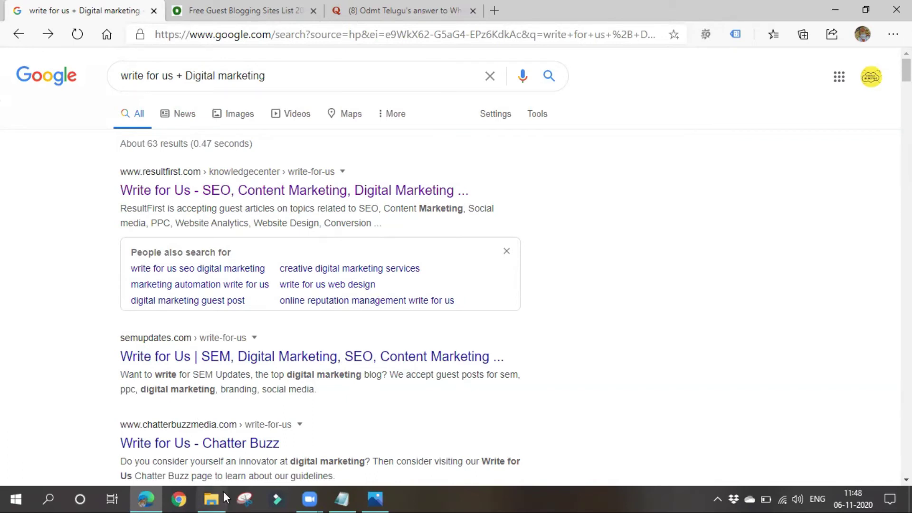
{"action": "left_click", "coordinate": [376, 498]}
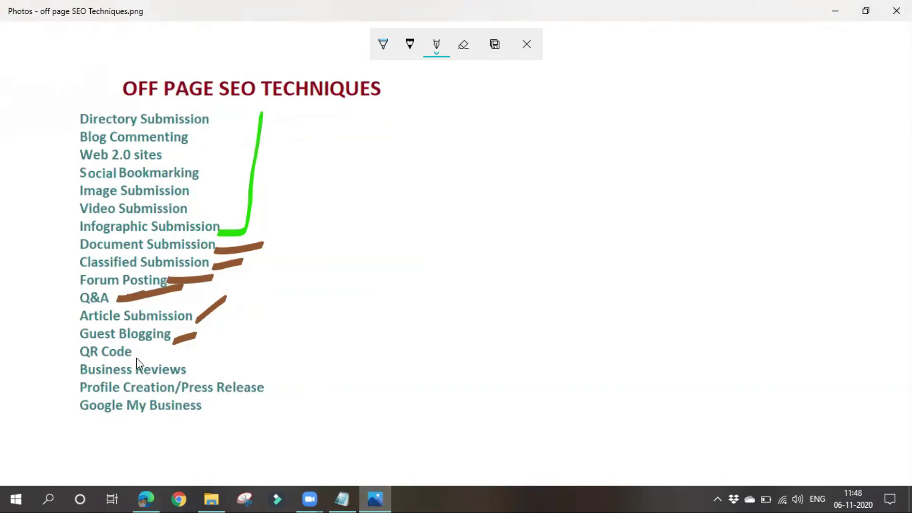
Step: Draw a brown mark beside QR Code on the off-page SEO list and minimize Photos
{"action": "left_click_drag", "start_coordinate": [136, 358], "coordinate": [152, 347]}
{"action": "left_click", "coordinate": [834, 10]}
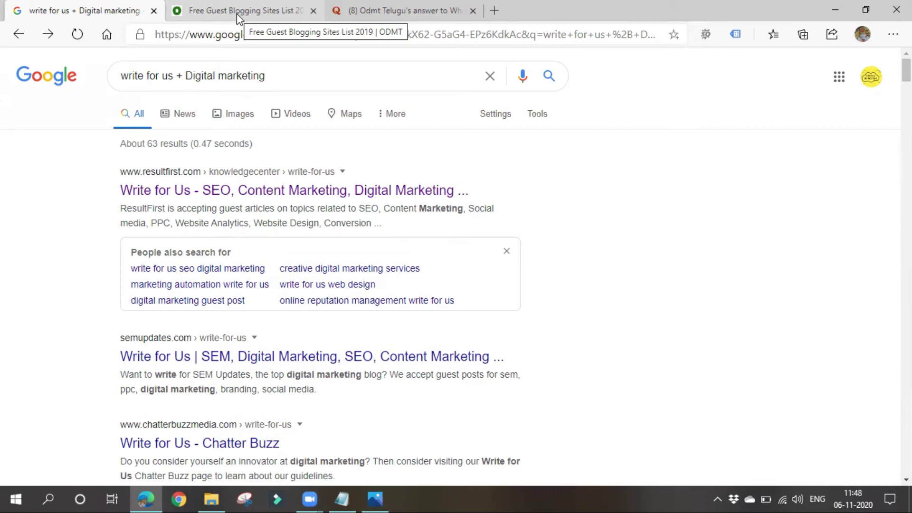
Step: Replace the query with 'qr code generator' and open the-qrcode-generator.com from the results
{"action": "double_click", "coordinate": [199, 77]}
{"action": "left_click", "coordinate": [202, 79]}
{"action": "triple_click", "coordinate": [200, 79]}
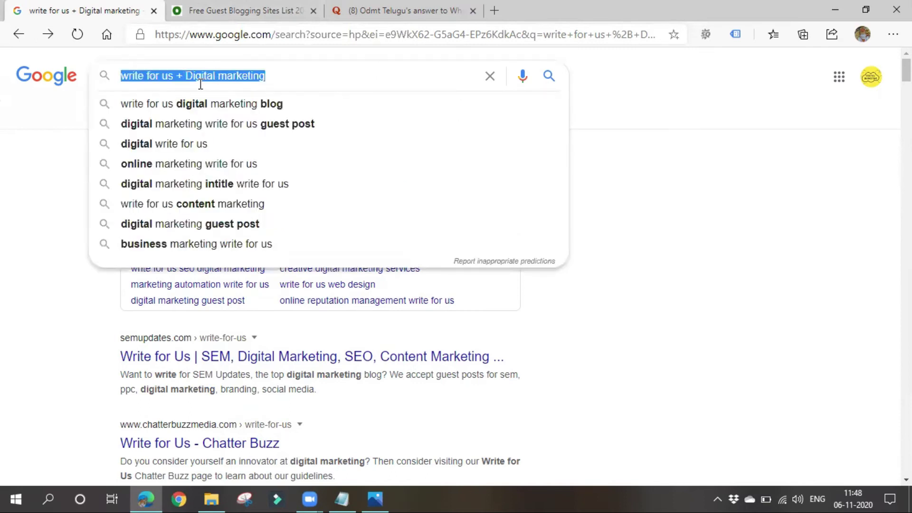
{"action": "type", "text": "Qr code generator"}
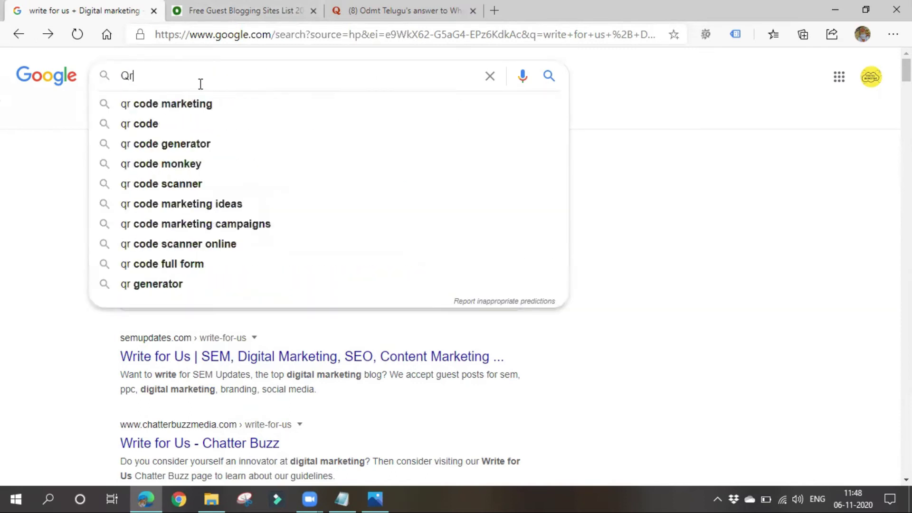
{"action": "left_click", "coordinate": [183, 144]}
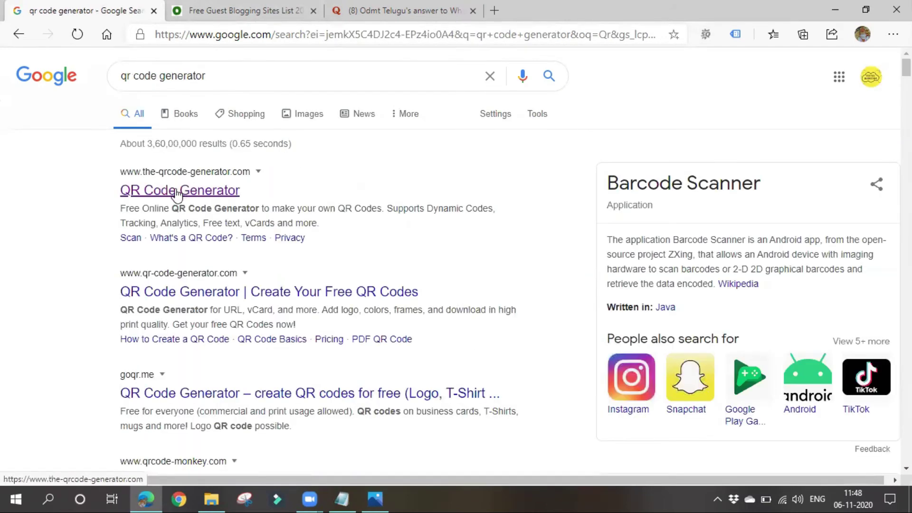
{"action": "left_click", "coordinate": [183, 189]}
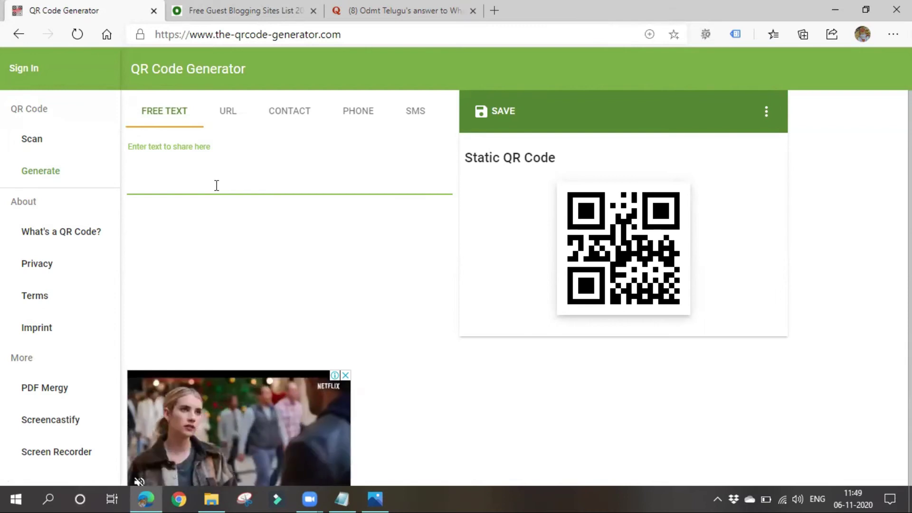
{"action": "left_click", "coordinate": [226, 112]}
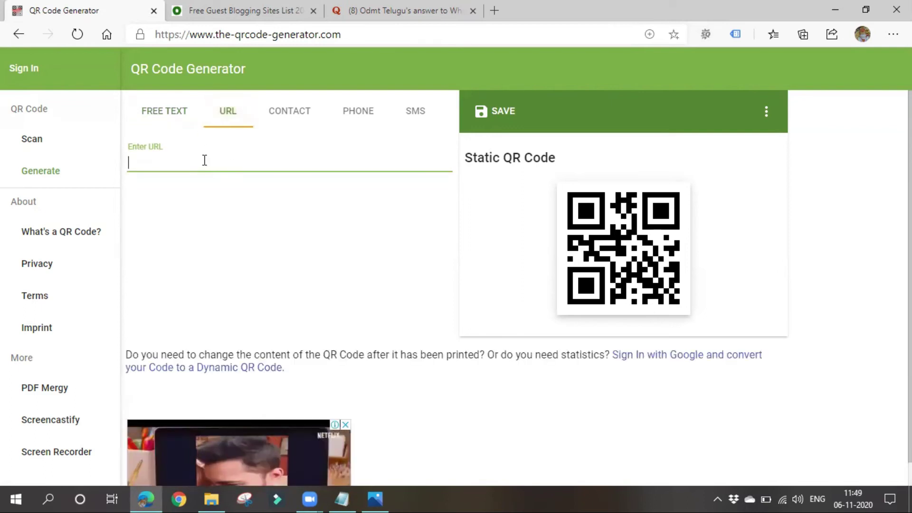
{"action": "type", "text": "www."}
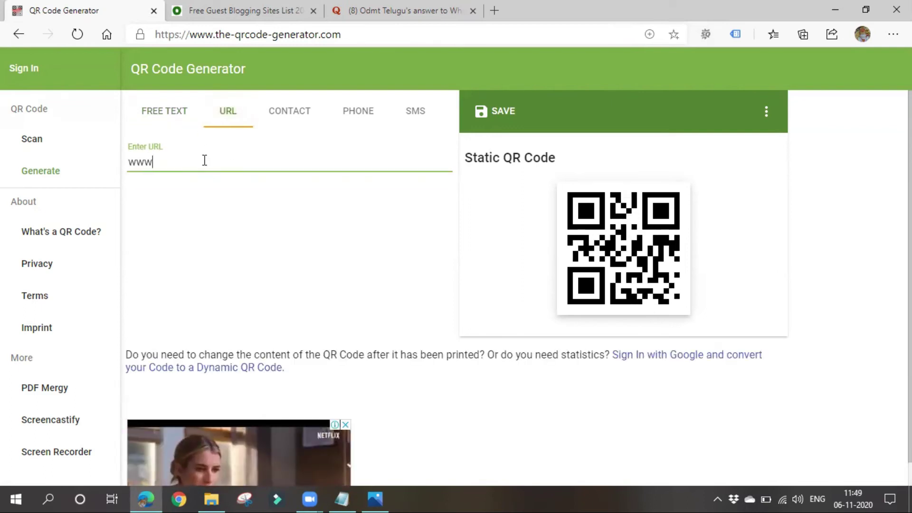
{"action": "type", "text": "di"}
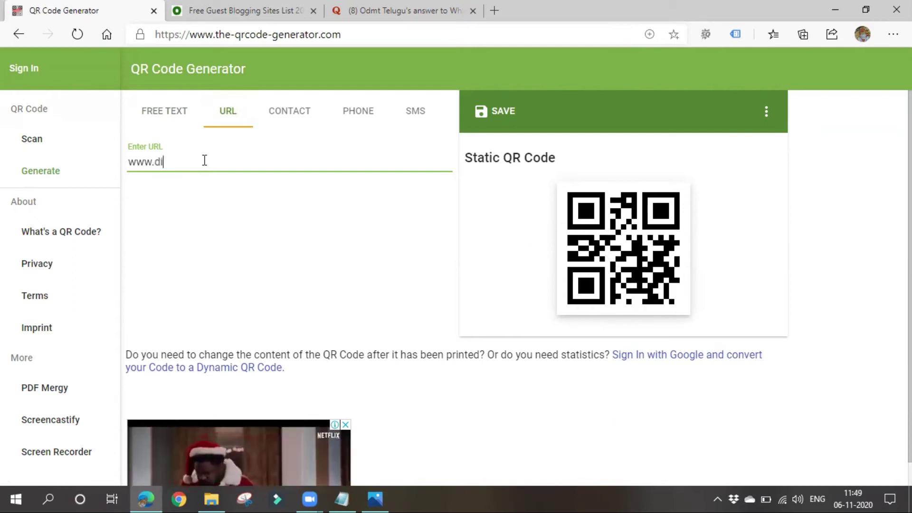
{"action": "type", "text": "g"}
{"action": "type", "text": "i"}
{"action": "key", "text": "BackSpace"}
{"action": "type", "text": "ir"}
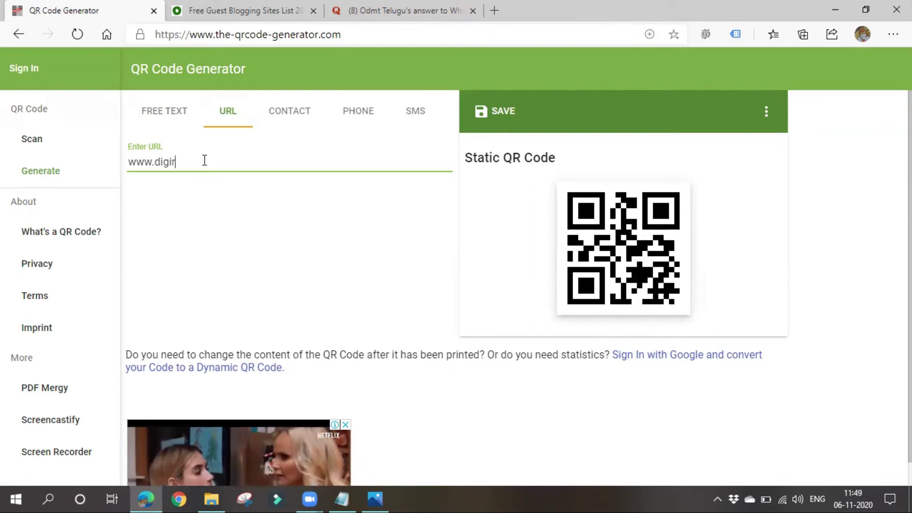
{"action": "type", "text": "eady.com"}
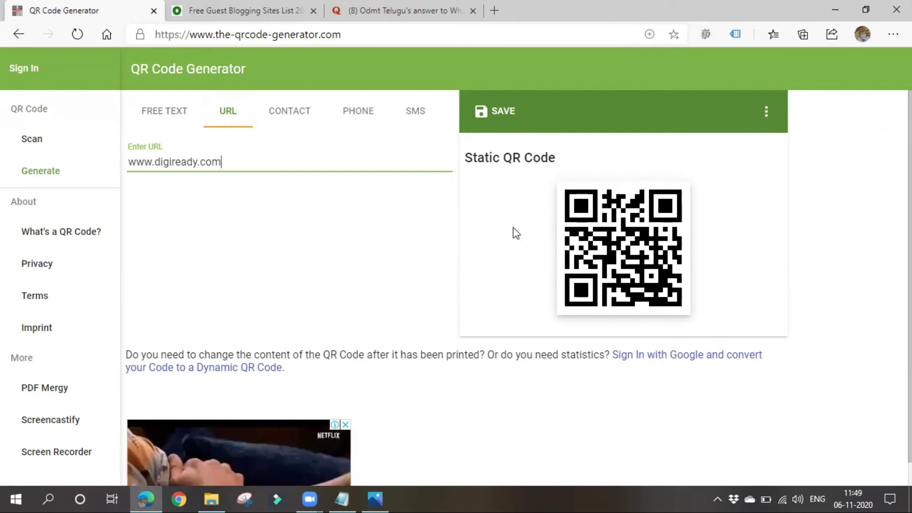
{"action": "left_click_drag", "start_coordinate": [126, 161], "coordinate": [257, 163]}
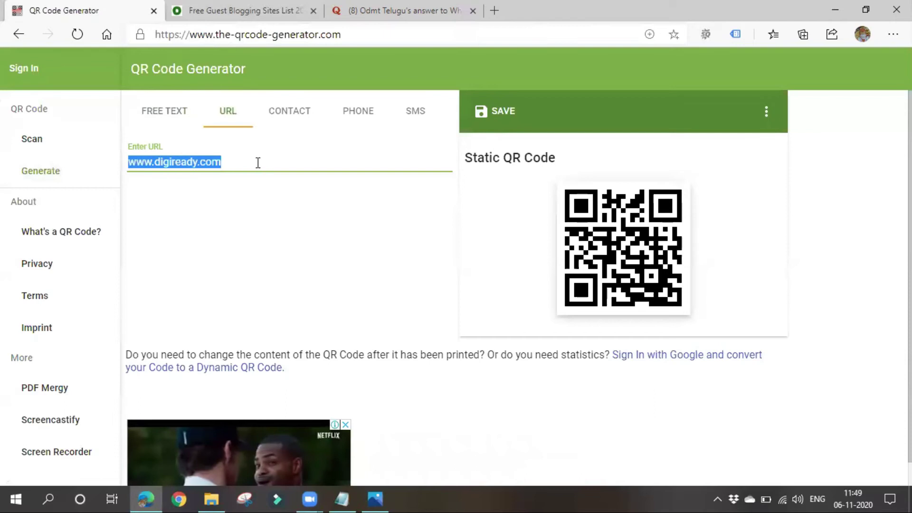
{"action": "left_click", "coordinate": [257, 163]}
{"action": "key", "text": "BackSpace"}
{"action": "key", "text": "BackSpace"}
{"action": "key", "text": "BackSpace"}
{"action": "type", "text": "in"}
{"action": "double_click", "coordinate": [230, 163]}
{"action": "left_click_drag", "start_coordinate": [155, 164], "coordinate": [277, 168]}
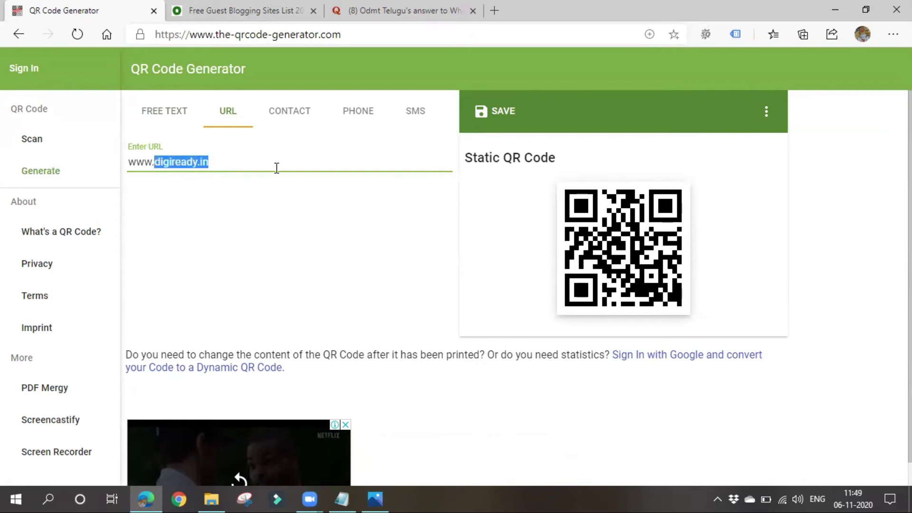
{"action": "type", "text": "odm"}
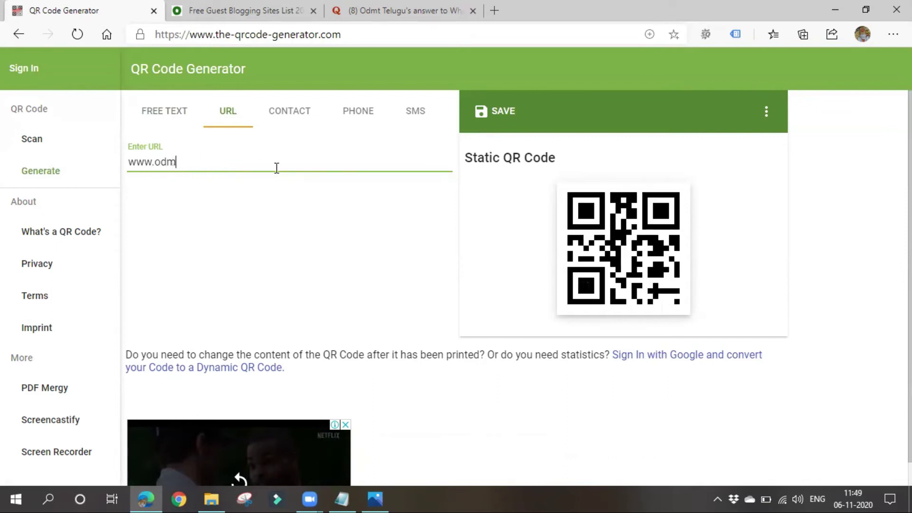
{"action": "type", "text": "t.in"}
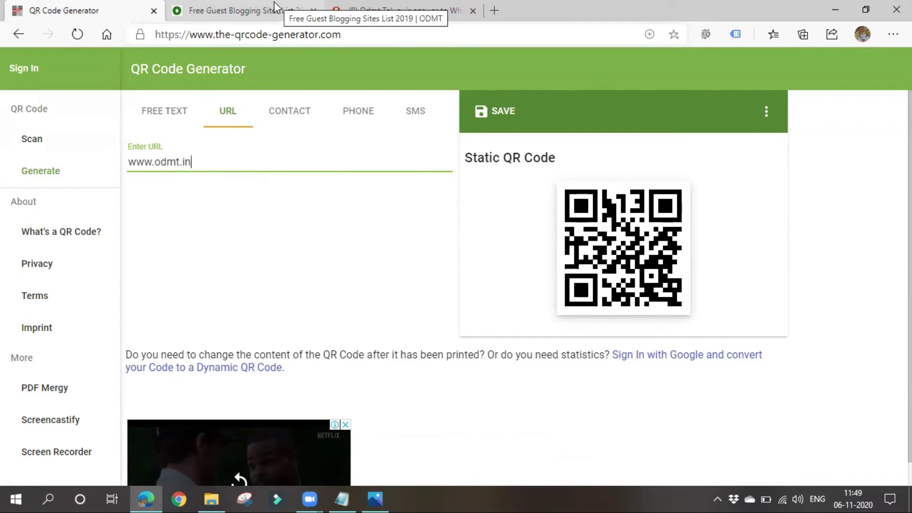
{"action": "left_click", "coordinate": [258, 2]}
{"action": "left_click", "coordinate": [124, 6]}
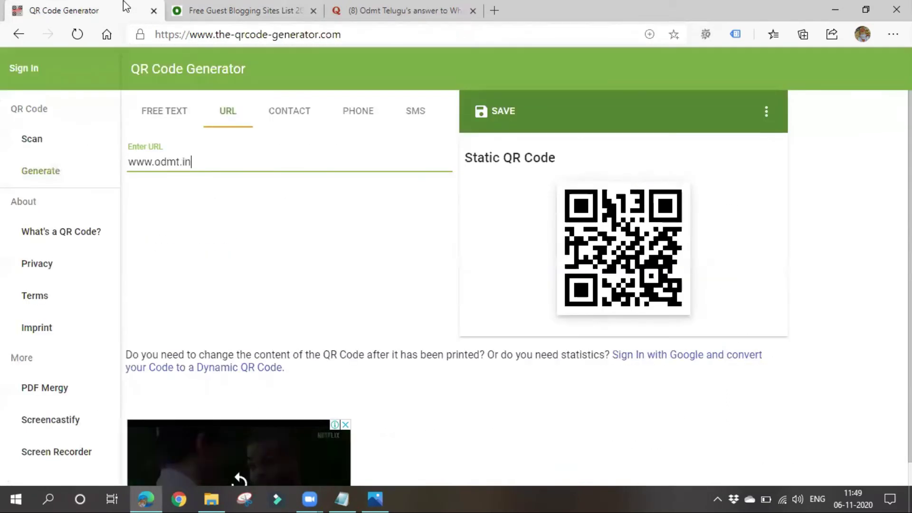
Step: Try QR sizes 300, 100, 200 and 50 px, then settle on a custom 150 px size
{"action": "left_click", "coordinate": [770, 119]}
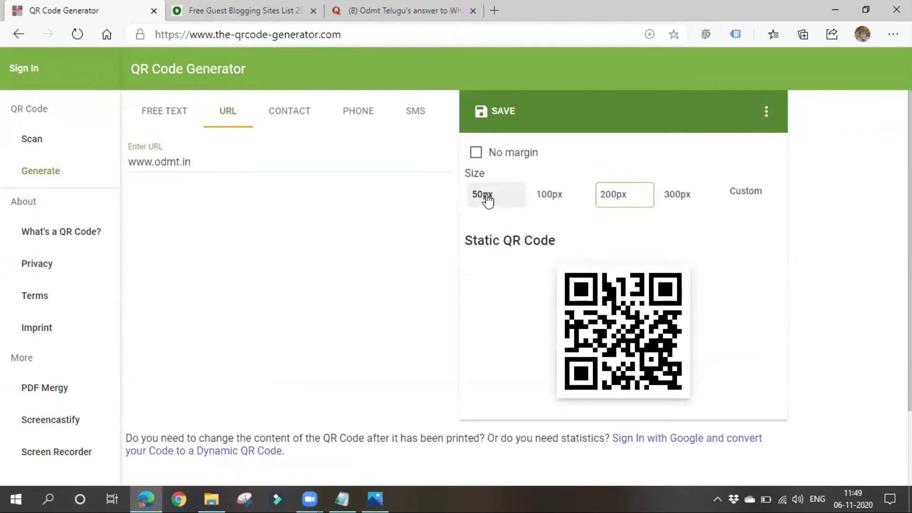
{"action": "left_click", "coordinate": [699, 200]}
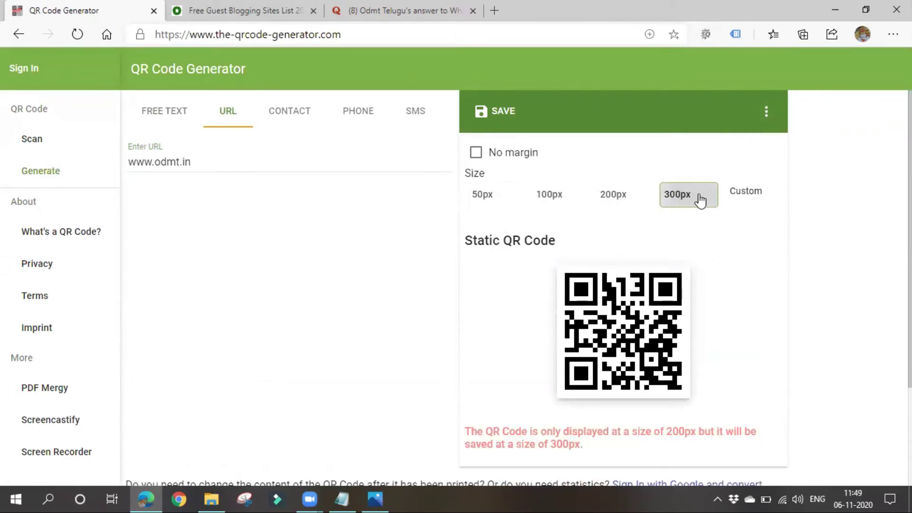
{"action": "left_click", "coordinate": [580, 200]}
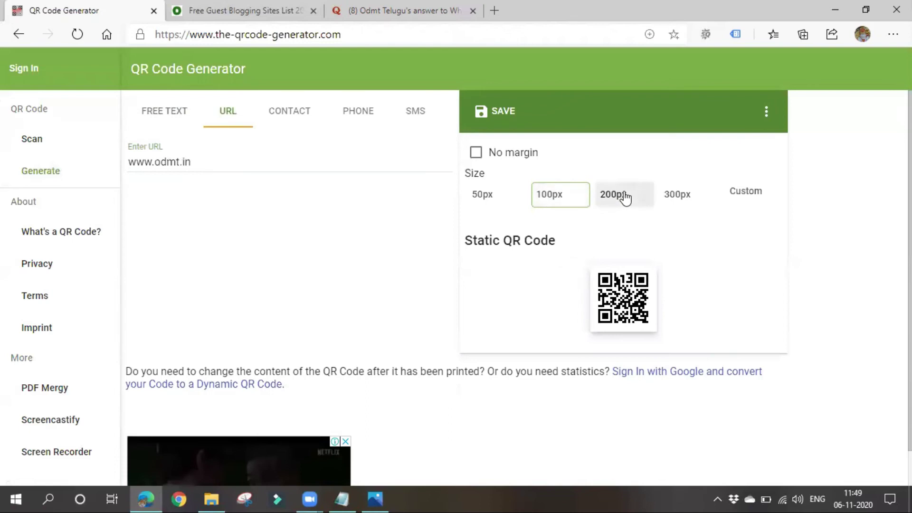
{"action": "left_click", "coordinate": [621, 196]}
{"action": "left_click", "coordinate": [482, 197]}
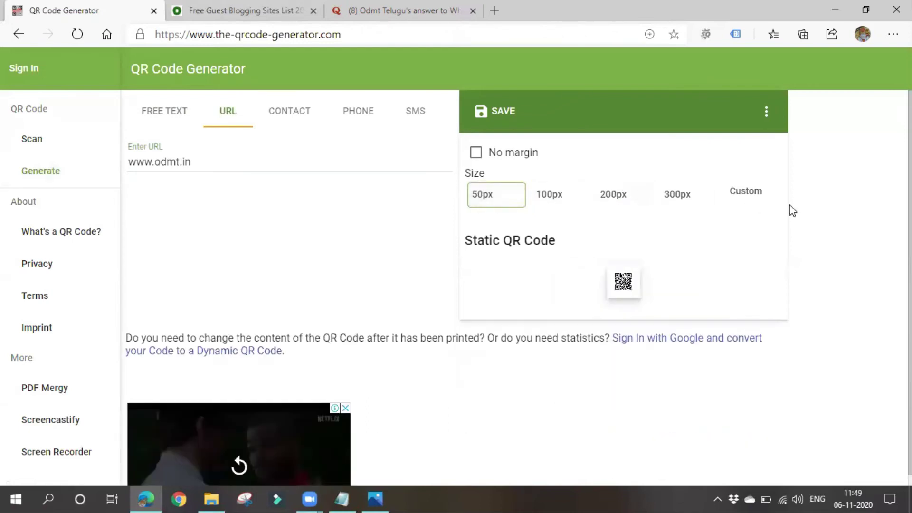
{"action": "left_click", "coordinate": [756, 204]}
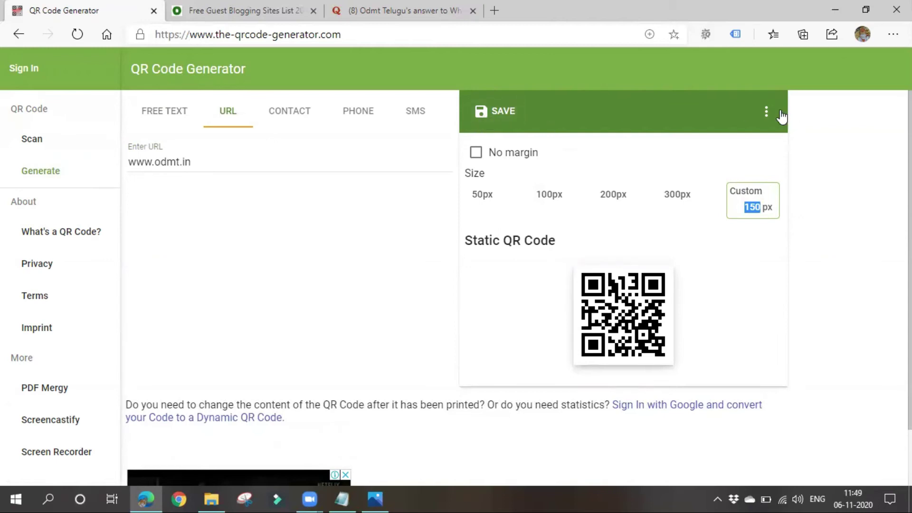
{"action": "left_click", "coordinate": [767, 112]}
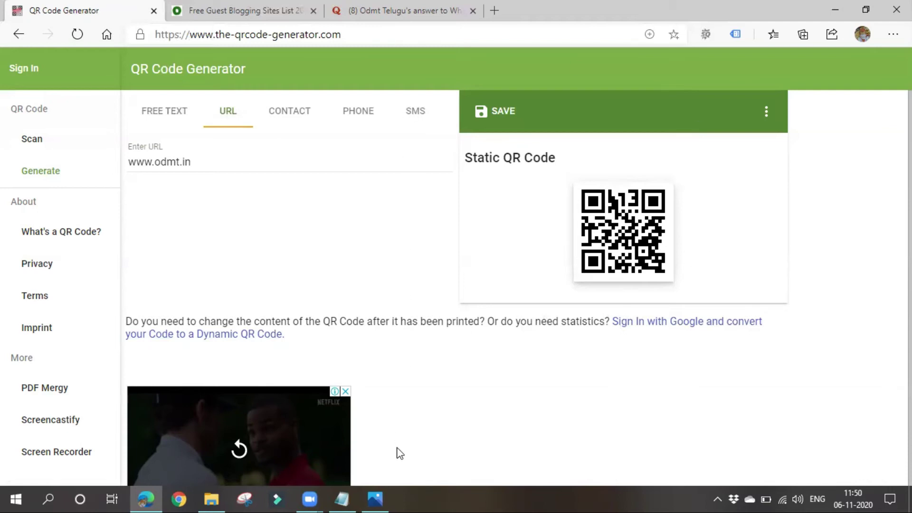
Step: Tick Business Reviews in brown ink in Photos, then load Google's home page in Edge
{"action": "key", "text": "alt+Tab"}
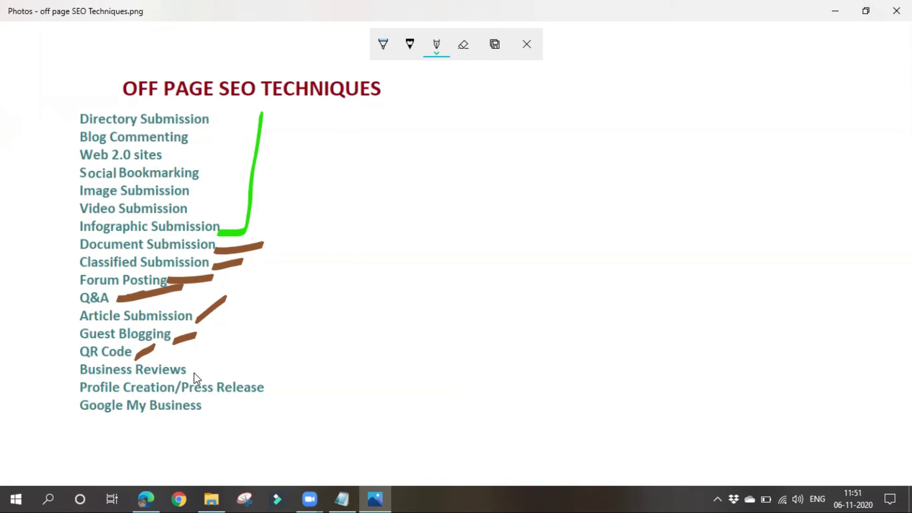
{"action": "left_click_drag", "start_coordinate": [192, 374], "coordinate": [222, 356]}
{"action": "left_click", "coordinate": [835, 10]}
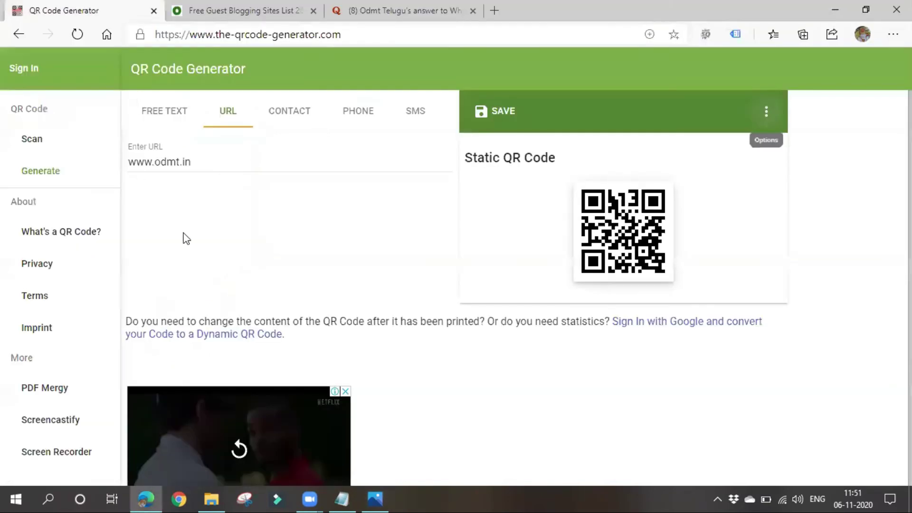
{"action": "left_click", "coordinate": [102, 35]}
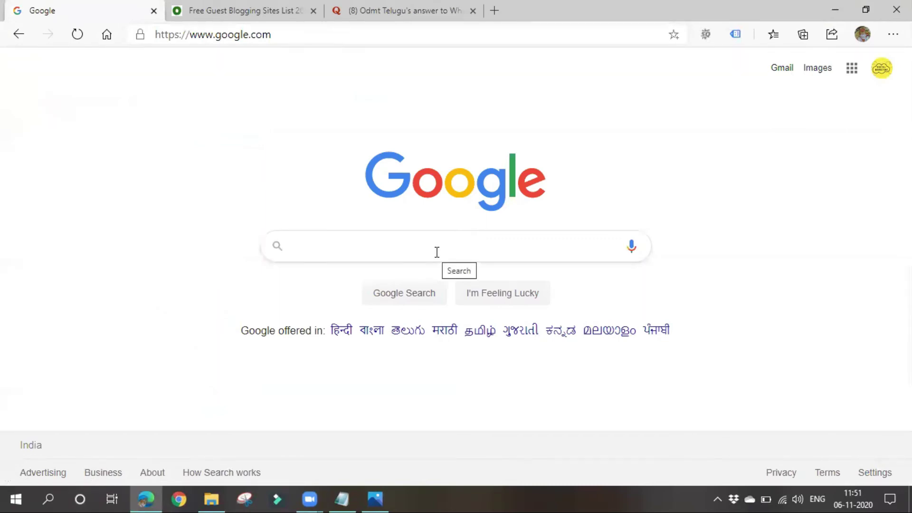
Step: Search for 'digital marketing institutes' and open the Digital Brahmayya local listing
{"action": "type", "text": "s"}
{"action": "key", "text": "BackSpace"}
{"action": "type", "text": "digita"}
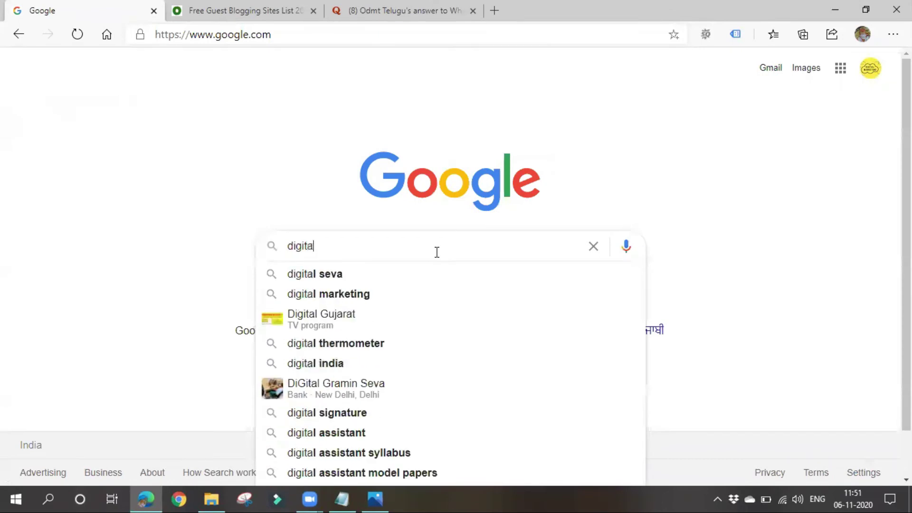
{"action": "type", "text": "l marketin"}
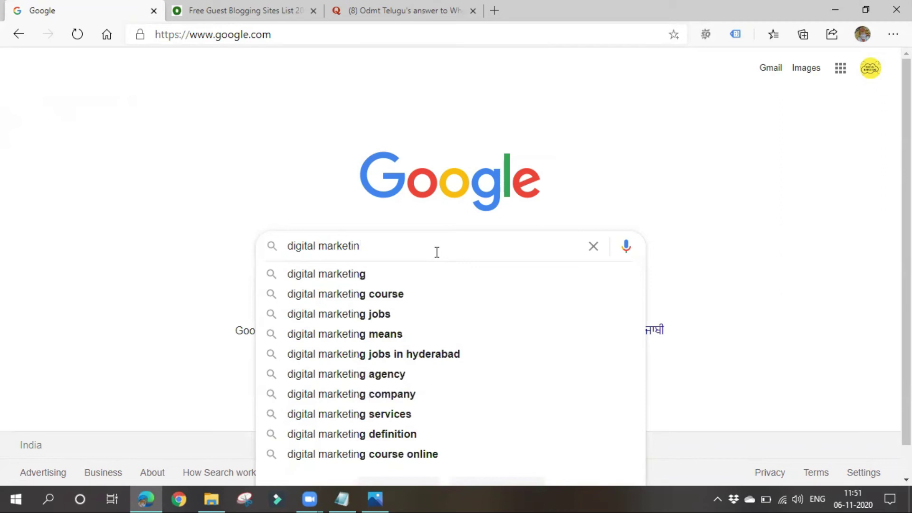
{"action": "type", "text": "g institutes"}
{"action": "key", "text": "Return"}
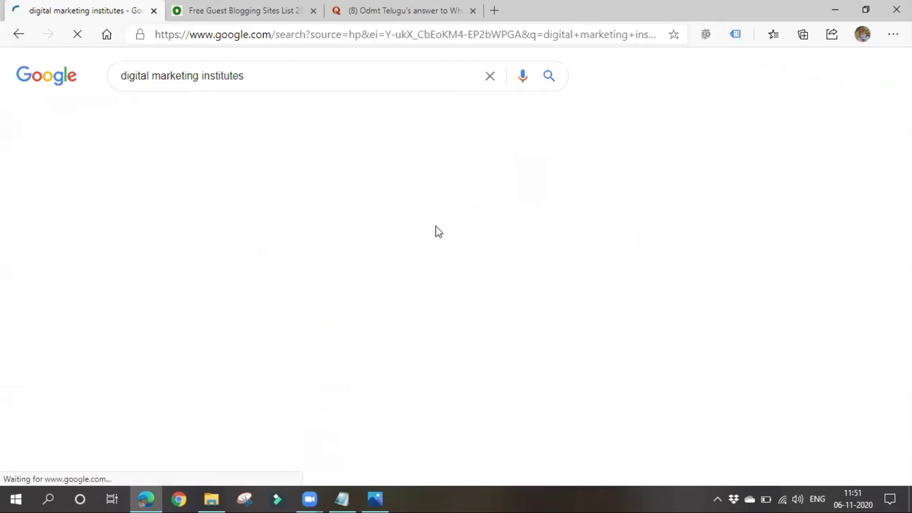
{"action": "scroll", "coordinate": [289, 242], "scroll_direction": "down", "scroll_amount": 1}
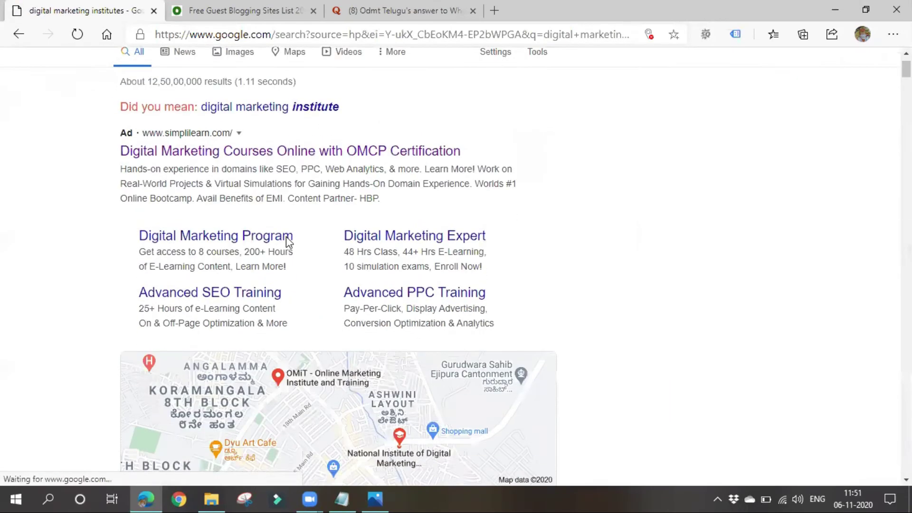
{"action": "scroll", "coordinate": [288, 242], "scroll_direction": "down", "scroll_amount": 4}
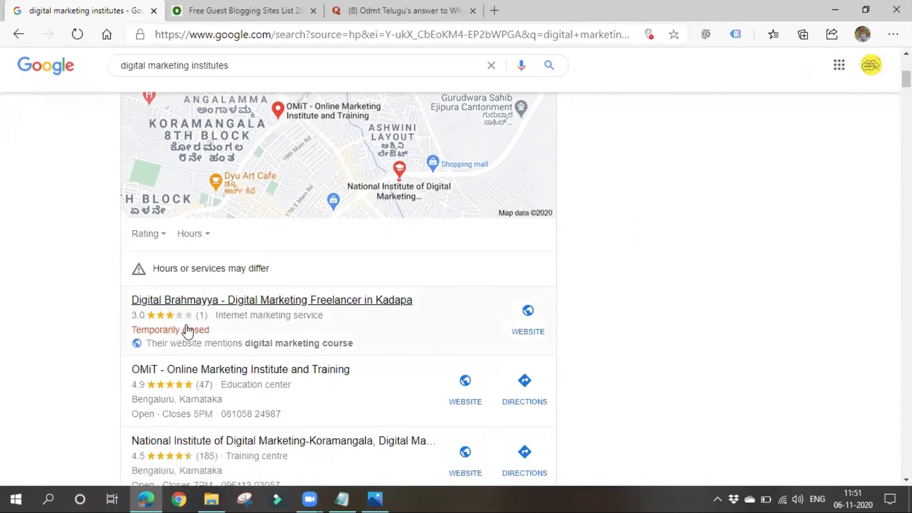
{"action": "left_click", "coordinate": [346, 304]}
Step: Show Digital Brahmayya's business details and scroll through them
{"action": "right_click", "coordinate": [347, 303]}
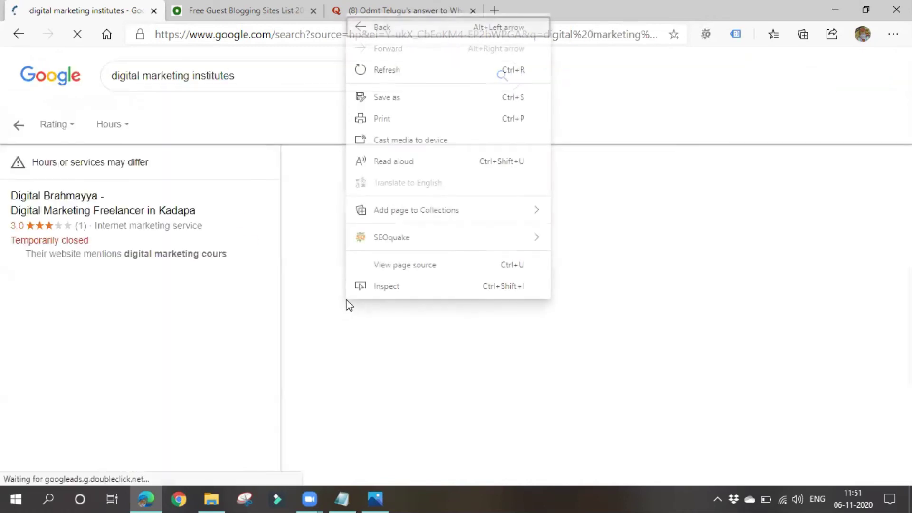
{"action": "left_click", "coordinate": [442, 358]}
{"action": "left_click", "coordinate": [179, 260]}
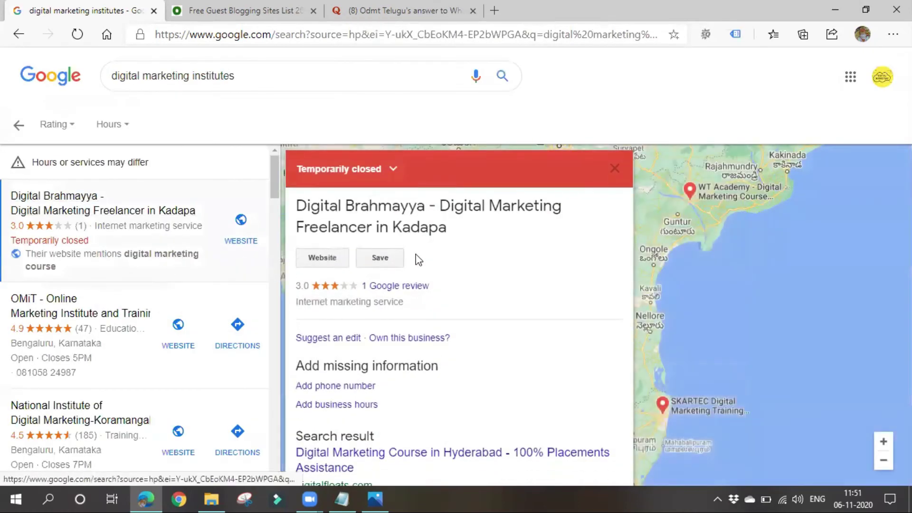
{"action": "scroll", "coordinate": [416, 258], "scroll_direction": "down", "scroll_amount": 15}
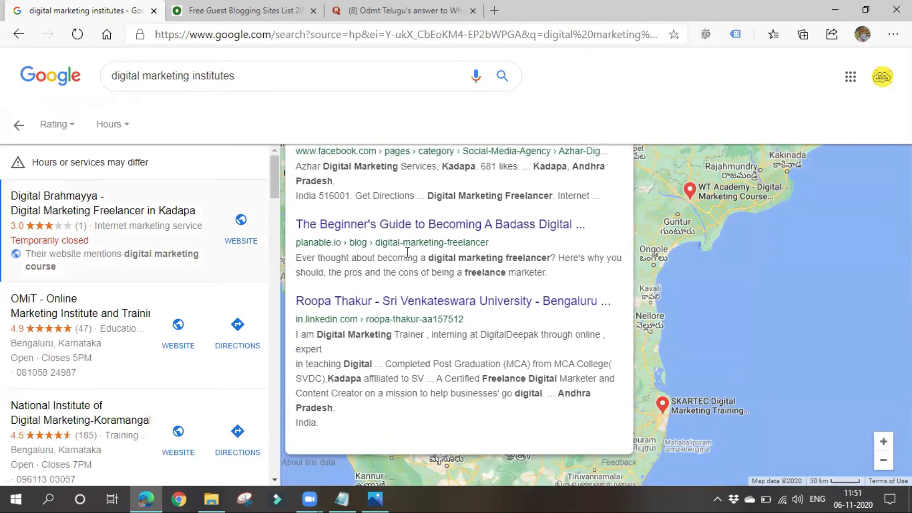
{"action": "scroll", "coordinate": [413, 343], "scroll_direction": "up", "scroll_amount": 6}
{"action": "scroll", "coordinate": [409, 350], "scroll_direction": "down", "scroll_amount": 6}
{"action": "scroll", "coordinate": [358, 394], "scroll_direction": "up", "scroll_amount": 5}
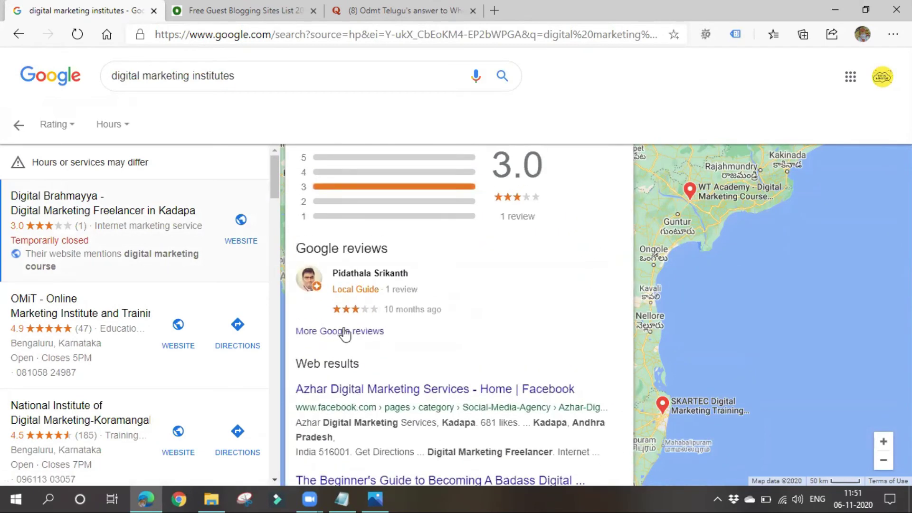
Step: View Digital Brahmayya's single 3.0-star Google review, then go back to the results
{"action": "left_click", "coordinate": [345, 334]}
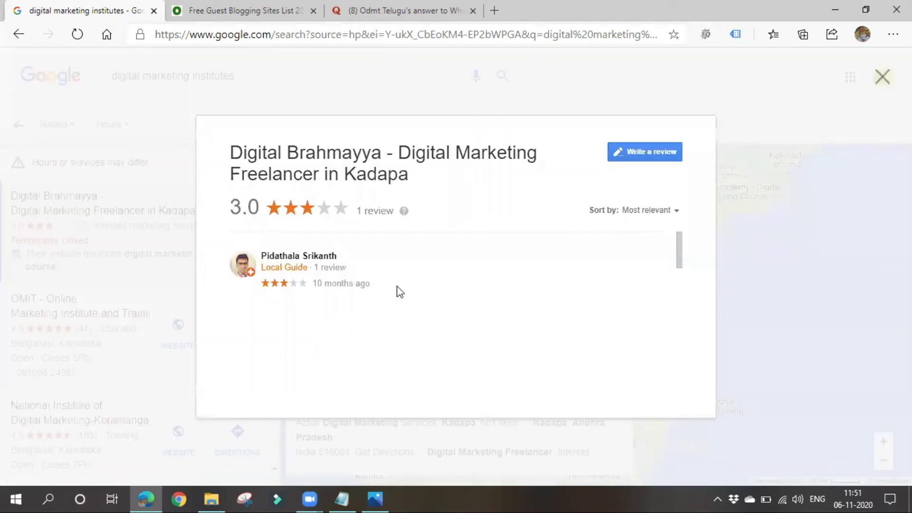
{"action": "mouse_move", "coordinate": [342, 260]}
{"action": "left_click", "coordinate": [19, 34]}
{"action": "left_click", "coordinate": [19, 34]}
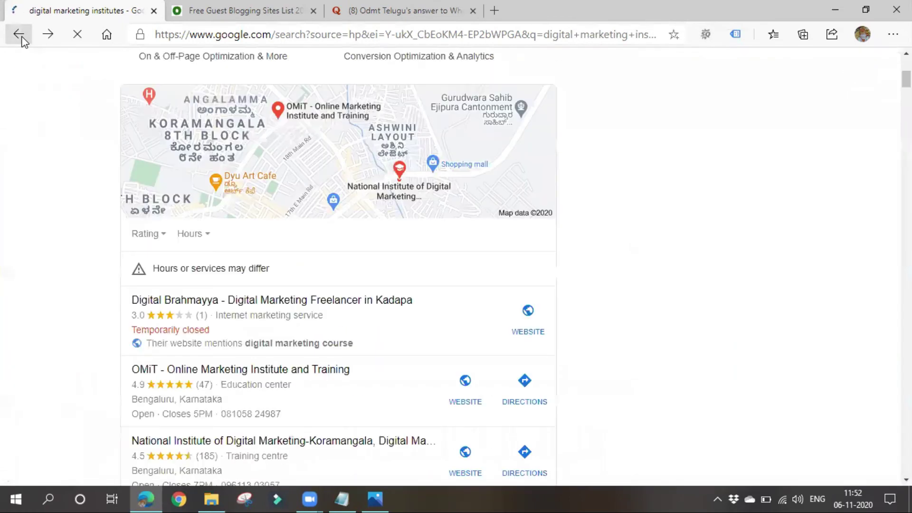
{"action": "scroll", "coordinate": [876, 350], "scroll_direction": "down", "scroll_amount": 3}
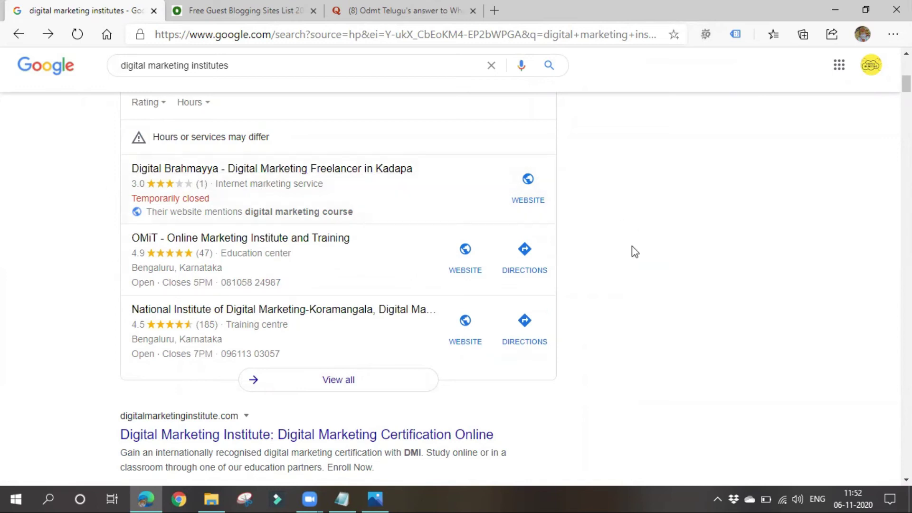
{"action": "scroll", "coordinate": [255, 332], "scroll_direction": "up", "scroll_amount": 10}
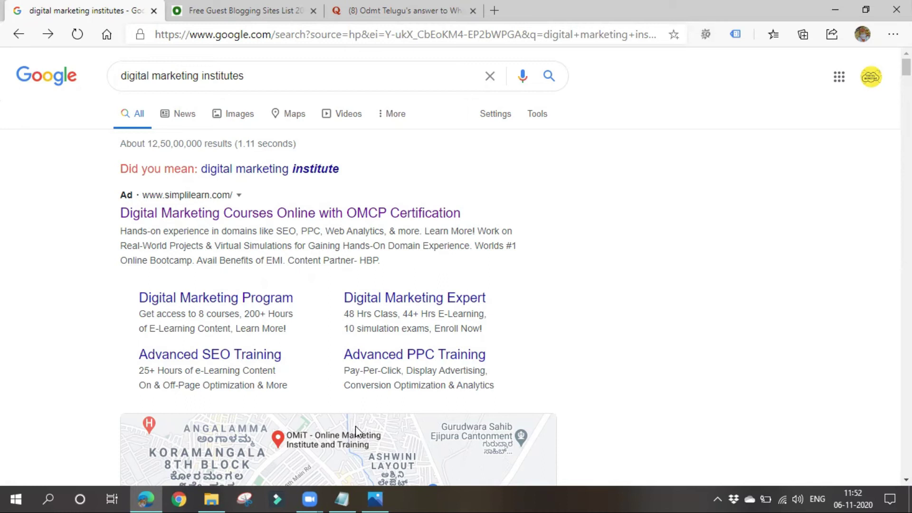
{"action": "scroll", "coordinate": [251, 273], "scroll_direction": "down", "scroll_amount": 4}
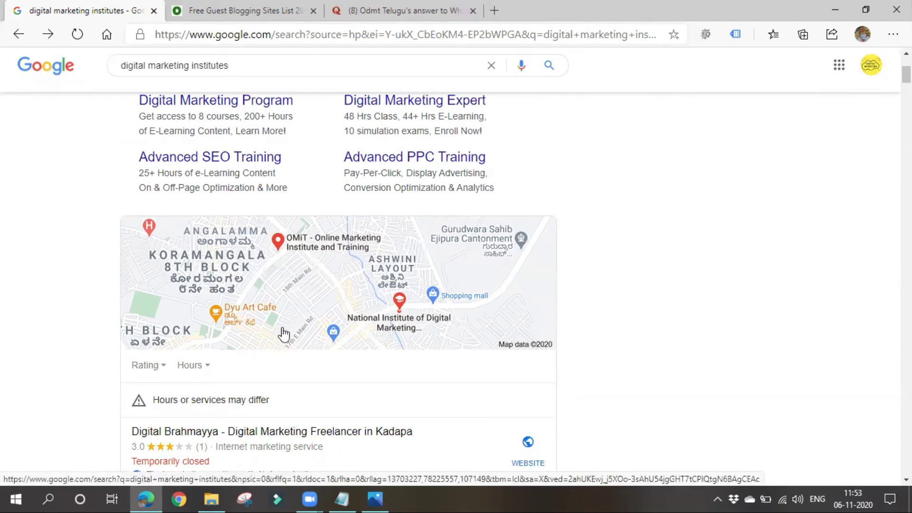
{"action": "scroll", "coordinate": [283, 332], "scroll_direction": "down", "scroll_amount": 4}
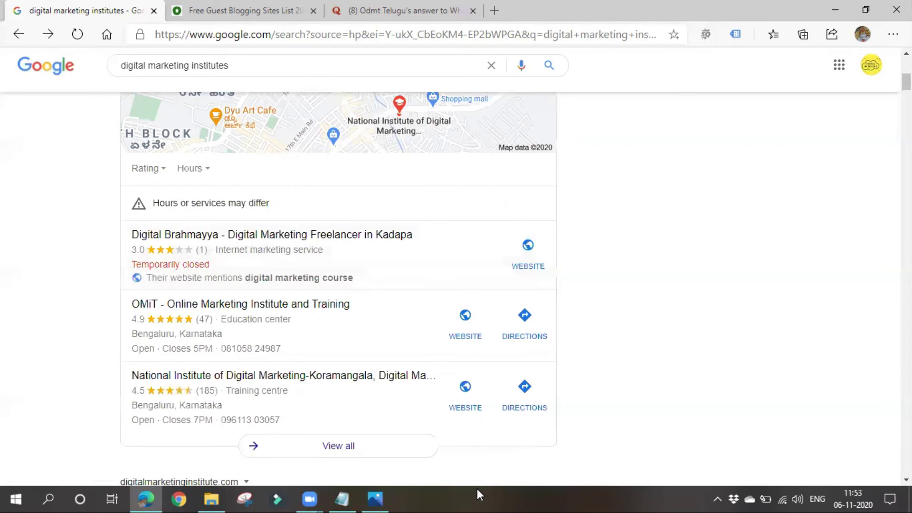
Step: Tick Profile Creation/Press Release and Google My Business in brown ink on the off-page SEO image
{"action": "key", "text": "alt+Tab"}
{"action": "left_click_drag", "start_coordinate": [273, 388], "coordinate": [315, 362]}
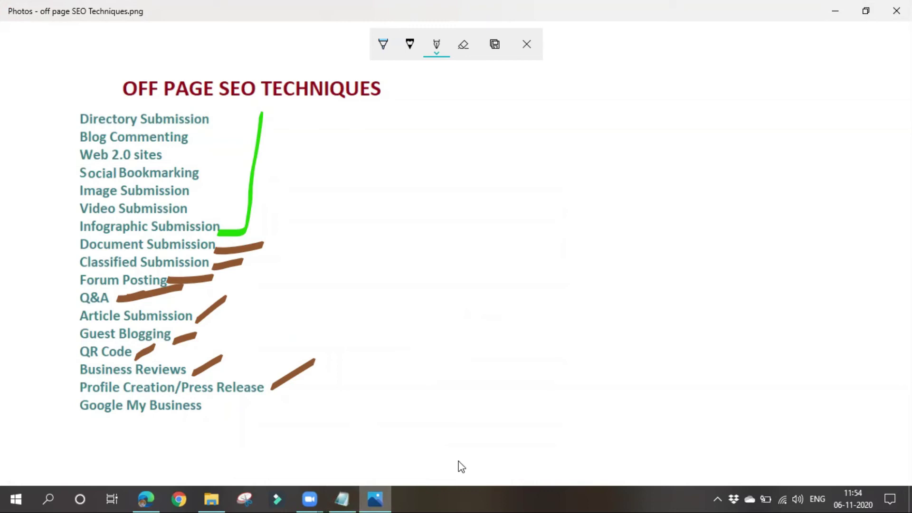
{"action": "left_click_drag", "start_coordinate": [226, 402], "coordinate": [205, 424]}
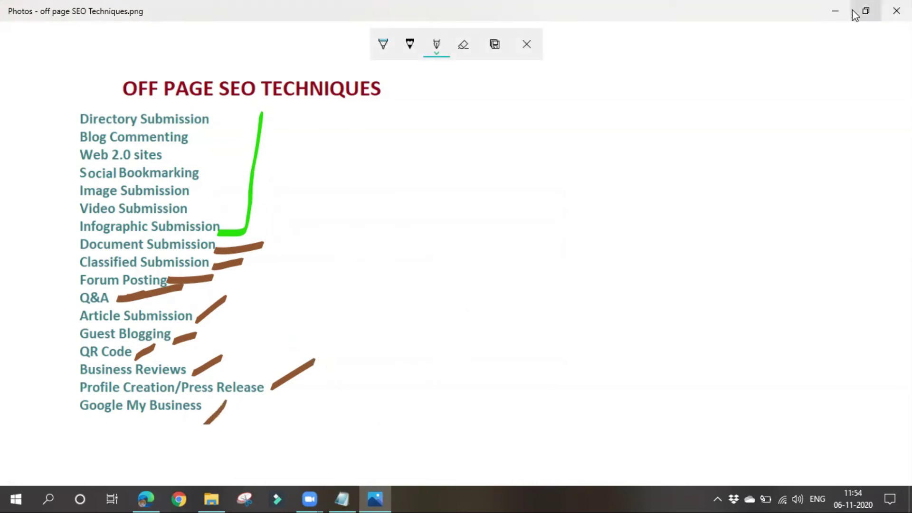
Step: Minimize Photos and scroll through the digital marketing institutes results
{"action": "left_click", "coordinate": [836, 18]}
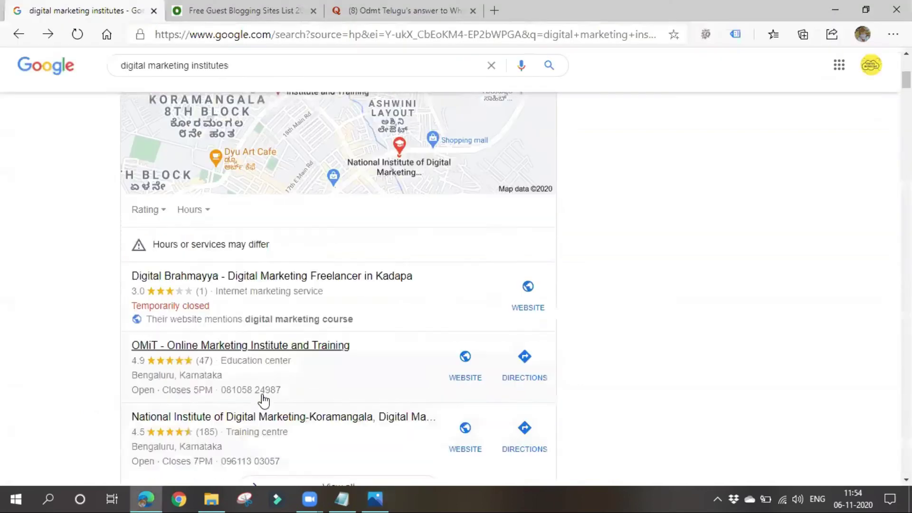
{"action": "scroll", "coordinate": [442, 246], "scroll_direction": "up", "scroll_amount": 3}
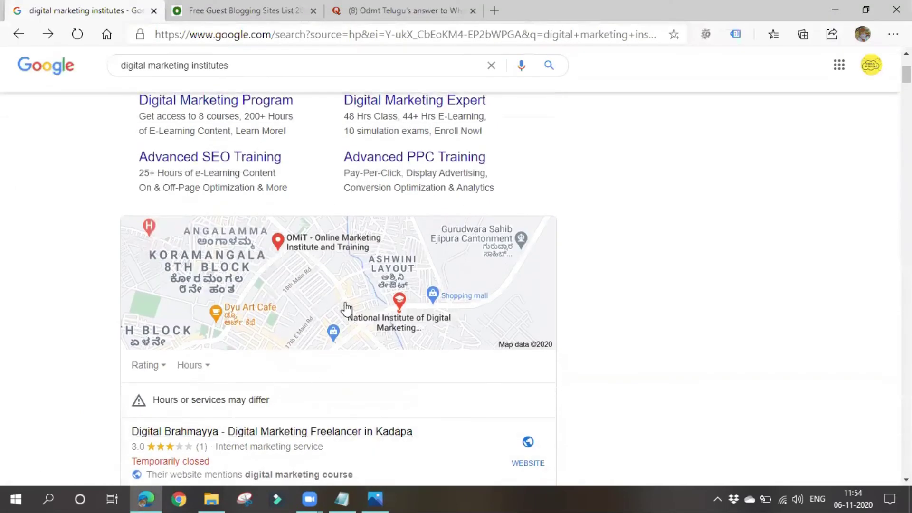
{"action": "scroll", "coordinate": [347, 311], "scroll_direction": "down", "scroll_amount": 3}
{"action": "scroll", "coordinate": [282, 413], "scroll_direction": "up", "scroll_amount": 3}
{"action": "scroll", "coordinate": [349, 371], "scroll_direction": "down", "scroll_amount": 4}
{"action": "scroll", "coordinate": [366, 407], "scroll_direction": "up", "scroll_amount": 3}
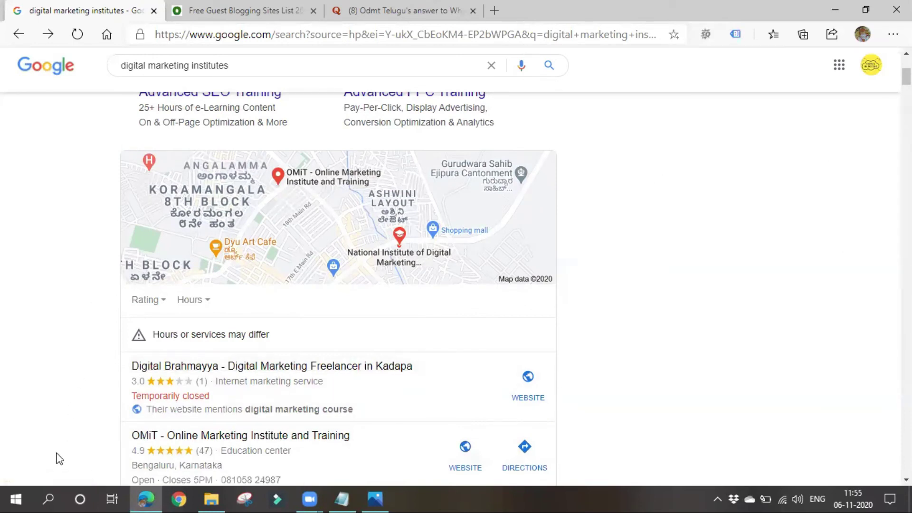
{"action": "scroll", "coordinate": [318, 404], "scroll_direction": "up", "scroll_amount": 5}
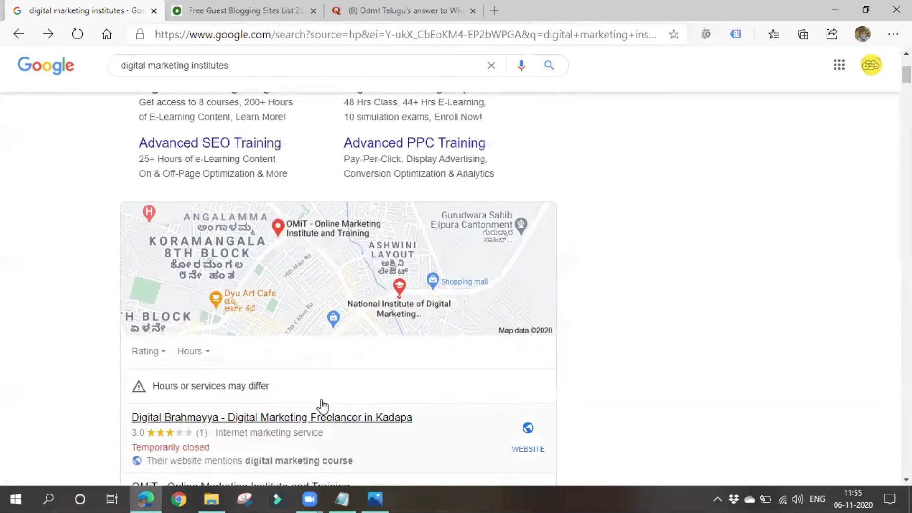
Step: Replace the search query with 'google my'
{"action": "triple_click", "coordinate": [240, 76]}
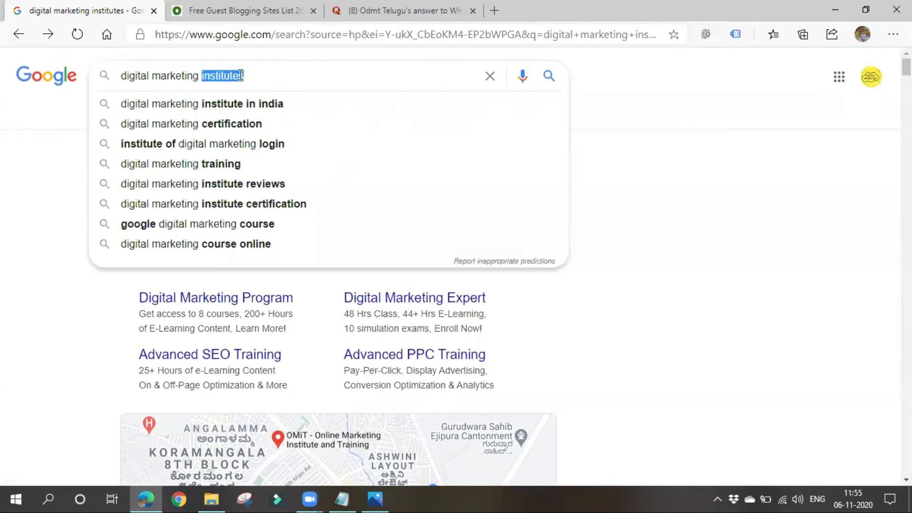
{"action": "scroll", "coordinate": [300, 333], "scroll_direction": "down", "scroll_amount": 5}
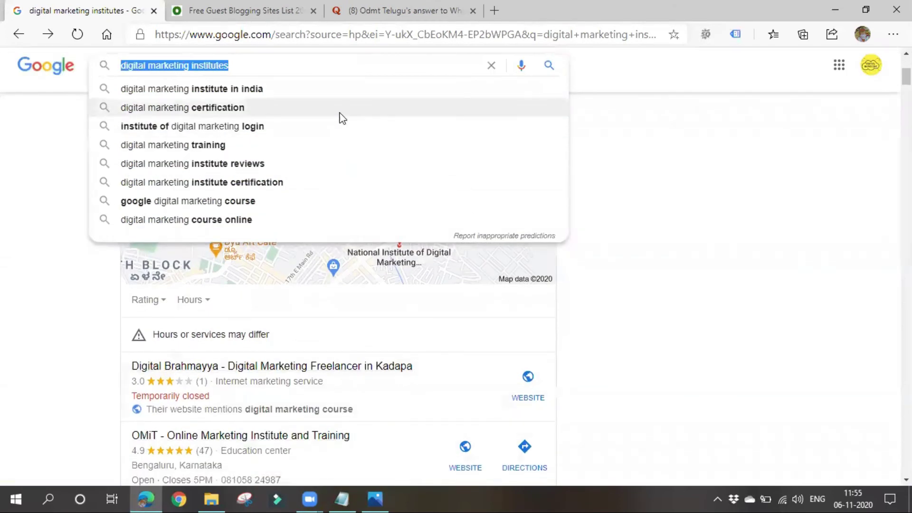
{"action": "type", "text": "googl"}
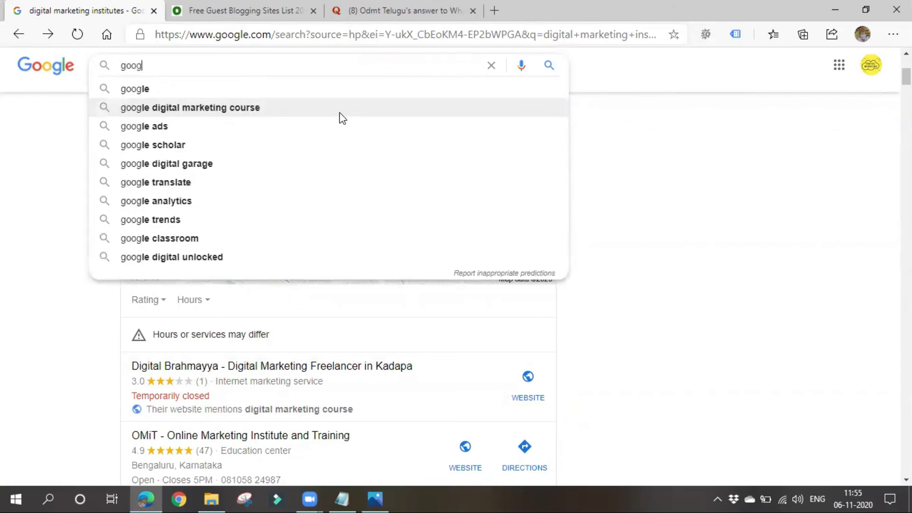
{"action": "type", "text": "e my"}
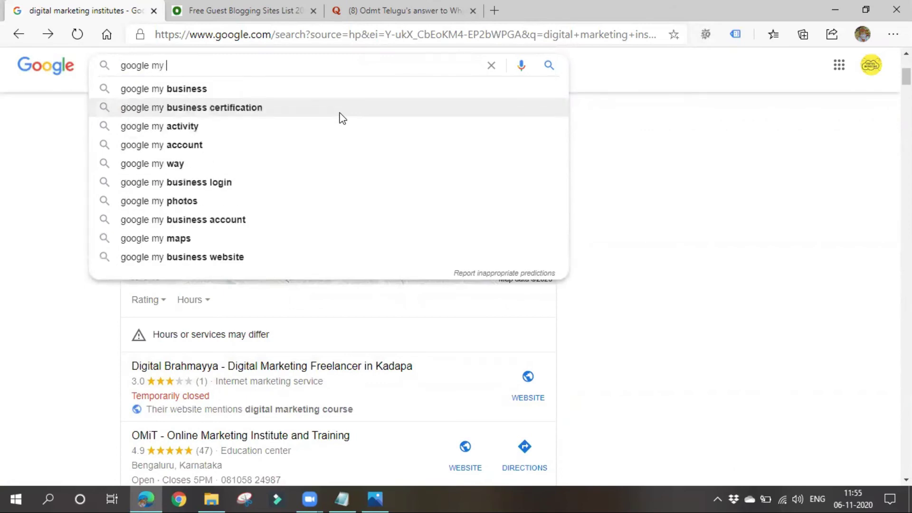
Step: Search 'google my business', open the Google My Business site, and browse its management dashboard
{"action": "left_click", "coordinate": [340, 94]}
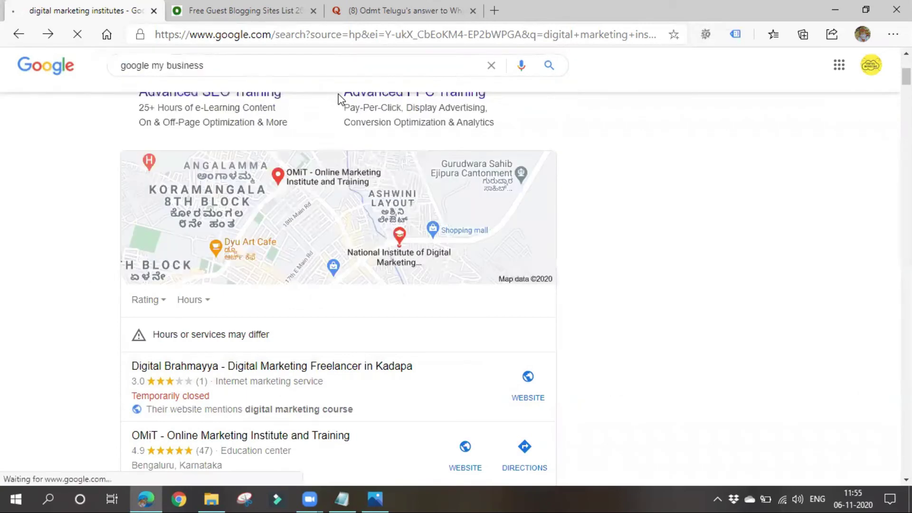
{"action": "left_click", "coordinate": [249, 203]}
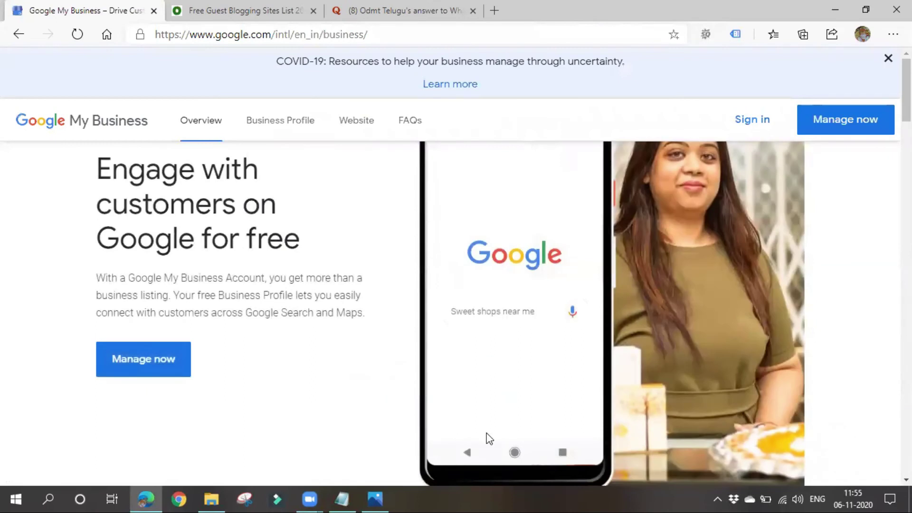
{"action": "left_click", "coordinate": [826, 126]}
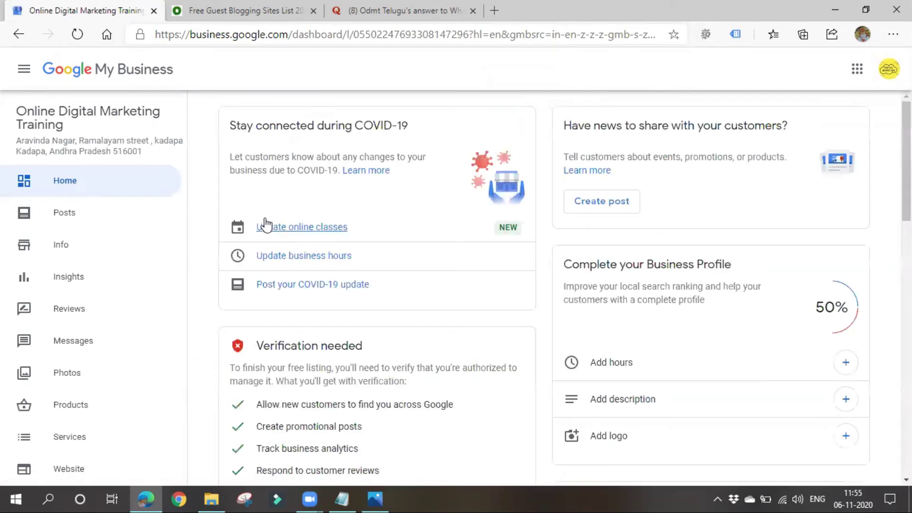
{"action": "scroll", "coordinate": [304, 332], "scroll_direction": "down", "scroll_amount": 4}
{"action": "scroll", "coordinate": [346, 427], "scroll_direction": "down", "scroll_amount": 10}
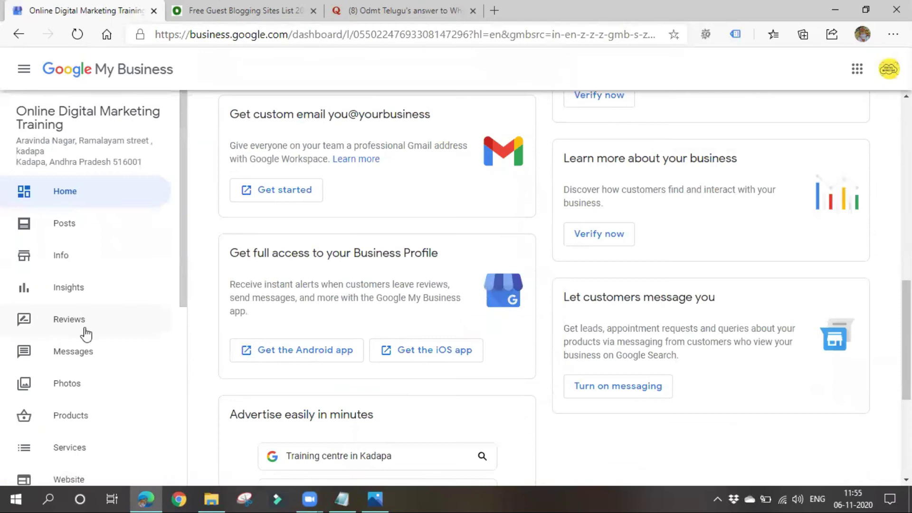
{"action": "scroll", "coordinate": [523, 295], "scroll_direction": "up", "scroll_amount": 13}
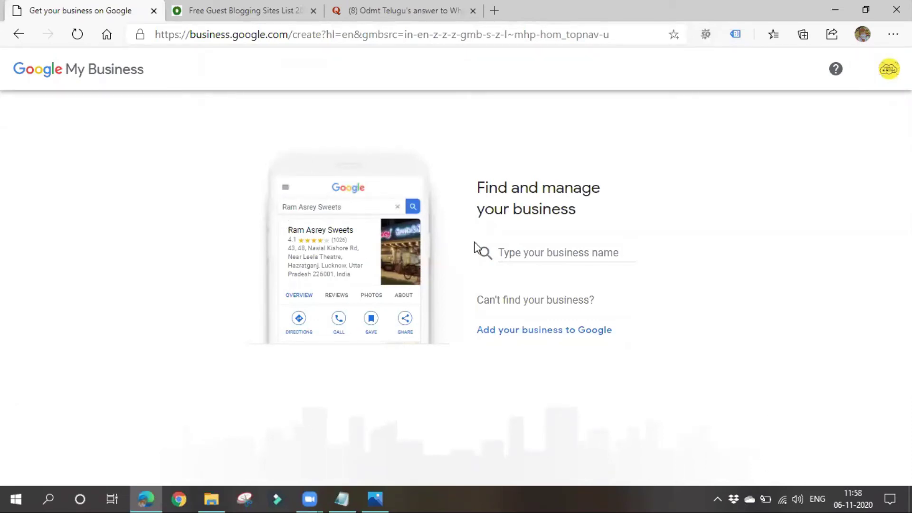
Step: Create a new business named Digiready
{"action": "left_click", "coordinate": [515, 255]}
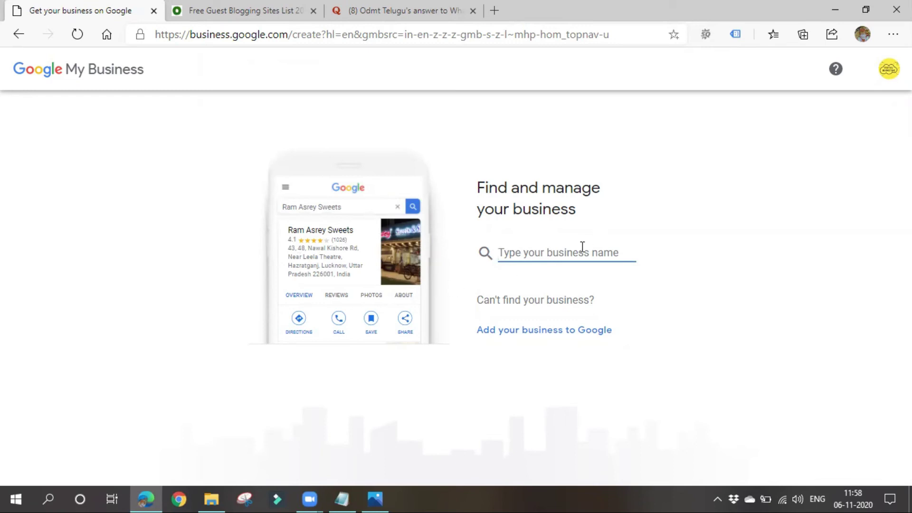
{"action": "type", "text": "Digiready"}
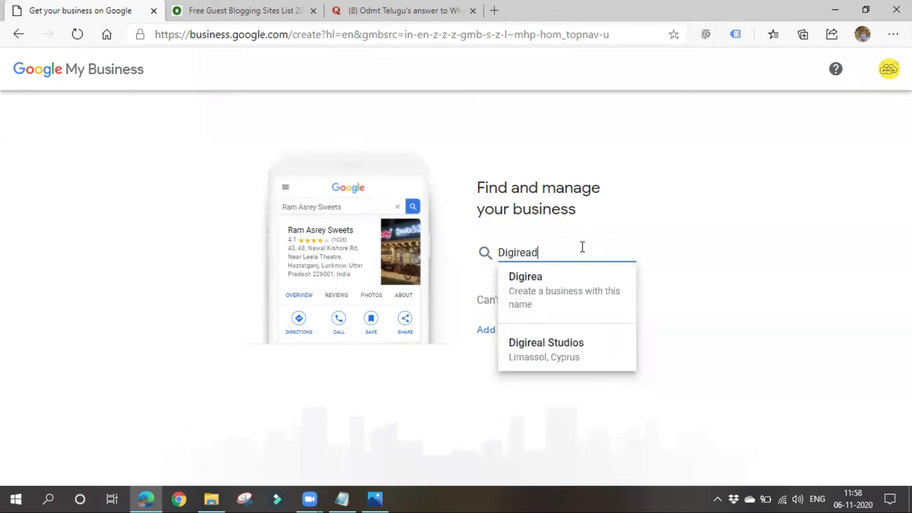
{"action": "left_click", "coordinate": [593, 285]}
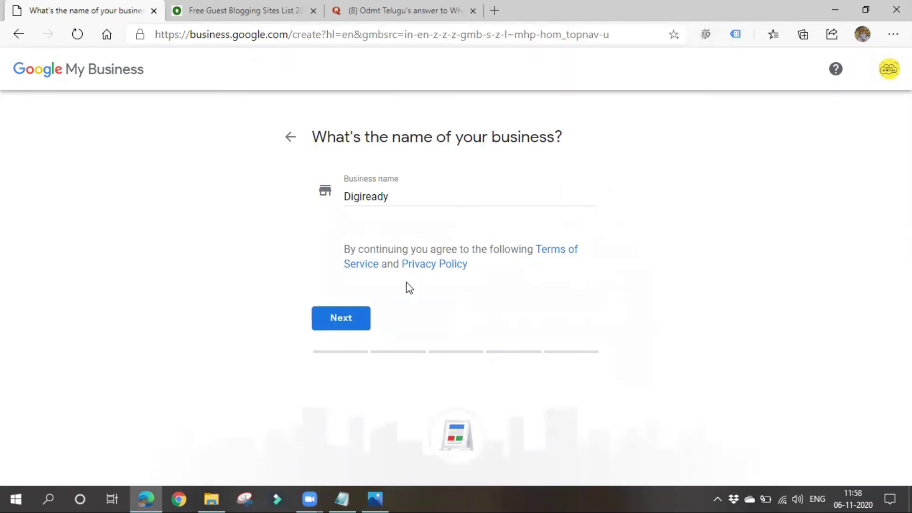
{"action": "left_click", "coordinate": [335, 326]}
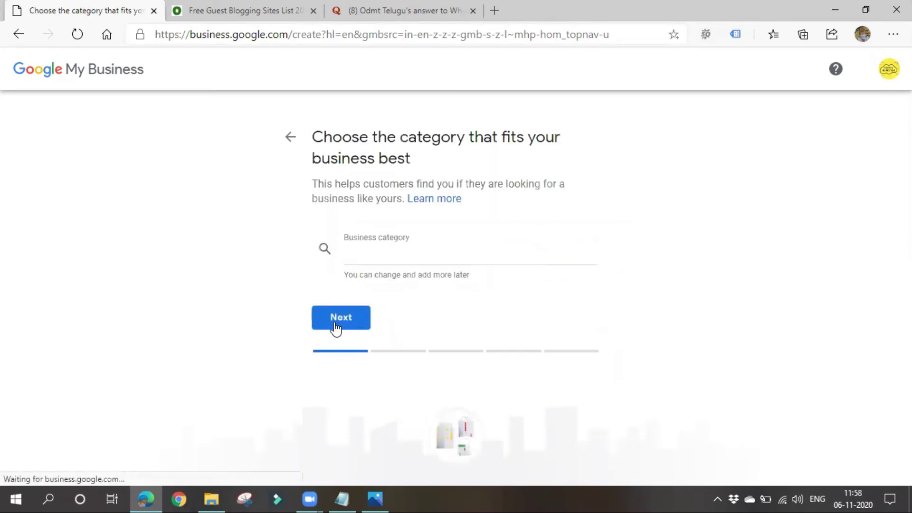
Step: Set the business category to Education Centre and continue to the location question
{"action": "left_click", "coordinate": [385, 263]}
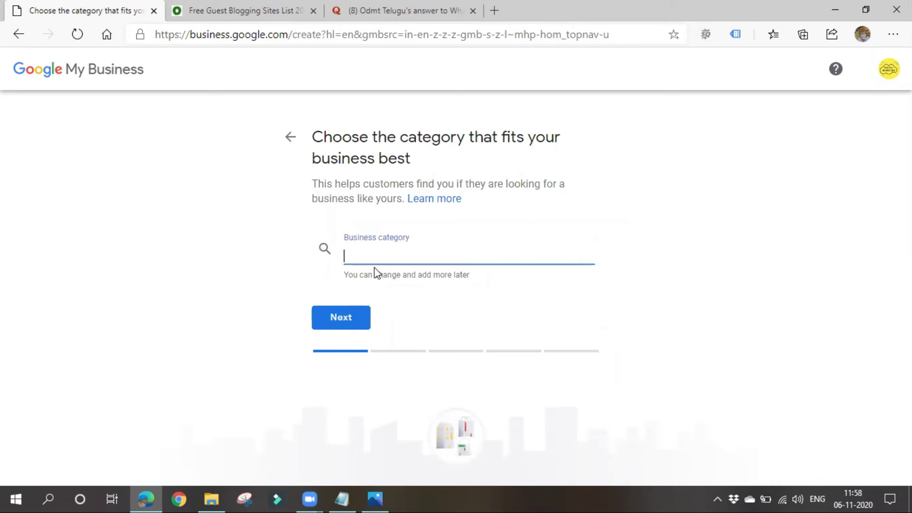
{"action": "type", "text": "educa"}
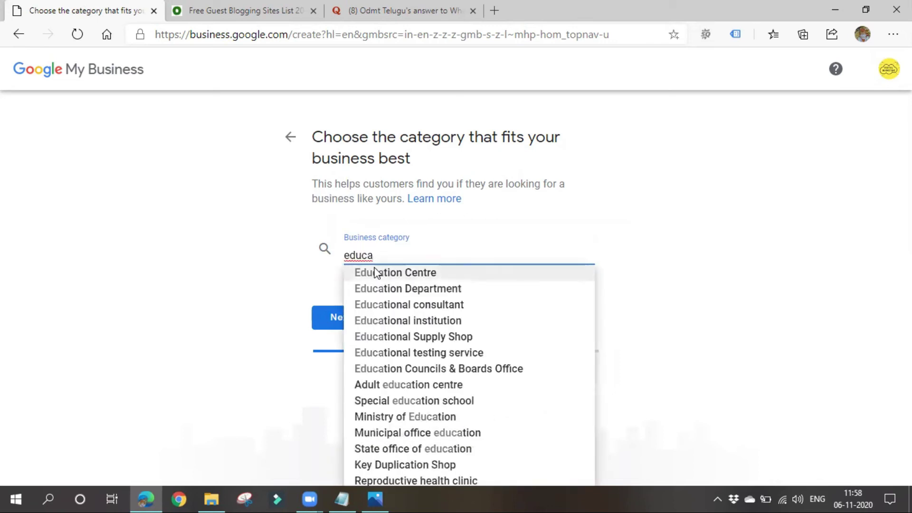
{"action": "left_click", "coordinate": [376, 278]}
{"action": "left_click", "coordinate": [368, 318]}
{"action": "right_click", "coordinate": [367, 319]}
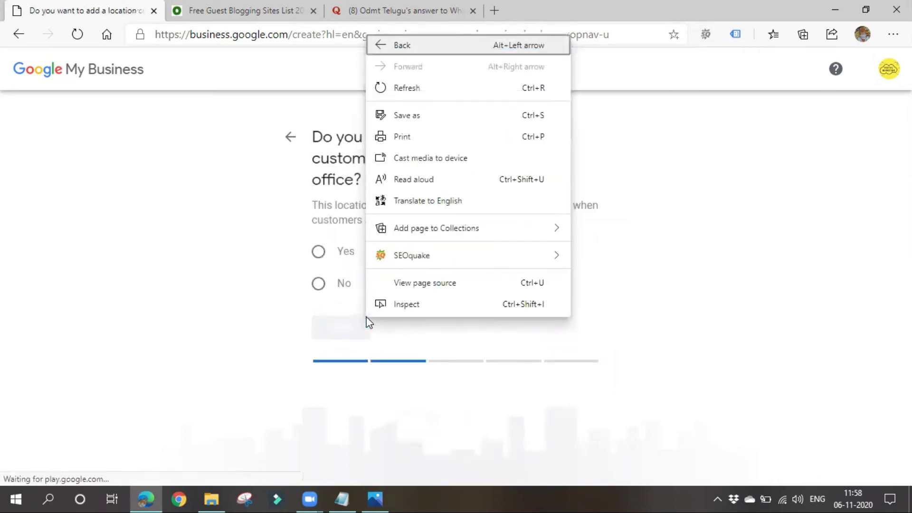
{"action": "left_click", "coordinate": [272, 313]}
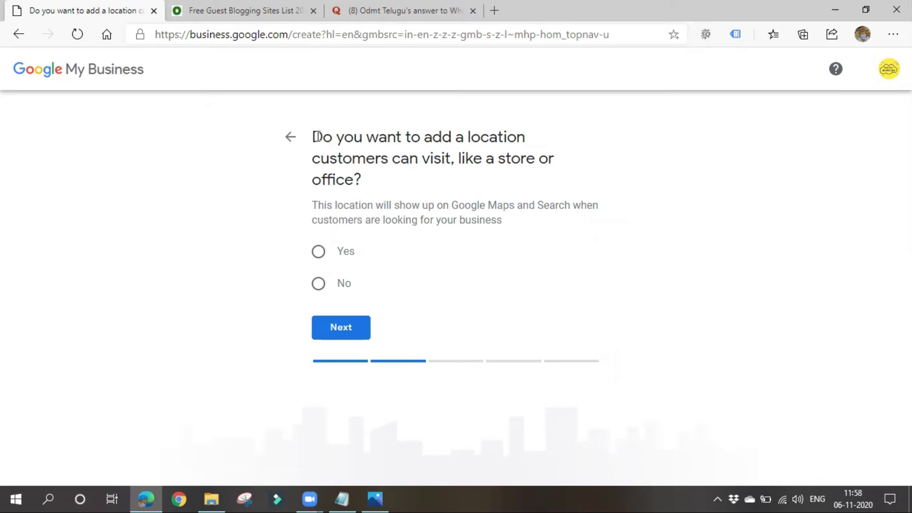
{"action": "left_click_drag", "start_coordinate": [371, 151], "coordinate": [390, 159]}
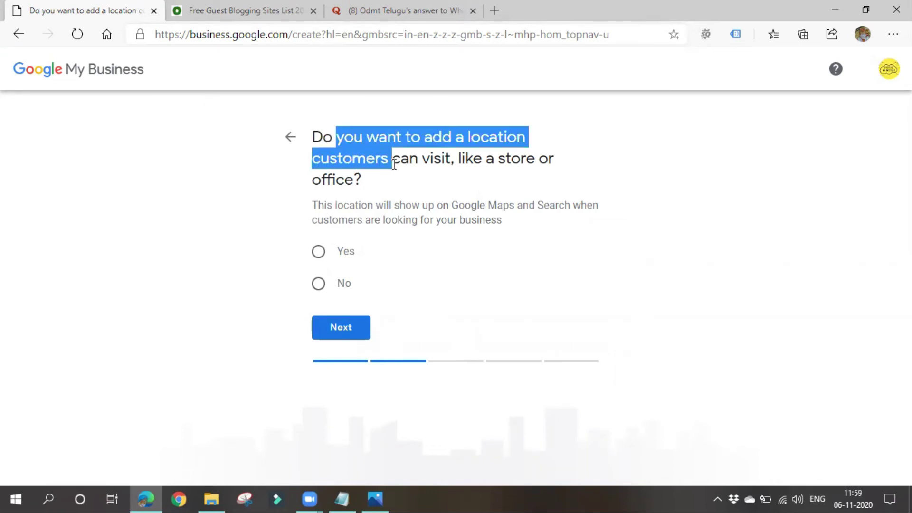
{"action": "left_click", "coordinate": [380, 184]}
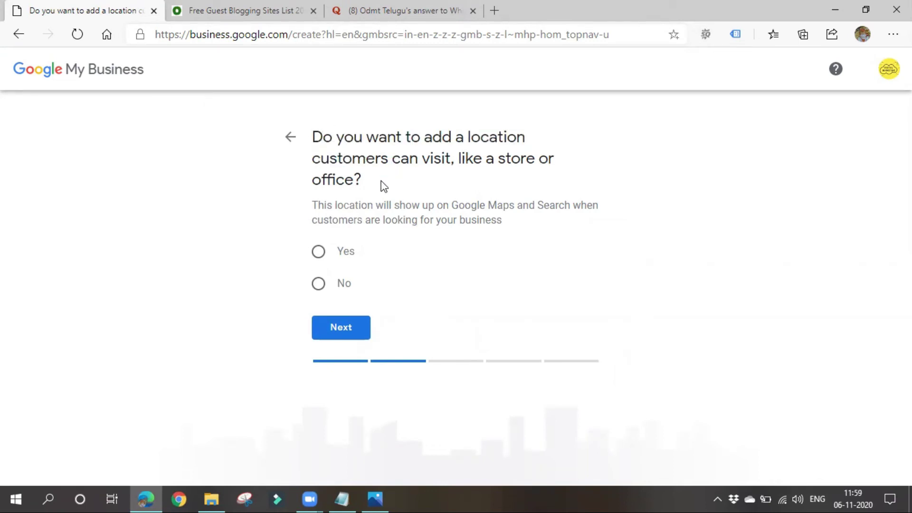
Step: Add a visitable location using the saved Kadapa address, with Andhra Pradesh as the state
{"action": "left_click", "coordinate": [344, 251]}
{"action": "left_click", "coordinate": [332, 328]}
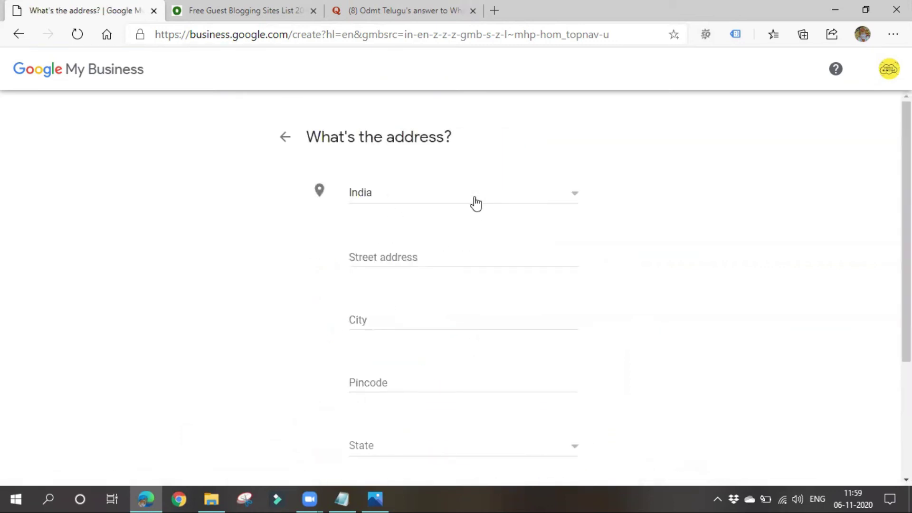
{"action": "left_click", "coordinate": [427, 259]}
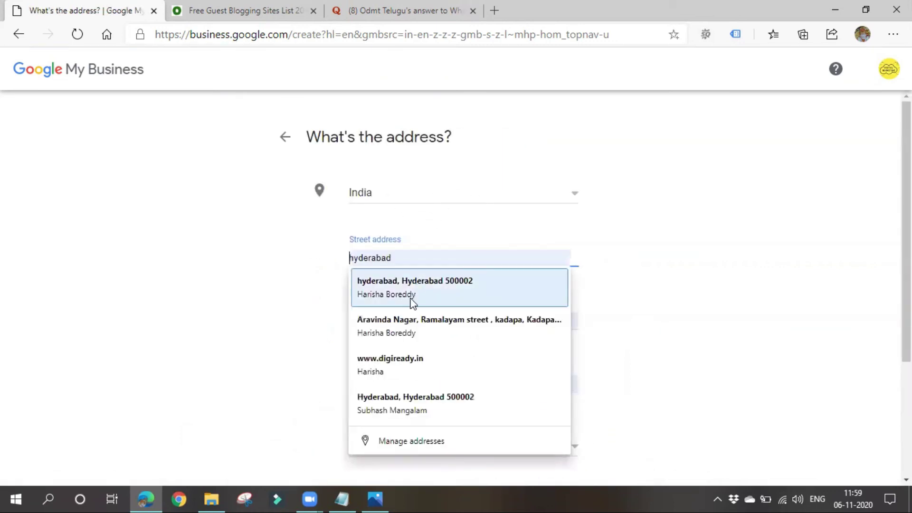
{"action": "left_click", "coordinate": [413, 326]}
{"action": "scroll", "coordinate": [506, 309], "scroll_direction": "down", "scroll_amount": 4}
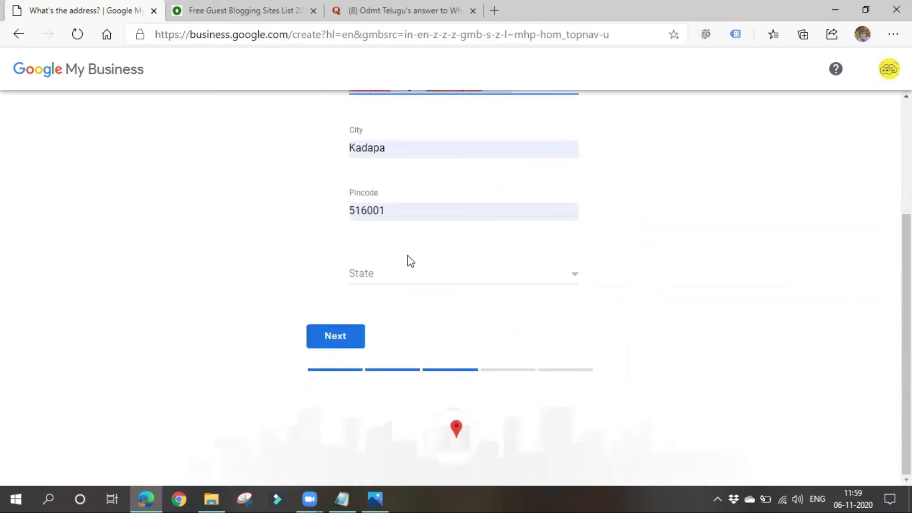
{"action": "left_click", "coordinate": [407, 272]}
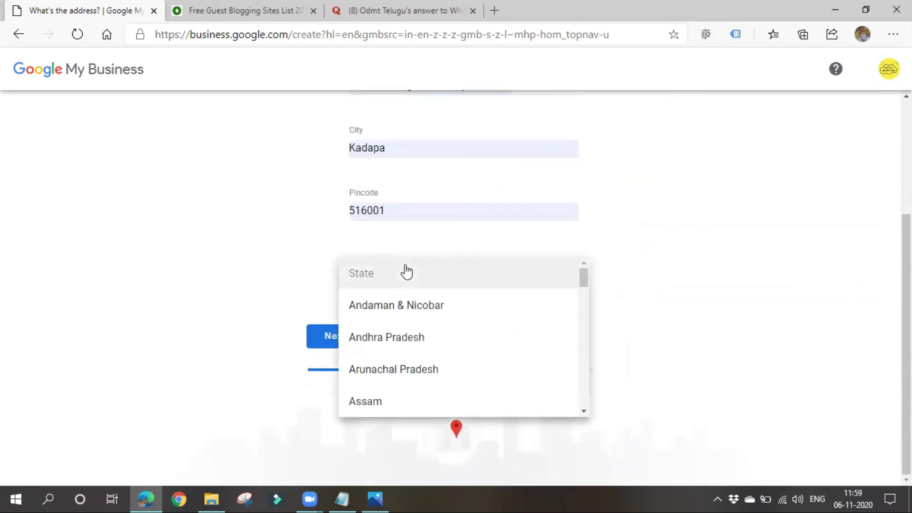
{"action": "left_click", "coordinate": [389, 338]}
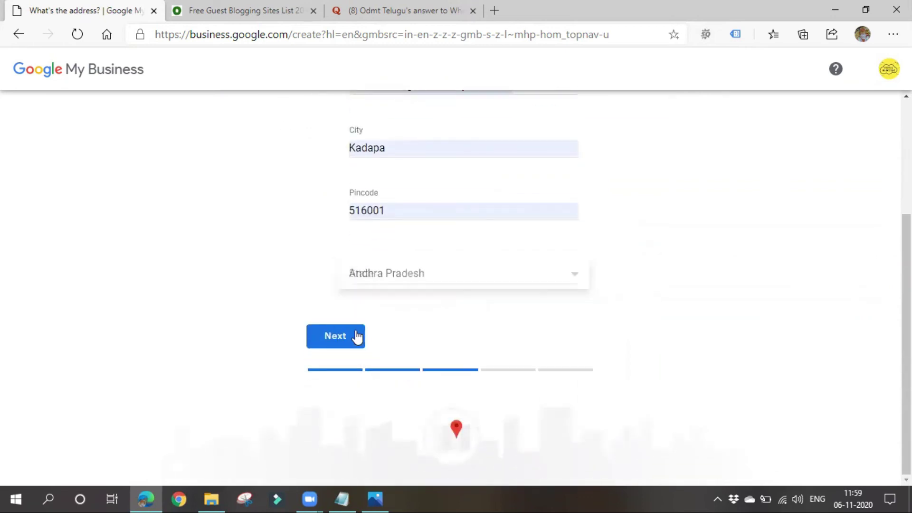
Step: Submit the address and drag the marker onto the business spot near Rama Temple, Kadapa
{"action": "left_click", "coordinate": [327, 330]}
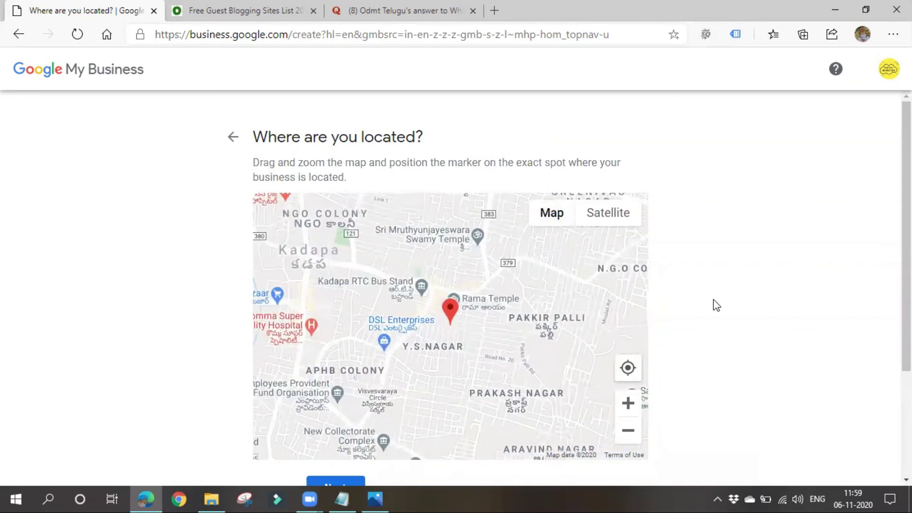
{"action": "scroll", "coordinate": [717, 304], "scroll_direction": "down", "scroll_amount": 1}
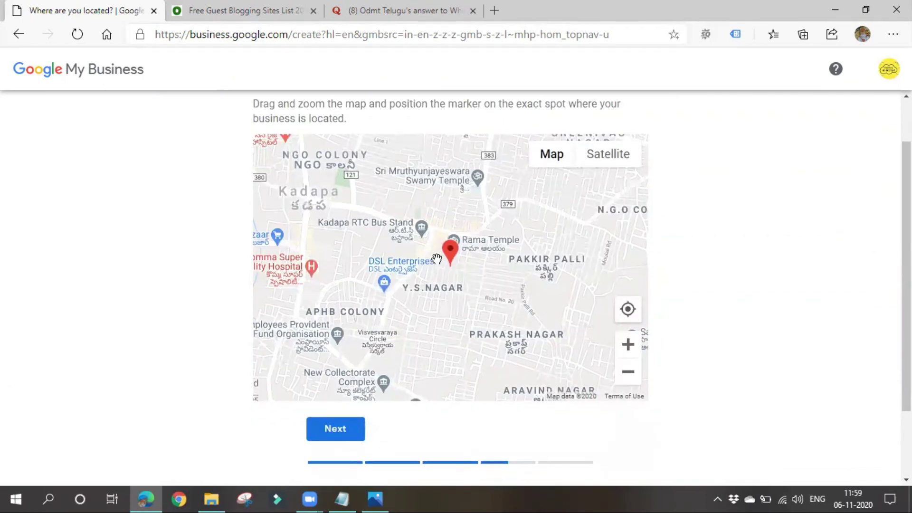
{"action": "left_click_drag", "start_coordinate": [454, 260], "coordinate": [513, 230]}
{"action": "left_click_drag", "start_coordinate": [418, 200], "coordinate": [419, 242]}
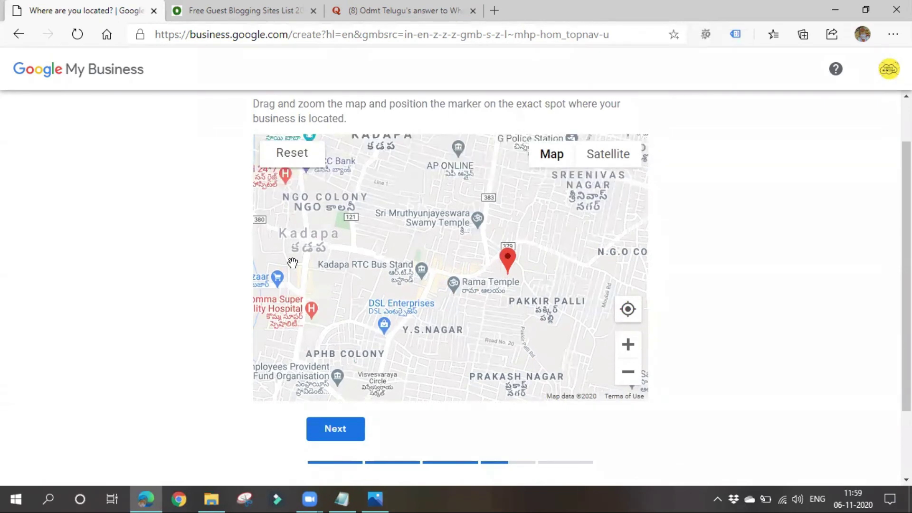
{"action": "scroll", "coordinate": [294, 263], "scroll_direction": "up", "scroll_amount": 1}
Step: Check the location in Satellite view, return to Map, and confirm the marker position
{"action": "left_click", "coordinate": [601, 159]}
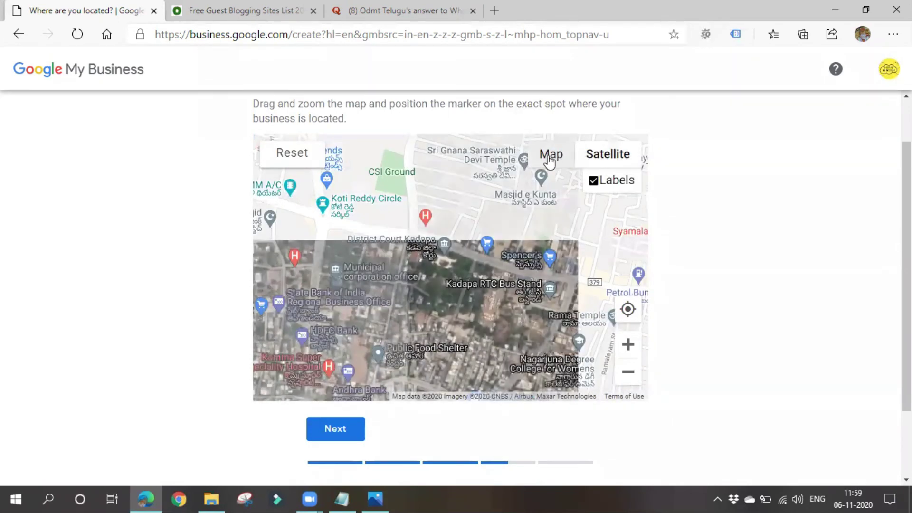
{"action": "left_click", "coordinate": [549, 160]}
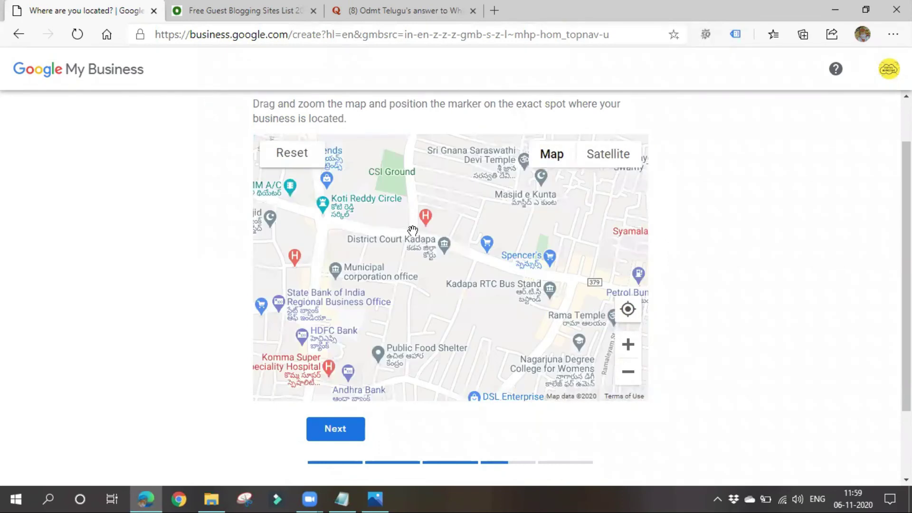
{"action": "scroll", "coordinate": [415, 234], "scroll_direction": "up", "scroll_amount": 1}
{"action": "scroll", "coordinate": [415, 234], "scroll_direction": "down", "scroll_amount": 3}
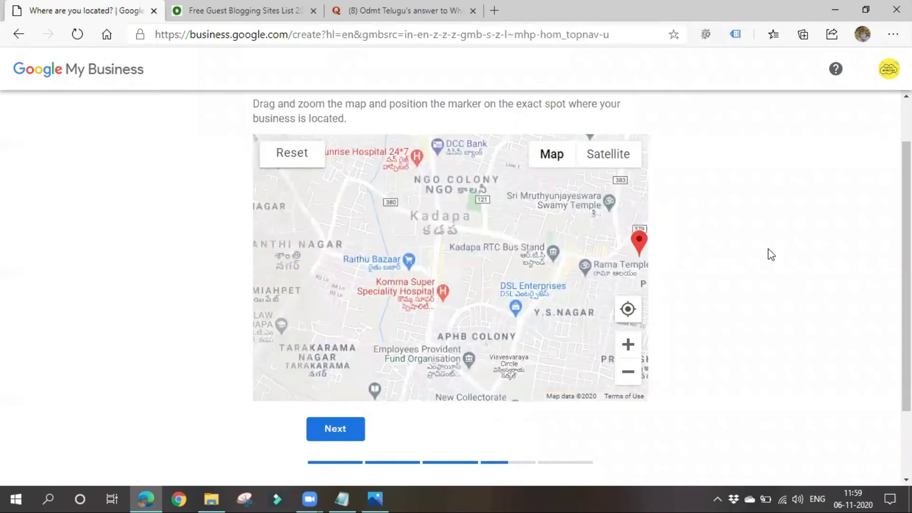
{"action": "scroll", "coordinate": [825, 258], "scroll_direction": "up", "scroll_amount": 1}
{"action": "scroll", "coordinate": [826, 258], "scroll_direction": "down", "scroll_amount": 2}
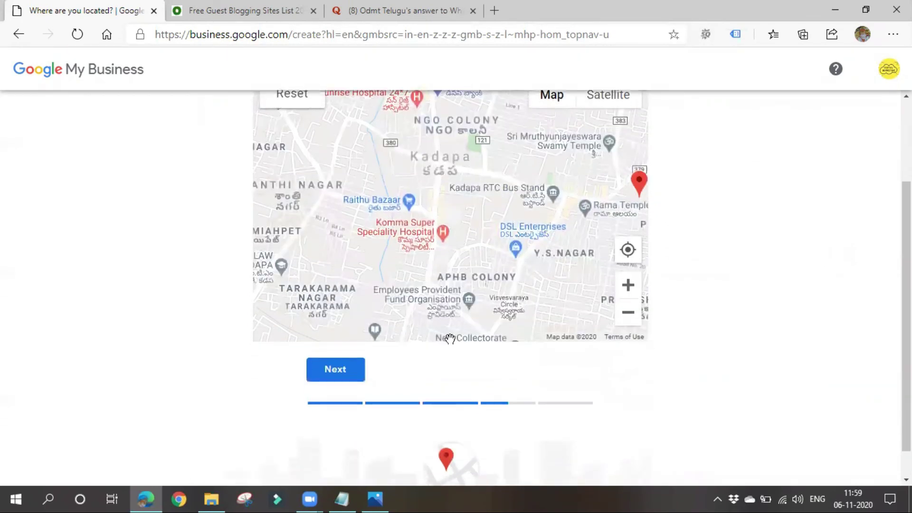
{"action": "left_click", "coordinate": [329, 372]}
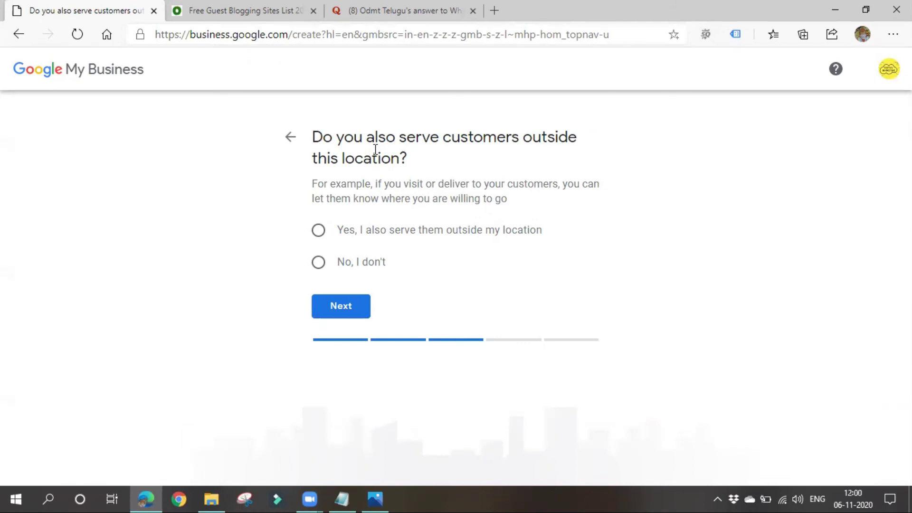
Step: Answer 'No, I don't' to serving customers elsewhere and reach the contact details step
{"action": "left_click", "coordinate": [370, 265]}
{"action": "left_click", "coordinate": [340, 305]}
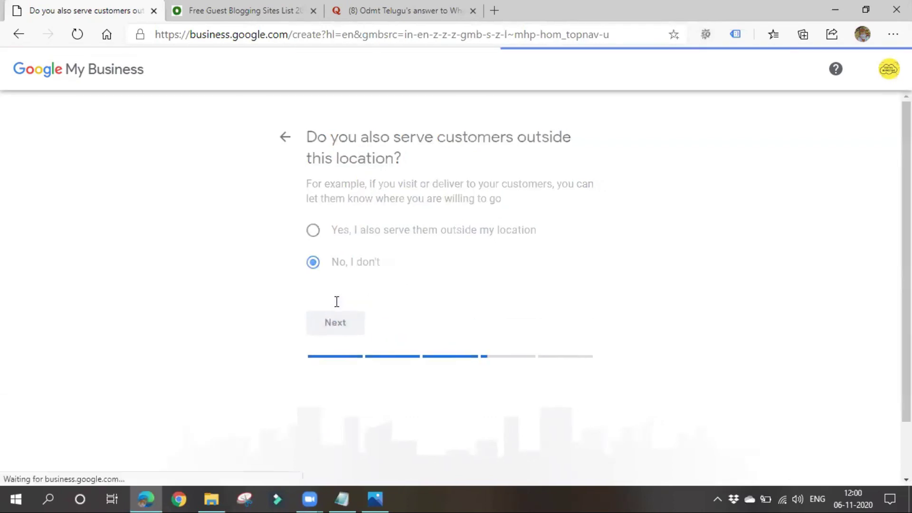
{"action": "left_click", "coordinate": [483, 245]}
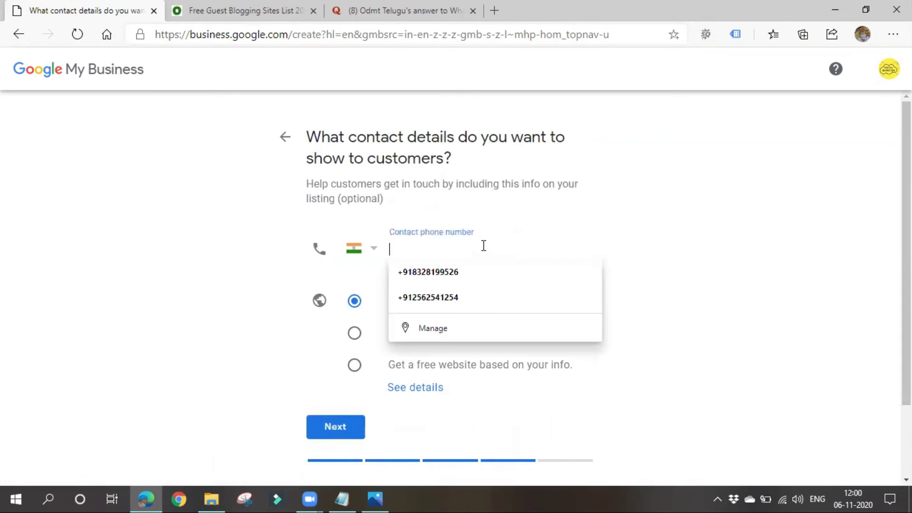
{"action": "left_click", "coordinate": [605, 367]}
{"action": "left_click", "coordinate": [564, 308]}
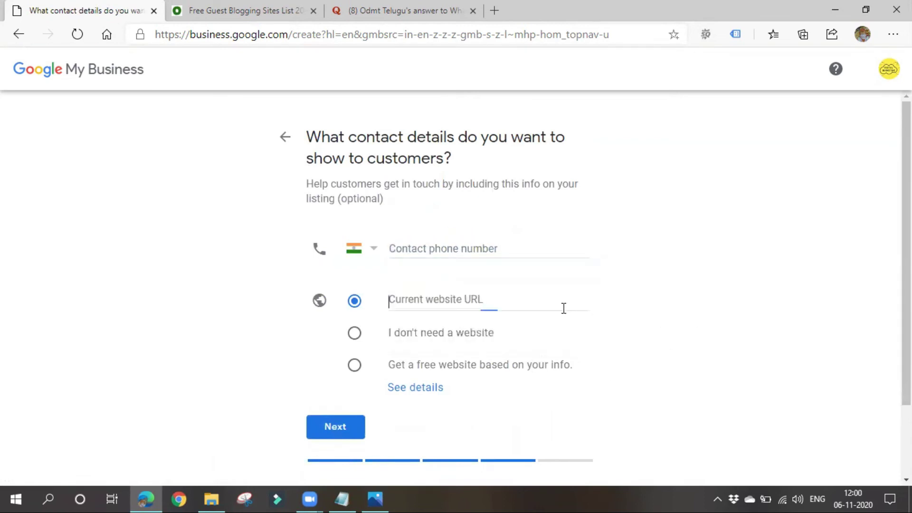
{"action": "left_click", "coordinate": [634, 365]}
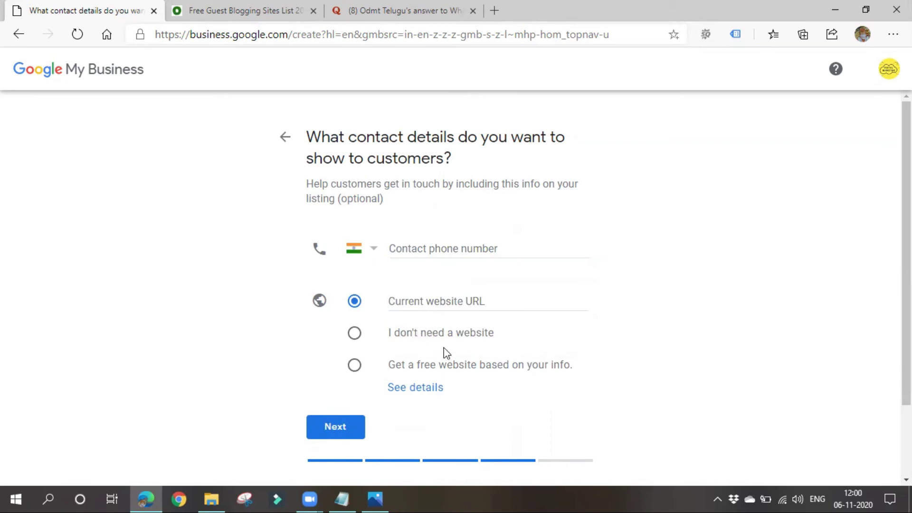
{"action": "left_click", "coordinate": [436, 304]}
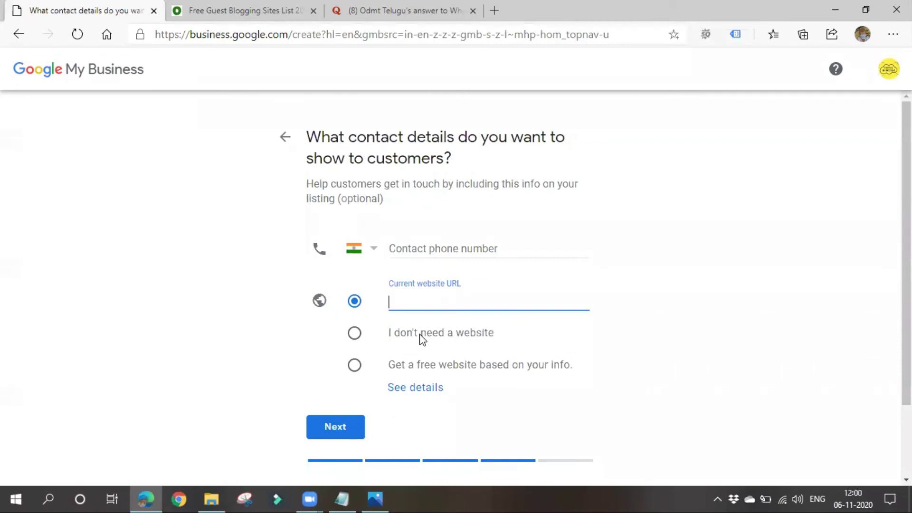
{"action": "left_click", "coordinate": [451, 245]}
{"action": "left_click", "coordinate": [448, 269]}
{"action": "left_click", "coordinate": [438, 299]}
{"action": "type", "text": "ww"}
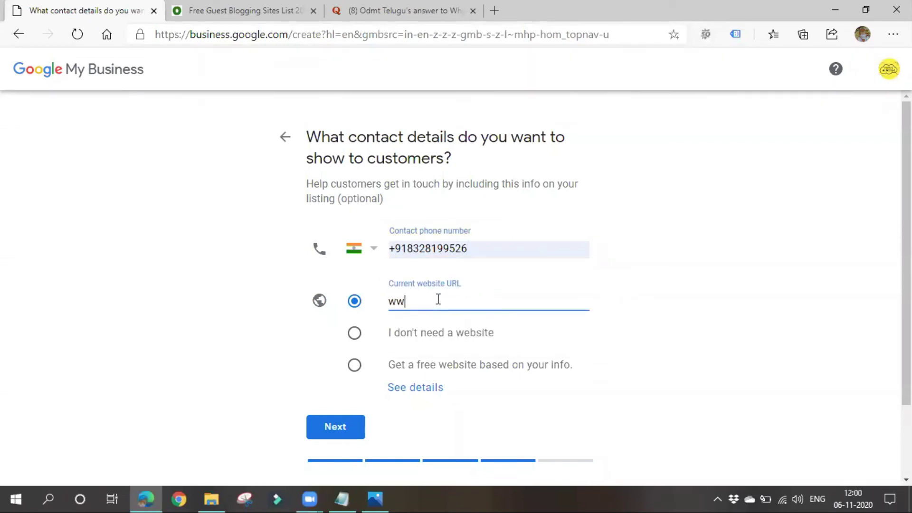
{"action": "type", "text": "w.d"}
{"action": "type", "text": "igitalr"}
{"action": "type", "text": "eady"}
{"action": "type", "text": "in"}
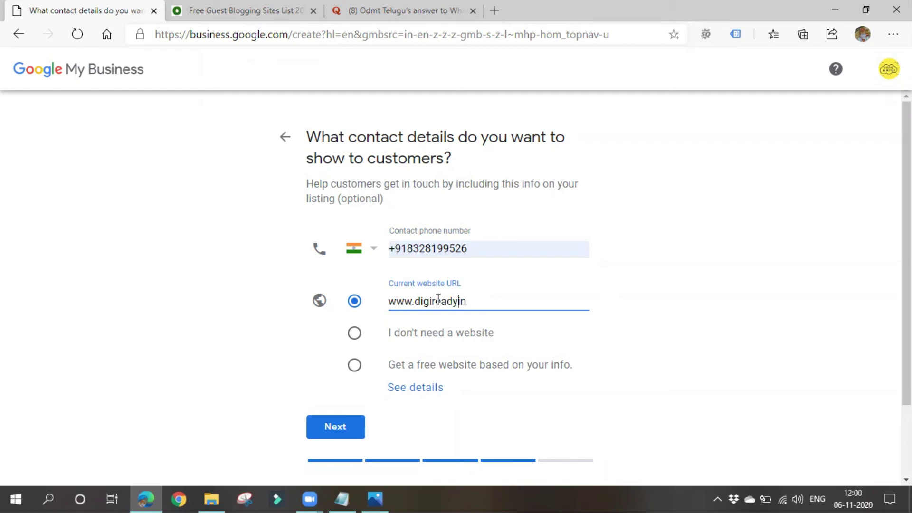
{"action": "scroll", "coordinate": [425, 331], "scroll_direction": "down", "scroll_amount": 2}
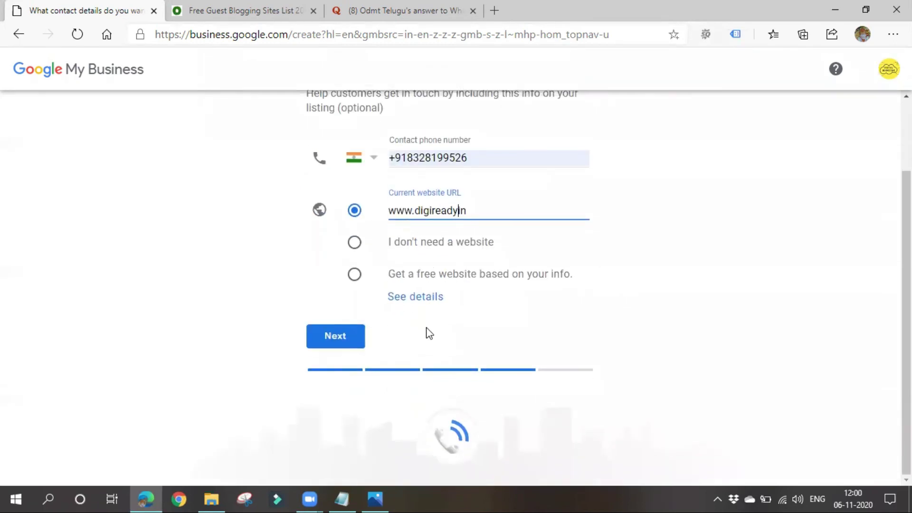
{"action": "type", "text": "."}
{"action": "left_click", "coordinate": [351, 337]}
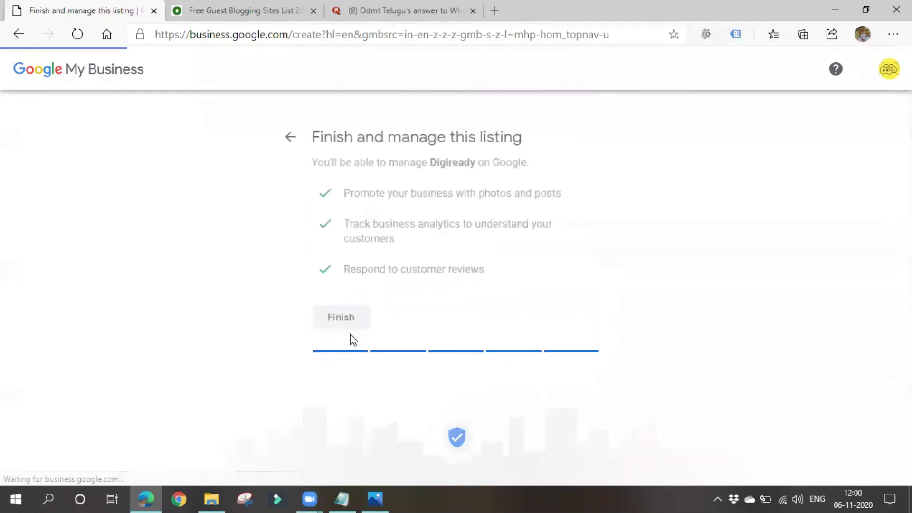
Step: Finish the Digiready listing and choose Later under Verify later in More options
{"action": "left_click", "coordinate": [355, 318]}
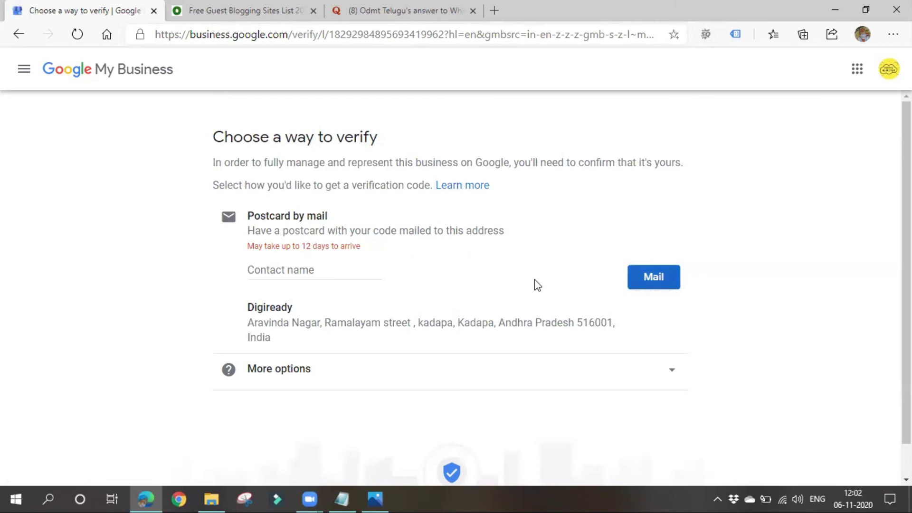
{"action": "left_click_drag", "start_coordinate": [267, 246], "coordinate": [394, 265]}
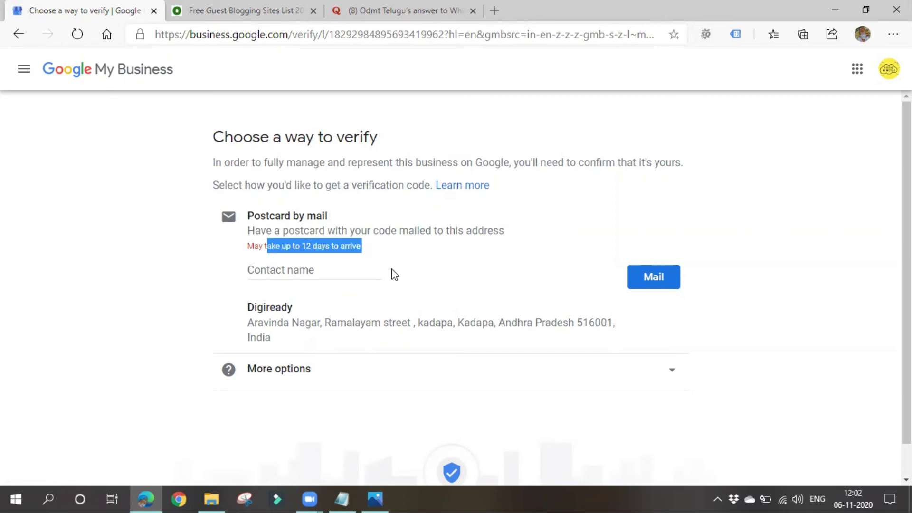
{"action": "left_click", "coordinate": [395, 275]}
{"action": "left_click", "coordinate": [456, 368]}
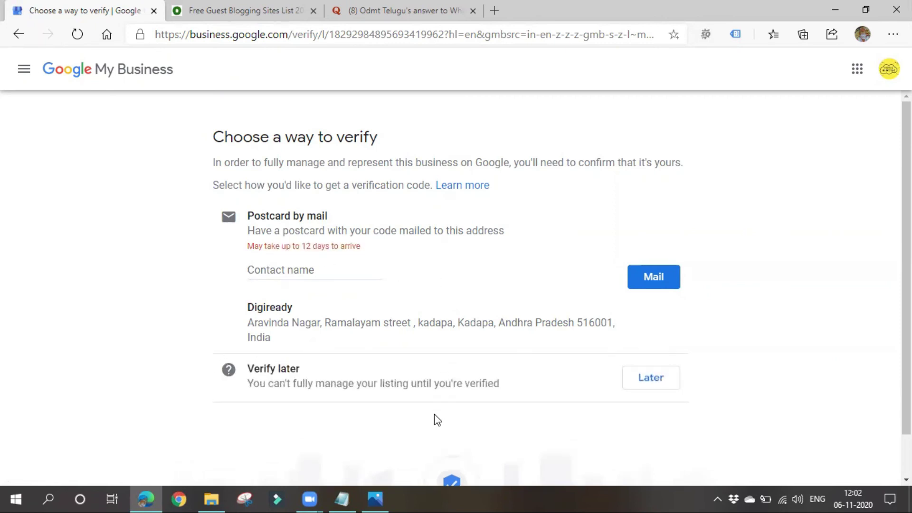
{"action": "scroll", "coordinate": [423, 437], "scroll_direction": "down", "scroll_amount": 1}
{"action": "left_click", "coordinate": [644, 337]}
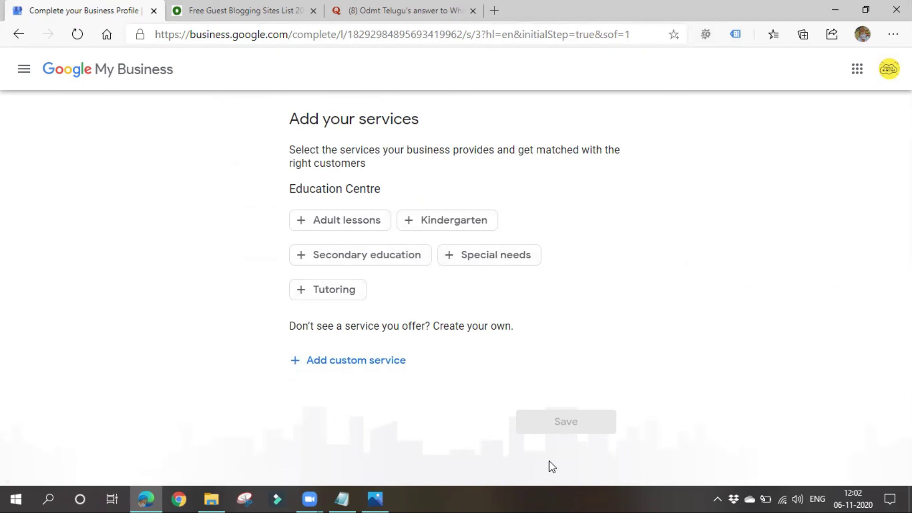
Step: Add Adult lessons as a Digiready service and save it
{"action": "right_click", "coordinate": [620, 299]}
{"action": "left_click", "coordinate": [524, 339]}
{"action": "left_click", "coordinate": [348, 231]}
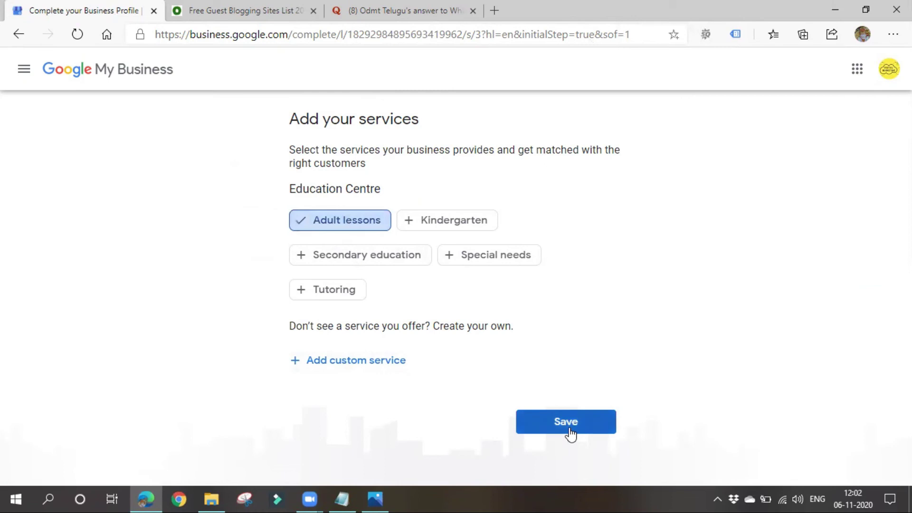
{"action": "left_click", "coordinate": [570, 430]}
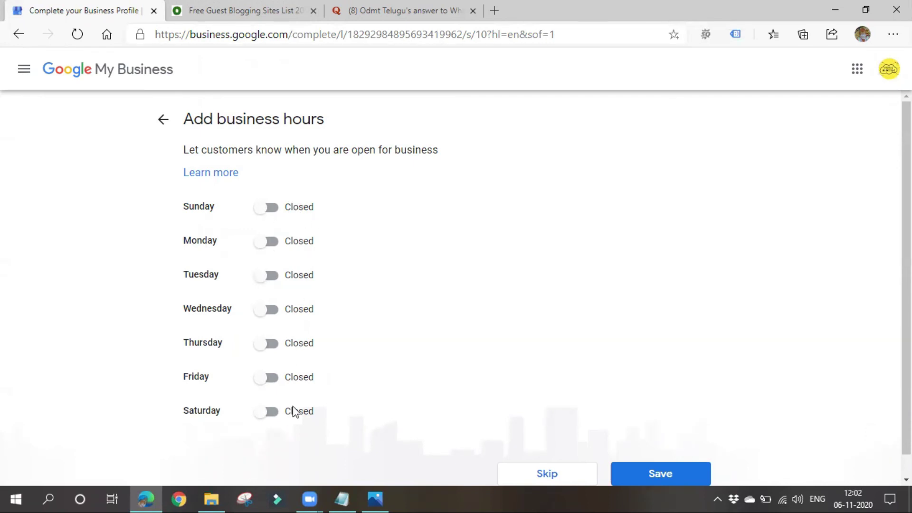
Step: Mark Monday and Tuesday open, with Monday's hours set to 1:00 AM–12:00 AM
{"action": "left_click", "coordinate": [265, 211]}
{"action": "left_click", "coordinate": [266, 211]}
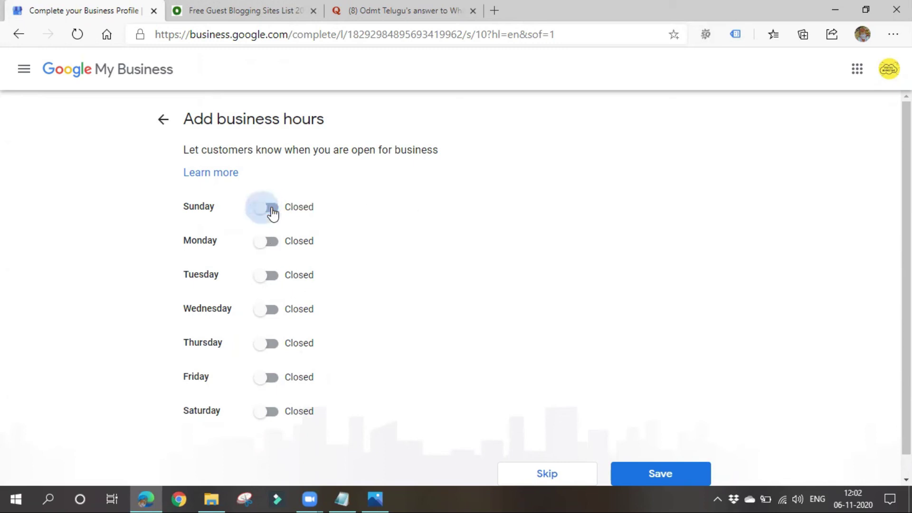
{"action": "left_click", "coordinate": [266, 244]}
{"action": "left_click", "coordinate": [269, 281]}
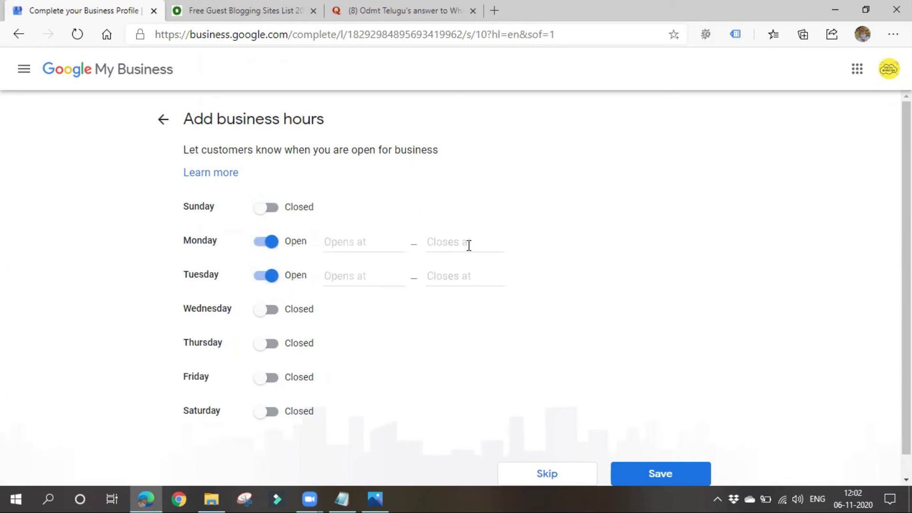
{"action": "left_click", "coordinate": [338, 242]}
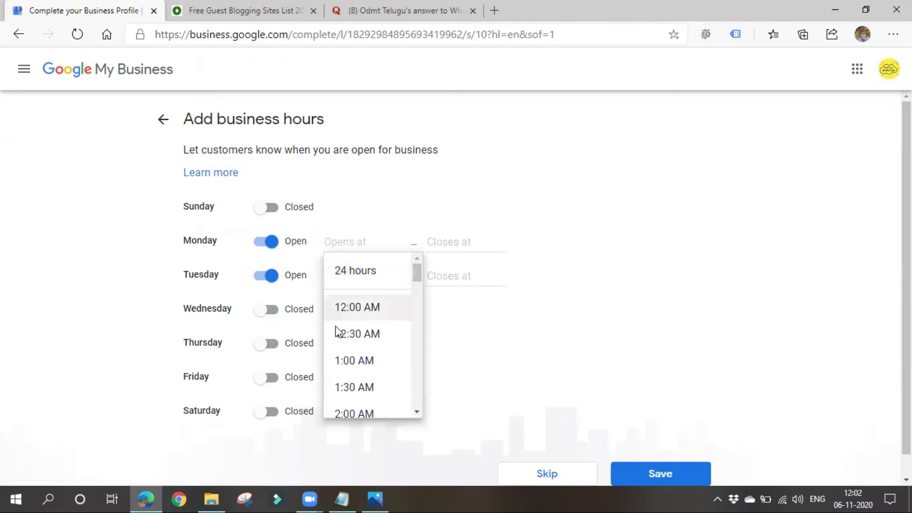
{"action": "left_click", "coordinate": [354, 358]}
{"action": "left_click", "coordinate": [442, 243]}
{"action": "left_click", "coordinate": [443, 309]}
Step: Set Tuesday's hours to 12:00 AM–12:00 AM and save the business hours
{"action": "left_click", "coordinate": [355, 275]}
{"action": "left_click", "coordinate": [349, 349]}
{"action": "left_click", "coordinate": [451, 279]}
{"action": "left_click", "coordinate": [449, 351]}
{"action": "left_click", "coordinate": [652, 463]}
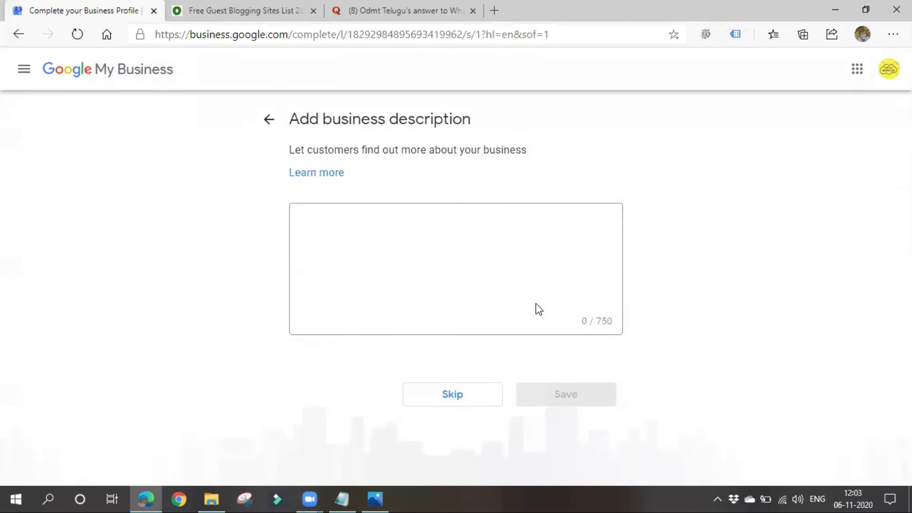
{"action": "left_click", "coordinate": [381, 251]}
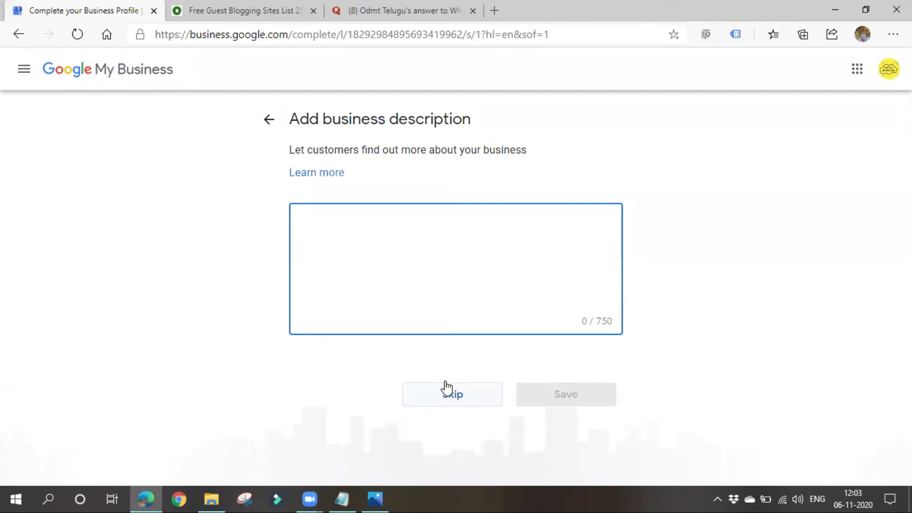
Step: Skip the business description and photos steps, then continue to the Digiready dashboard
{"action": "left_click", "coordinate": [445, 393]}
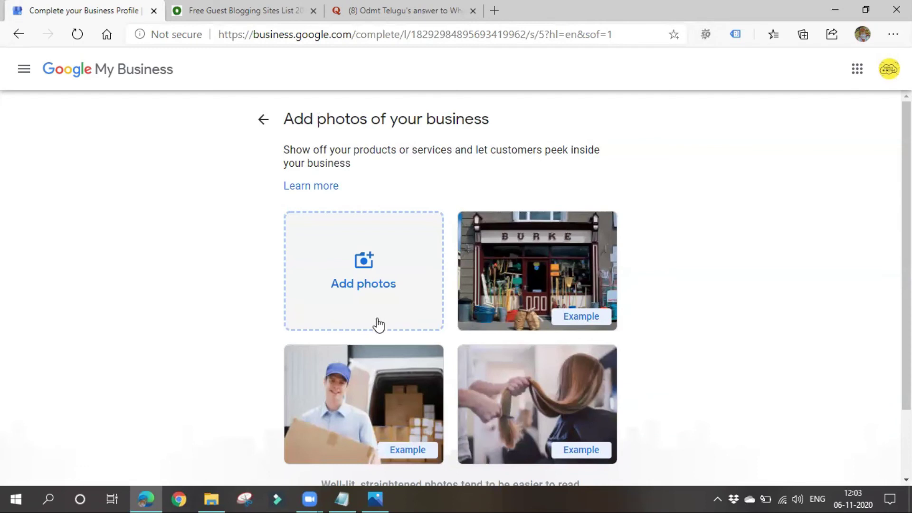
{"action": "scroll", "coordinate": [407, 295], "scroll_direction": "down", "scroll_amount": 2}
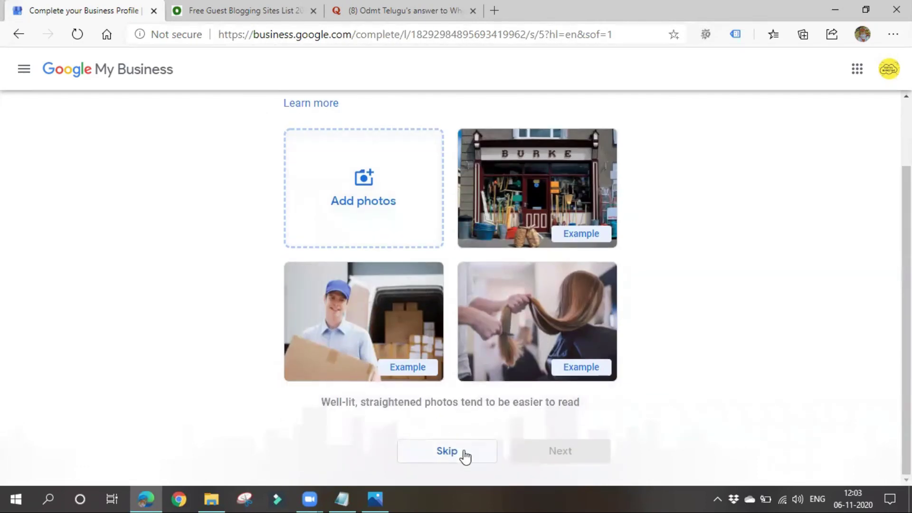
{"action": "left_click", "coordinate": [464, 450]}
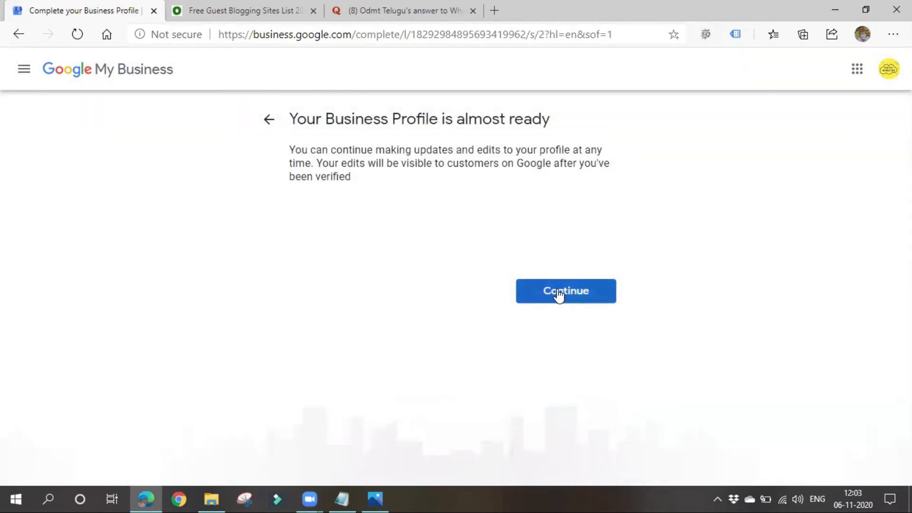
{"action": "left_click", "coordinate": [557, 290]}
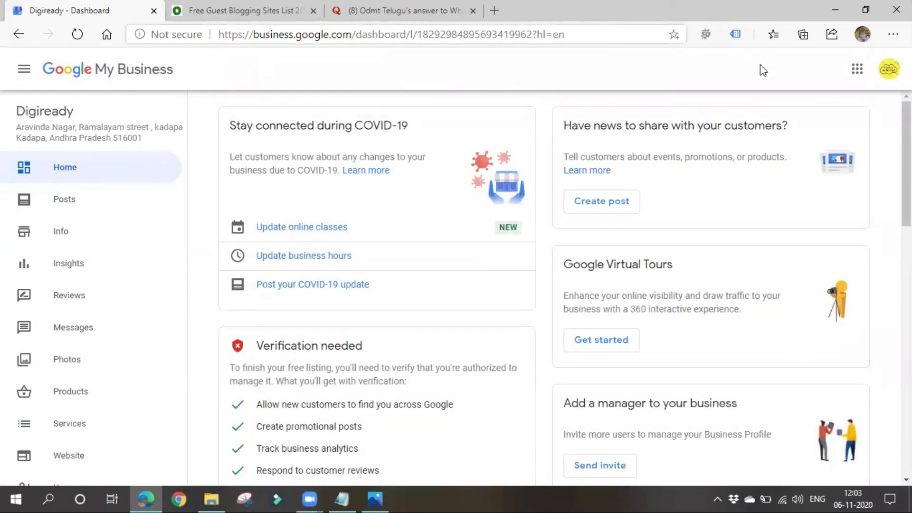
{"action": "scroll", "coordinate": [511, 342], "scroll_direction": "down", "scroll_amount": 6}
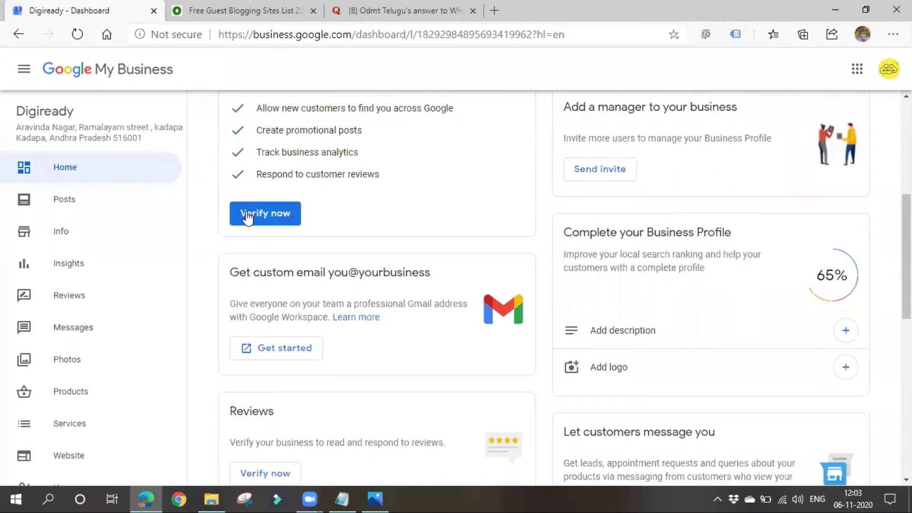
{"action": "scroll", "coordinate": [250, 342], "scroll_direction": "up", "scroll_amount": 3}
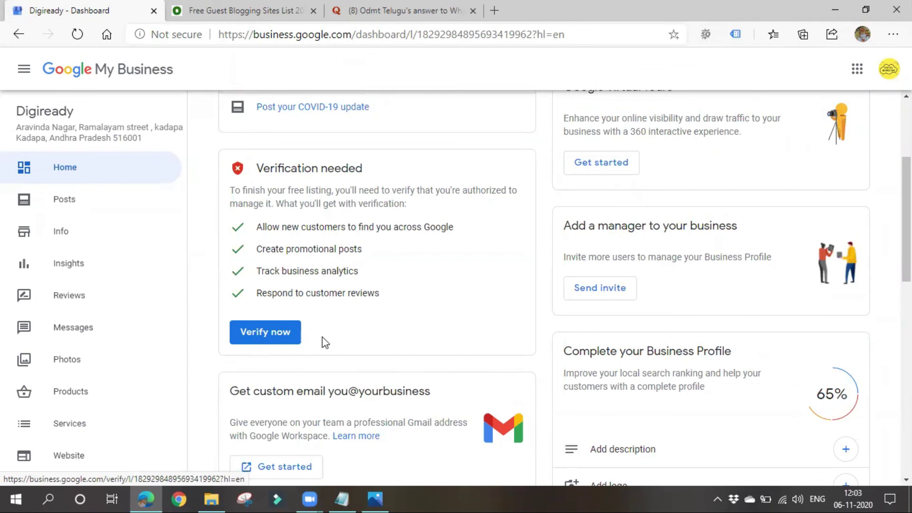
{"action": "scroll", "coordinate": [323, 338], "scroll_direction": "down", "scroll_amount": 4}
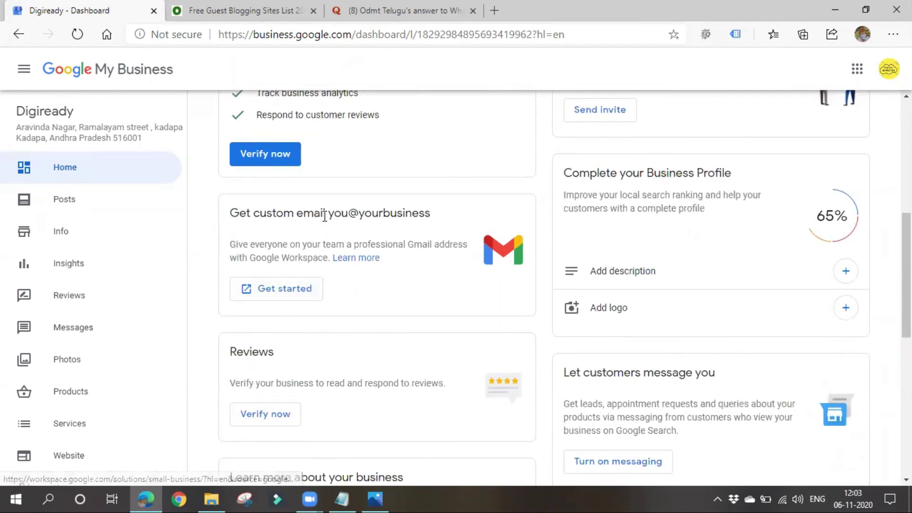
{"action": "left_click_drag", "start_coordinate": [322, 212], "coordinate": [455, 221]}
{"action": "left_click", "coordinate": [400, 351]}
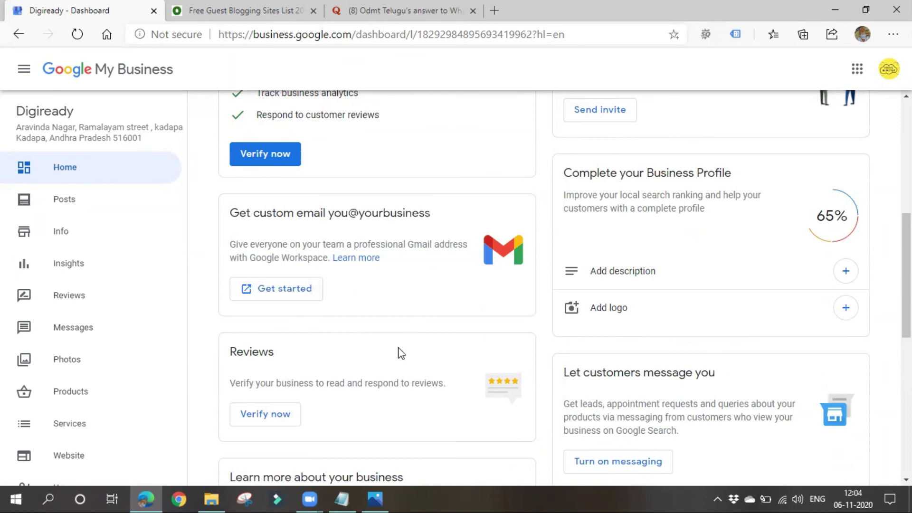
{"action": "scroll", "coordinate": [400, 352], "scroll_direction": "down", "scroll_amount": 3}
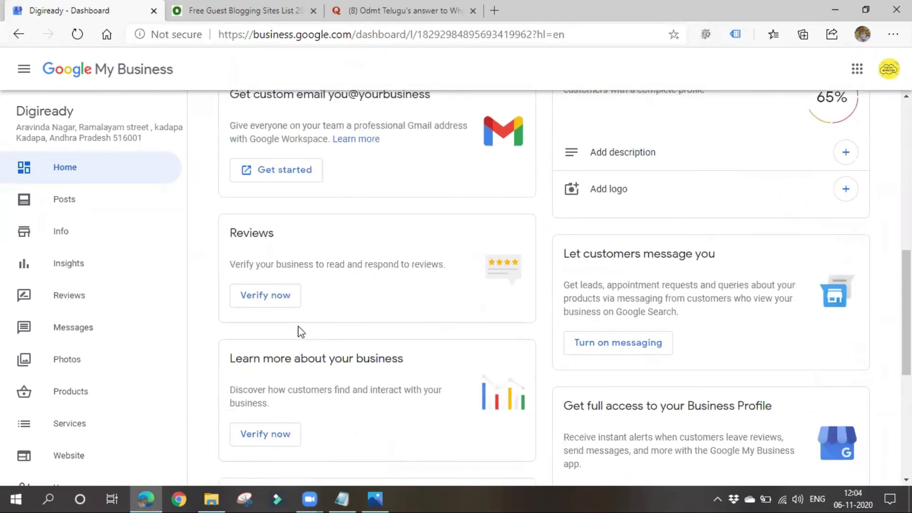
{"action": "left_click", "coordinate": [277, 295]}
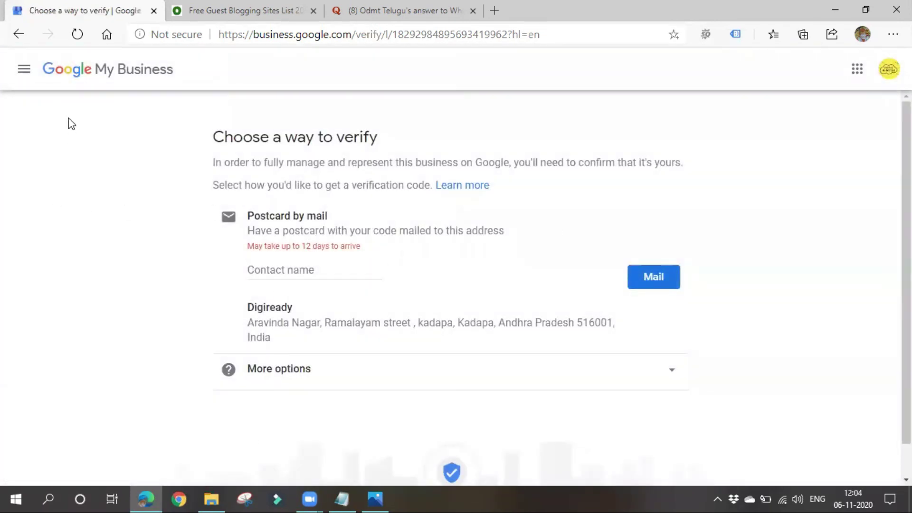
{"action": "left_click", "coordinate": [19, 35]}
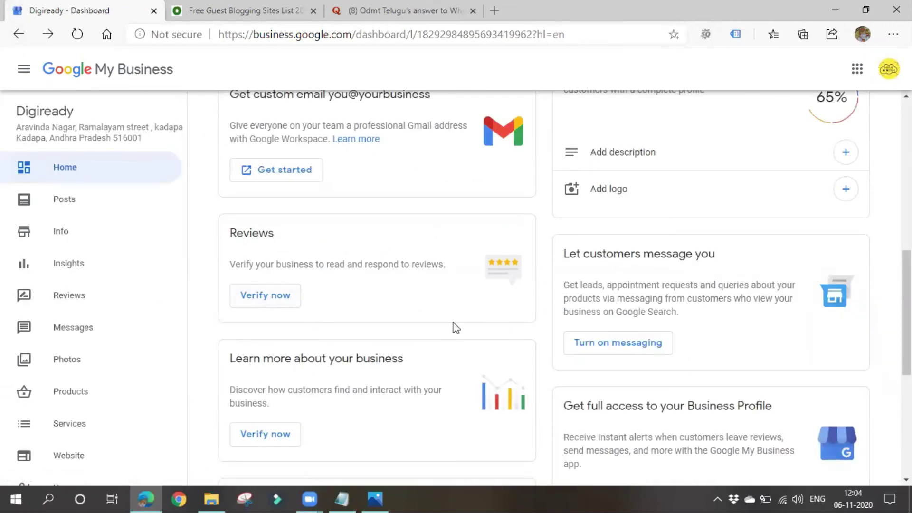
{"action": "scroll", "coordinate": [366, 332], "scroll_direction": "down", "scroll_amount": 4}
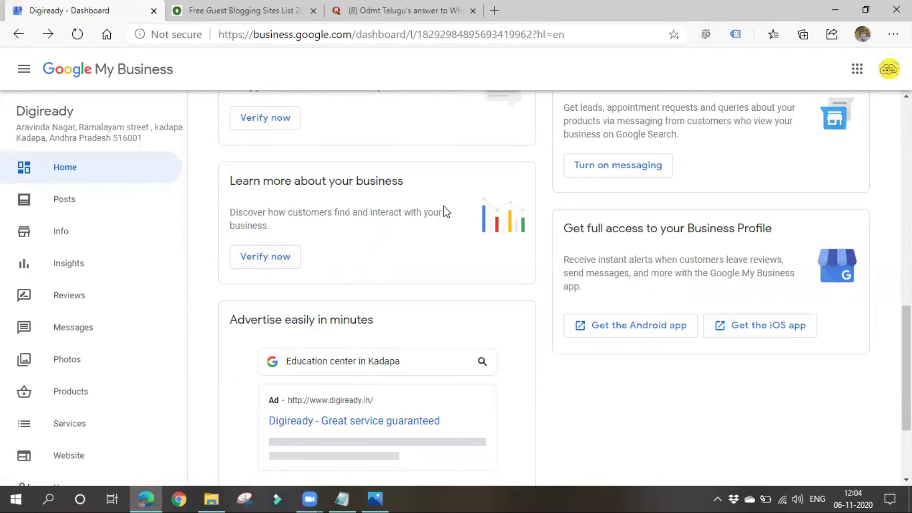
{"action": "scroll", "coordinate": [364, 317], "scroll_direction": "down", "scroll_amount": 3}
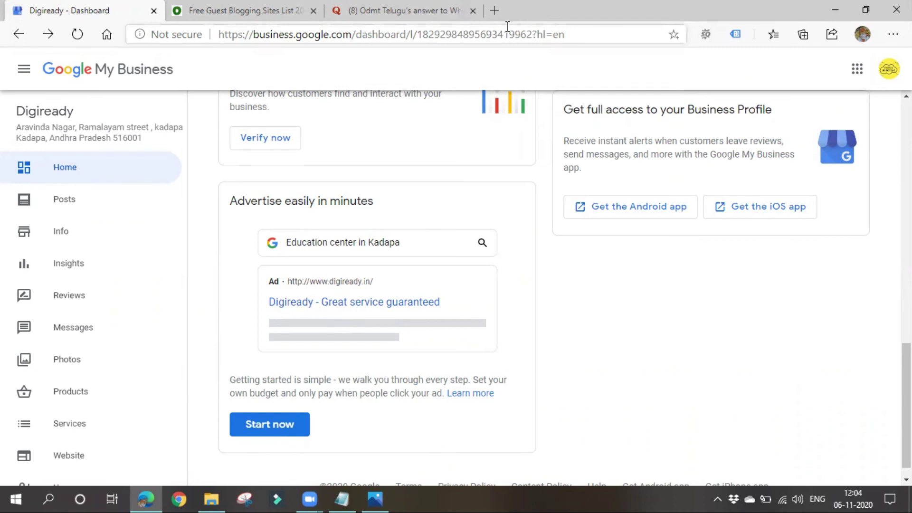
{"action": "scroll", "coordinate": [589, 328], "scroll_direction": "up", "scroll_amount": 5}
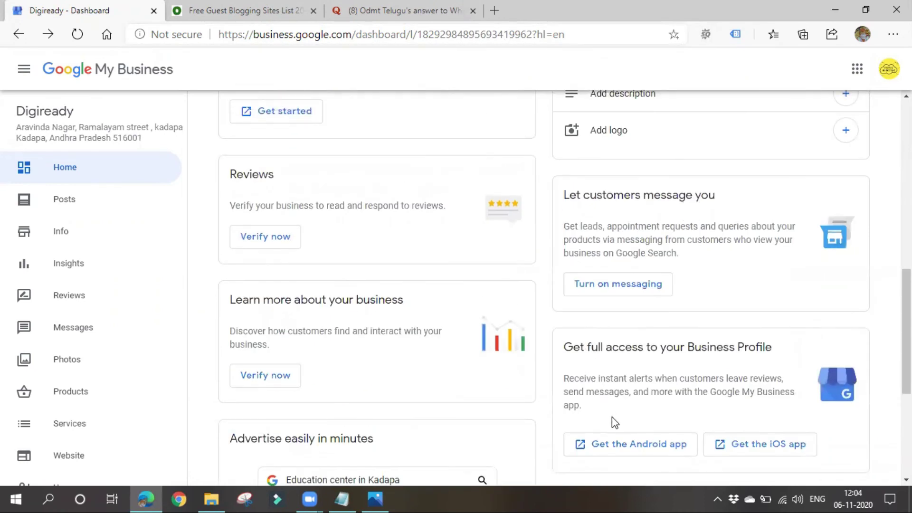
{"action": "scroll", "coordinate": [605, 417], "scroll_direction": "up", "scroll_amount": 5}
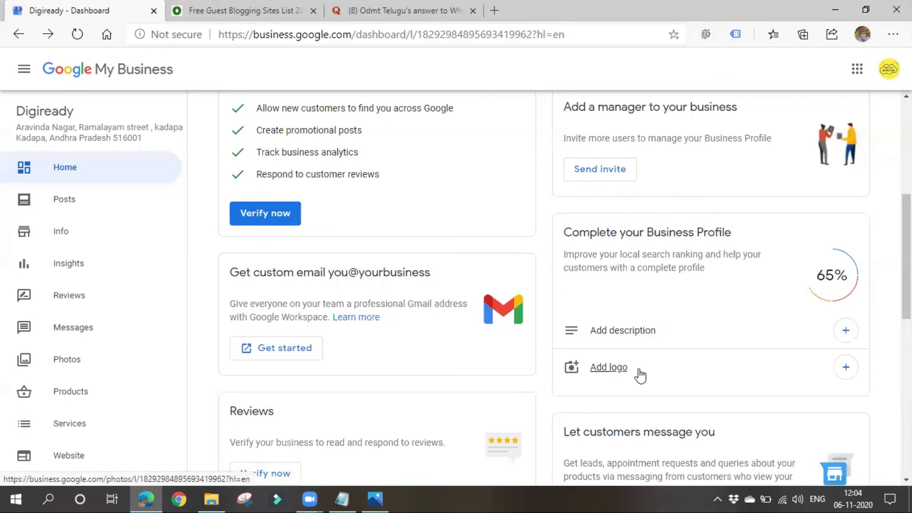
{"action": "scroll", "coordinate": [602, 391], "scroll_direction": "up", "scroll_amount": 3}
{"action": "scroll", "coordinate": [602, 392], "scroll_direction": "up", "scroll_amount": 6}
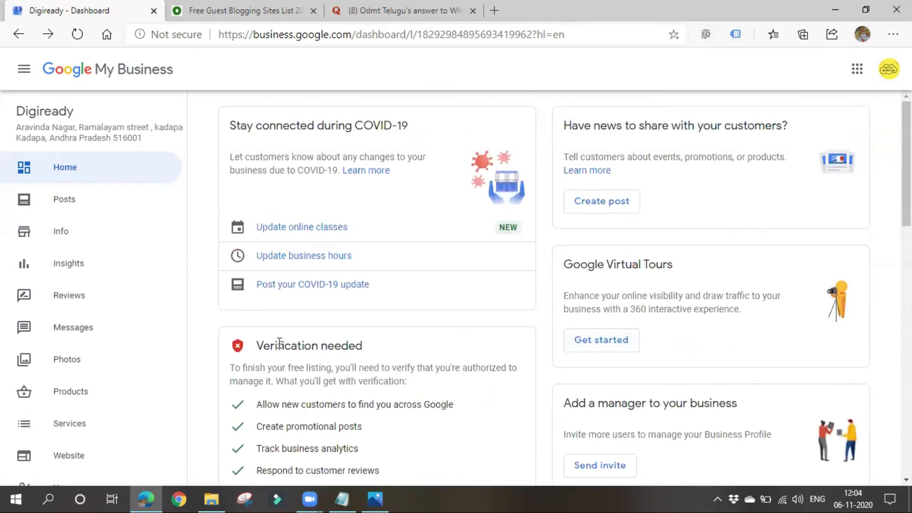
{"action": "scroll", "coordinate": [89, 354], "scroll_direction": "down", "scroll_amount": 2}
Step: Browse the Products, Photos, Messages and Manage locations pages, then go back
{"action": "left_click", "coordinate": [99, 294]}
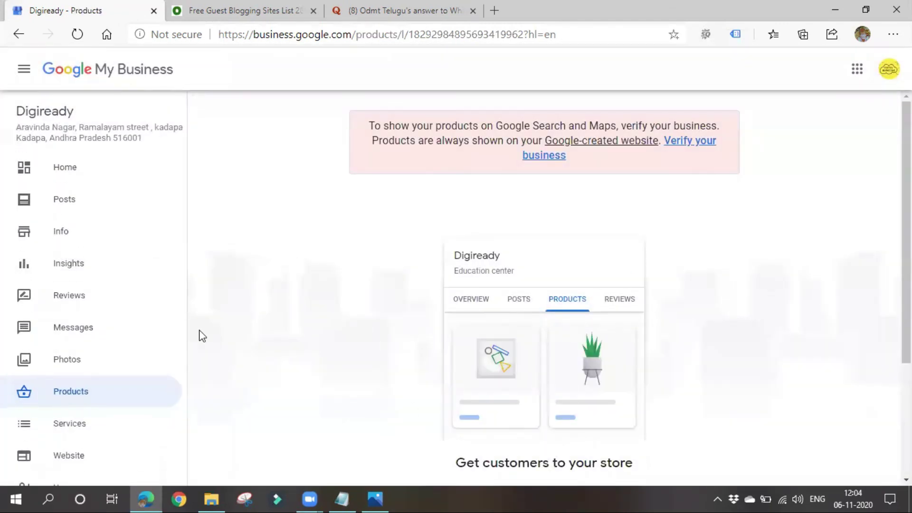
{"action": "left_click", "coordinate": [102, 372]}
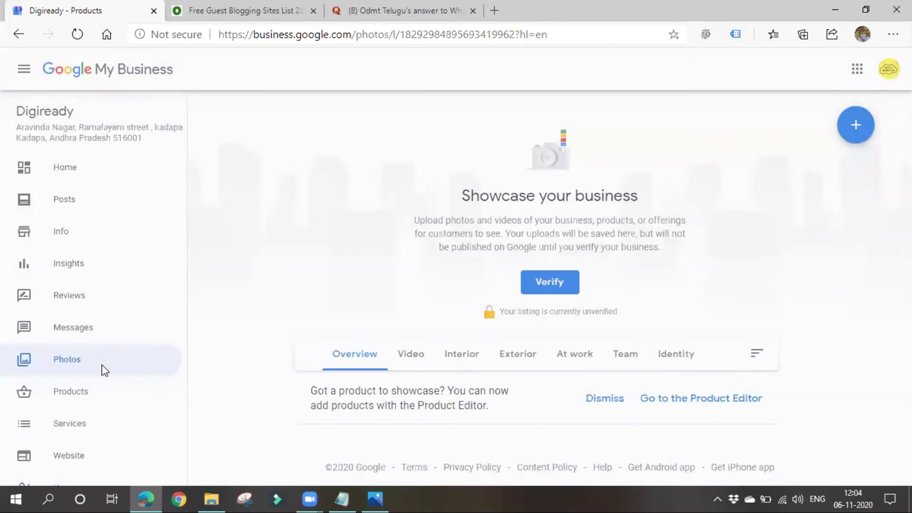
{"action": "left_click", "coordinate": [94, 340]}
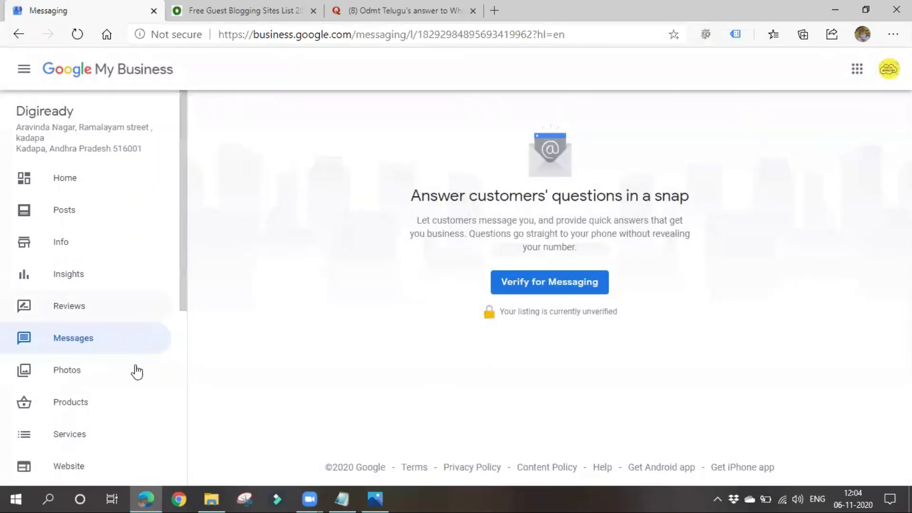
{"action": "scroll", "coordinate": [137, 371], "scroll_direction": "down", "scroll_amount": 5}
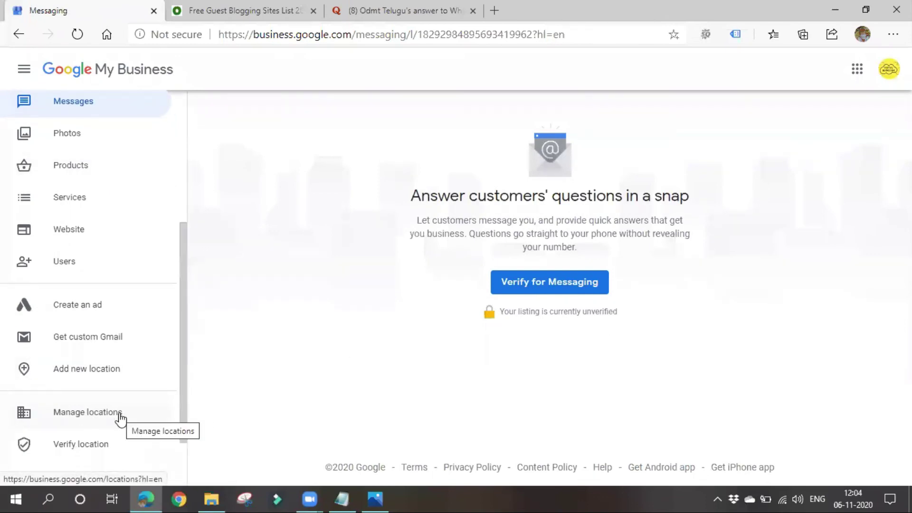
{"action": "left_click", "coordinate": [121, 416]}
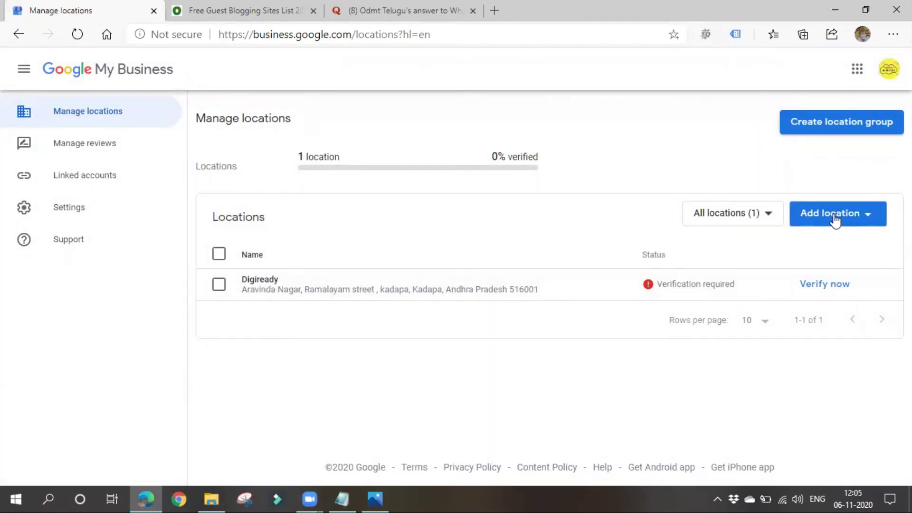
{"action": "left_click", "coordinate": [18, 35]}
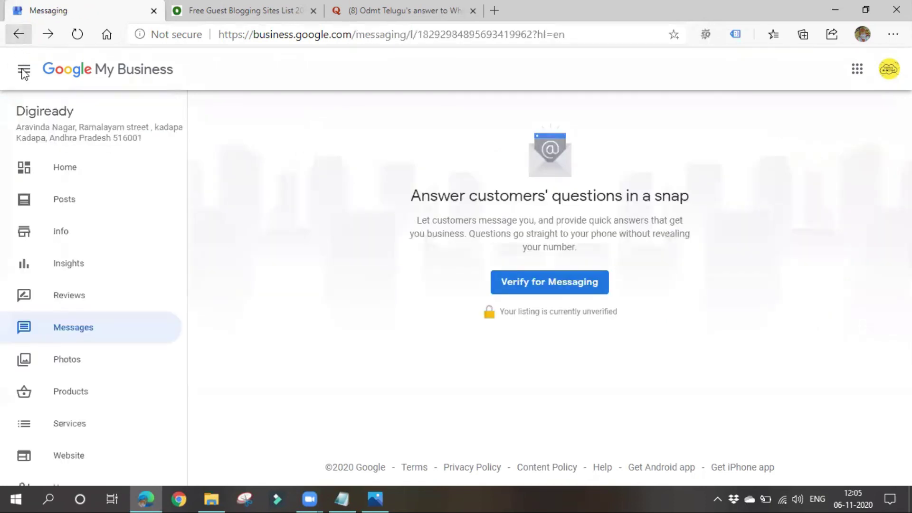
{"action": "scroll", "coordinate": [67, 380], "scroll_direction": "down", "scroll_amount": 3}
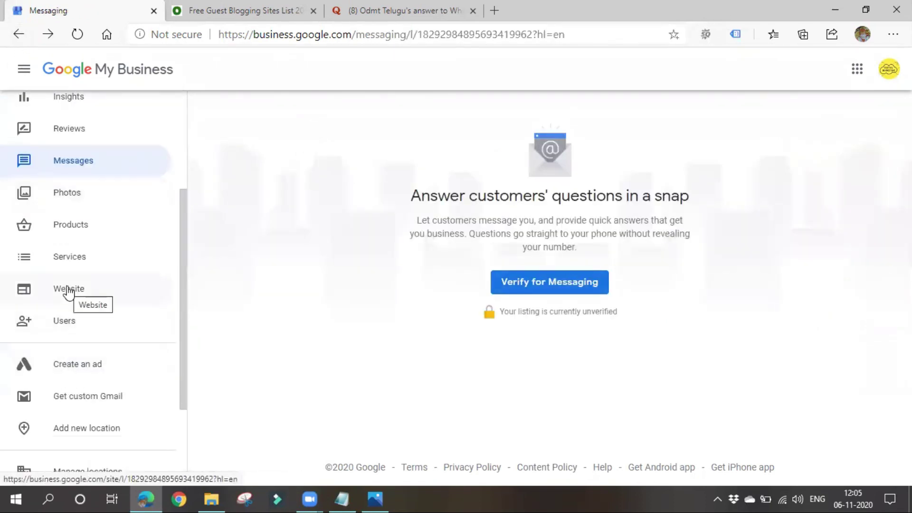
Step: View and close the Users list, then check Linked accounts before returning to the dashboard
{"action": "left_click", "coordinate": [64, 330]}
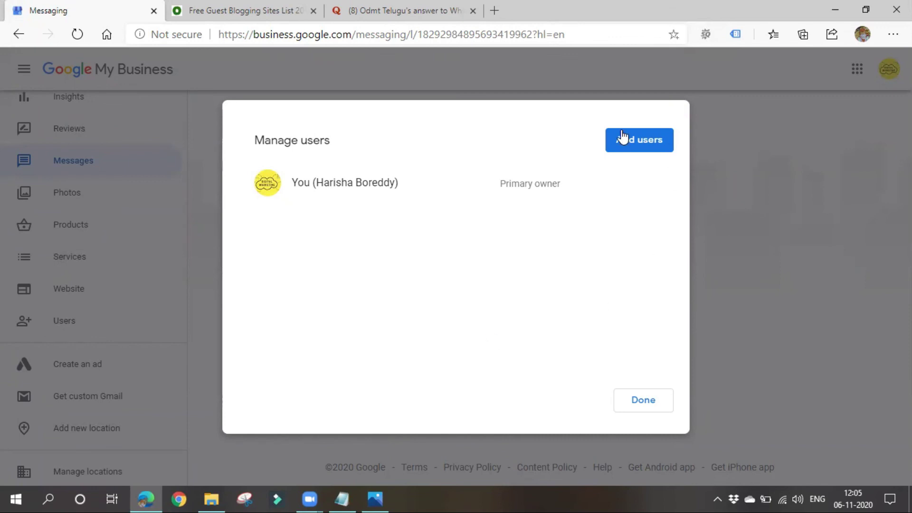
{"action": "left_click", "coordinate": [642, 399]}
{"action": "scroll", "coordinate": [101, 371], "scroll_direction": "down", "scroll_amount": 3}
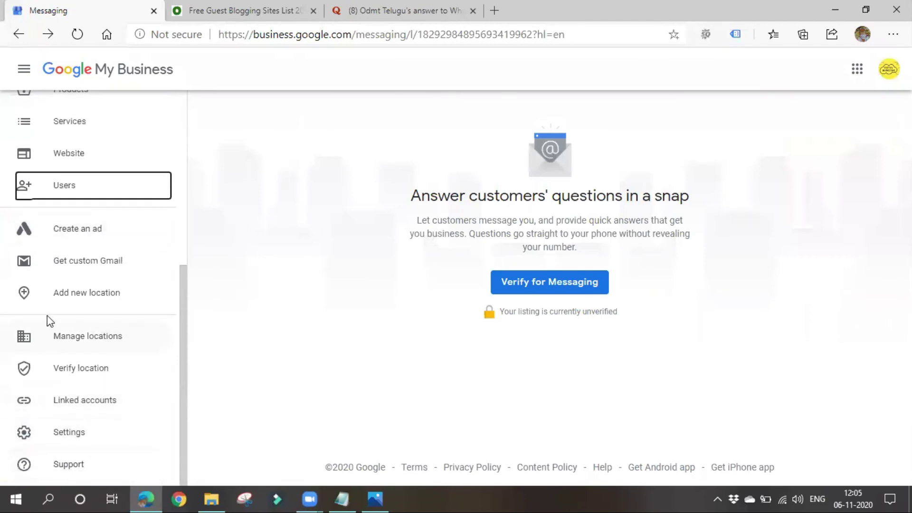
{"action": "left_click", "coordinate": [74, 399]}
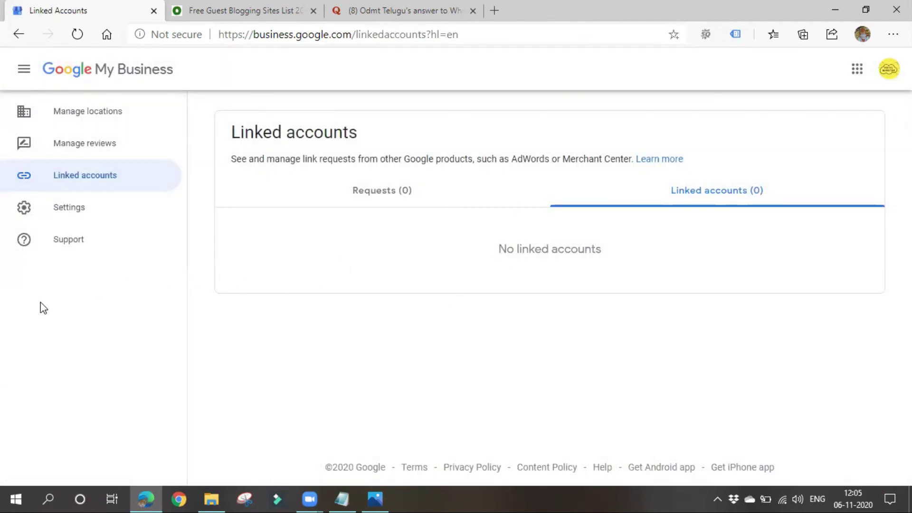
{"action": "left_click", "coordinate": [51, 68]}
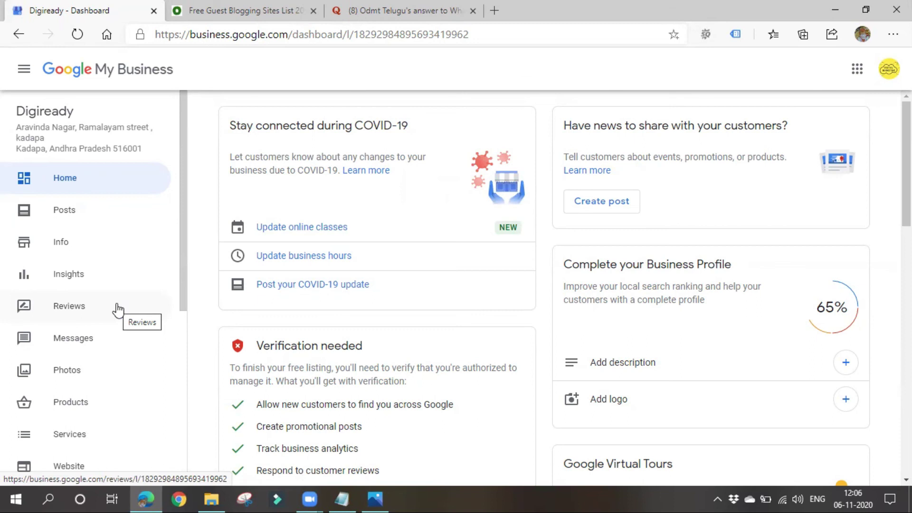
{"action": "left_click", "coordinate": [102, 285]}
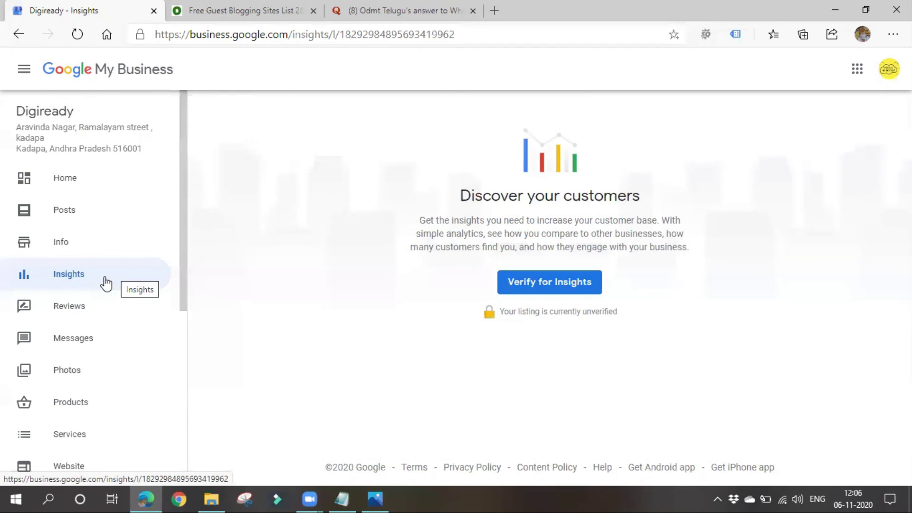
{"action": "left_click", "coordinate": [108, 245]}
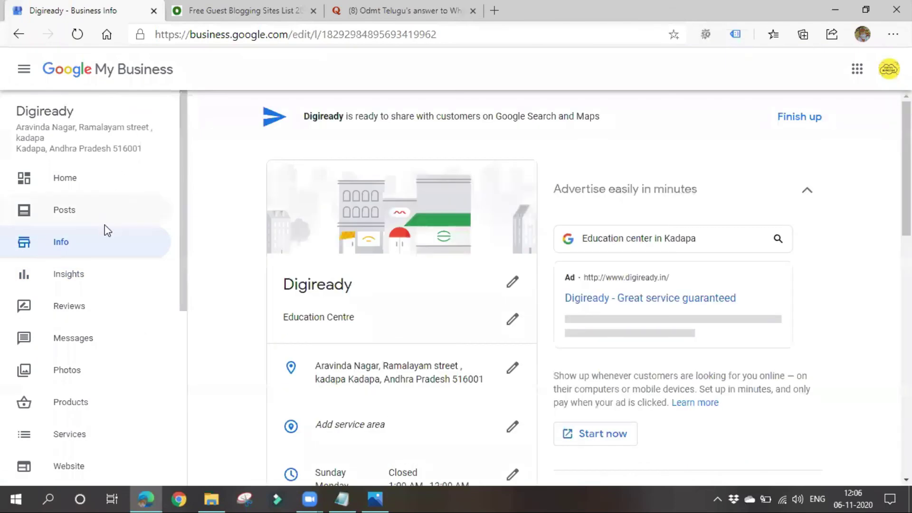
{"action": "scroll", "coordinate": [650, 285], "scroll_direction": "down", "scroll_amount": 5}
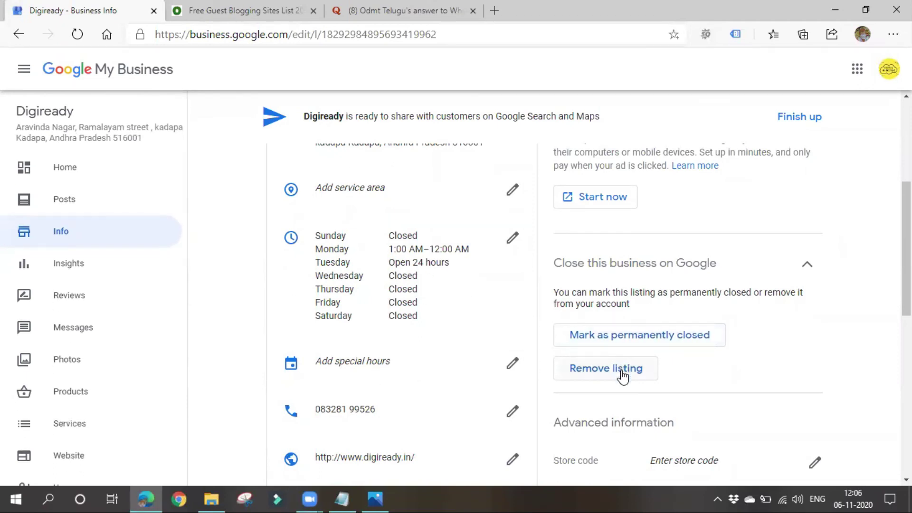
{"action": "scroll", "coordinate": [622, 375], "scroll_direction": "down", "scroll_amount": 2}
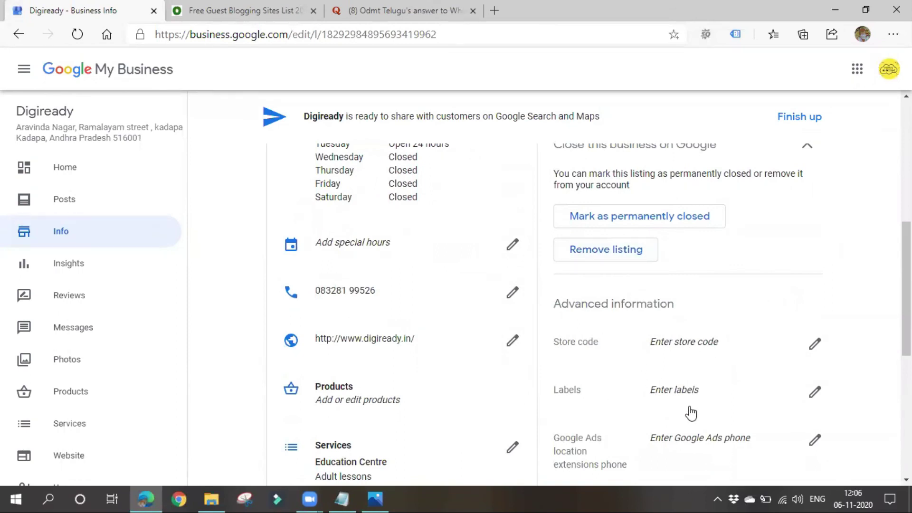
{"action": "scroll", "coordinate": [689, 413], "scroll_direction": "down", "scroll_amount": 3}
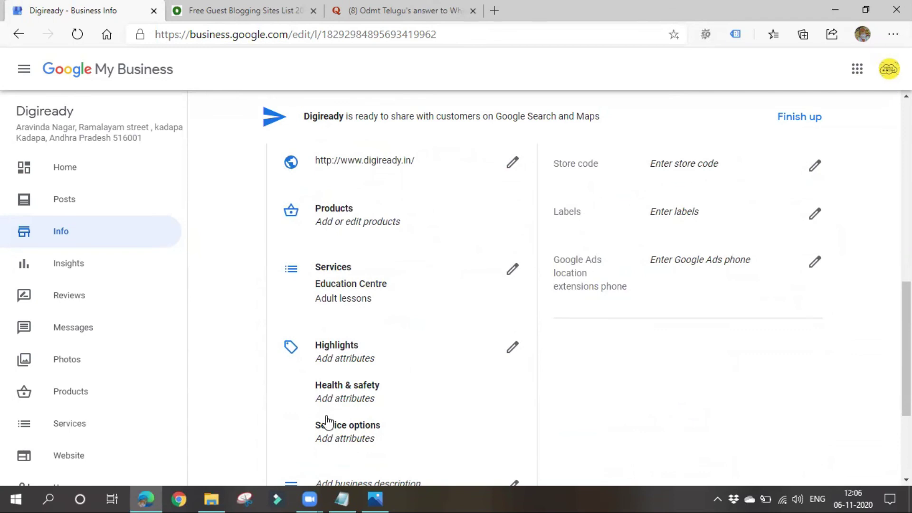
{"action": "scroll", "coordinate": [328, 422], "scroll_direction": "down", "scroll_amount": 3}
{"action": "scroll", "coordinate": [399, 404], "scroll_direction": "up", "scroll_amount": 8}
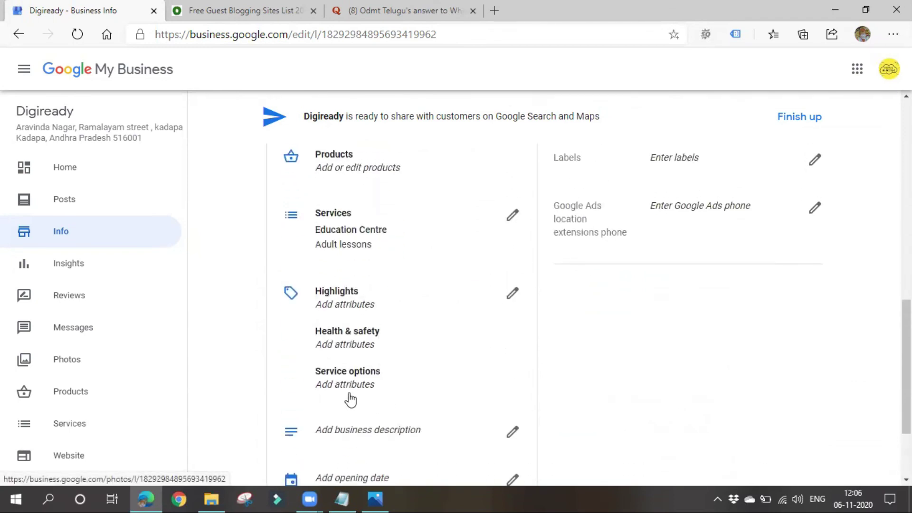
Step: Read the Remove listing warnings about closing first and unrecoverable data, then dismiss the dialog
{"action": "left_click", "coordinate": [586, 429]}
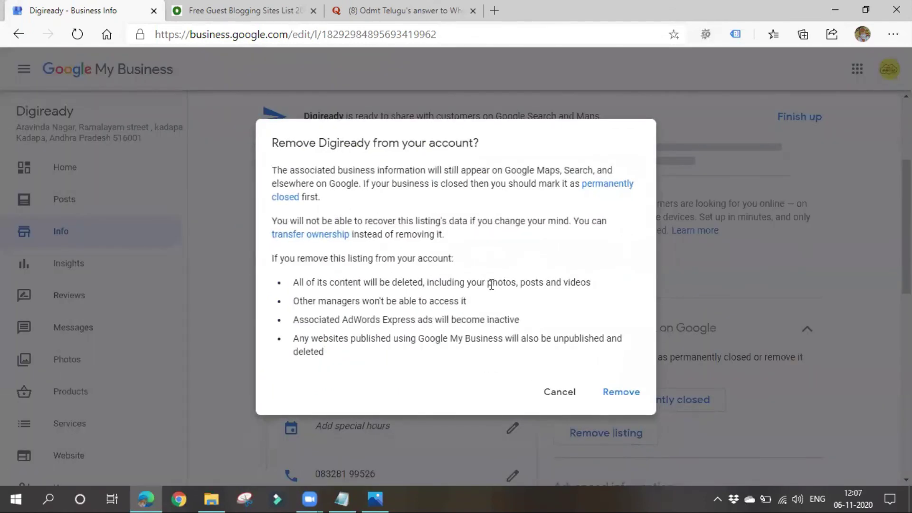
{"action": "left_click_drag", "start_coordinate": [372, 181], "coordinate": [538, 199]}
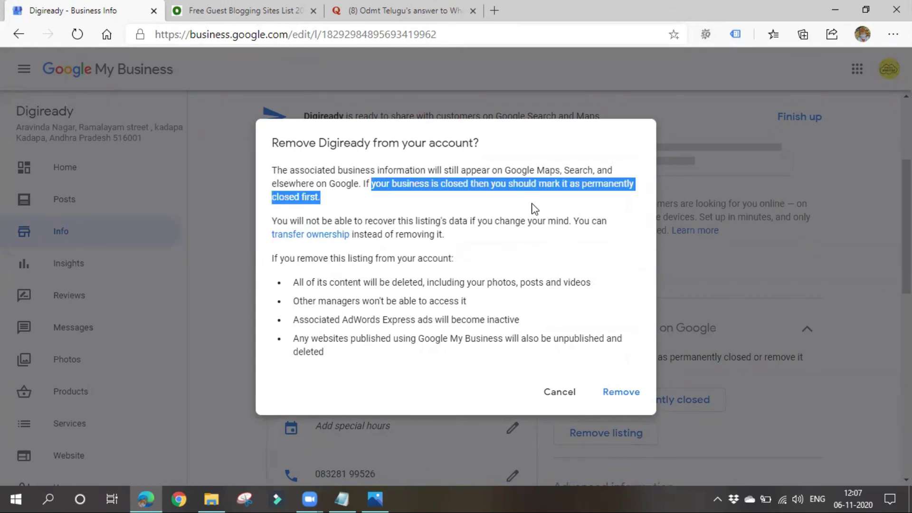
{"action": "left_click", "coordinate": [535, 209]}
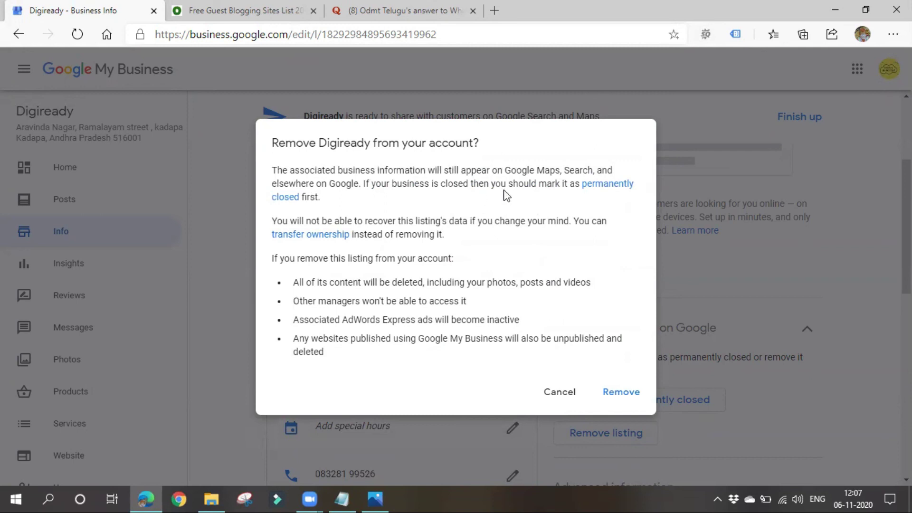
{"action": "left_click_drag", "start_coordinate": [302, 221], "coordinate": [621, 224]}
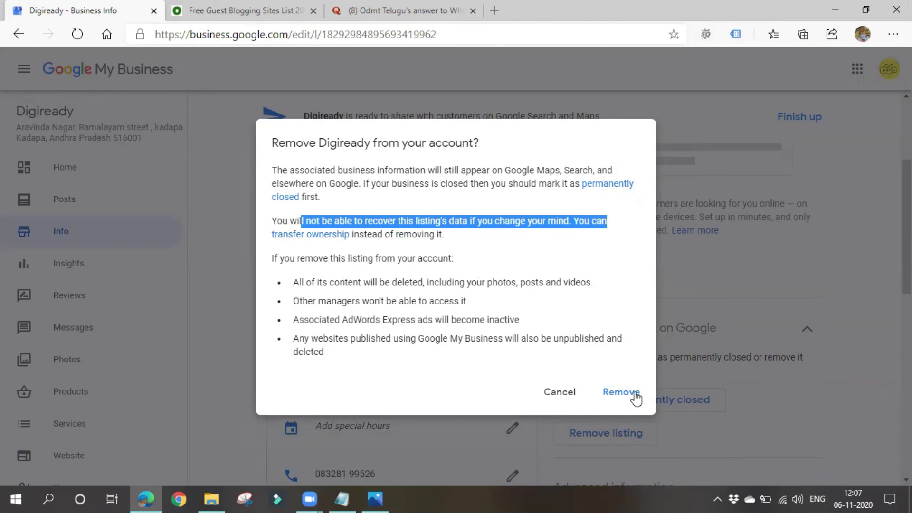
{"action": "left_click", "coordinate": [867, 404]}
Step: Mark Digiready as permanently closed, confirming with CLOSE BUSINESS
{"action": "left_click", "coordinate": [682, 399]}
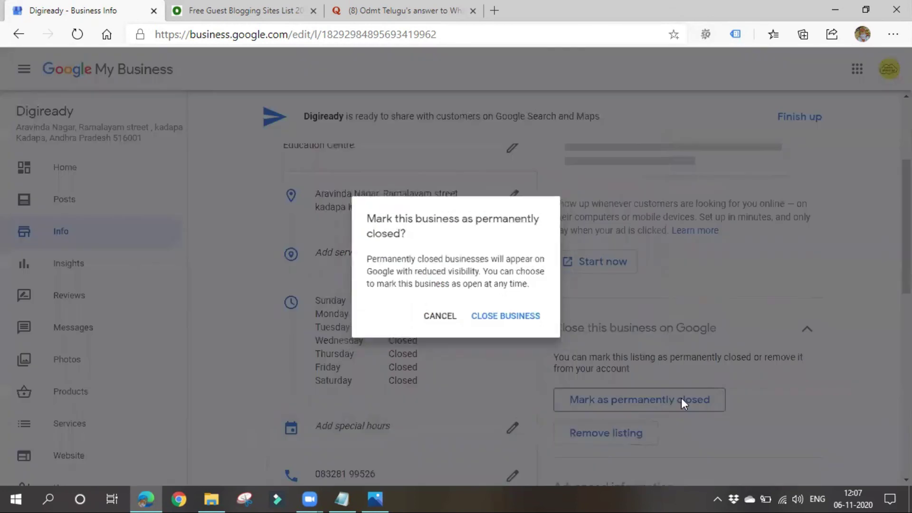
{"action": "left_click", "coordinate": [508, 324]}
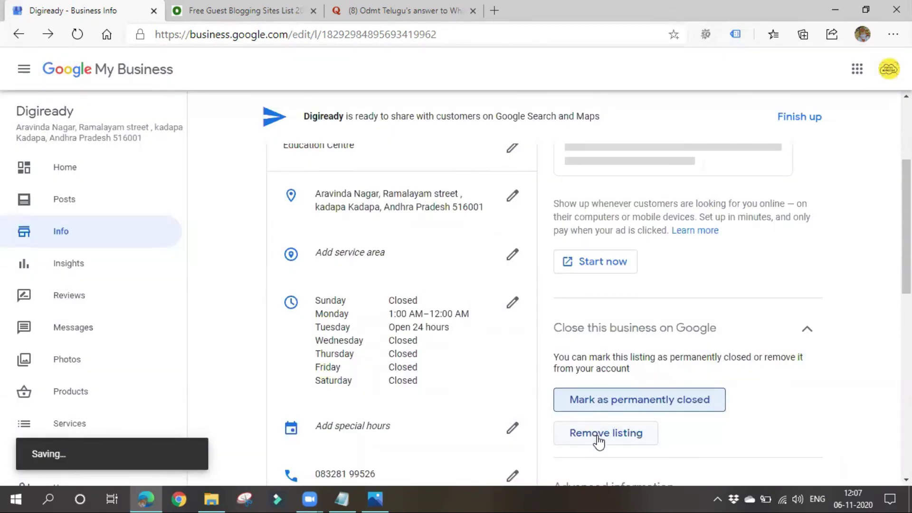
{"action": "left_click", "coordinate": [596, 435]}
Step: Confirm removing the Digiready listing, then bring back the off page SEO Techniques image
{"action": "left_click", "coordinate": [618, 393]}
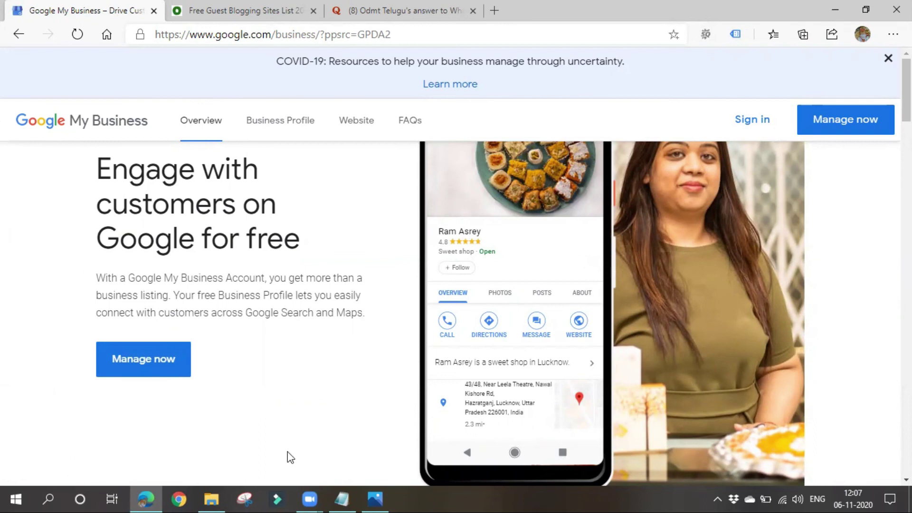
{"action": "left_click", "coordinate": [376, 497]}
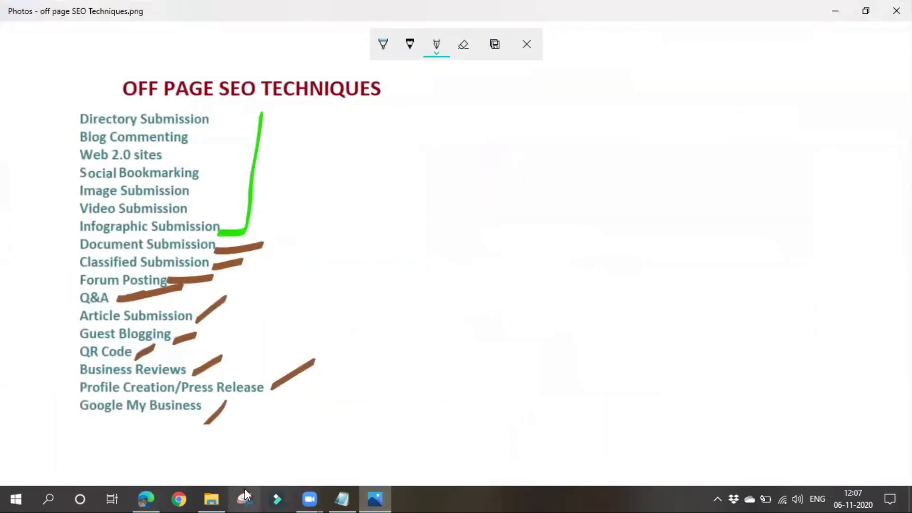
Step: Draw a brown ink line from beside the title down past the list, then minimize Photos
{"action": "mouse_move", "coordinate": [274, 104]}
{"action": "left_mouse_down"}
{"action": "mouse_move", "coordinate": [324, 106]}
{"action": "mouse_move", "coordinate": [401, 424]}
{"action": "left_mouse_up"}
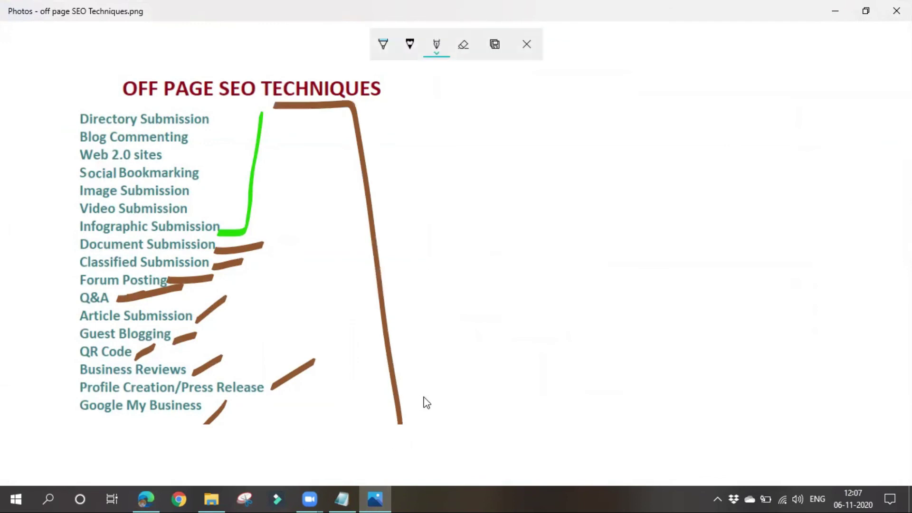
{"action": "left_click", "coordinate": [836, 11]}
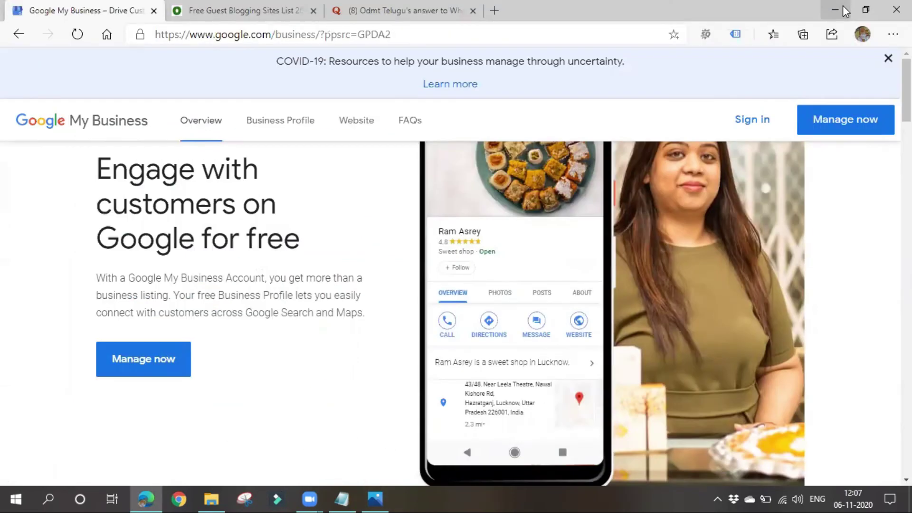
Step: From the Google home page, search 'seo in mahaboob nagar' and scroll to the map and job listings
{"action": "left_click", "coordinate": [114, 37]}
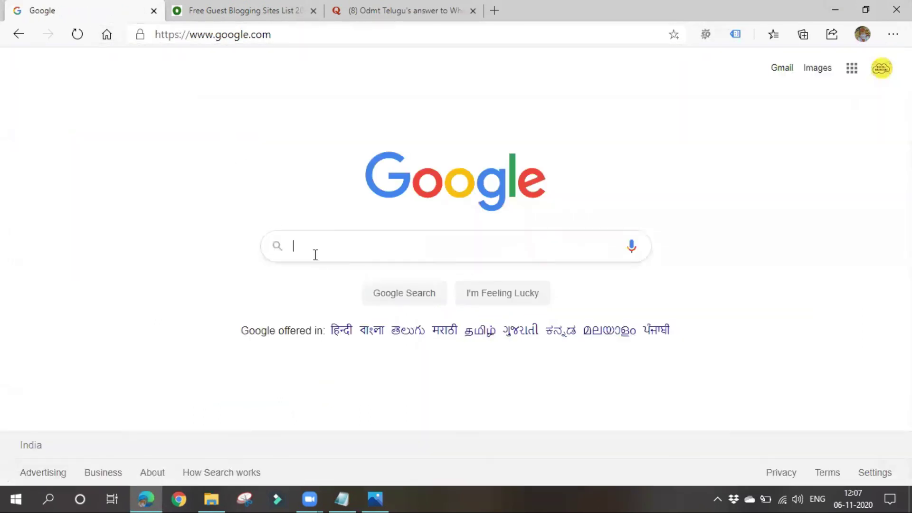
{"action": "type", "text": "seo "}
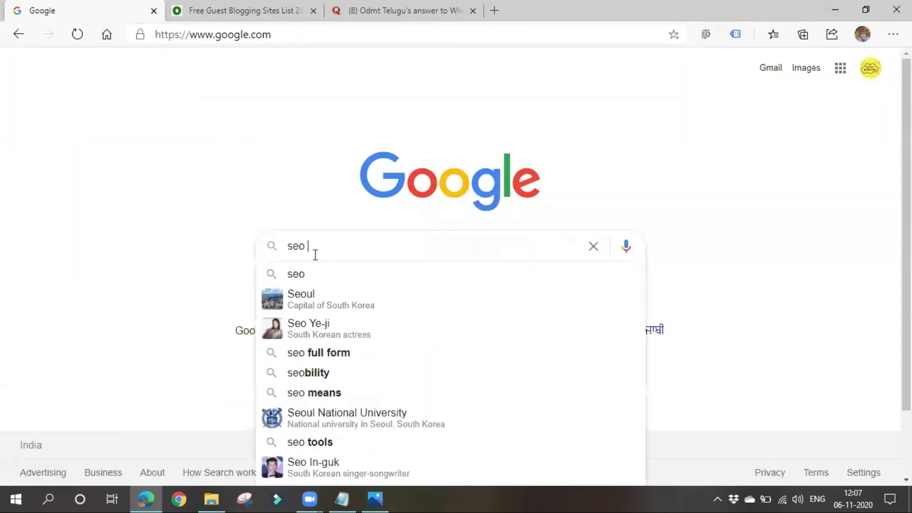
{"action": "type", "text": "in ma"}
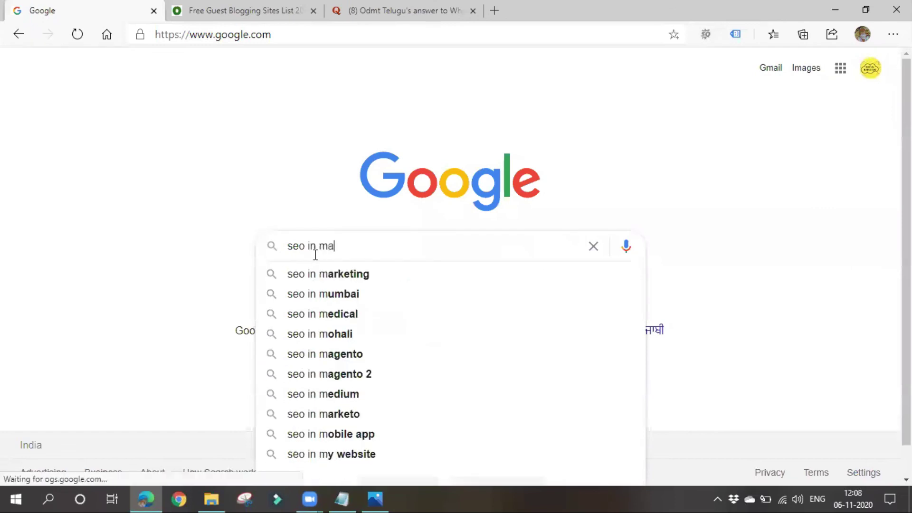
{"action": "type", "text": "ha"}
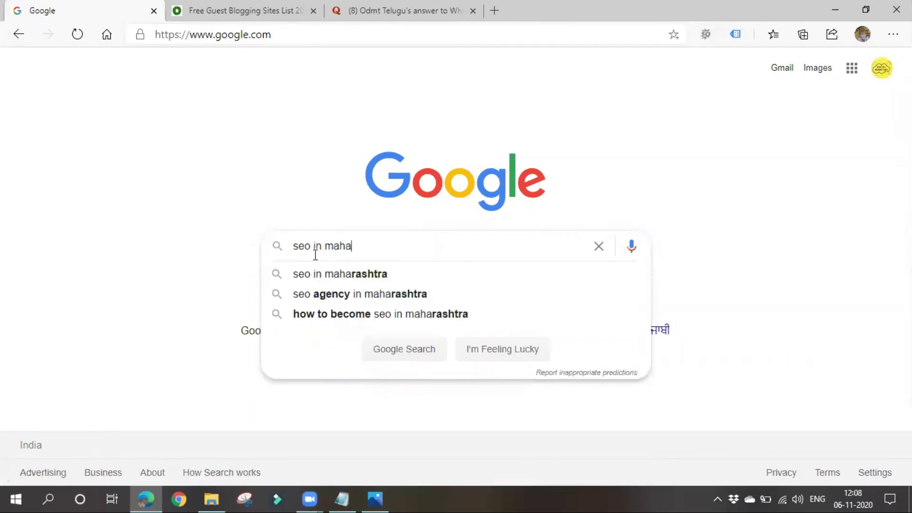
{"action": "type", "text": "boob nagar"}
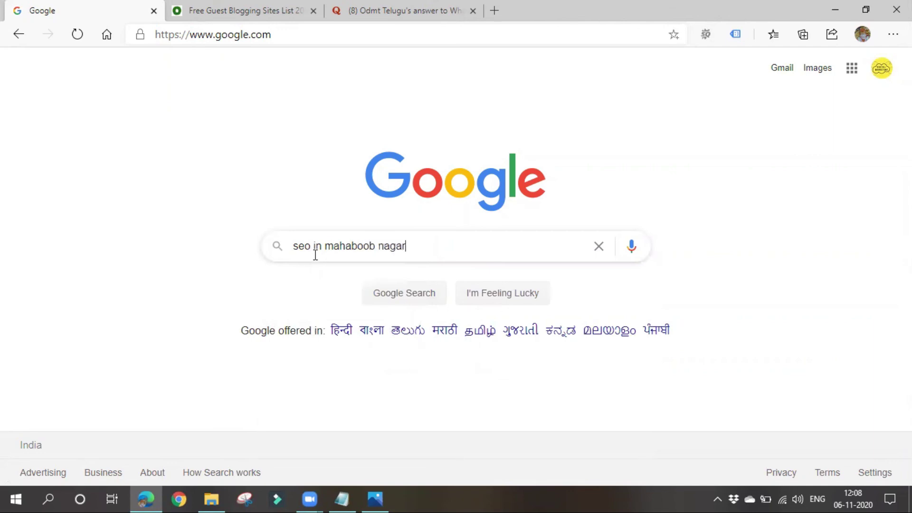
{"action": "key", "text": "Return"}
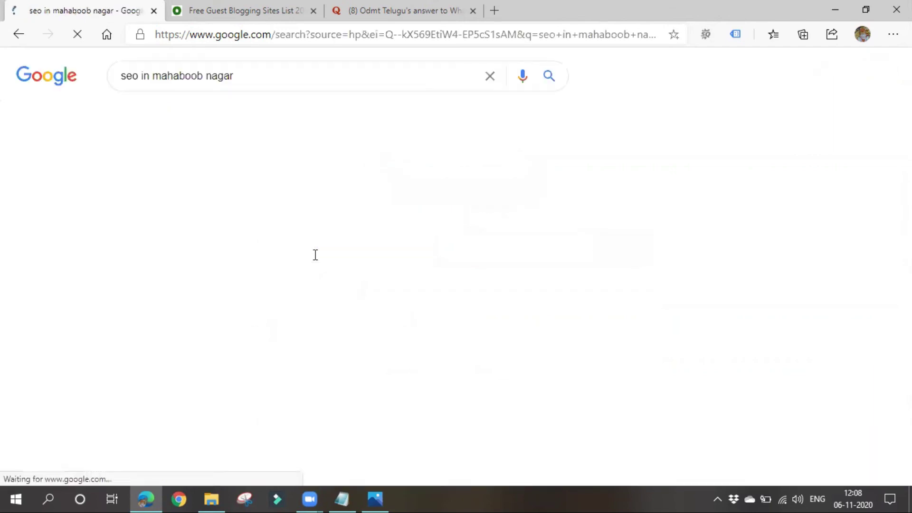
{"action": "scroll", "coordinate": [288, 287], "scroll_direction": "down", "scroll_amount": 6}
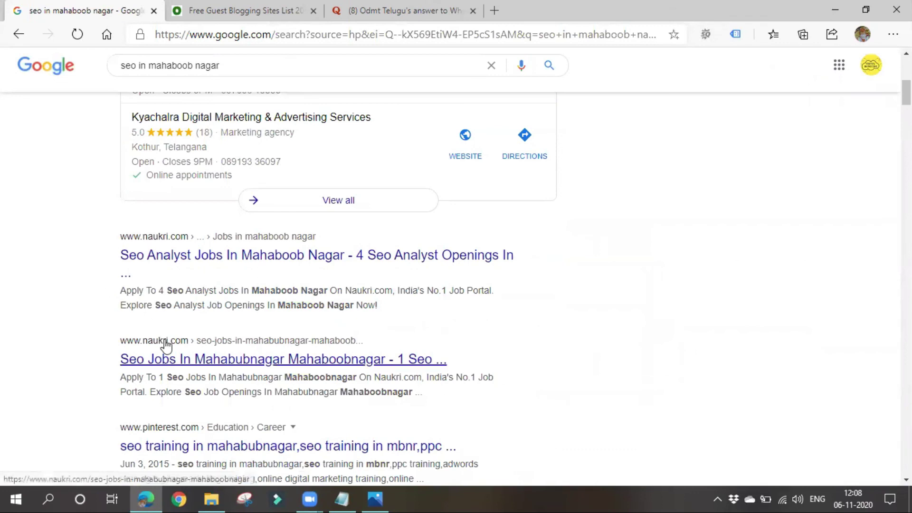
{"action": "scroll", "coordinate": [159, 342], "scroll_direction": "down", "scroll_amount": 8}
{"action": "scroll", "coordinate": [159, 323], "scroll_direction": "down", "scroll_amount": 3}
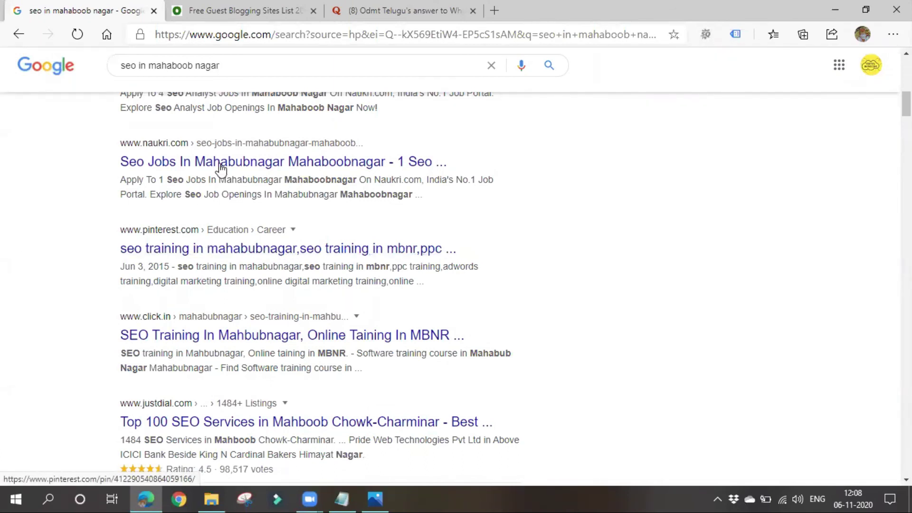
{"action": "scroll", "coordinate": [223, 348], "scroll_direction": "up", "scroll_amount": 6}
{"action": "scroll", "coordinate": [221, 352], "scroll_direction": "up", "scroll_amount": 7}
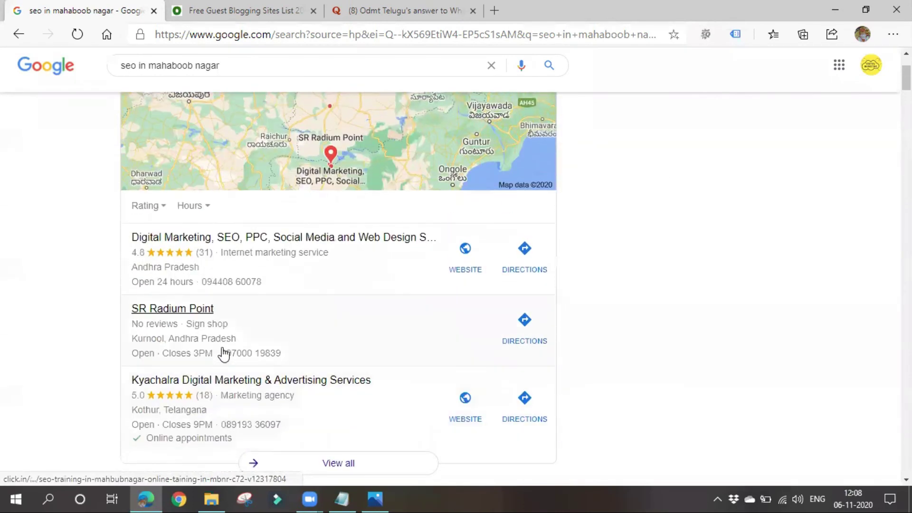
{"action": "right_click", "coordinate": [221, 355]}
{"action": "left_click", "coordinate": [27, 255]}
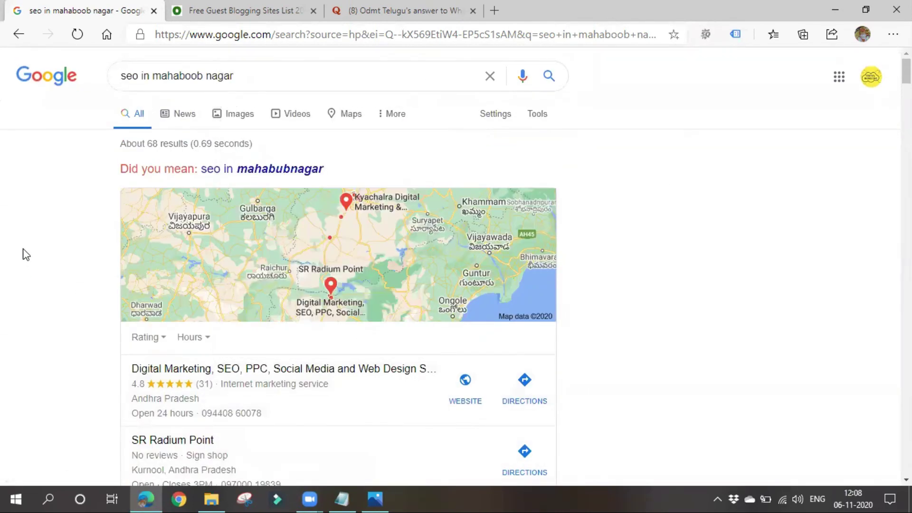
{"action": "scroll", "coordinate": [347, 321], "scroll_direction": "down", "scroll_amount": 10}
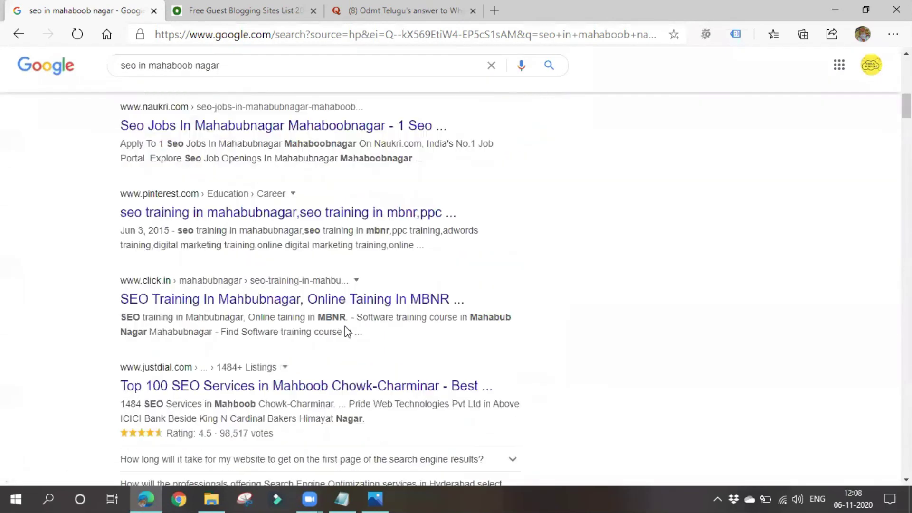
{"action": "scroll", "coordinate": [348, 331], "scroll_direction": "down", "scroll_amount": 5}
{"action": "scroll", "coordinate": [299, 327], "scroll_direction": "up", "scroll_amount": 11}
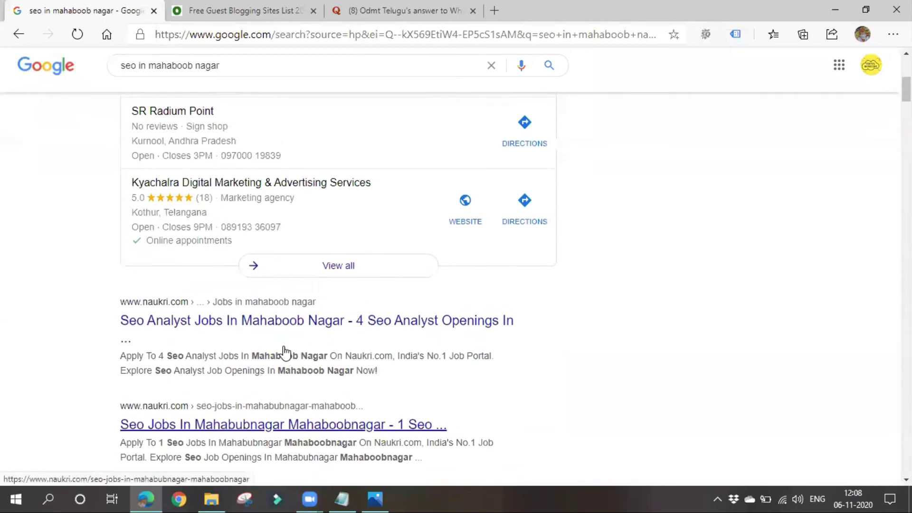
{"action": "scroll", "coordinate": [284, 353], "scroll_direction": "up", "scroll_amount": 7}
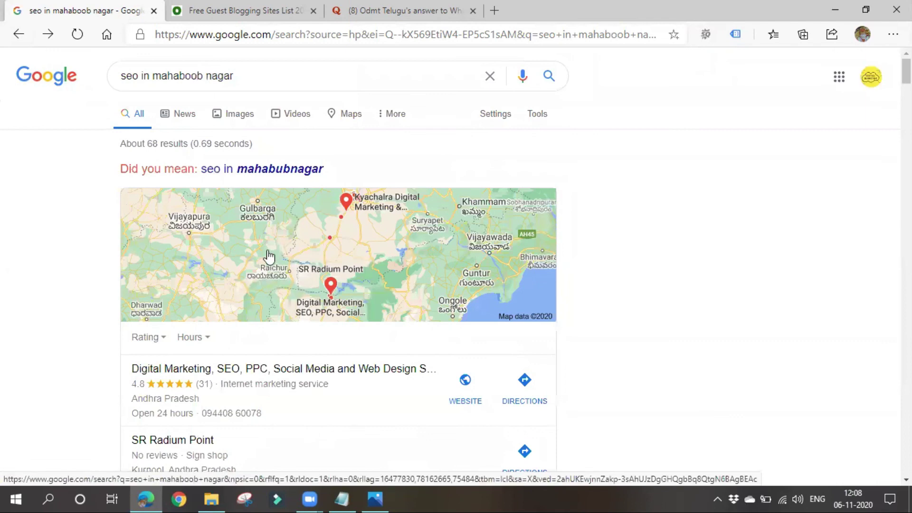
{"action": "scroll", "coordinate": [264, 263], "scroll_direction": "down", "scroll_amount": 2}
{"action": "scroll", "coordinate": [264, 262], "scroll_direction": "down", "scroll_amount": 2}
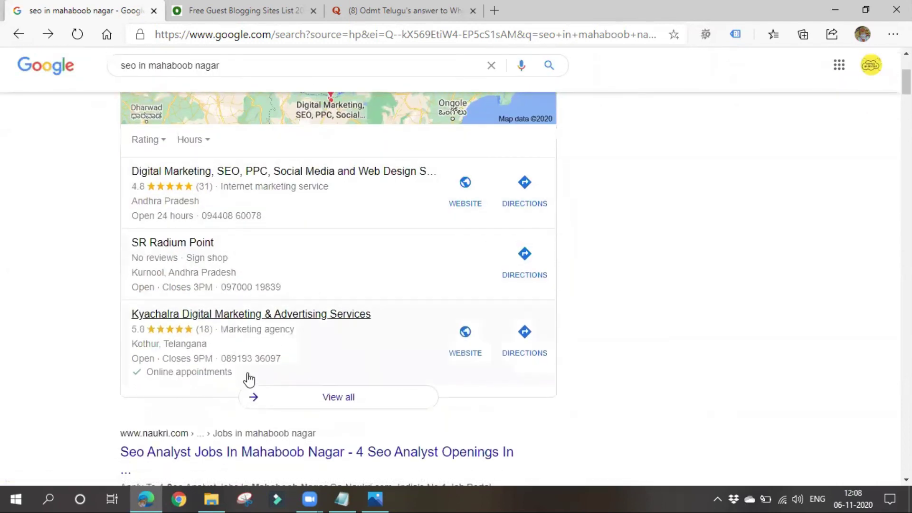
{"action": "scroll", "coordinate": [256, 238], "scroll_direction": "up", "scroll_amount": 4}
{"action": "scroll", "coordinate": [227, 303], "scroll_direction": "down", "scroll_amount": 6}
{"action": "scroll", "coordinate": [227, 304], "scroll_direction": "down", "scroll_amount": 7}
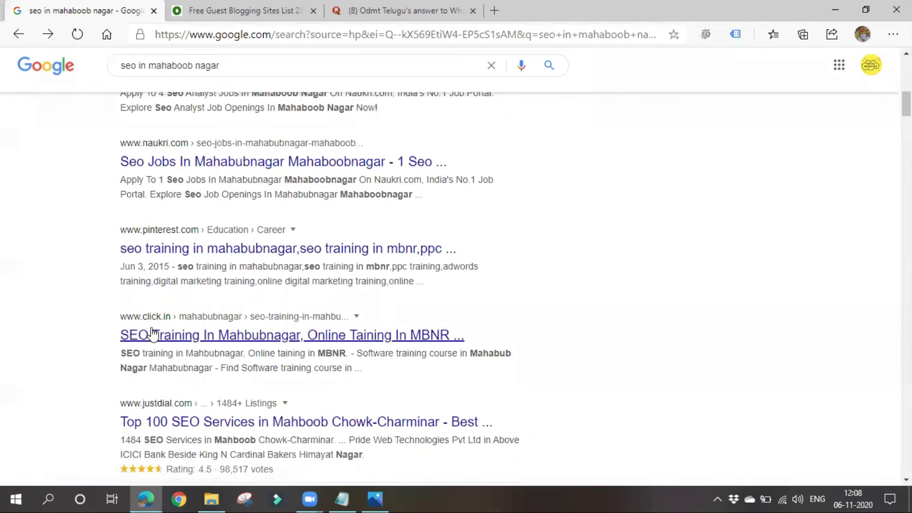
{"action": "scroll", "coordinate": [165, 328], "scroll_direction": "down", "scroll_amount": 3}
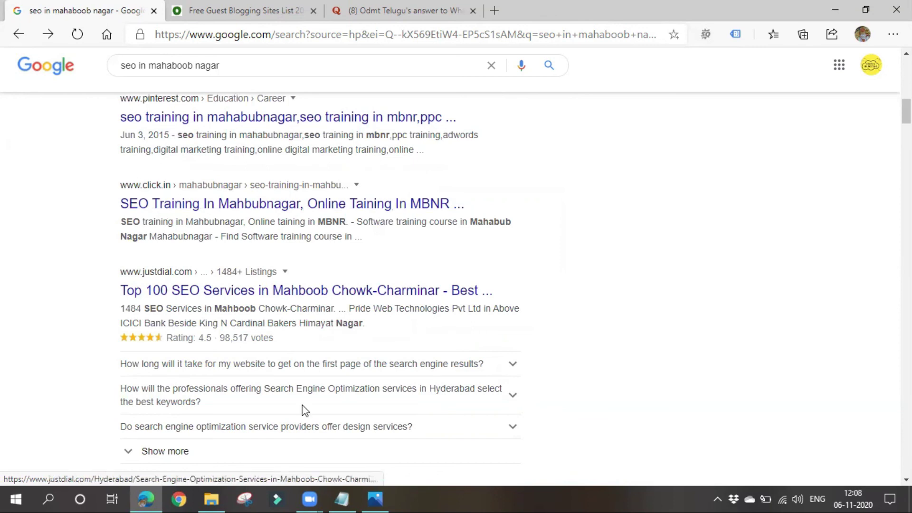
{"action": "scroll", "coordinate": [304, 410], "scroll_direction": "down", "scroll_amount": 1}
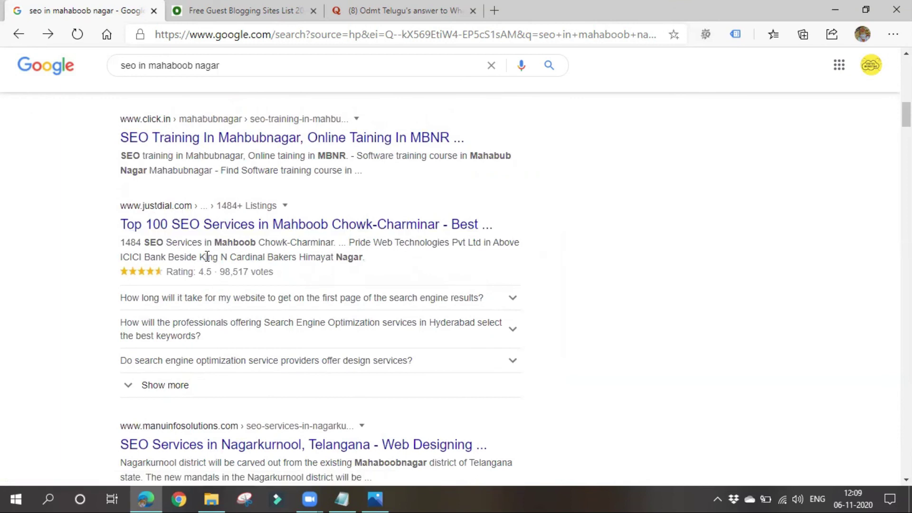
{"action": "scroll", "coordinate": [198, 329], "scroll_direction": "up", "scroll_amount": 1}
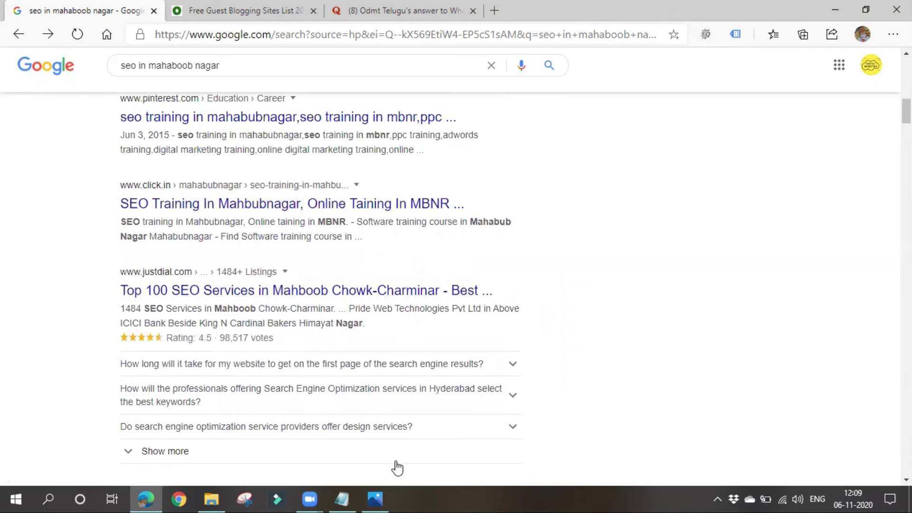
{"action": "scroll", "coordinate": [149, 288], "scroll_direction": "down", "scroll_amount": 3}
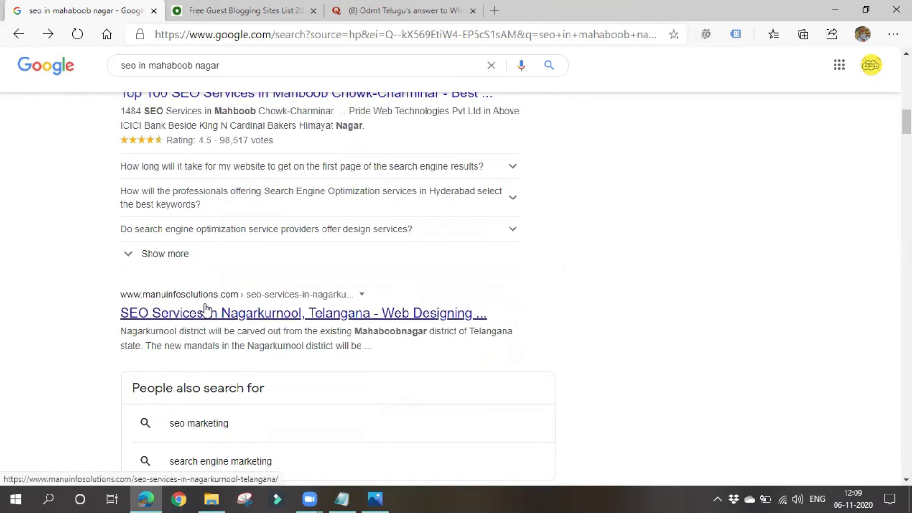
{"action": "scroll", "coordinate": [204, 307], "scroll_direction": "down", "scroll_amount": 2}
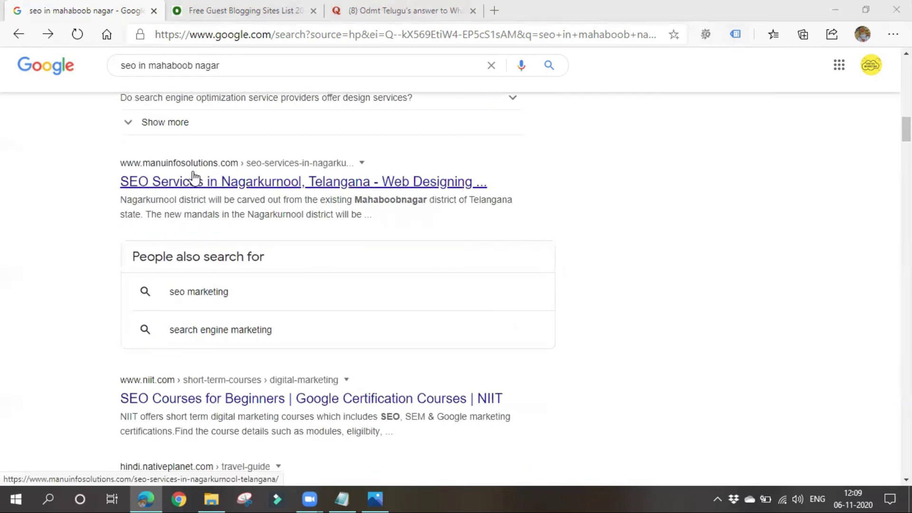
{"action": "scroll", "coordinate": [235, 275], "scroll_direction": "down", "scroll_amount": 3}
{"action": "scroll", "coordinate": [235, 273], "scroll_direction": "down", "scroll_amount": 5}
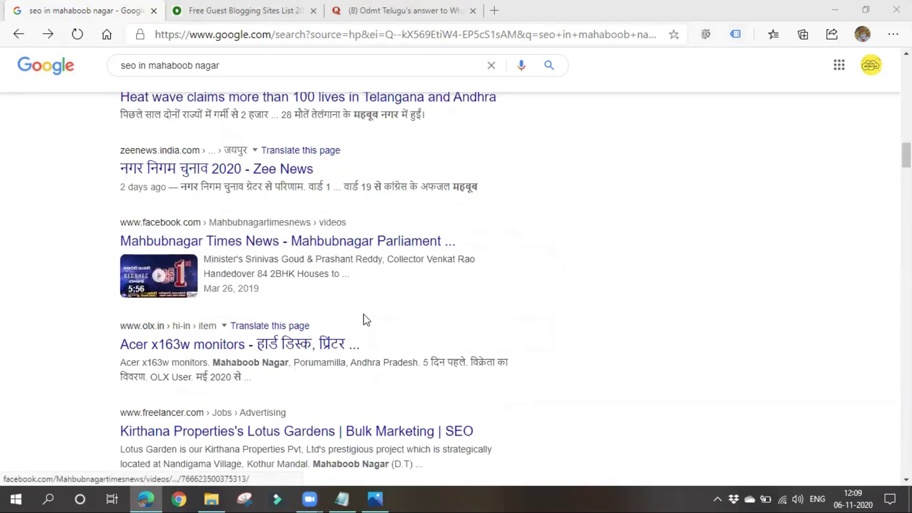
{"action": "scroll", "coordinate": [365, 317], "scroll_direction": "down", "scroll_amount": 3}
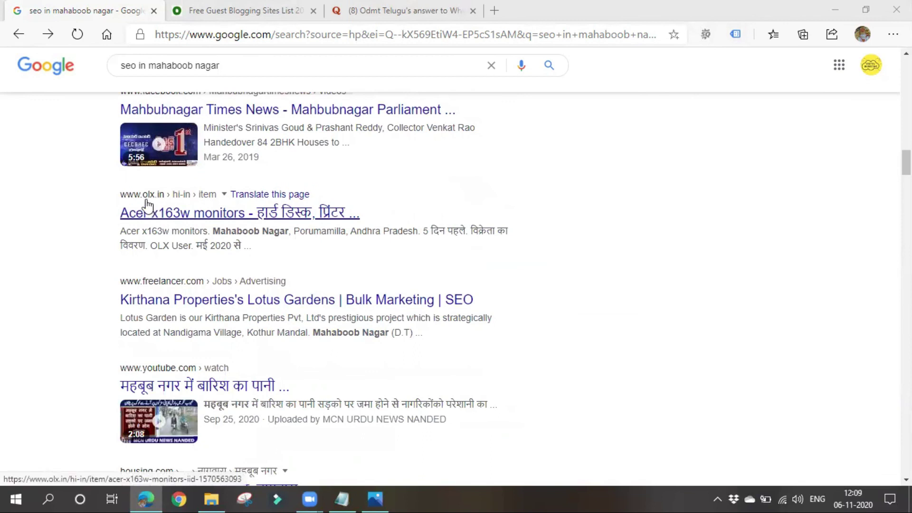
{"action": "scroll", "coordinate": [336, 289], "scroll_direction": "down", "scroll_amount": 4}
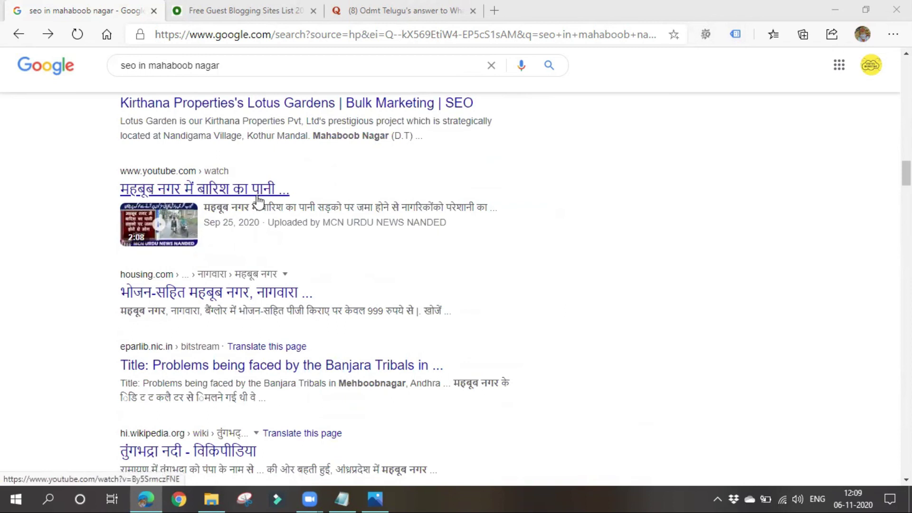
{"action": "scroll", "coordinate": [257, 204], "scroll_direction": "down", "scroll_amount": 7}
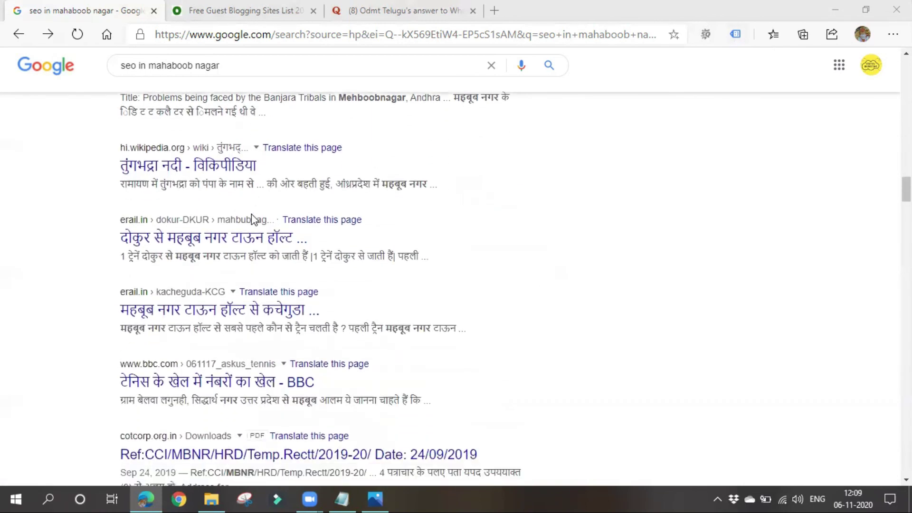
{"action": "scroll", "coordinate": [251, 292], "scroll_direction": "down", "scroll_amount": 12}
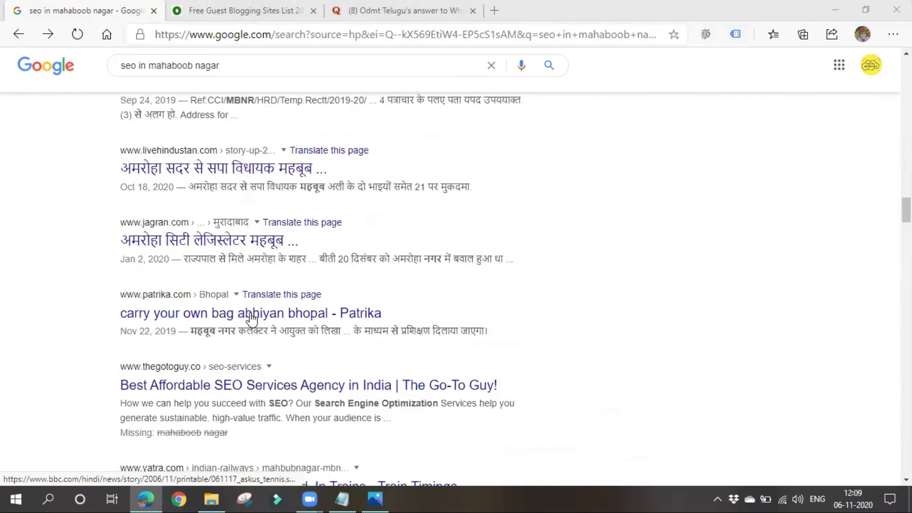
{"action": "scroll", "coordinate": [258, 346], "scroll_direction": "down", "scroll_amount": 5}
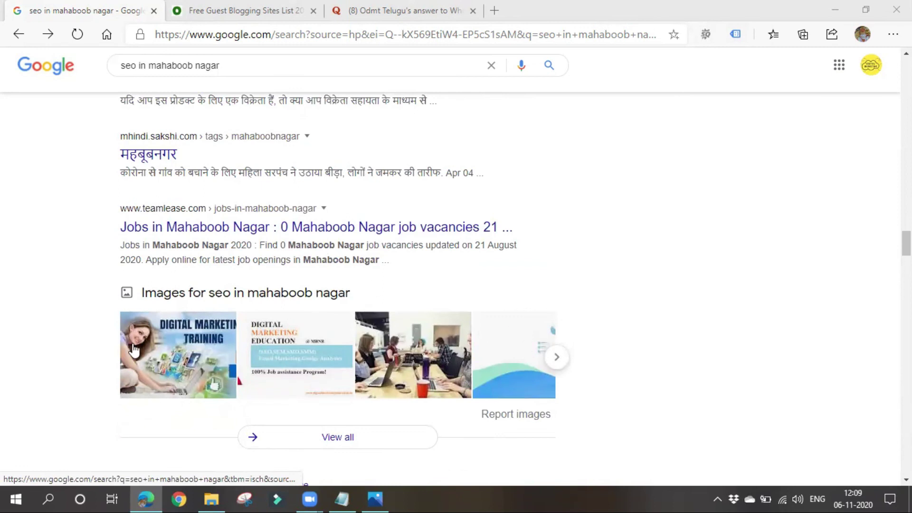
{"action": "scroll", "coordinate": [135, 350], "scroll_direction": "up", "scroll_amount": 6}
{"action": "scroll", "coordinate": [135, 350], "scroll_direction": "up", "scroll_amount": 15}
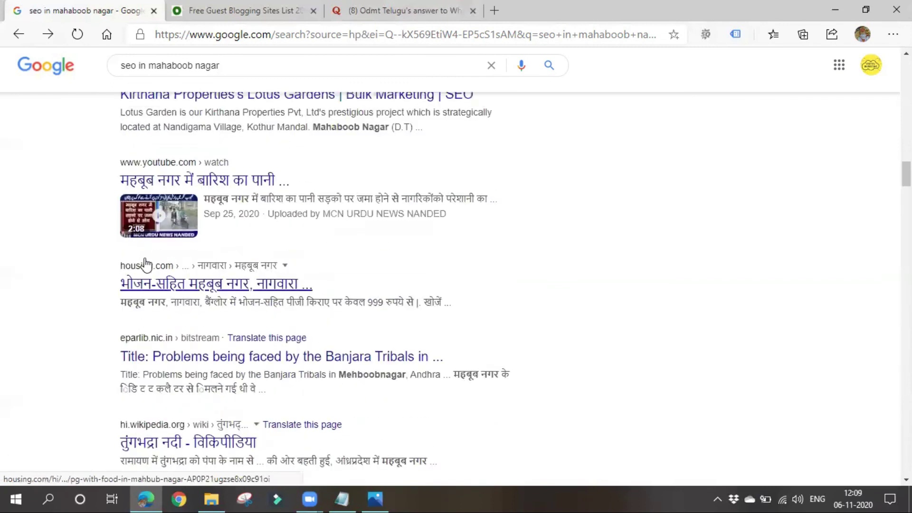
{"action": "left_click_drag", "start_coordinate": [177, 66], "coordinate": [242, 70]}
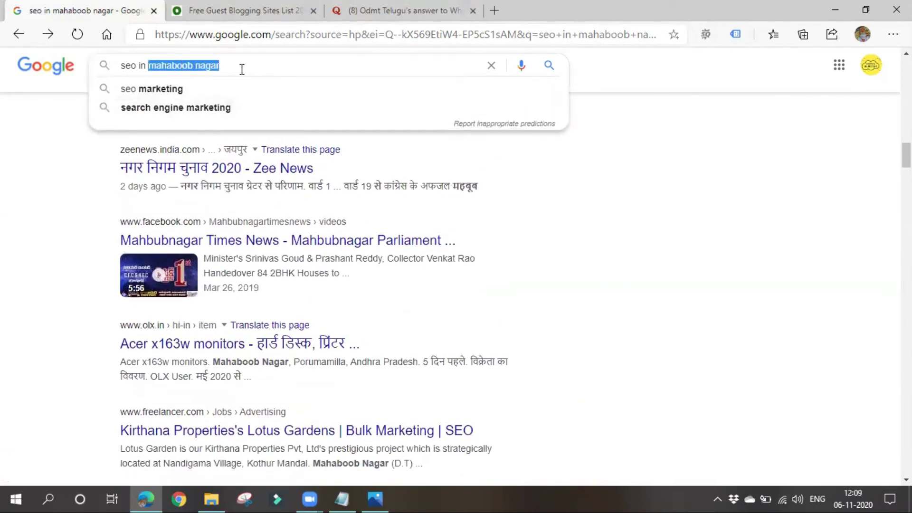
Step: Correct the query to 'seo in mahabubnagar' using the suggestion, showing about 80 Justdial-led results
{"action": "type", "text": "mahabu"}
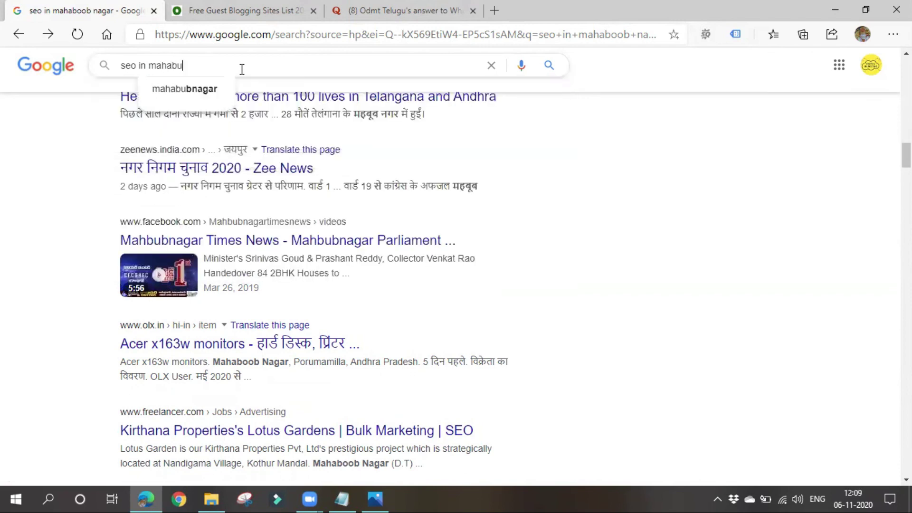
{"action": "left_click", "coordinate": [209, 91]}
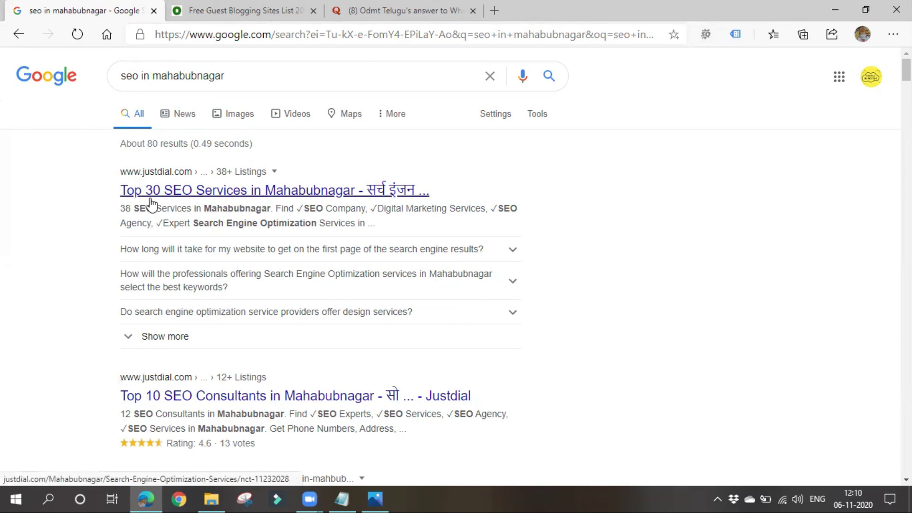
{"action": "scroll", "coordinate": [152, 264], "scroll_direction": "down", "scroll_amount": 7}
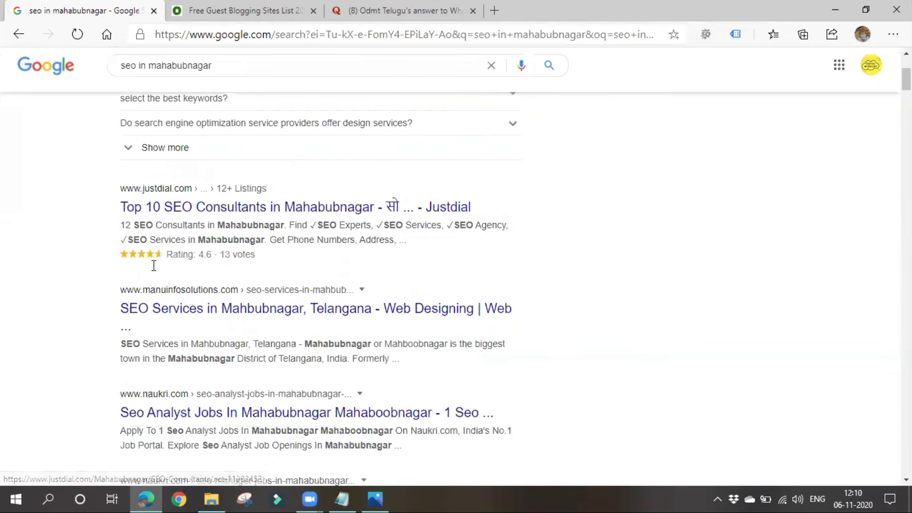
{"action": "scroll", "coordinate": [153, 268], "scroll_direction": "down", "scroll_amount": 5}
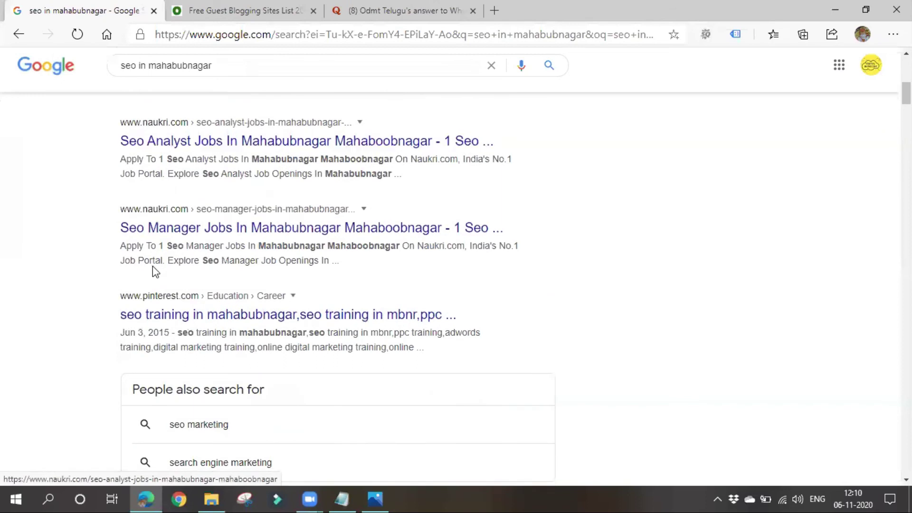
{"action": "scroll", "coordinate": [262, 165], "scroll_direction": "down", "scroll_amount": 8}
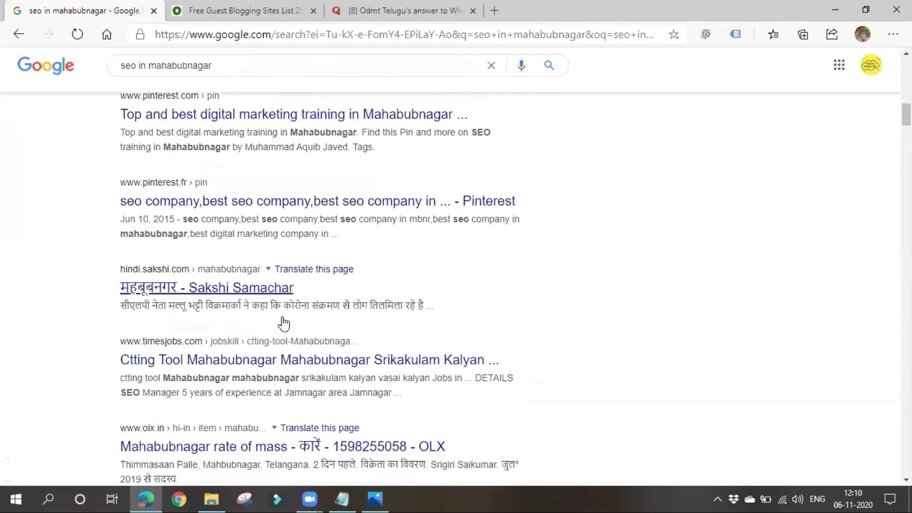
{"action": "scroll", "coordinate": [200, 237], "scroll_direction": "down", "scroll_amount": 1}
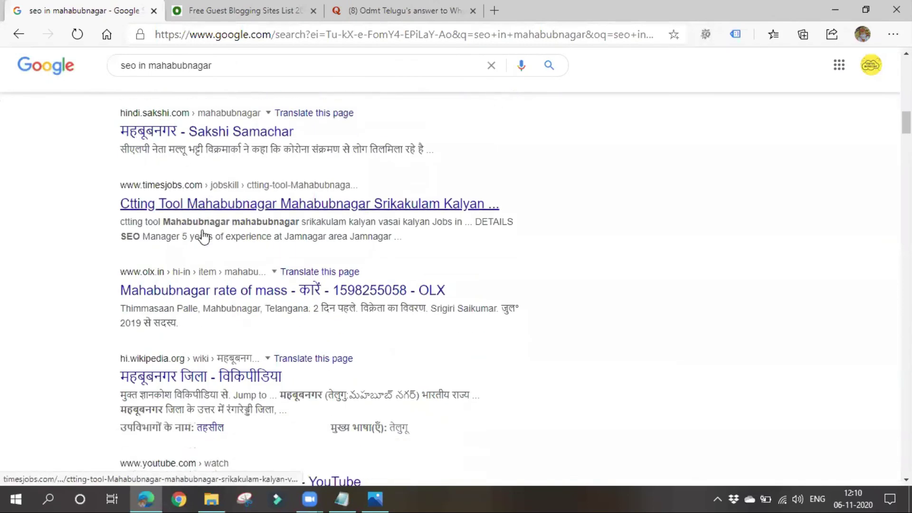
{"action": "scroll", "coordinate": [219, 269], "scroll_direction": "down", "scroll_amount": 1}
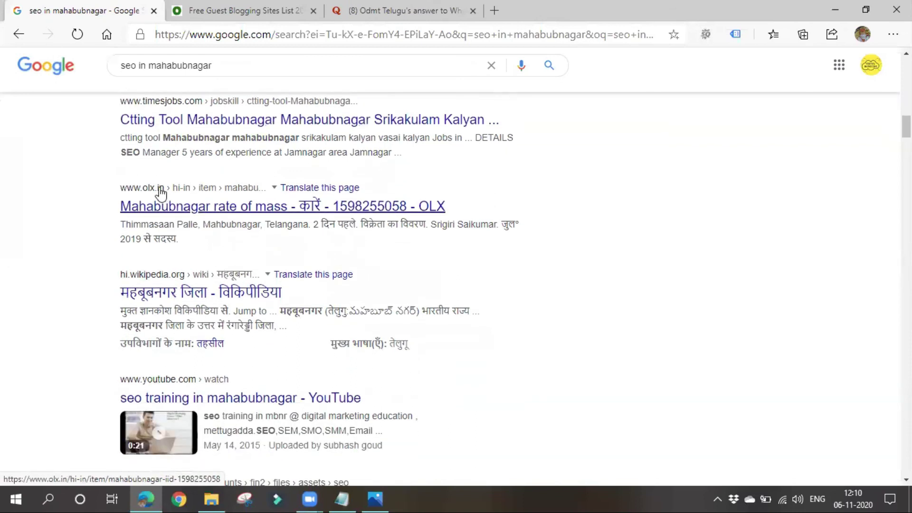
{"action": "scroll", "coordinate": [279, 288], "scroll_direction": "down", "scroll_amount": 4}
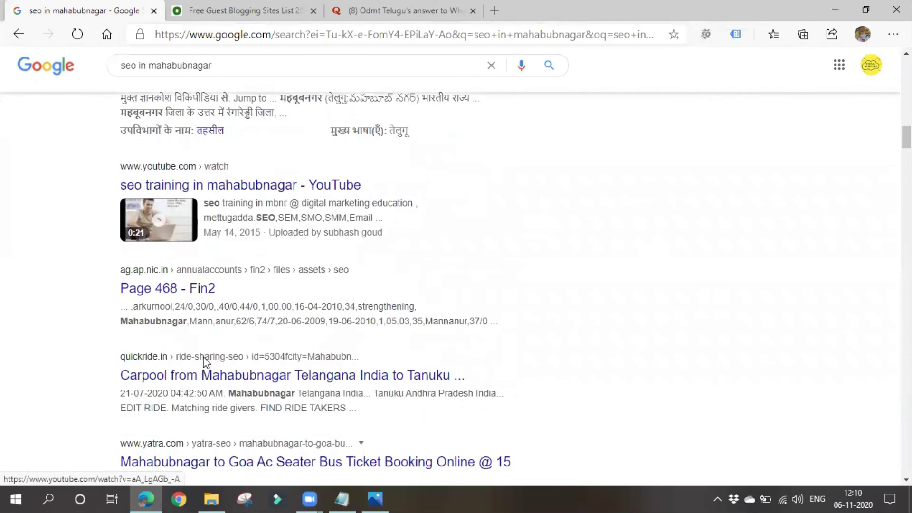
{"action": "scroll", "coordinate": [175, 360], "scroll_direction": "down", "scroll_amount": 4}
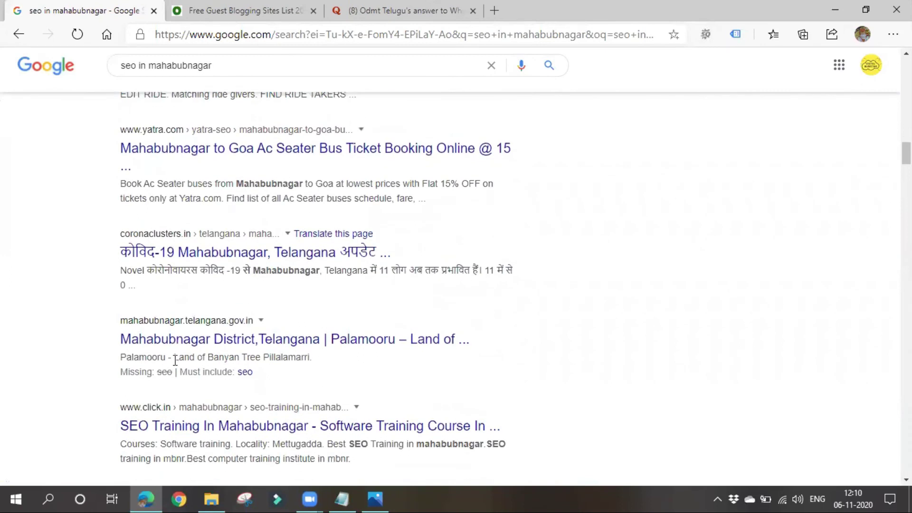
{"action": "scroll", "coordinate": [175, 359], "scroll_direction": "down", "scroll_amount": 3}
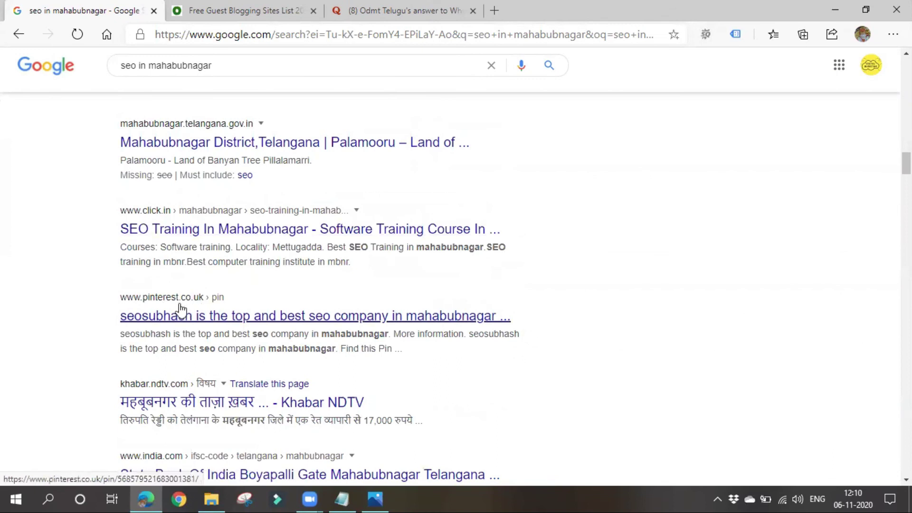
{"action": "scroll", "coordinate": [336, 363], "scroll_direction": "down", "scroll_amount": 1}
{"action": "scroll", "coordinate": [337, 363], "scroll_direction": "down", "scroll_amount": 7}
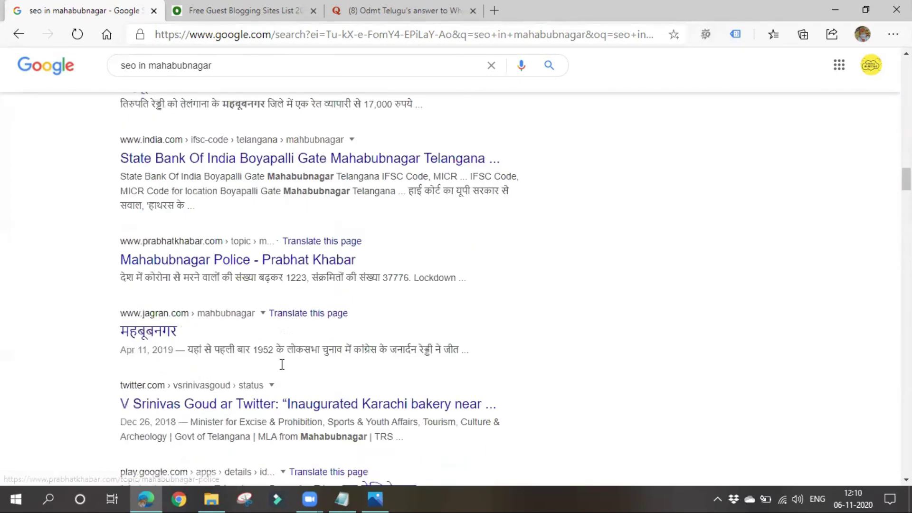
{"action": "scroll", "coordinate": [278, 397], "scroll_direction": "up", "scroll_amount": 15}
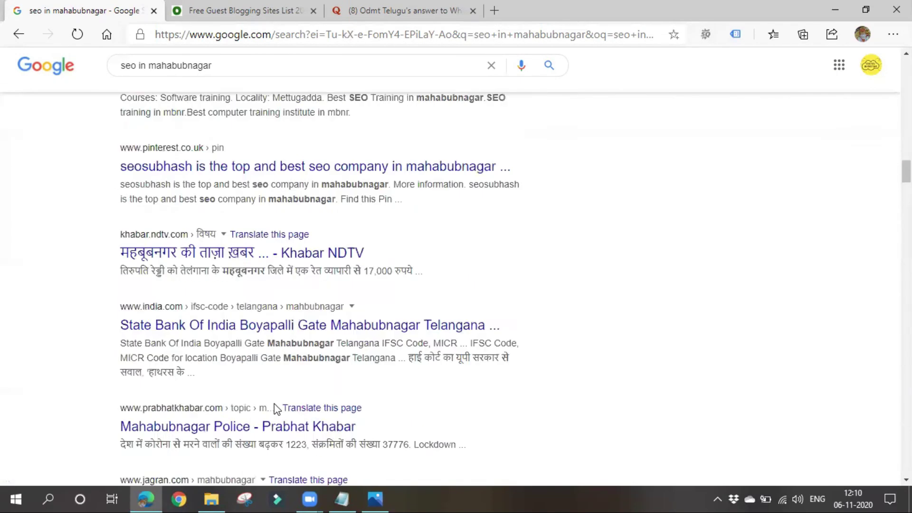
{"action": "scroll", "coordinate": [479, 395], "scroll_direction": "up", "scroll_amount": 3}
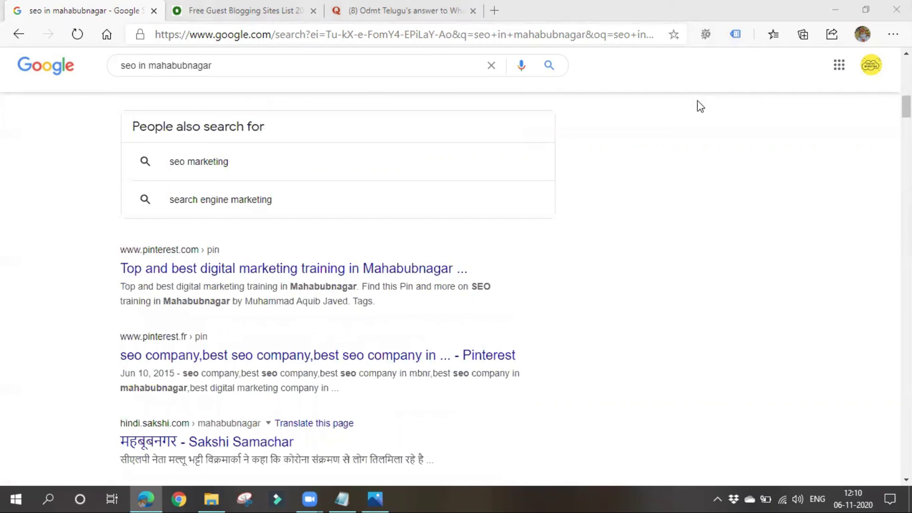
{"action": "scroll", "coordinate": [380, 365], "scroll_direction": "down", "scroll_amount": 7}
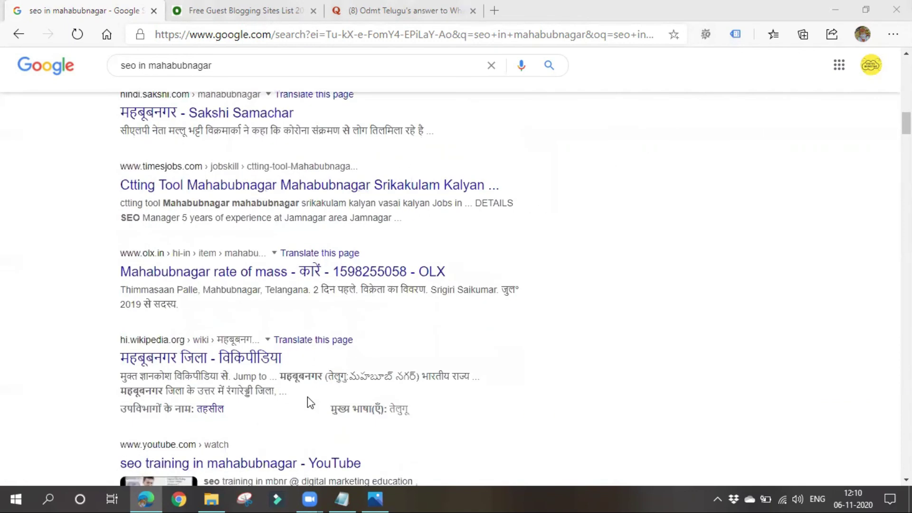